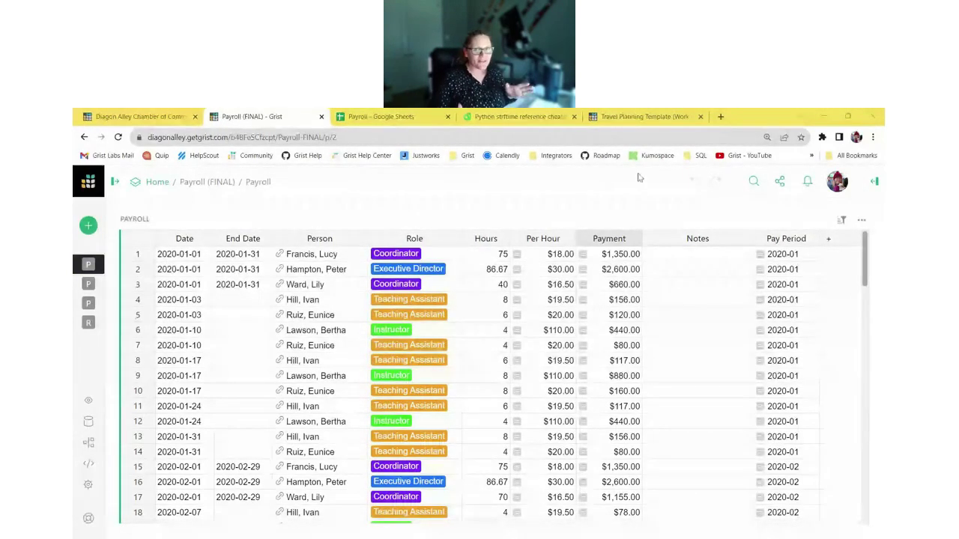
Step: Switch to the Travel Planning Template and examine its April 2023 calendar and the collapsed All Purchases and Activities table behind it
{"action": "left_click", "coordinate": [607, 120]}
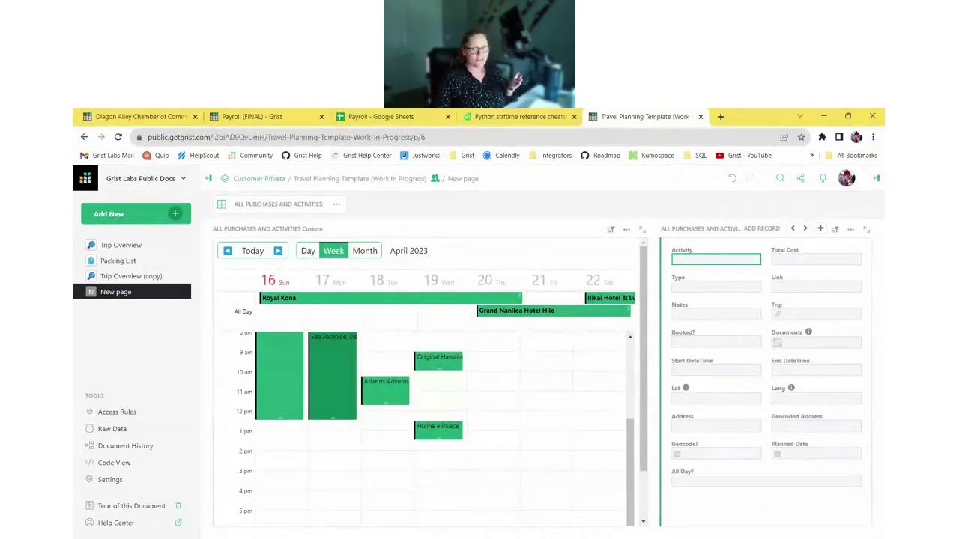
{"action": "scroll", "coordinate": [441, 370], "scroll_direction": "up", "scroll_amount": 3}
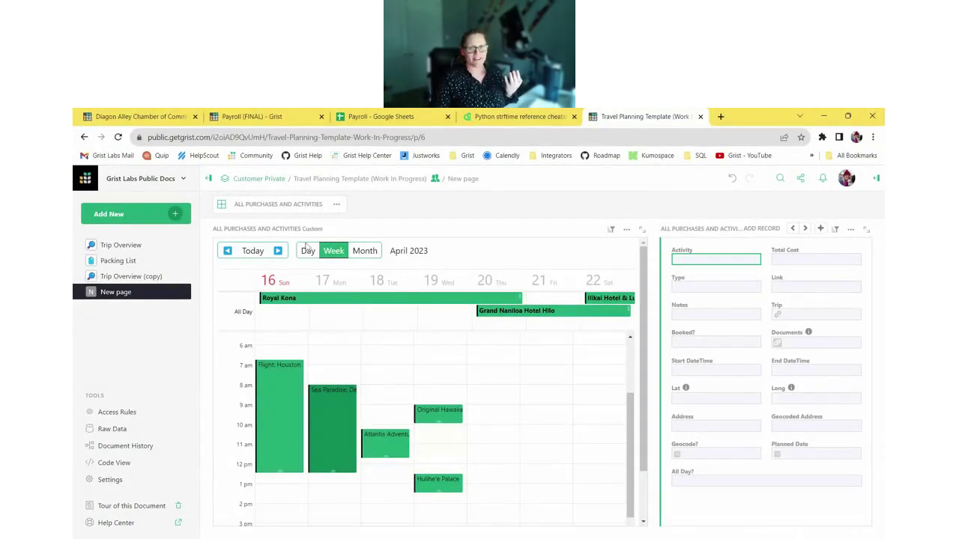
{"action": "left_click", "coordinate": [266, 205]}
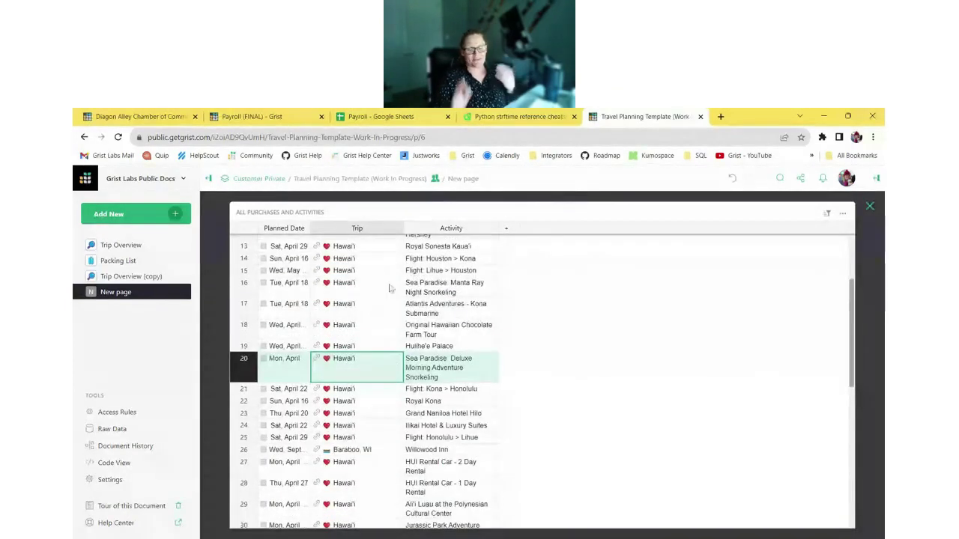
{"action": "scroll", "coordinate": [452, 329], "scroll_direction": "down", "scroll_amount": 3}
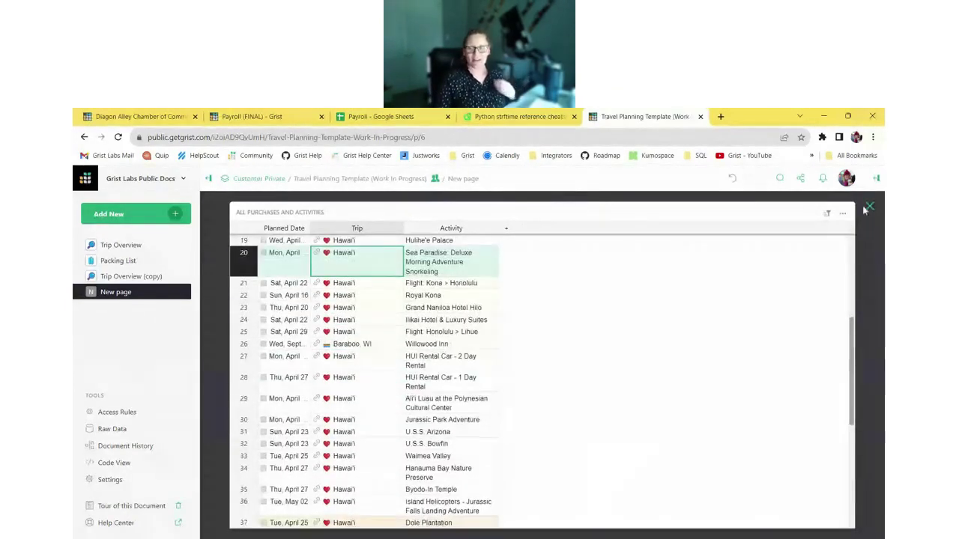
{"action": "left_click", "coordinate": [870, 206]}
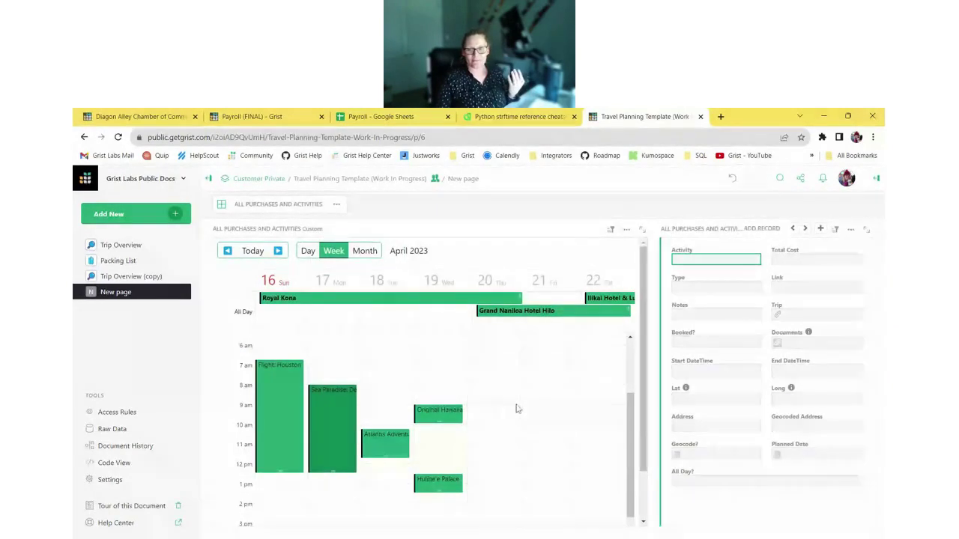
Step: Examine the calendar widget's settings, including its access level and the columns mapped to start date, end date, title and all-day
{"action": "left_click", "coordinate": [873, 180]}
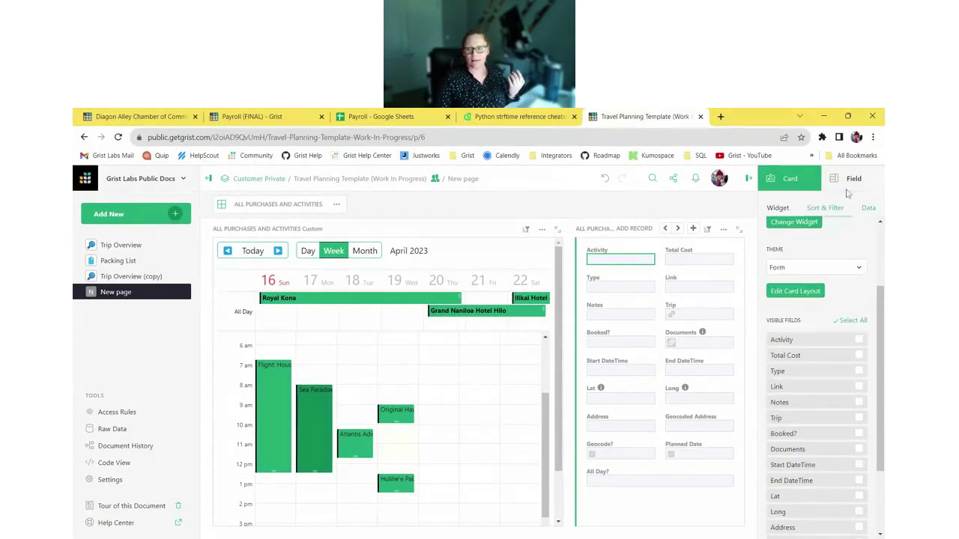
{"action": "left_click", "coordinate": [497, 400]}
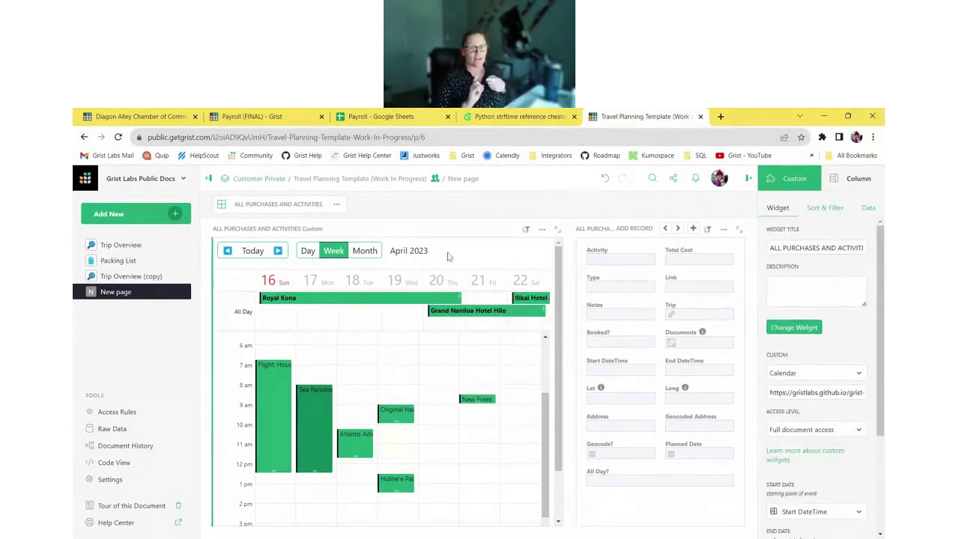
{"action": "left_click", "coordinate": [373, 304]}
{"action": "scroll", "coordinate": [819, 357], "scroll_direction": "down", "scroll_amount": 3}
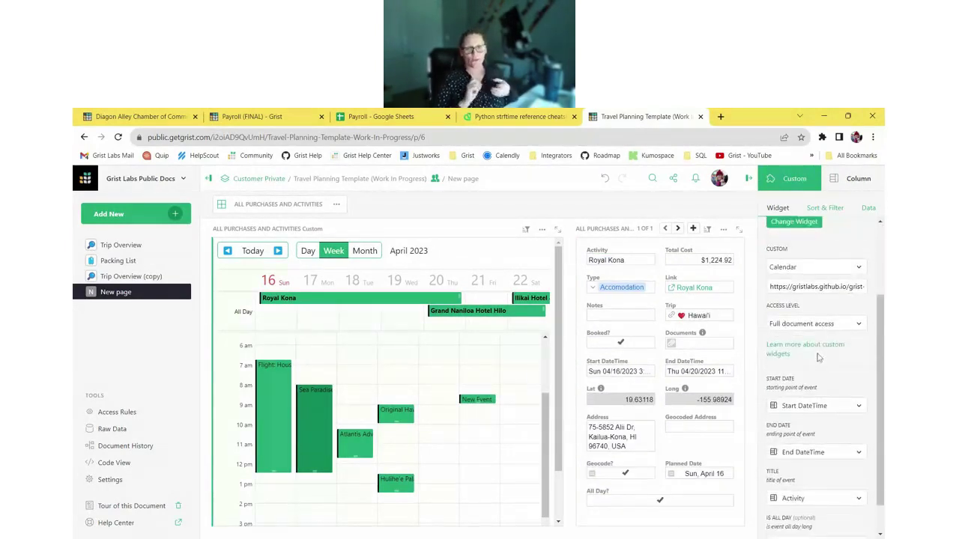
{"action": "scroll", "coordinate": [819, 357], "scroll_direction": "down", "scroll_amount": 1}
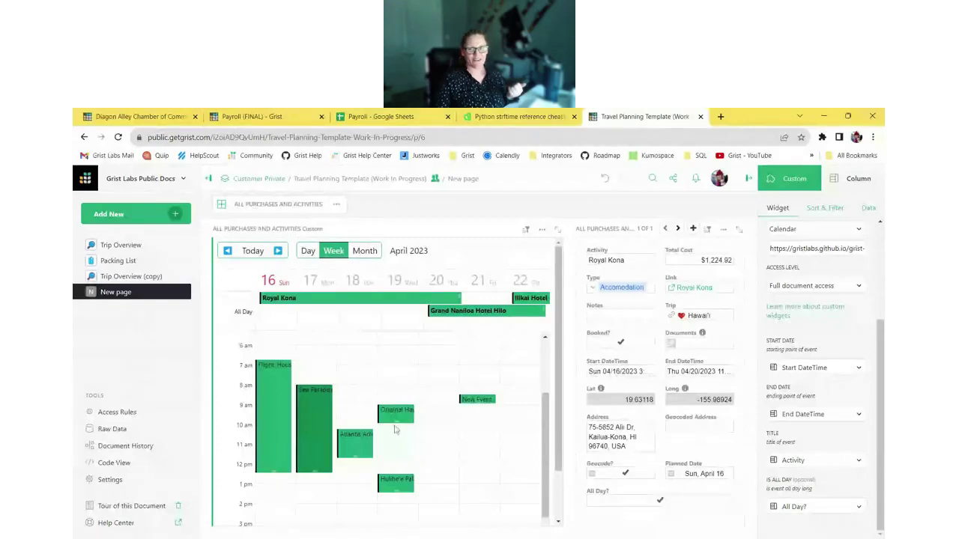
Step: View the card details of the April 16 Houston flight and the April 19 chocolate farm tour, with the widget settings hidden
{"action": "left_click", "coordinate": [274, 418]}
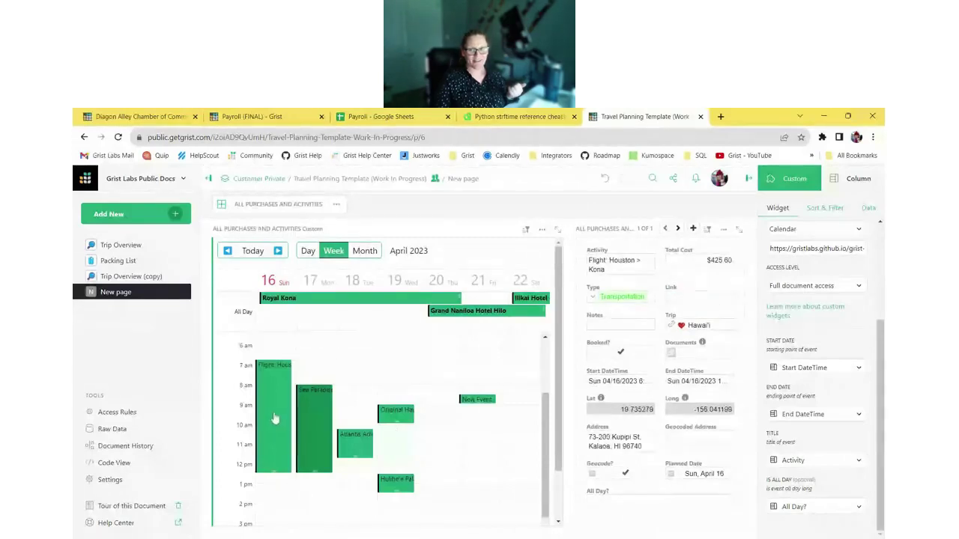
{"action": "left_click", "coordinate": [748, 178]}
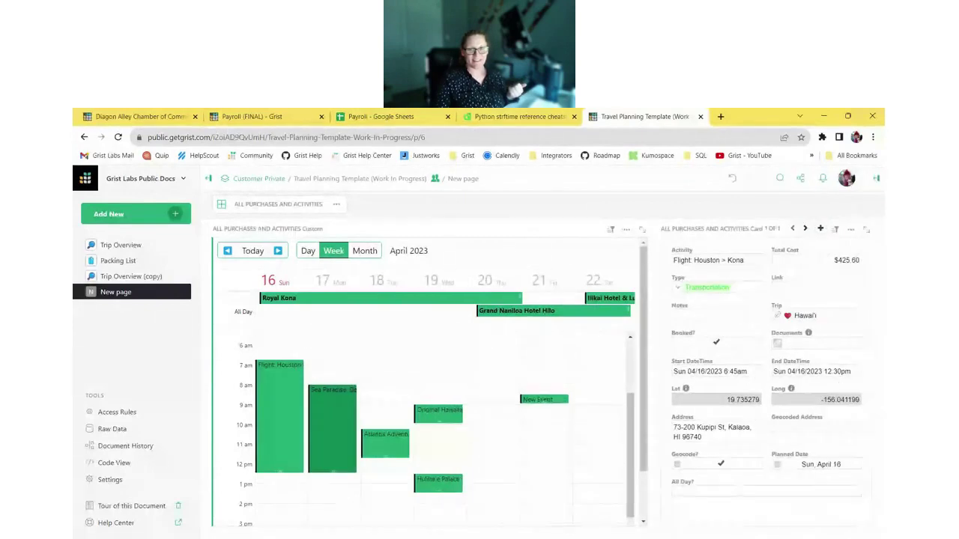
{"action": "left_click", "coordinate": [439, 414]}
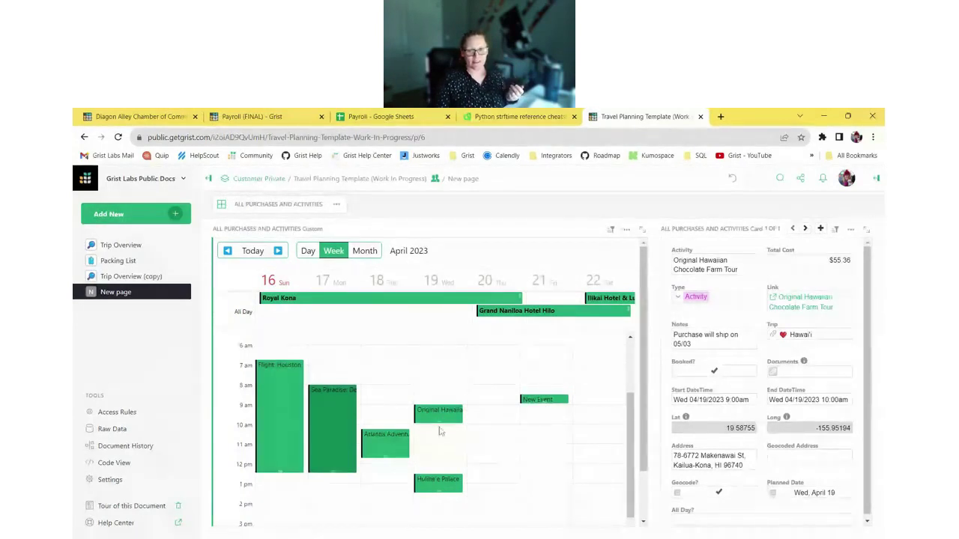
Step: Create a calendar event at 8:00am on Thursday, April 20 and set its activity name to "Grist Webinar!"
{"action": "left_click", "coordinate": [492, 392]}
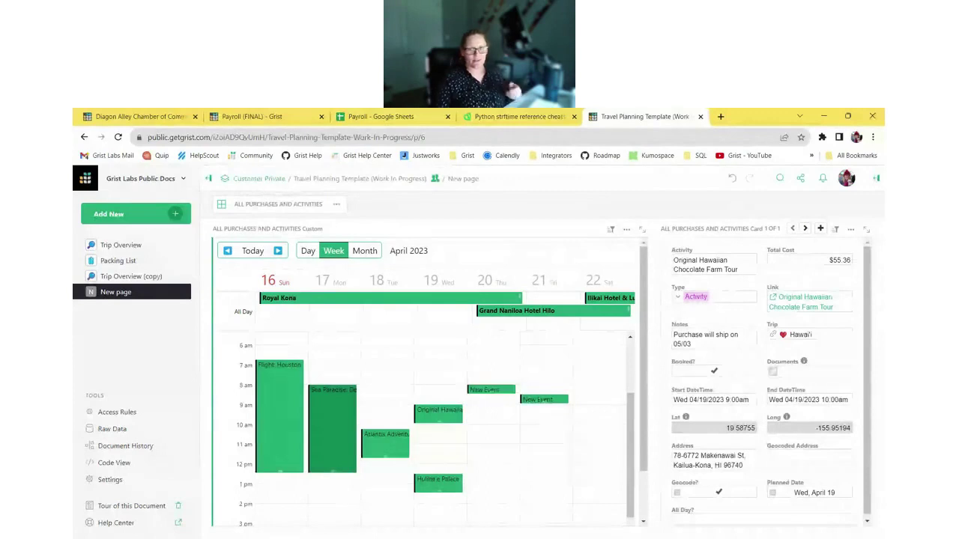
{"action": "left_click", "coordinate": [505, 391]}
{"action": "double_click", "coordinate": [707, 260]}
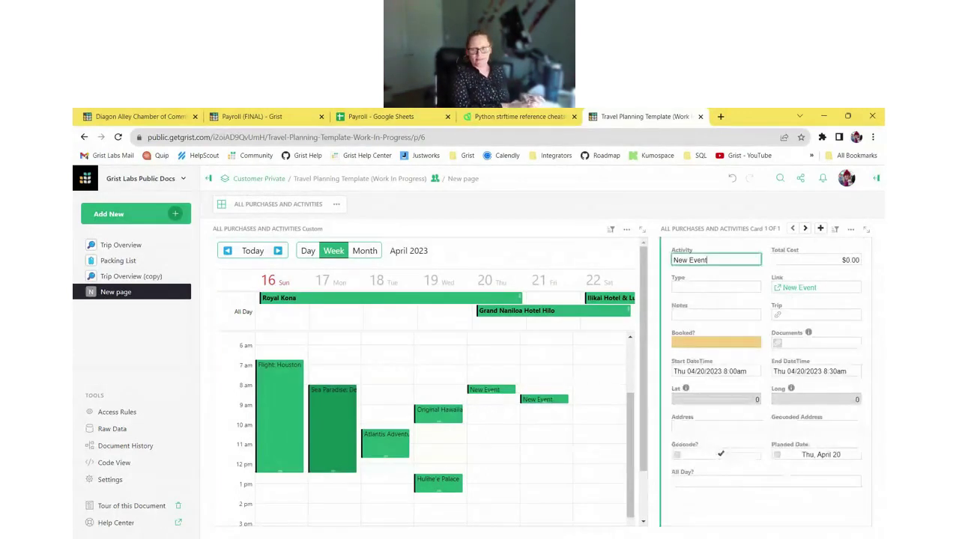
{"action": "key", "text": "ctrl+a"}
{"action": "type", "text": "G"}
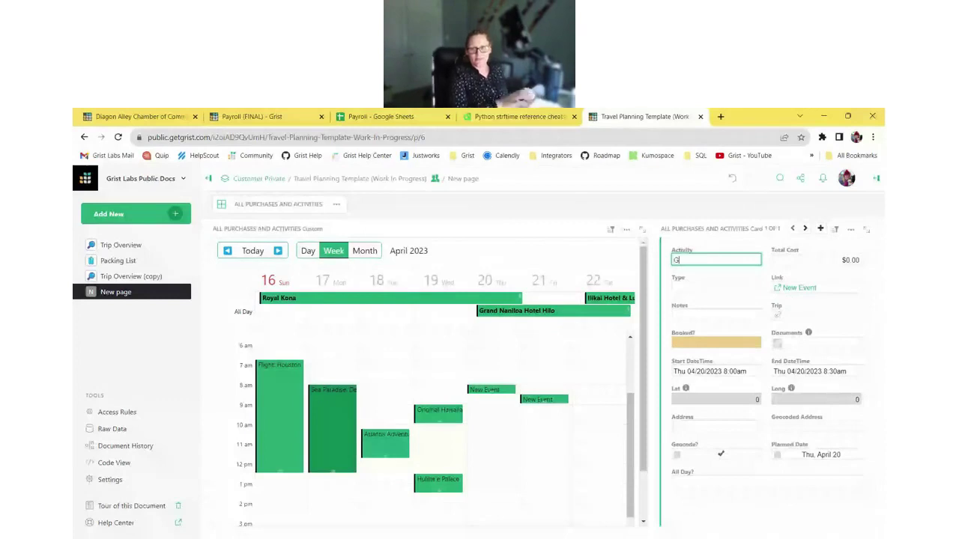
{"action": "type", "text": "rist Webin"}
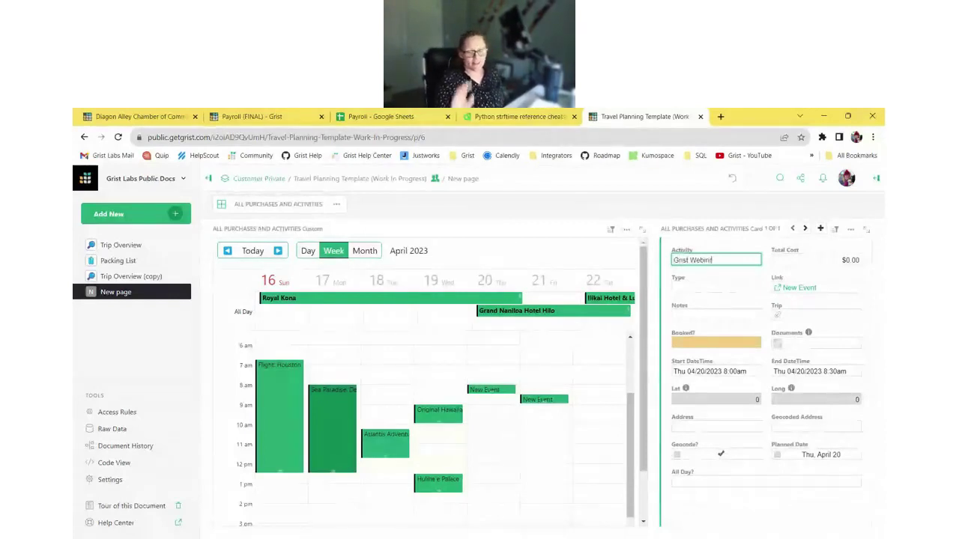
{"action": "type", "text": "ar!"}
{"action": "key", "text": "Return"}
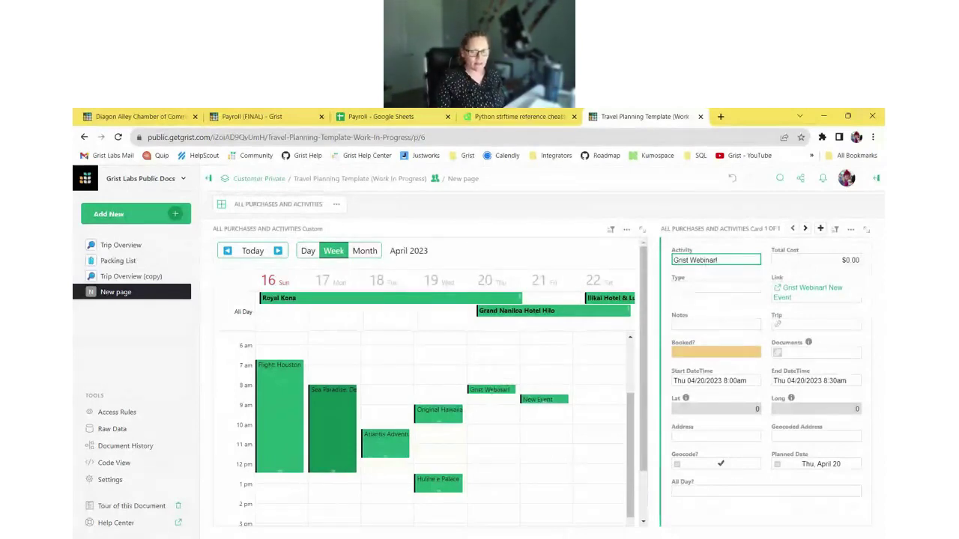
Step: Lengthen the Grist Webinar! event to three hours, move it to 10:30am–1:30pm on April 20, and check its start and end times
{"action": "left_click_drag", "start_coordinate": [493, 395], "coordinate": [491, 442]}
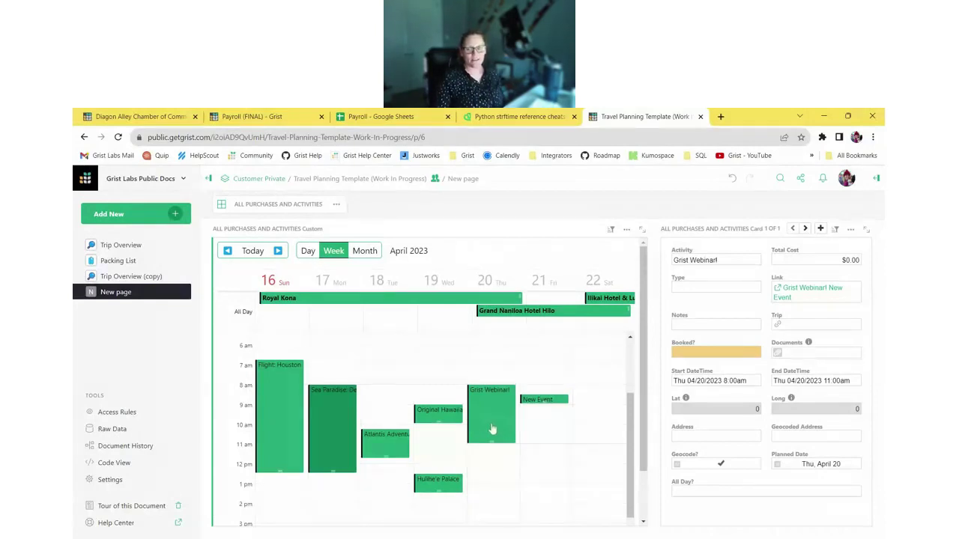
{"action": "left_click_drag", "start_coordinate": [493, 426], "coordinate": [493, 470]}
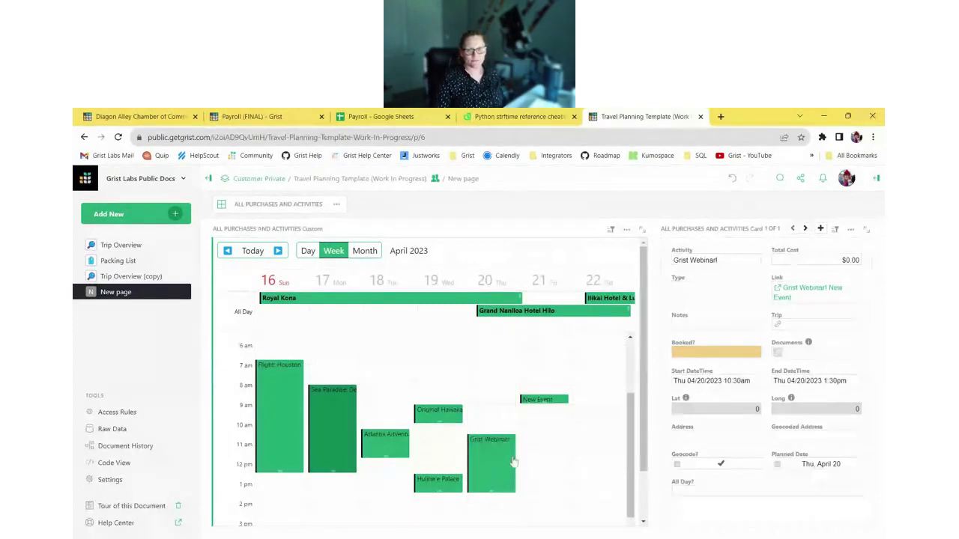
{"action": "left_click", "coordinate": [696, 381]}
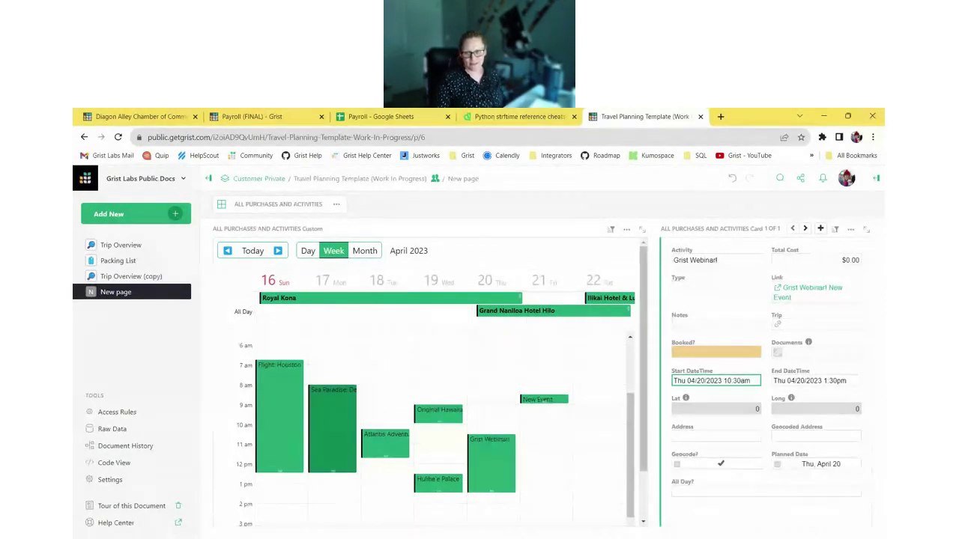
{"action": "double_click", "coordinate": [740, 380]}
{"action": "key", "text": "Escape"}
{"action": "left_click", "coordinate": [774, 382]}
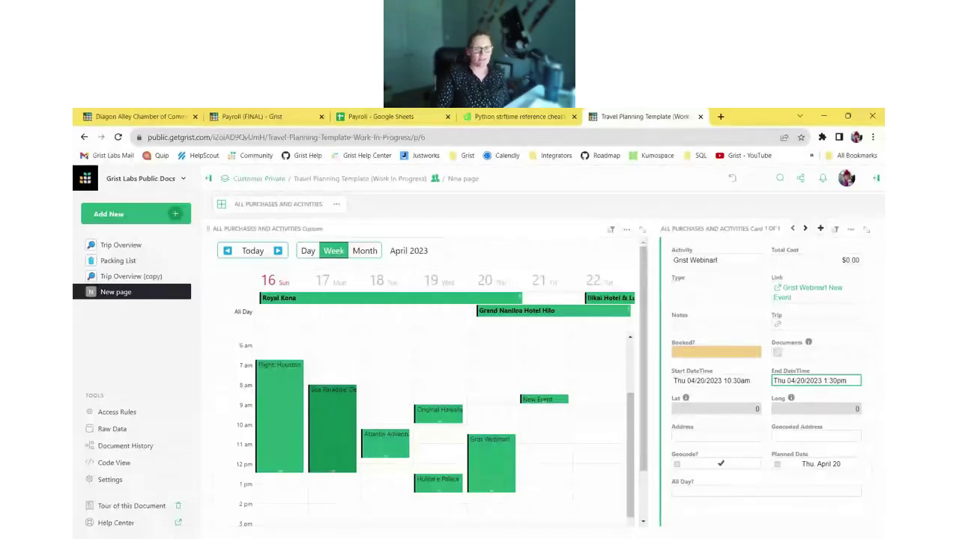
{"action": "left_click", "coordinate": [155, 217]}
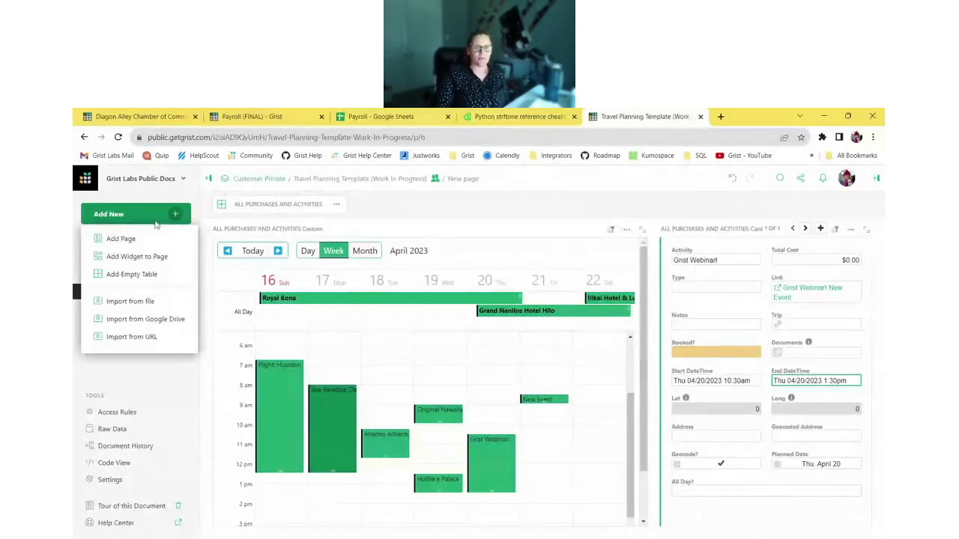
{"action": "left_click", "coordinate": [164, 256]}
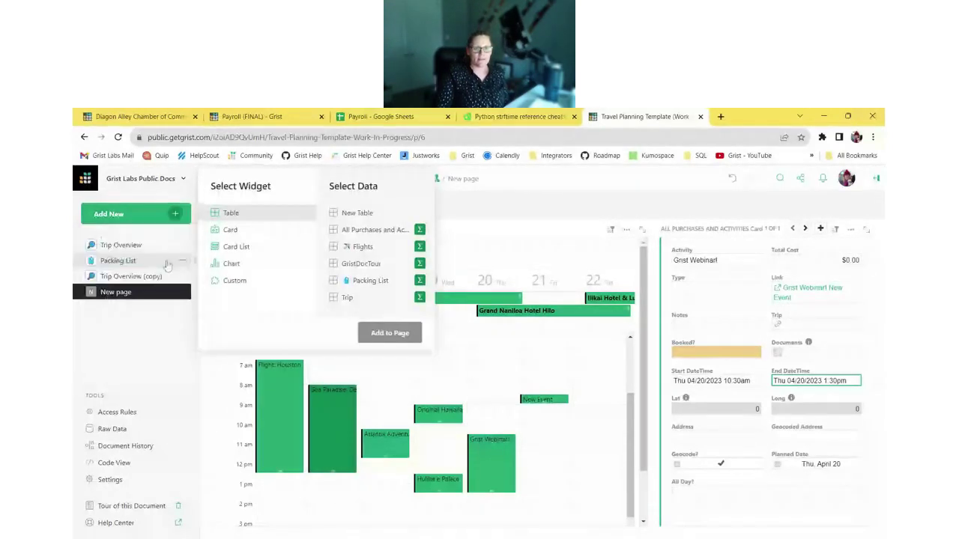
{"action": "left_click", "coordinate": [235, 283]}
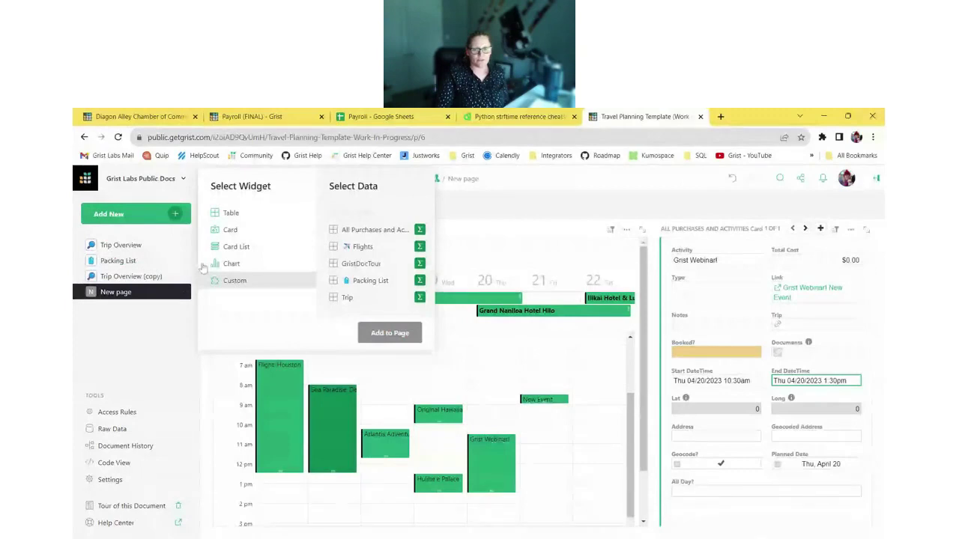
Step: Add a new page containing a custom widget based on the All Purchases and Activities table
{"action": "left_click", "coordinate": [142, 220]}
{"action": "left_click", "coordinate": [141, 238]}
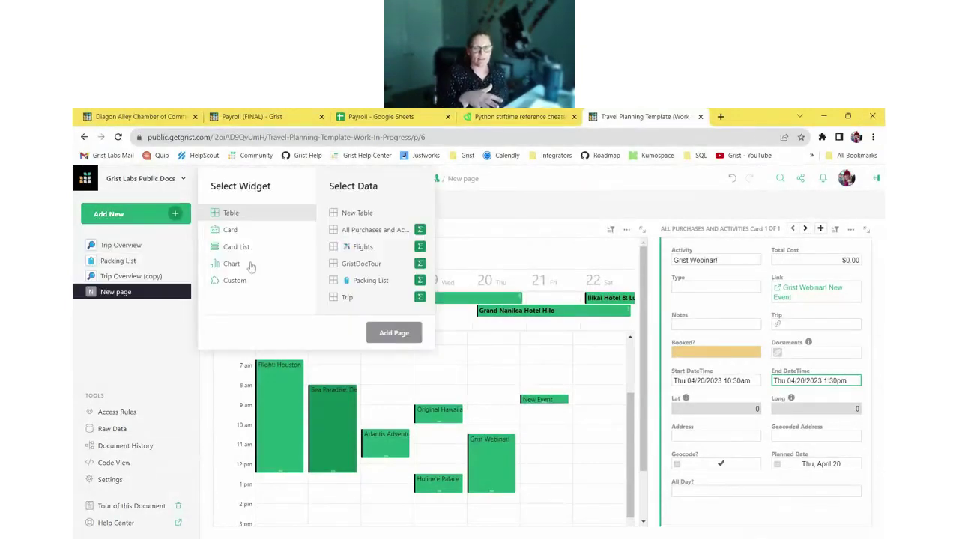
{"action": "left_click", "coordinate": [235, 282]}
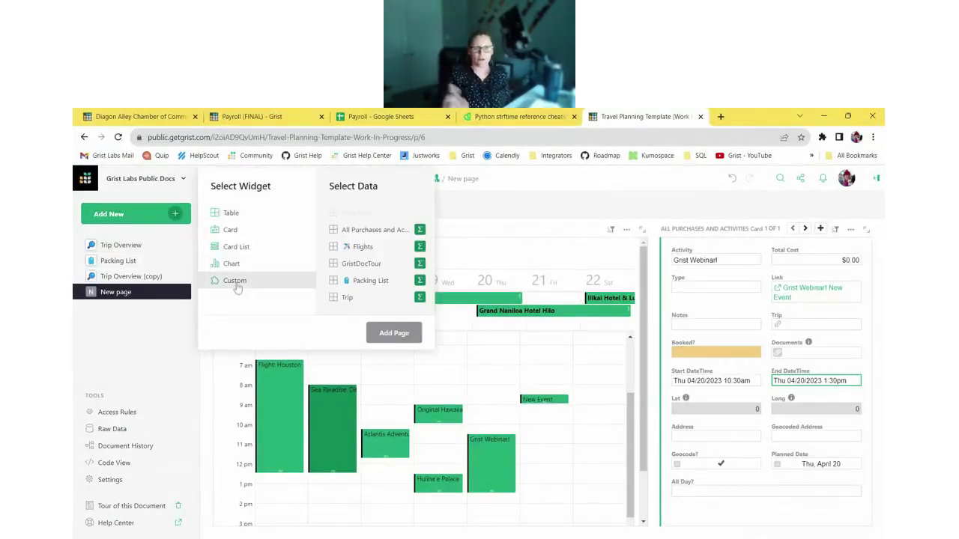
{"action": "left_click", "coordinate": [368, 230]}
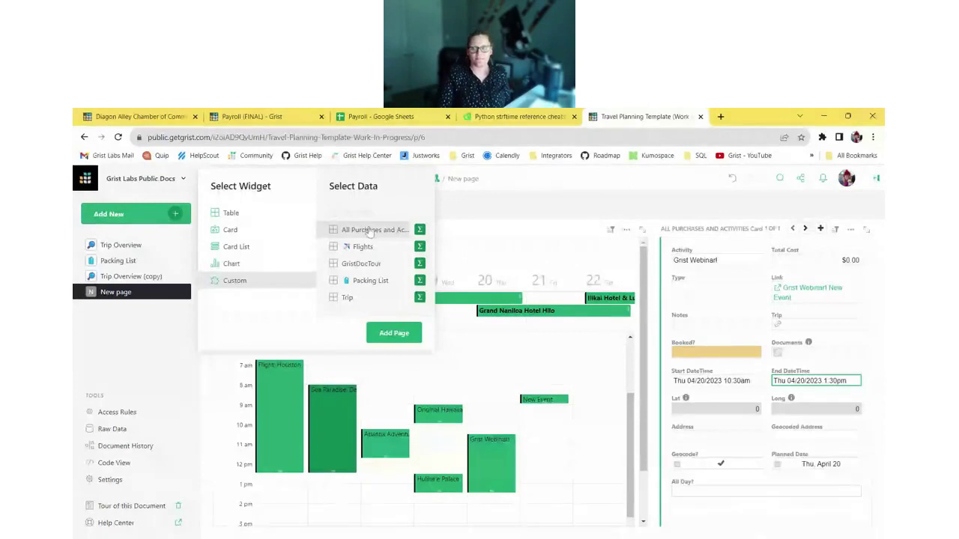
{"action": "left_click", "coordinate": [394, 332]}
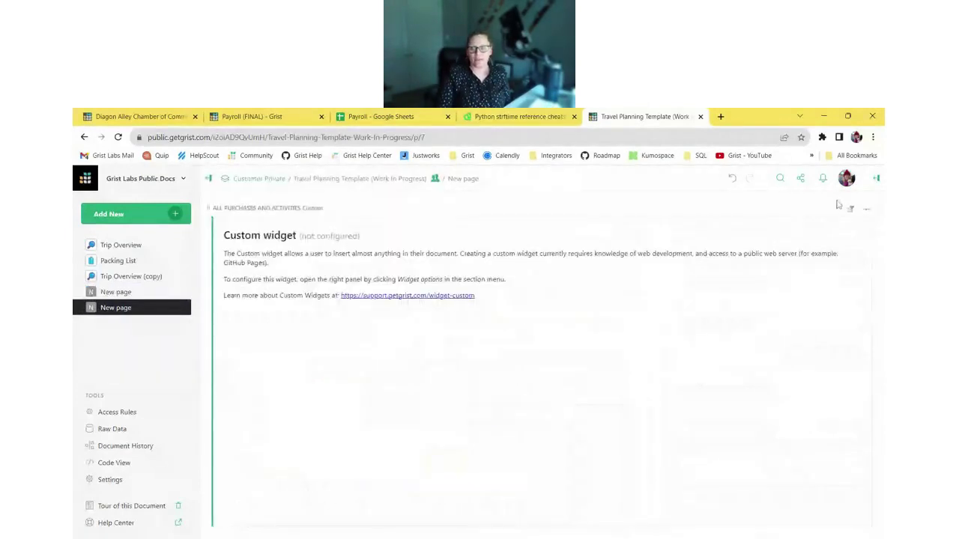
Step: Set the new page's custom widget to the Calendar type
{"action": "left_click", "coordinate": [876, 179]}
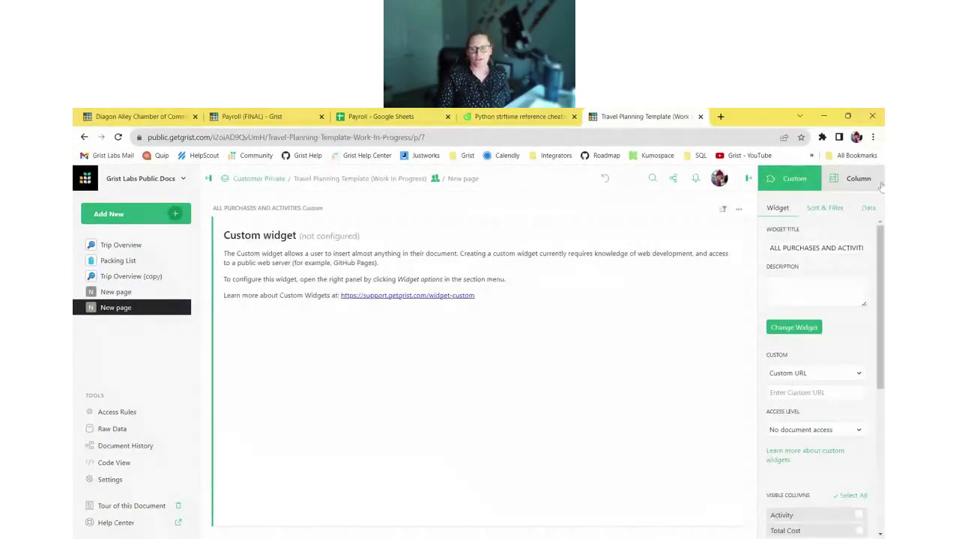
{"action": "left_click", "coordinate": [795, 373]}
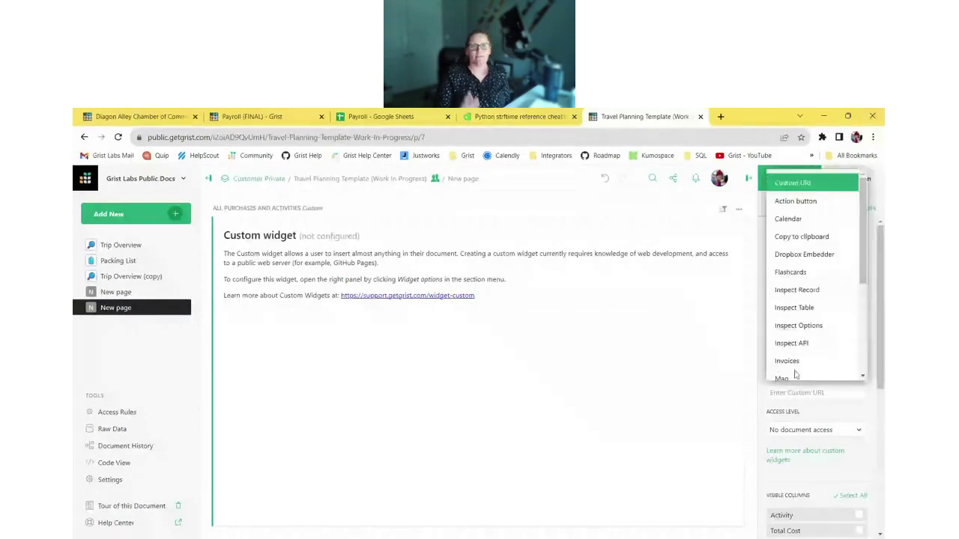
{"action": "left_click", "coordinate": [796, 214]}
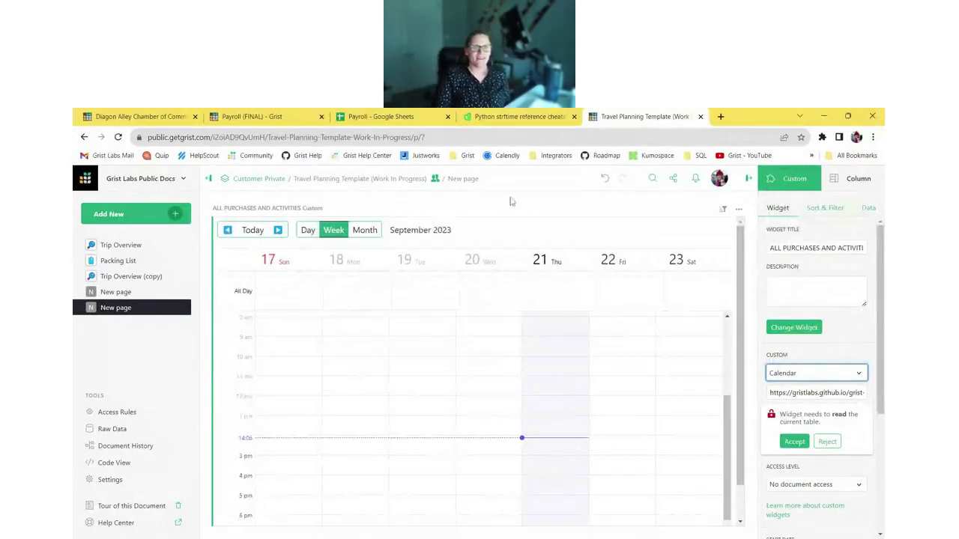
Step: Close the travel planning document and view the raw data tables of the Payroll (FINAL) document
{"action": "left_click", "coordinate": [700, 116]}
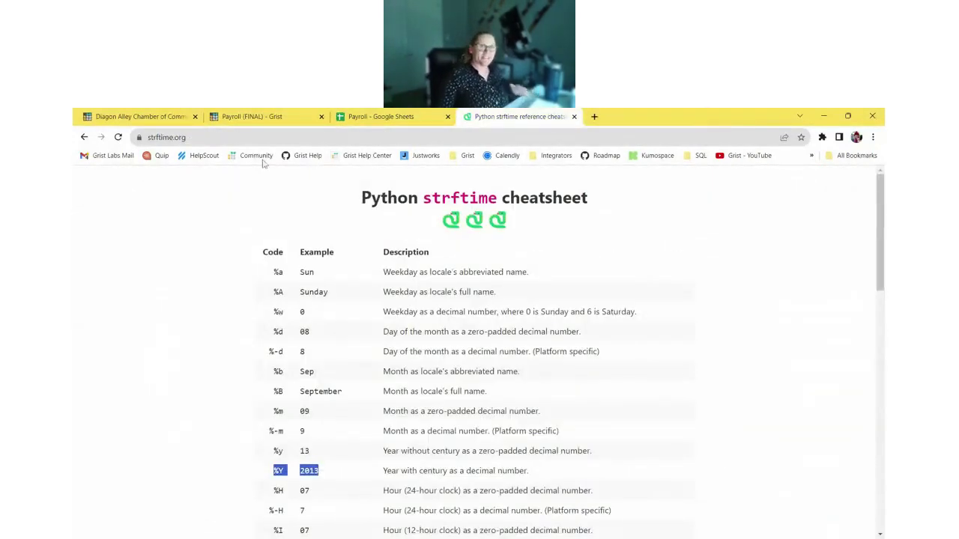
{"action": "left_click", "coordinate": [266, 117]}
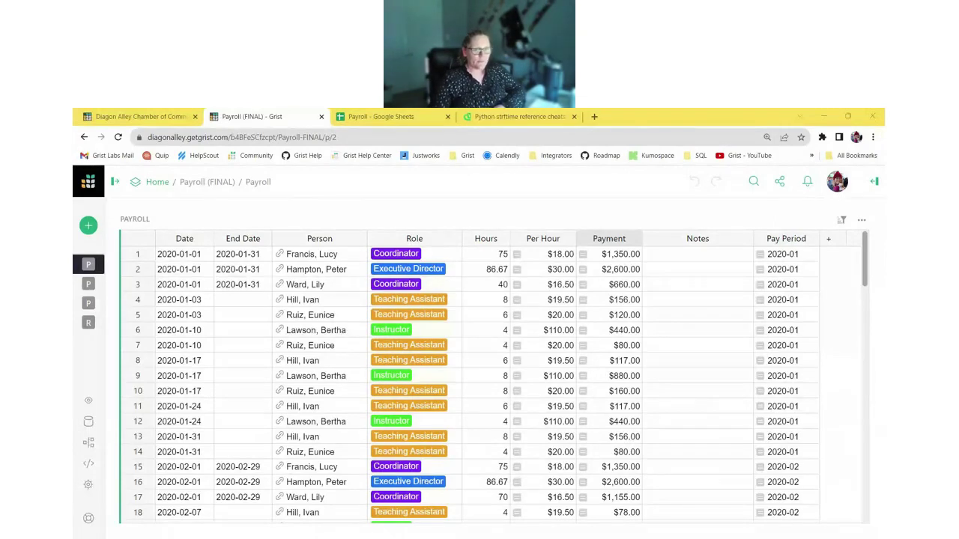
{"action": "left_click", "coordinate": [117, 182]}
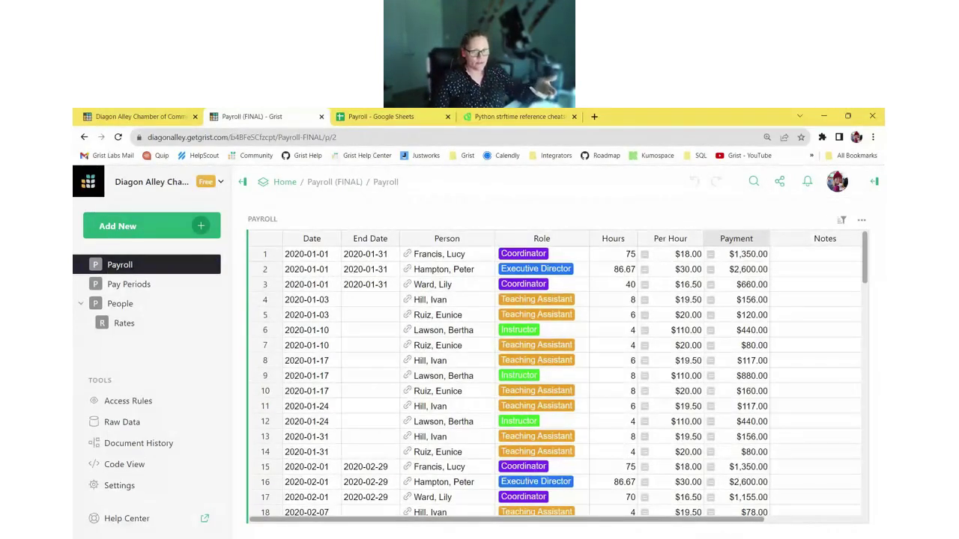
{"action": "left_click", "coordinate": [142, 423]}
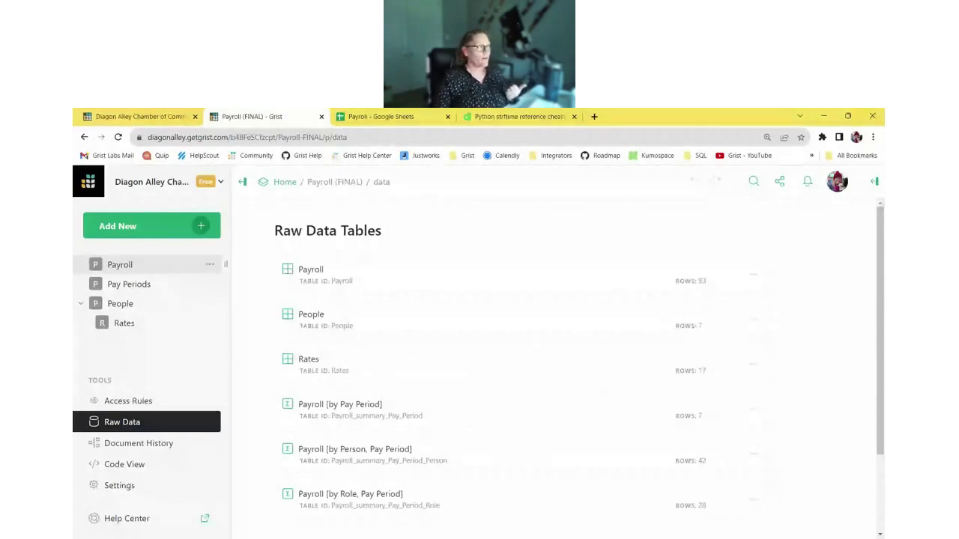
Step: View the Payroll page and examine its Per Hour and Hours columns
{"action": "left_click", "coordinate": [120, 265]}
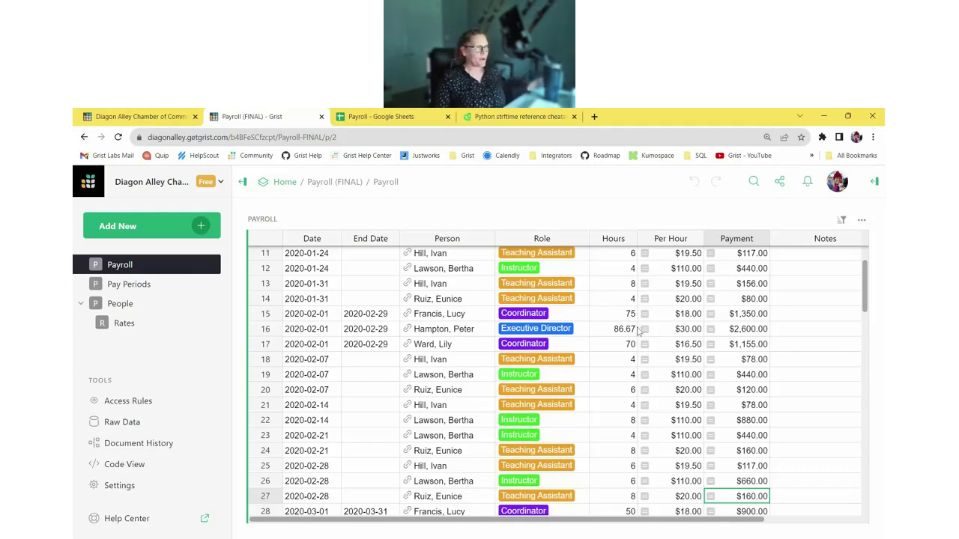
{"action": "left_click", "coordinate": [667, 239]}
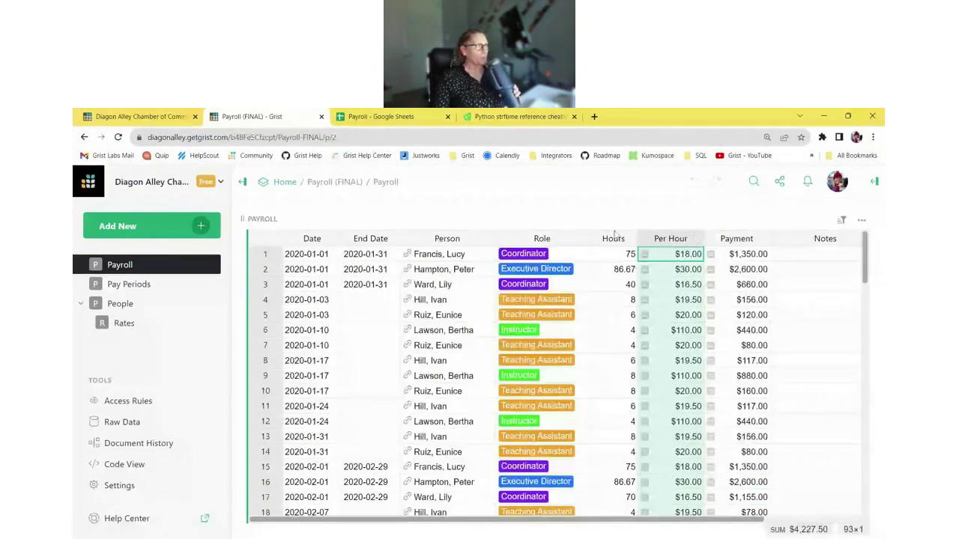
{"action": "left_click", "coordinate": [614, 238]}
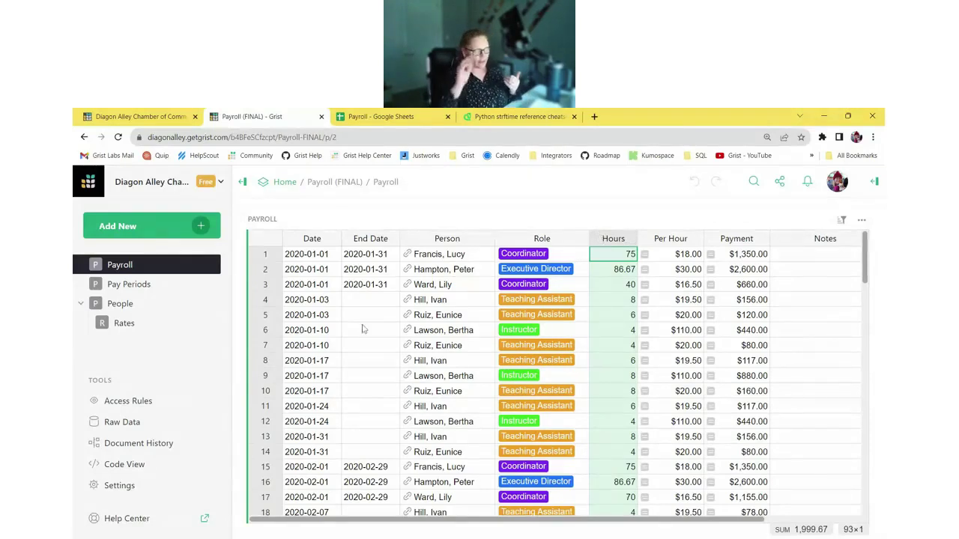
Step: View the Rates page and compare the start dates and roles of the first person's Teaching Assistant rates
{"action": "left_click", "coordinate": [124, 325]}
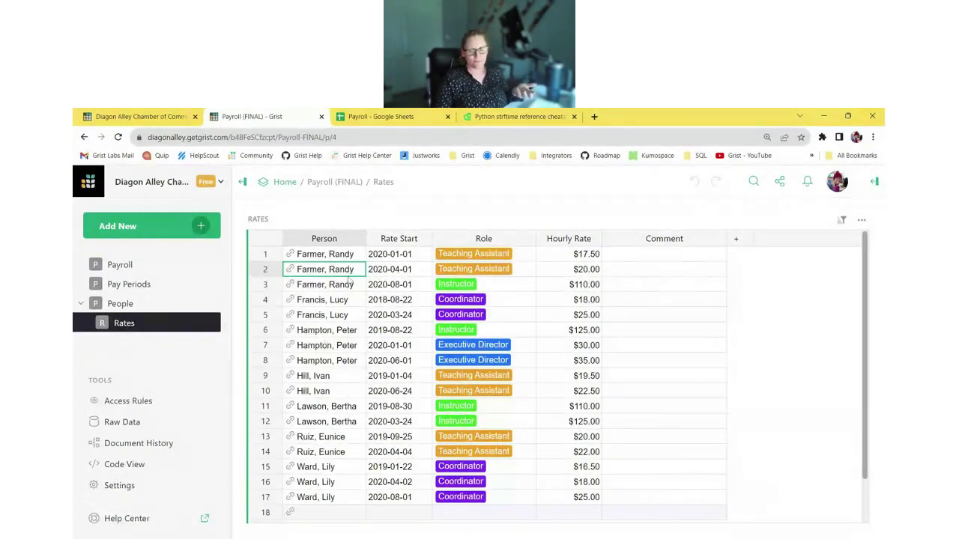
{"action": "left_click_drag", "start_coordinate": [343, 258], "coordinate": [529, 276]}
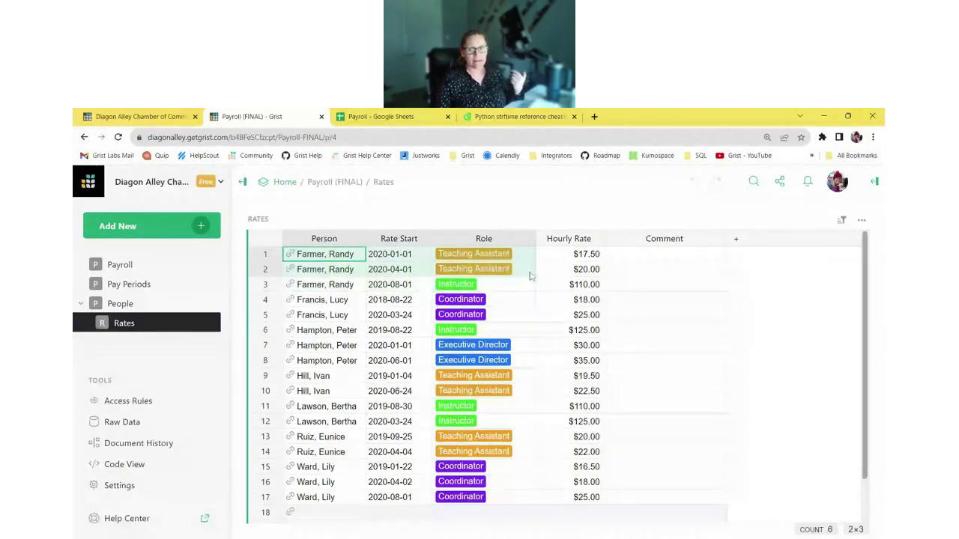
{"action": "left_click", "coordinate": [402, 259]}
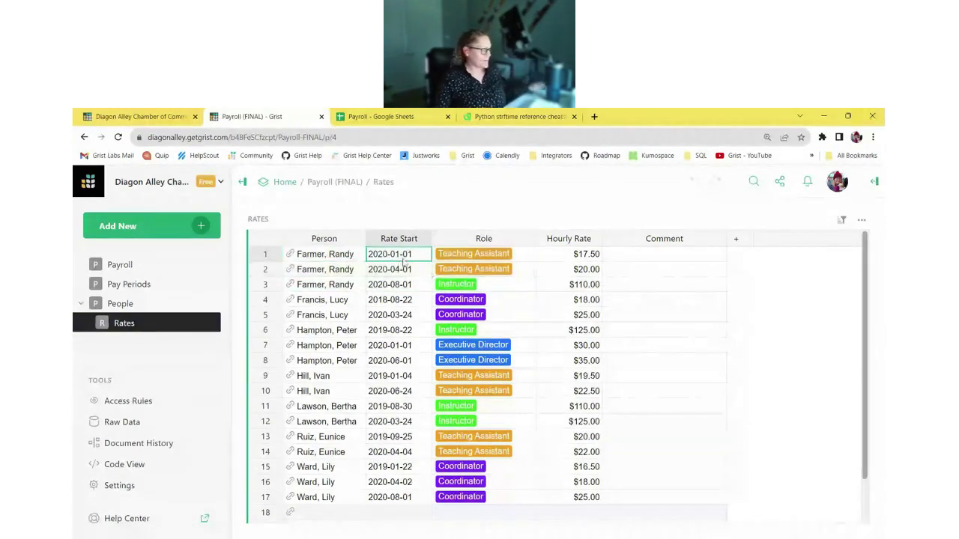
{"action": "left_click", "coordinate": [409, 273]}
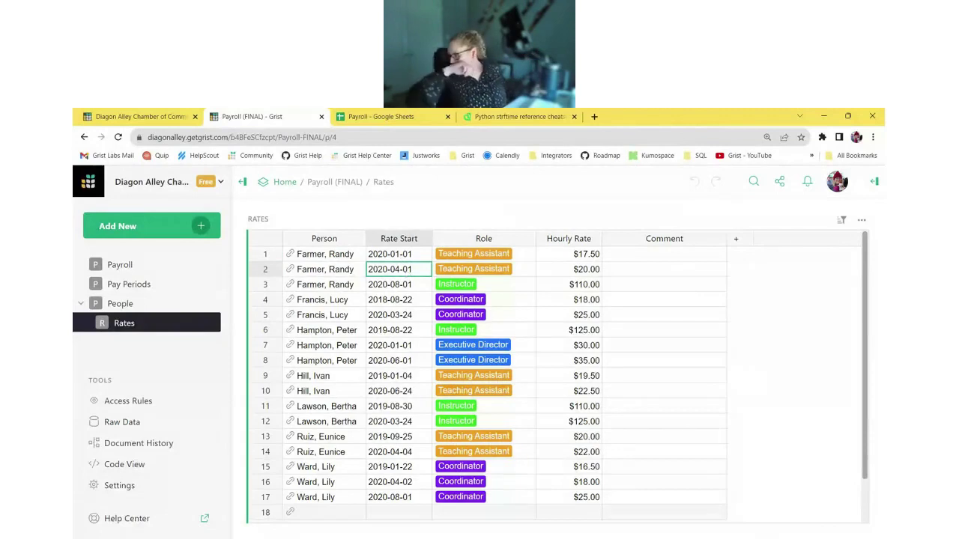
{"action": "left_click", "coordinate": [316, 112]}
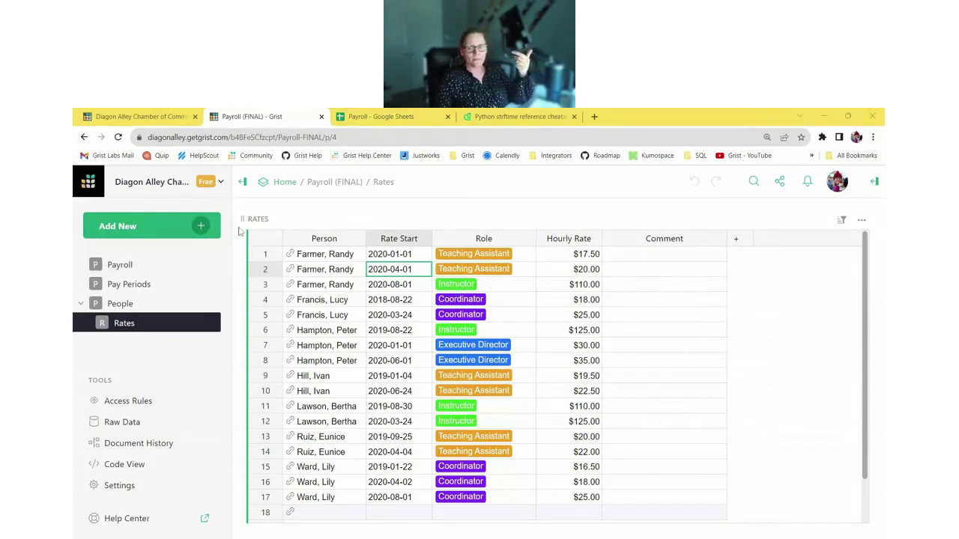
Step: Return to the Payroll page and view the formula behind the Per Hour column in the first row
{"action": "left_click", "coordinate": [147, 288]}
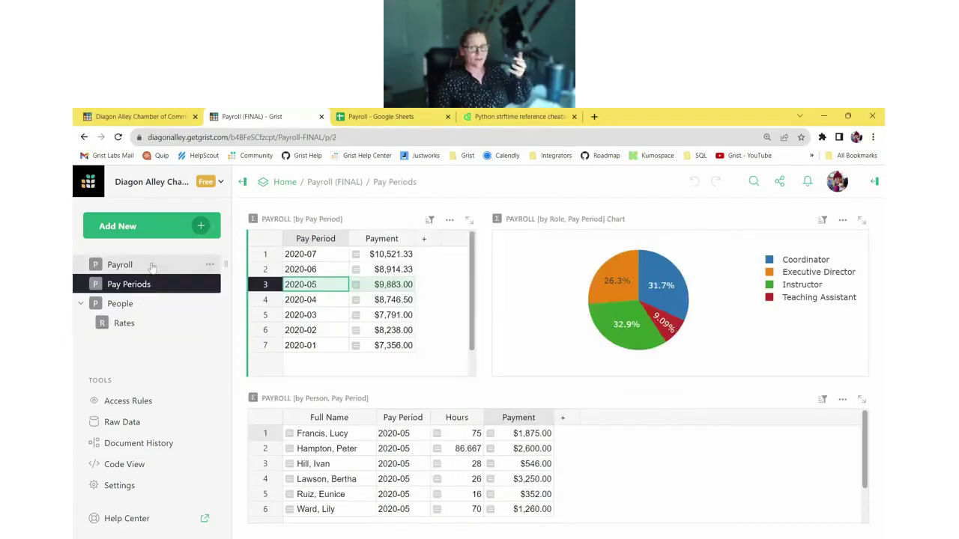
{"action": "left_click", "coordinate": [149, 269]}
{"action": "left_click", "coordinate": [693, 257]}
{"action": "double_click", "coordinate": [693, 257]}
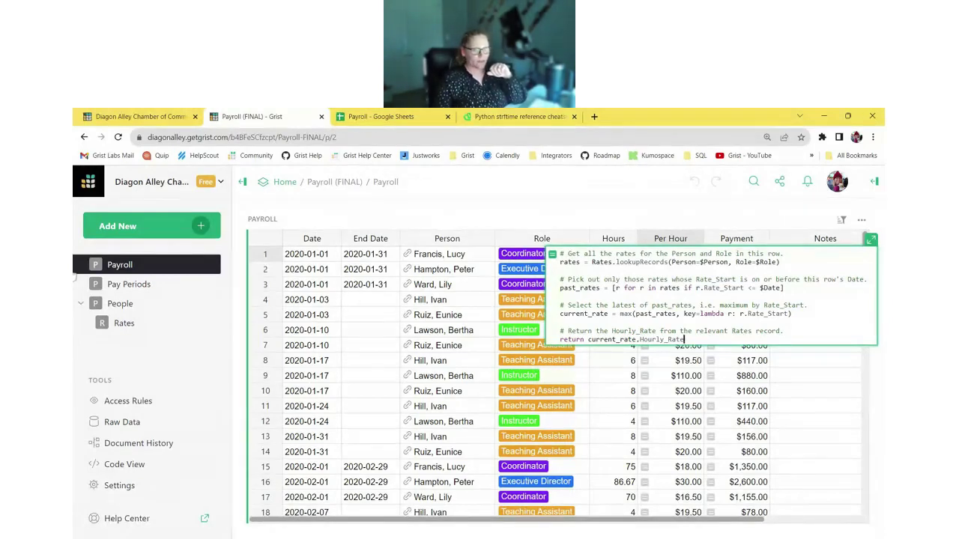
Step: On the Pay Periods page, check the Payment columns and browse the linked breakdowns for periods 2020-05, 2020-04 and 2020-03, ending on 2020-05
{"action": "left_click", "coordinate": [143, 288]}
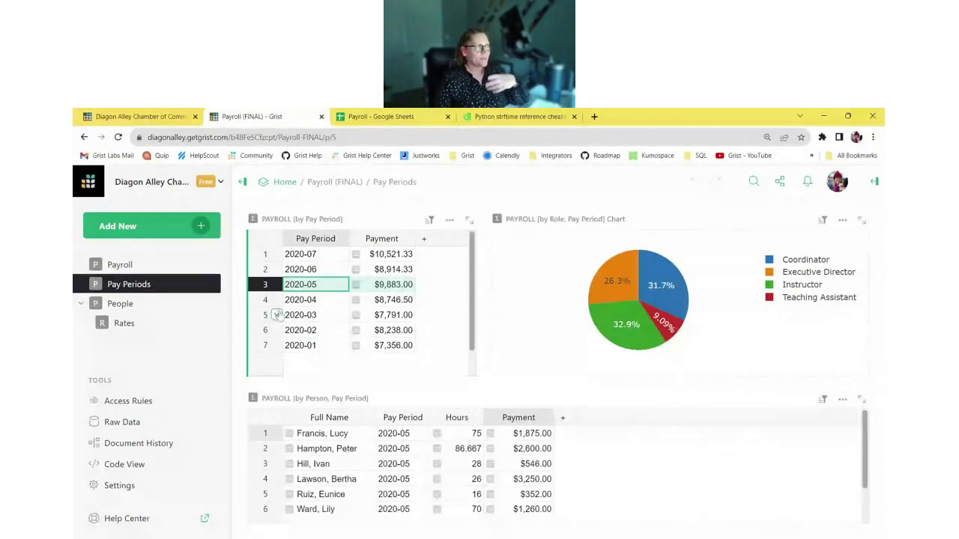
{"action": "left_click", "coordinate": [376, 239]}
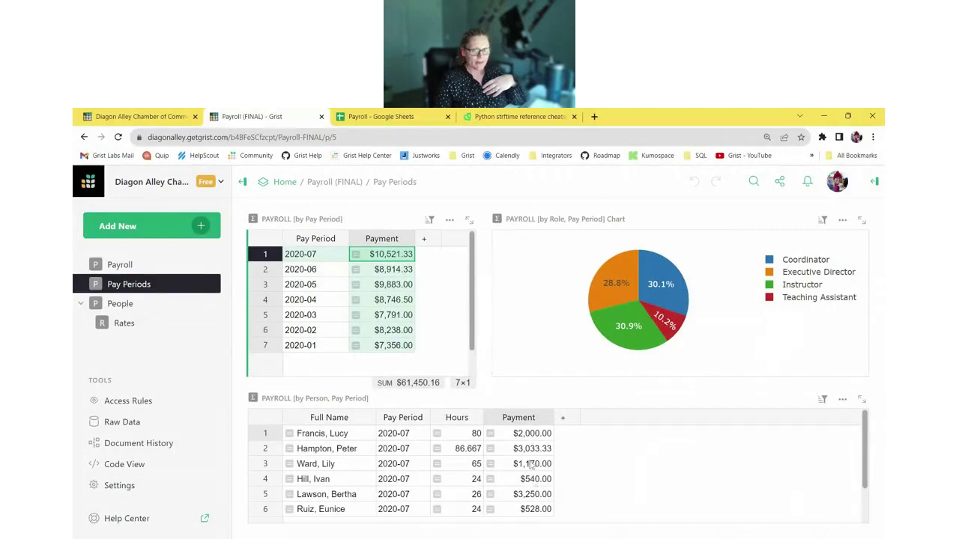
{"action": "left_click", "coordinate": [519, 417]}
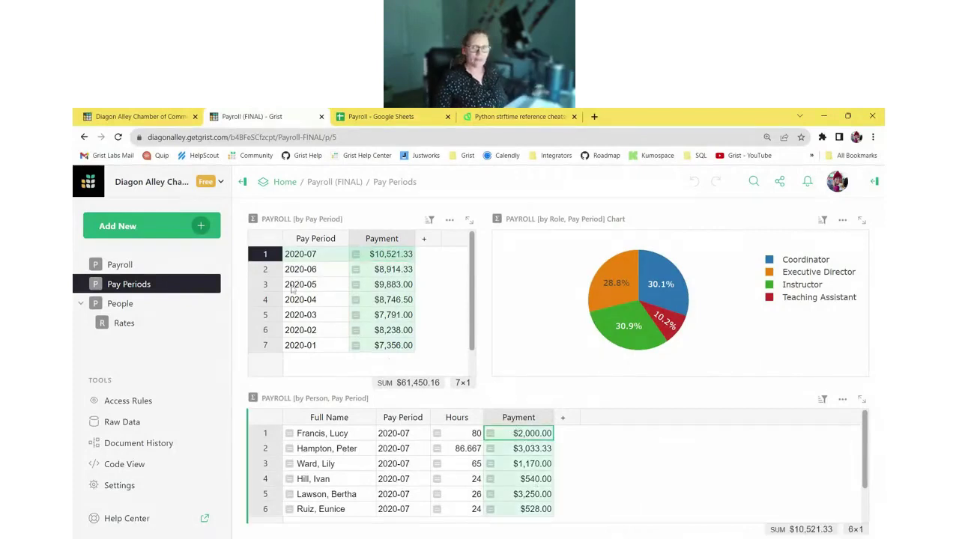
{"action": "left_click", "coordinate": [311, 287]}
{"action": "left_click", "coordinate": [311, 303]}
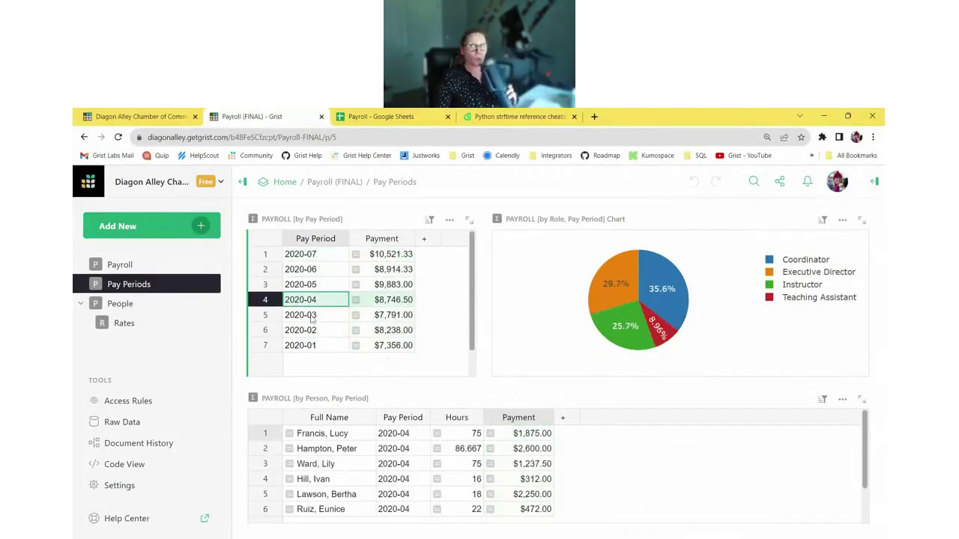
{"action": "left_click", "coordinate": [311, 318]}
{"action": "left_click", "coordinate": [328, 286]}
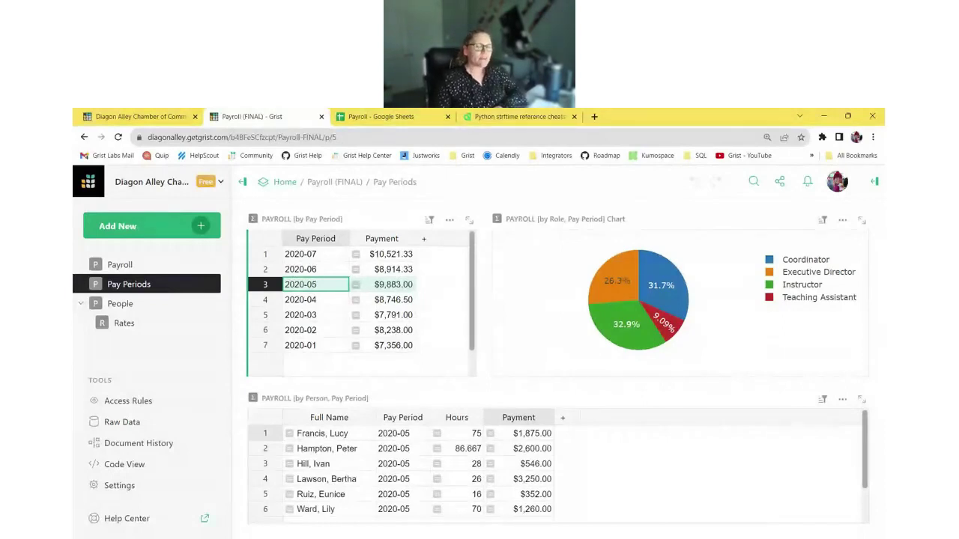
Step: View the People page and check the linked card and rates for the people in rows 3 and 4
{"action": "left_click", "coordinate": [129, 305]}
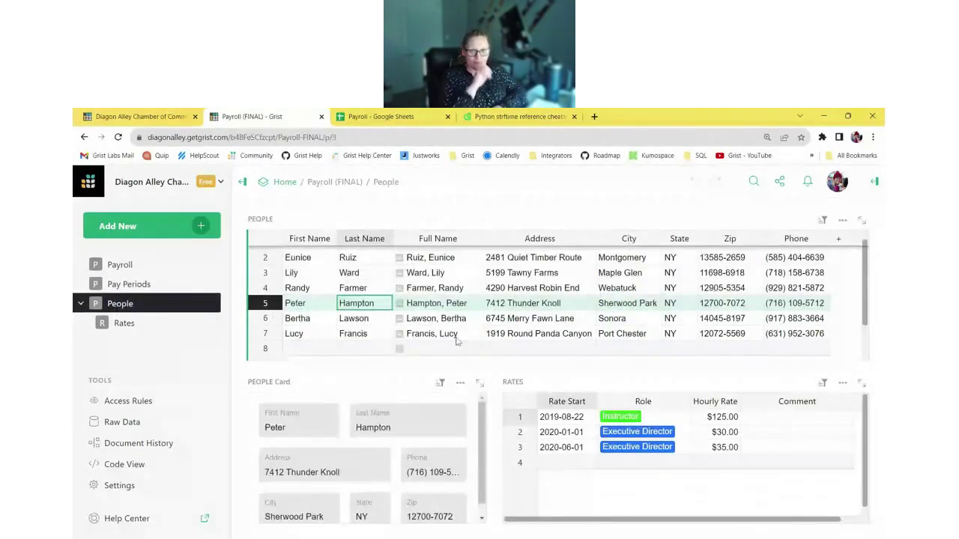
{"action": "left_click", "coordinate": [302, 276]}
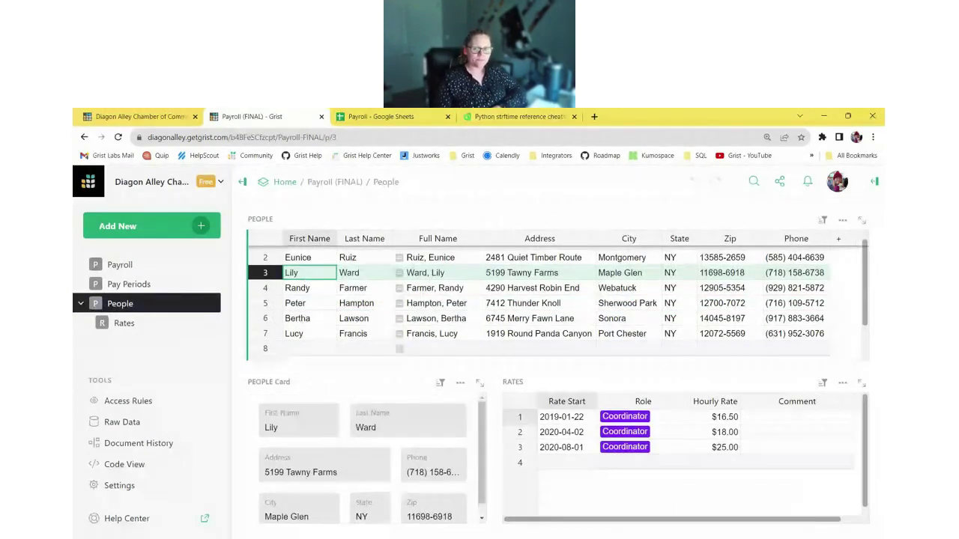
{"action": "left_click", "coordinate": [309, 288]}
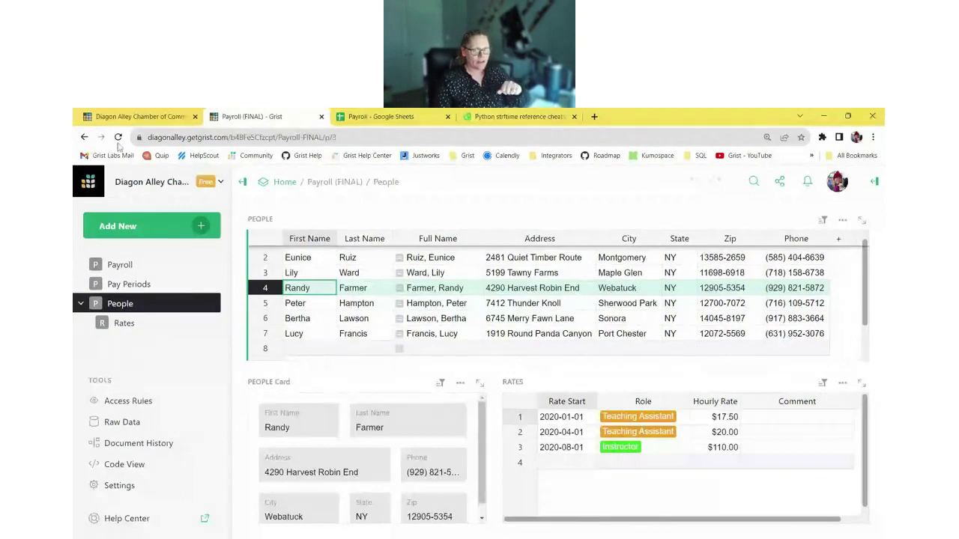
Step: Create a new empty document from the team's document list and widen column A to about three times its width
{"action": "left_click", "coordinate": [121, 118]}
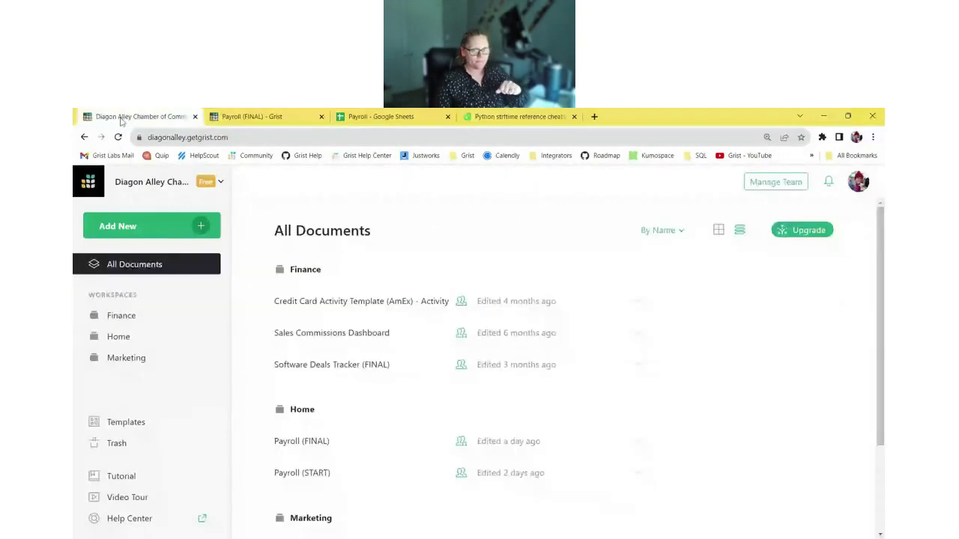
{"action": "left_click", "coordinate": [201, 228]}
{"action": "left_click", "coordinate": [202, 256]}
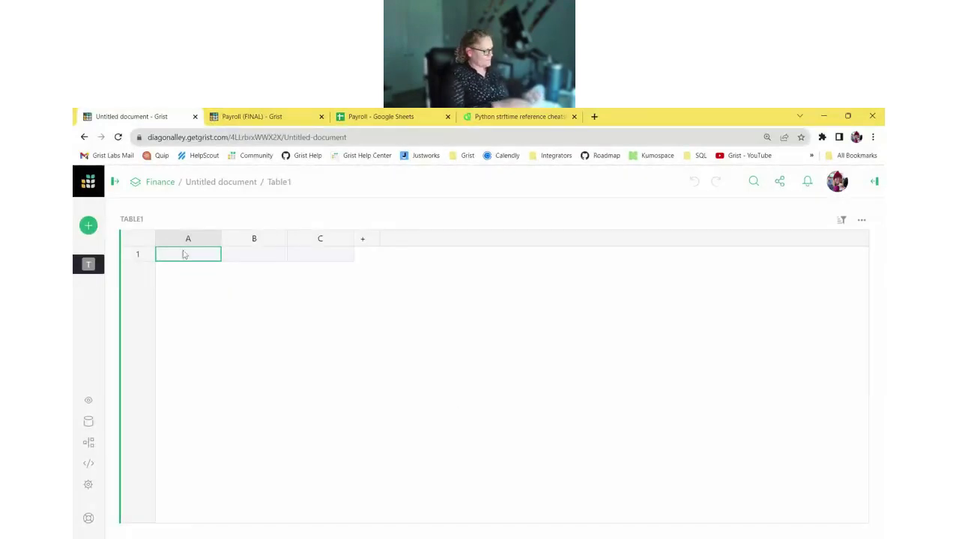
{"action": "left_click_drag", "start_coordinate": [222, 238], "coordinate": [372, 241]}
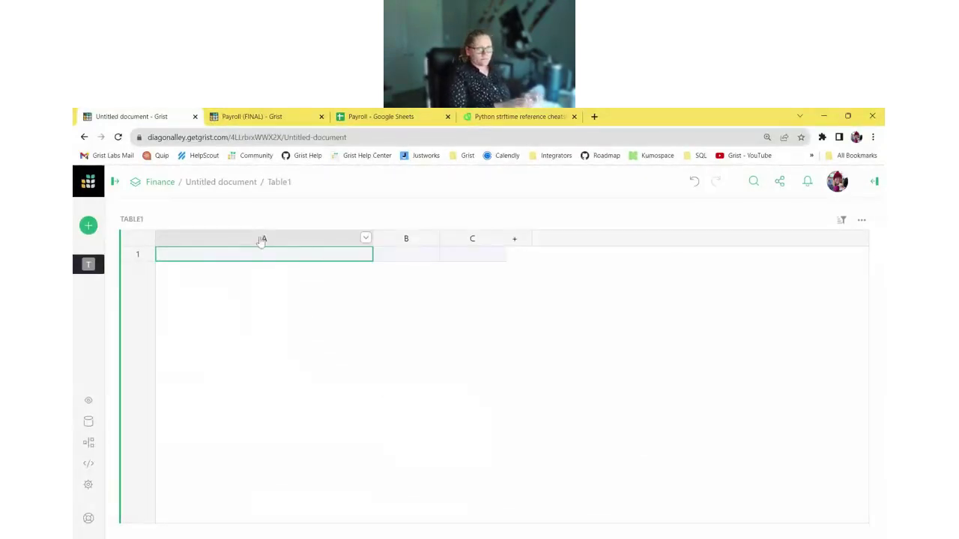
Step: Rename the new document's data table as Requirements
{"action": "left_click", "coordinate": [139, 219]}
{"action": "type", "text": "Requirements"}
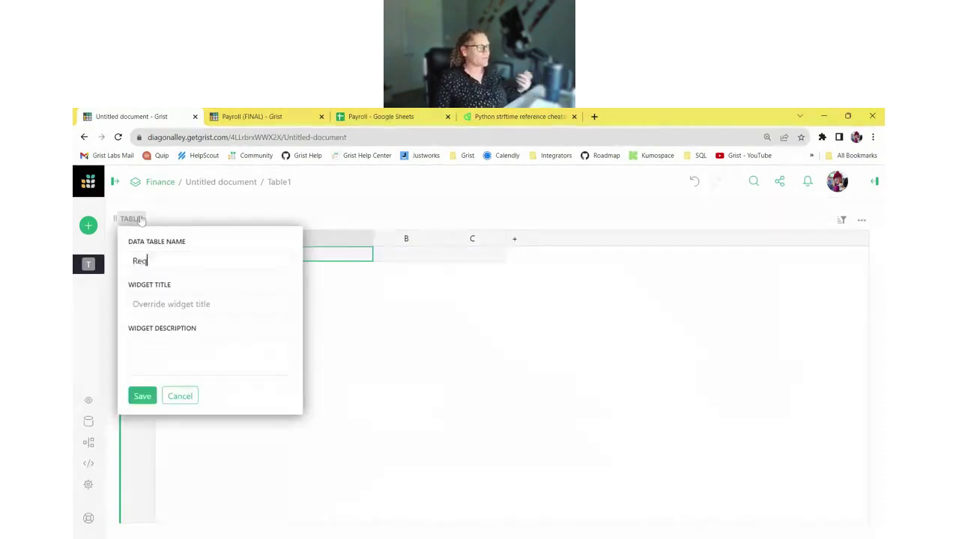
{"action": "key", "text": "Return"}
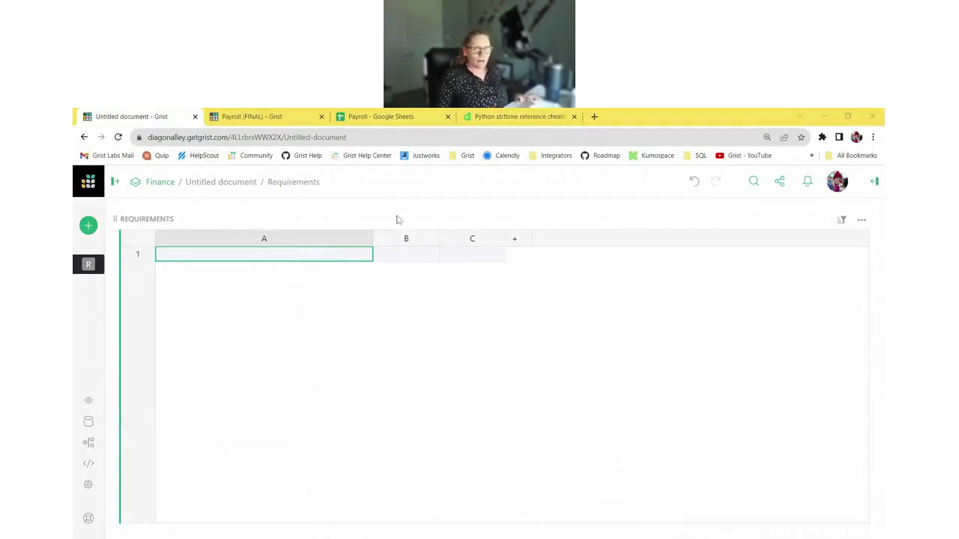
Step: Enter "Import Tables:" in the first row of column A, followed by the separate lines "1. People", "2. Rates" and "3. Payroll"
{"action": "double_click", "coordinate": [284, 256]}
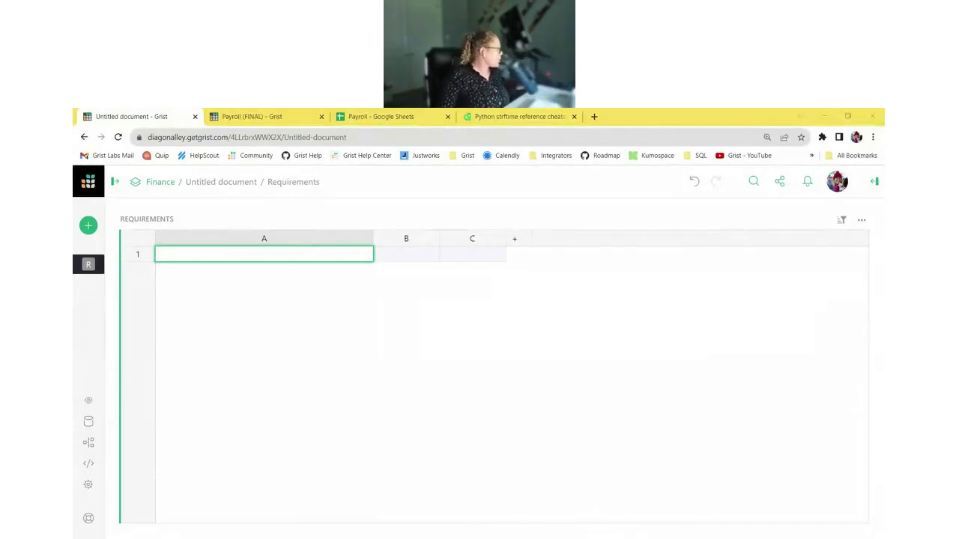
{"action": "type", "text": "Import Tables: 1. People 2. Rates 3. Payroll"}
{"action": "key", "text": "Return"}
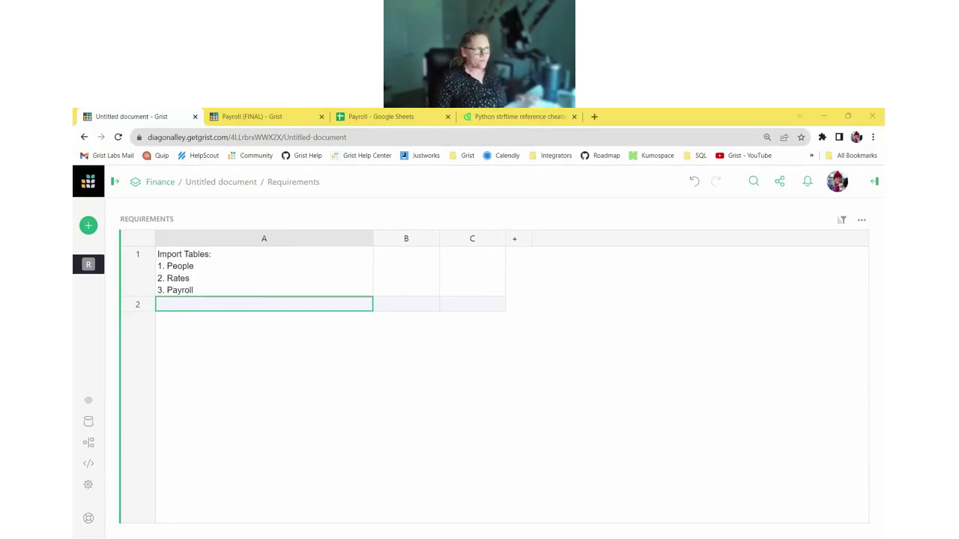
Step: Enter "Review tables & set up column types + formulas" in row 2 of column A
{"action": "left_click", "coordinate": [238, 280], "text": "shift"}
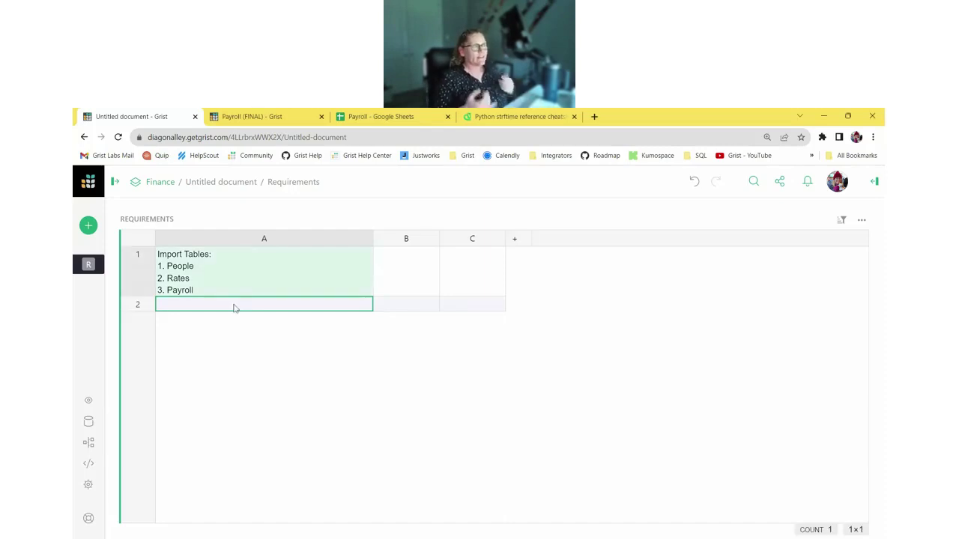
{"action": "left_click", "coordinate": [231, 307]}
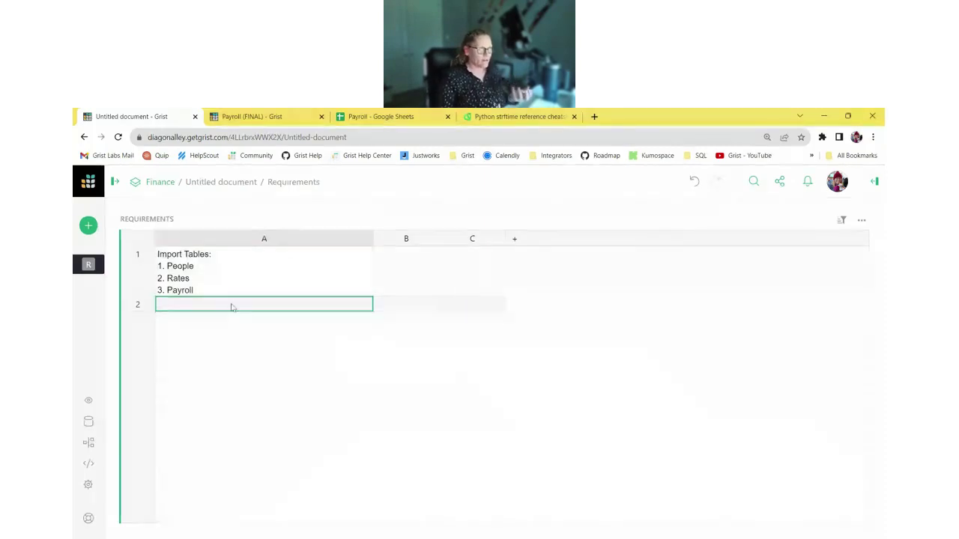
{"action": "type", "text": "Review tables & set up column types + formulas"}
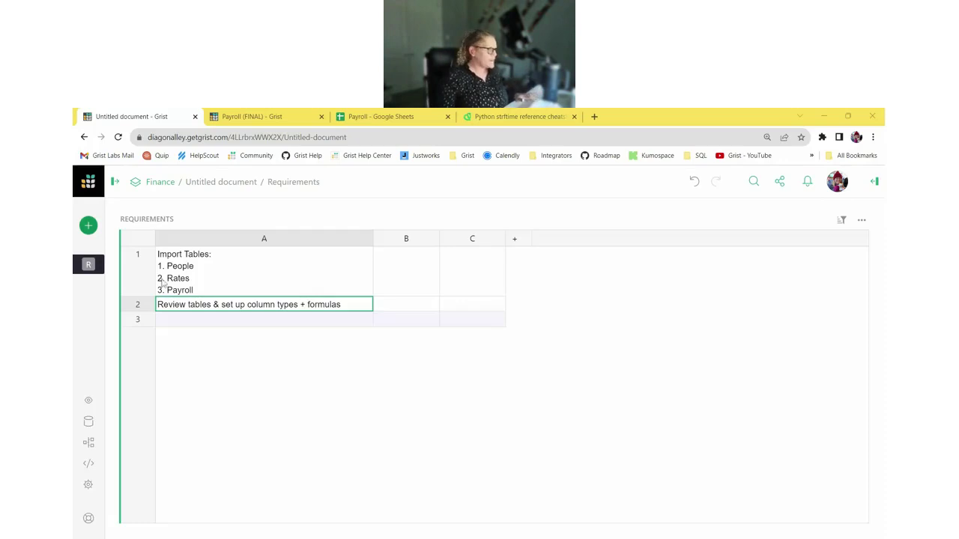
Step: In rows 3 and 4, enter "Create Pay Periods Dashboard" (Select by Pay Period, By Role, By Person) and "Create People Dashboard" (People Card, Rates)
{"action": "left_click", "coordinate": [292, 320]}
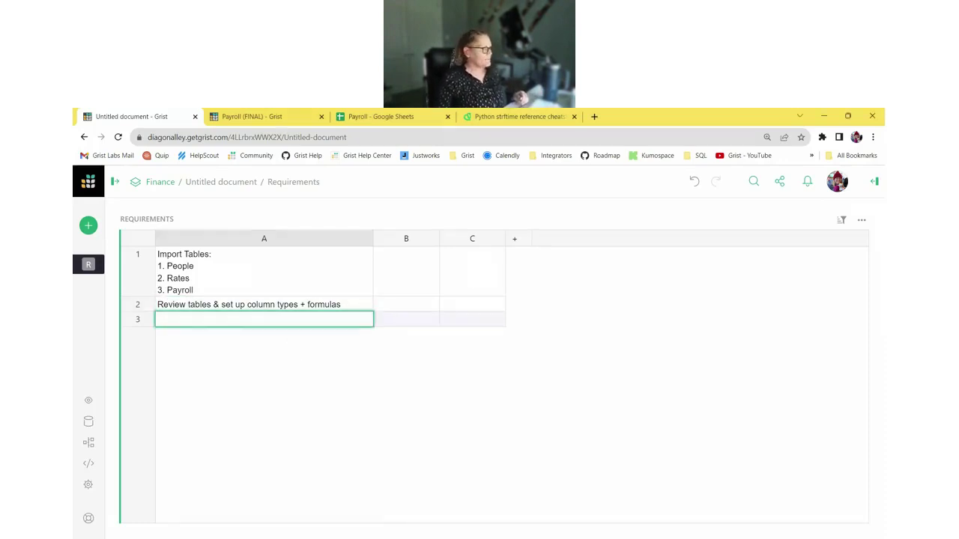
{"action": "type", "text": "Create Pay Periods Dashboard - Select by Pay Period - By Role - By Person"}
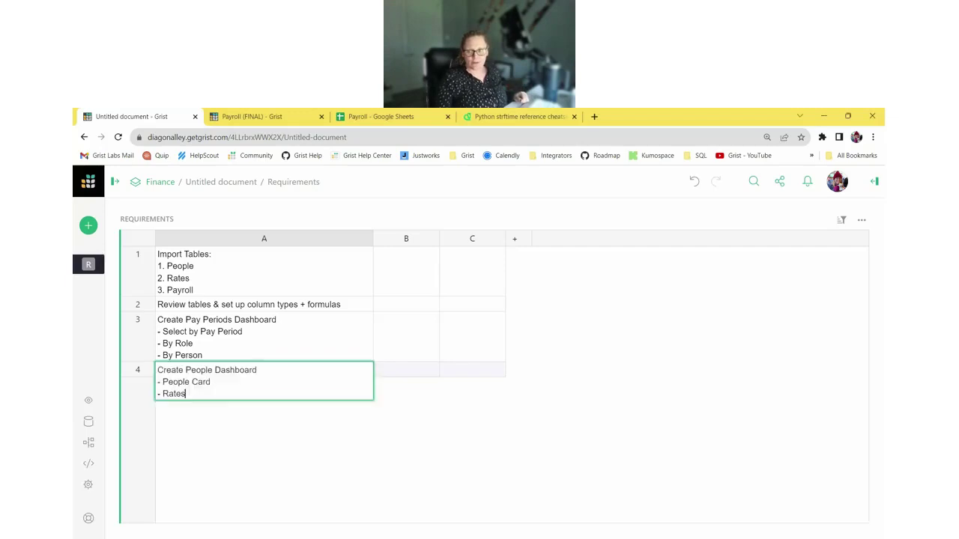
{"action": "key", "text": "Return"}
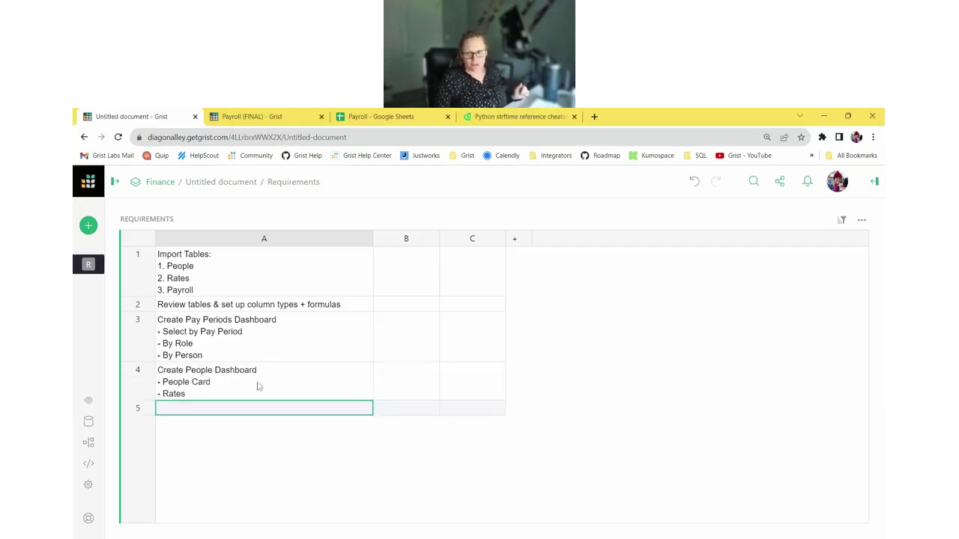
Step: Change column B of the Requirements table to the Toggle type and expand the document's page list
{"action": "left_click", "coordinate": [421, 259]}
{"action": "left_click", "coordinate": [874, 181]}
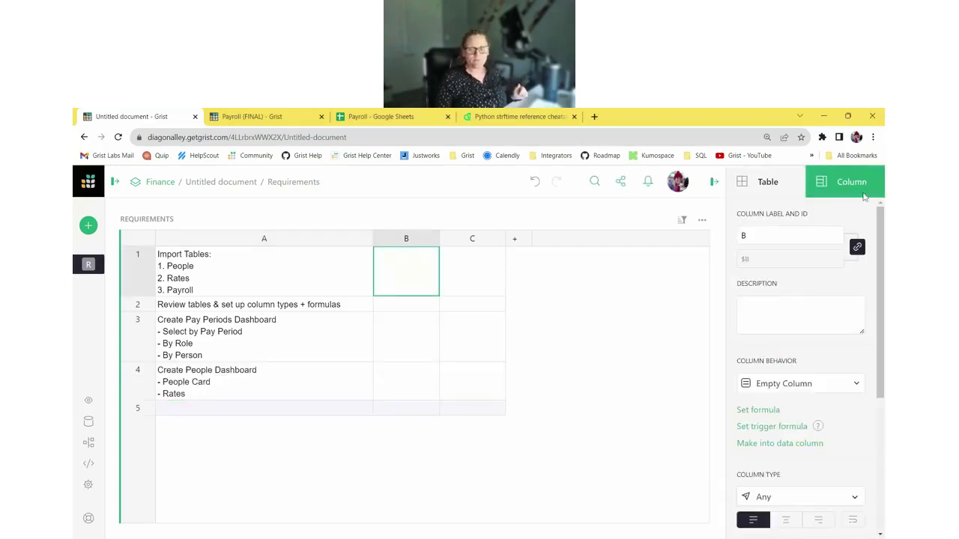
{"action": "scroll", "coordinate": [806, 416], "scroll_direction": "down", "scroll_amount": 2}
{"action": "left_click", "coordinate": [805, 397]}
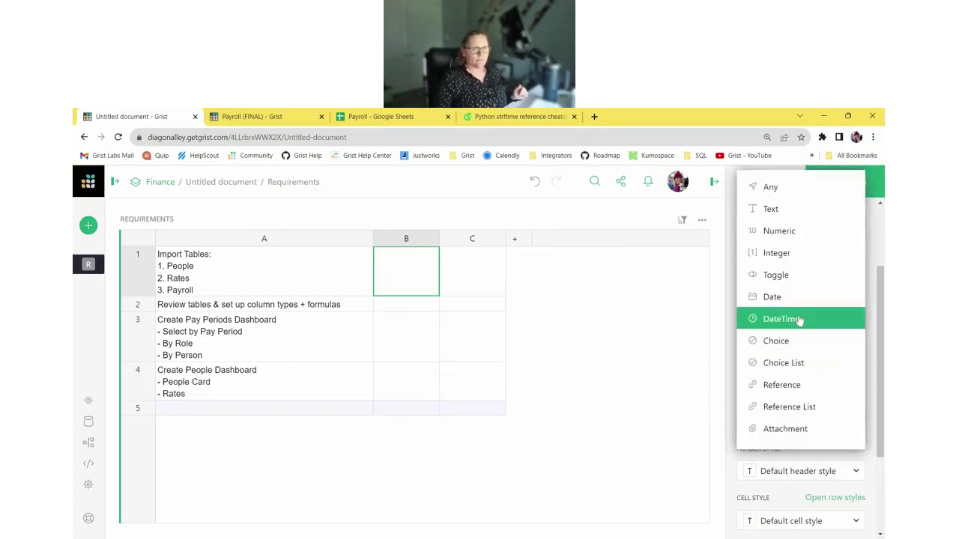
{"action": "left_click", "coordinate": [776, 275]}
{"action": "left_click", "coordinate": [714, 181]}
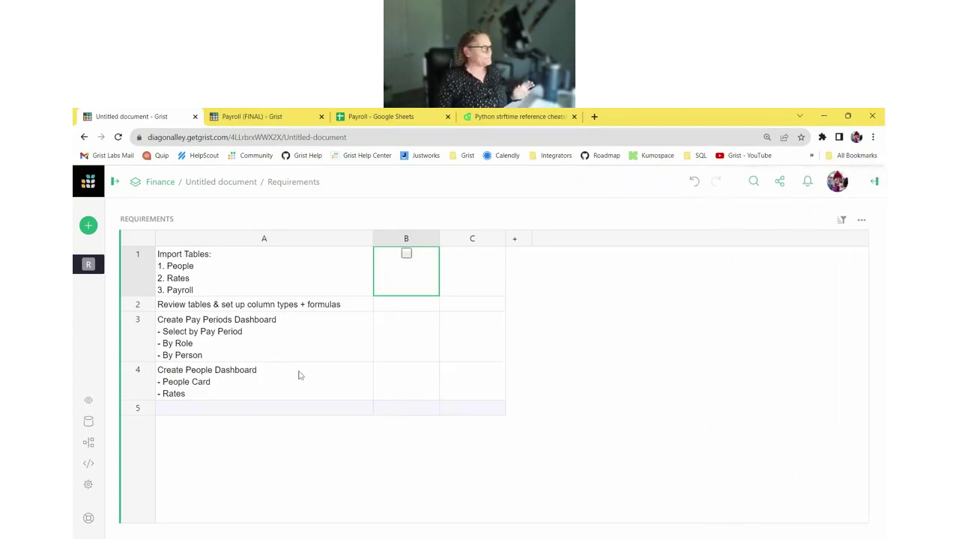
{"action": "left_click", "coordinate": [116, 181]}
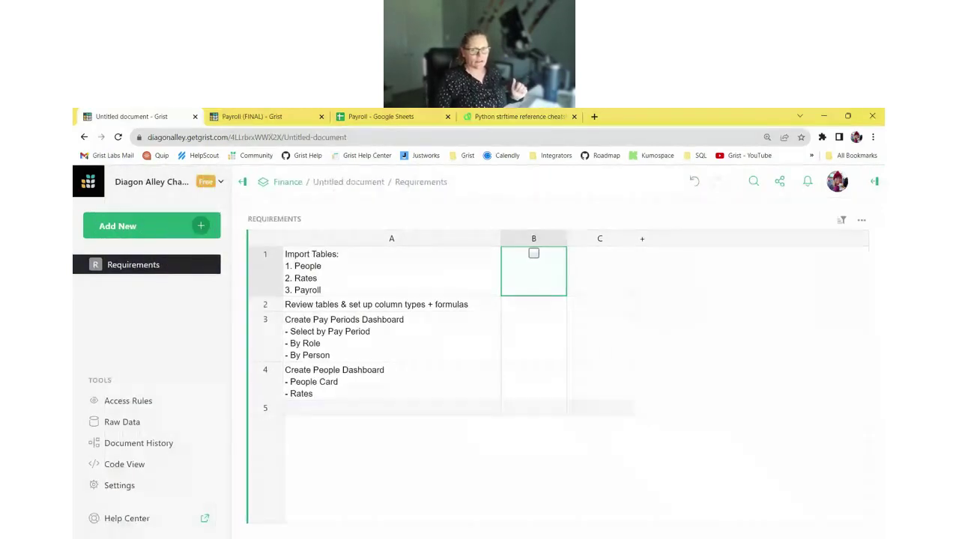
Step: Switch to the Payroll spreadsheet in Google Sheets and review its People, Rates and Payroll sheets
{"action": "left_click", "coordinate": [381, 116]}
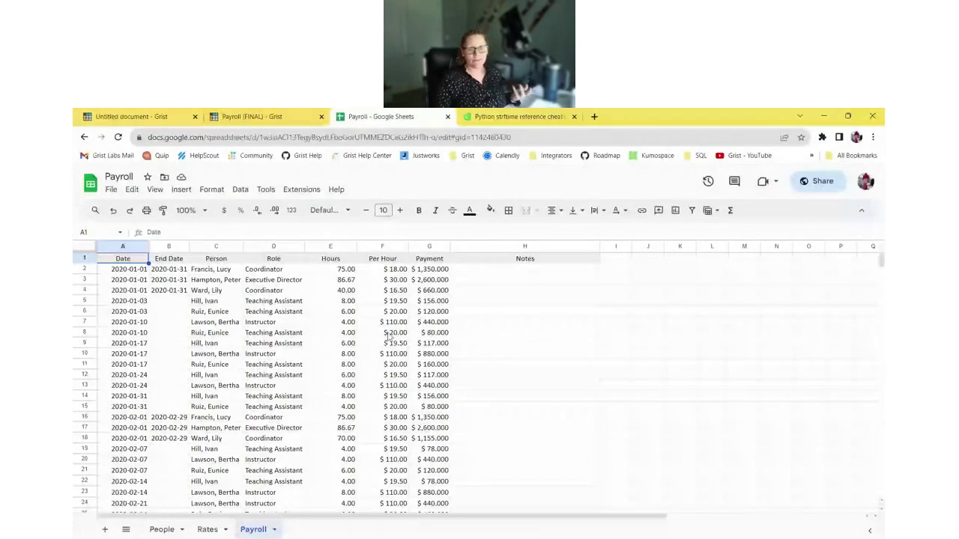
{"action": "left_click", "coordinate": [160, 530]}
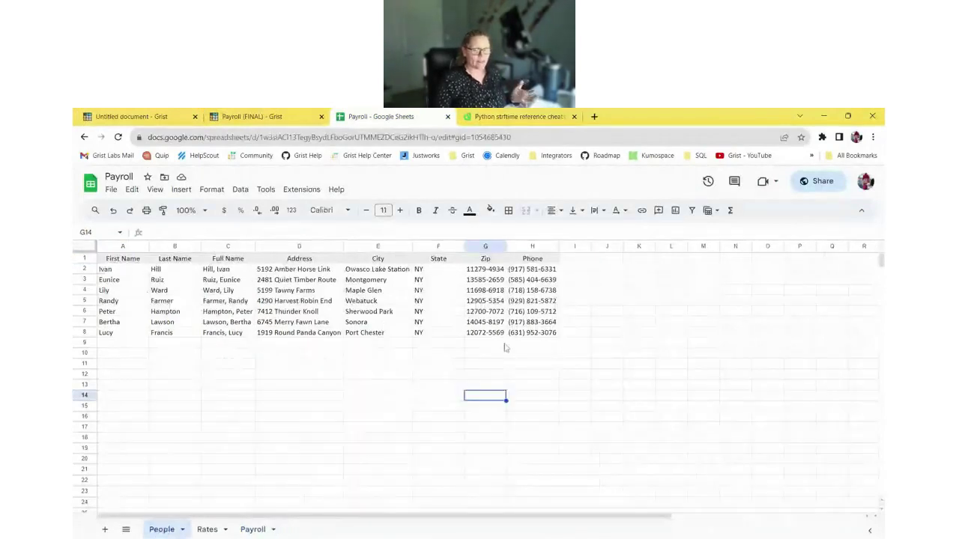
{"action": "left_click", "coordinate": [208, 530]}
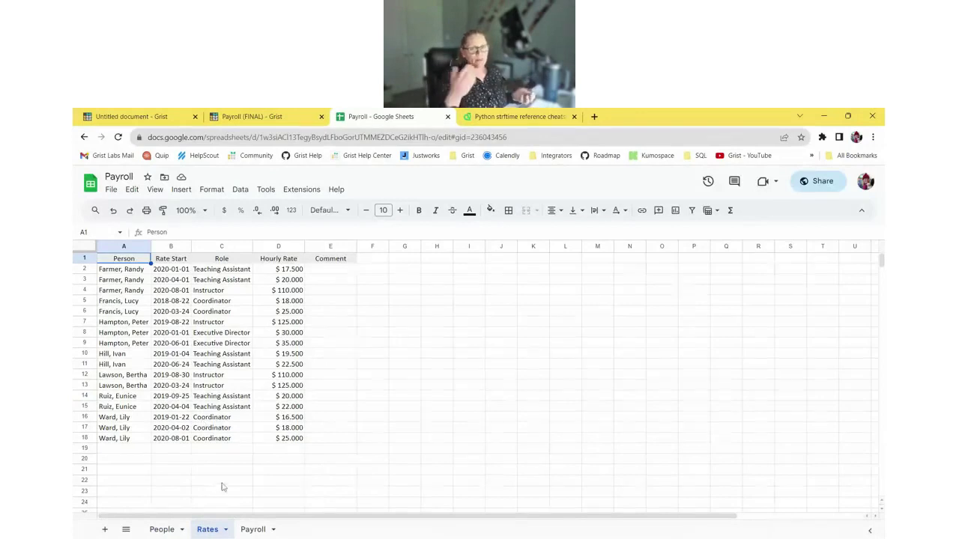
{"action": "left_click", "coordinate": [253, 529]}
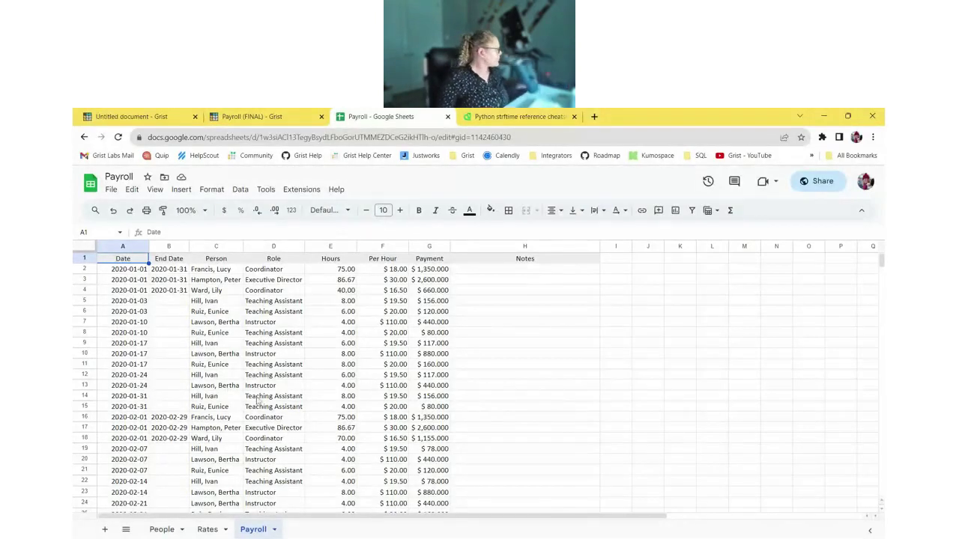
Step: Return to the untitled Grist document and load the Payroll spreadsheet from Google Drive for import, signing in to Google
{"action": "left_click", "coordinate": [140, 123]}
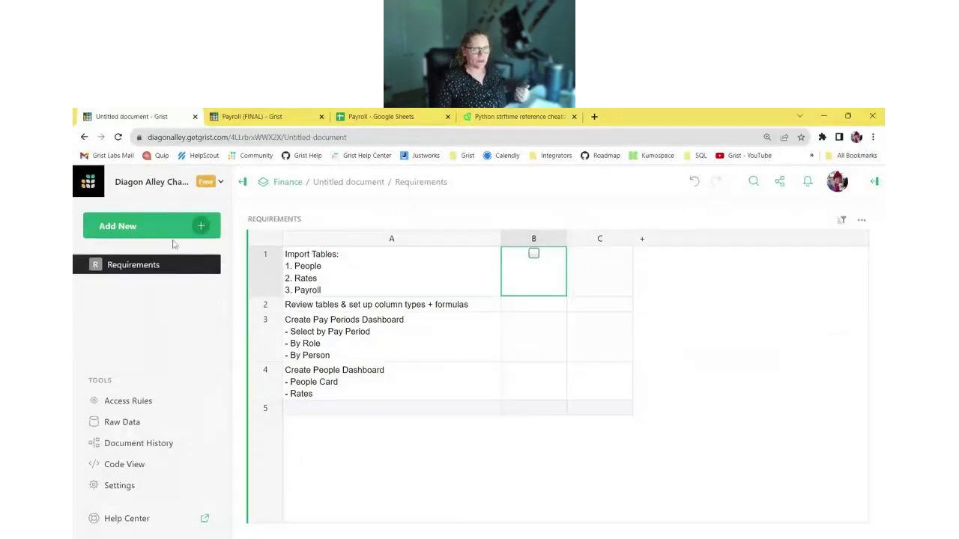
{"action": "left_click", "coordinate": [187, 228]}
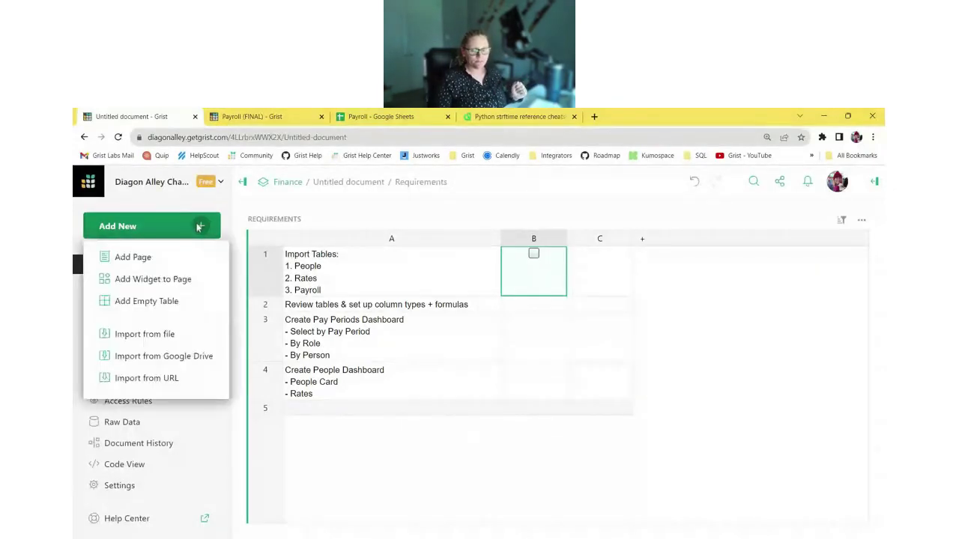
{"action": "left_click", "coordinate": [200, 360]}
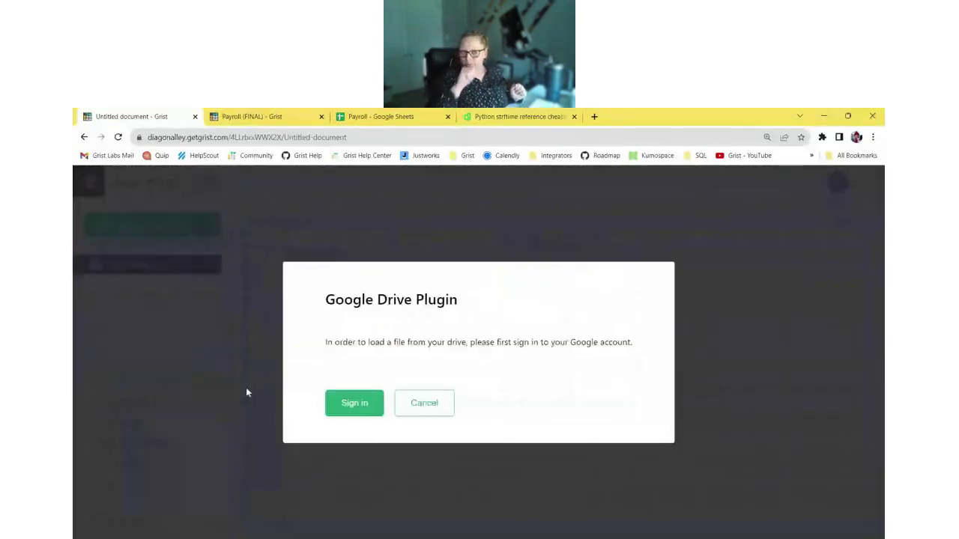
{"action": "left_click", "coordinate": [346, 400]}
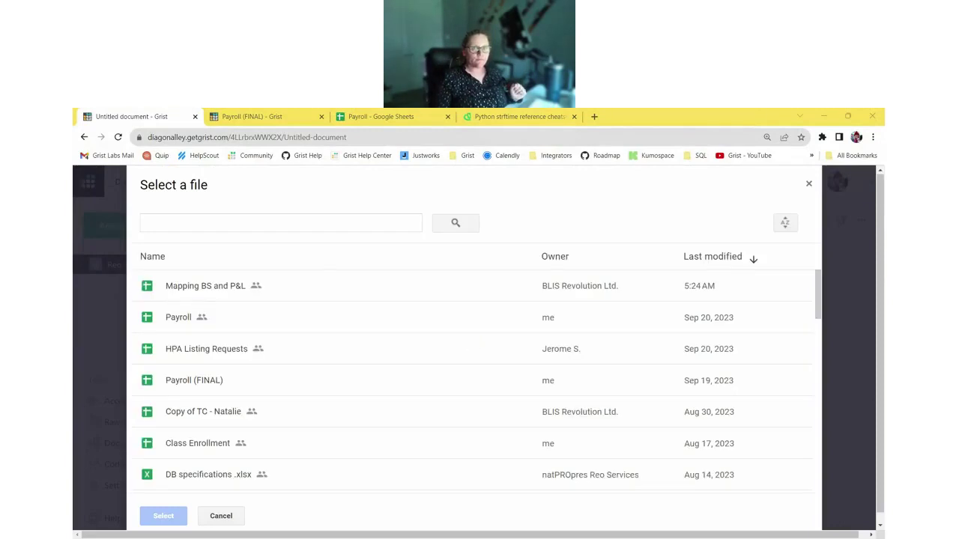
{"action": "left_click", "coordinate": [310, 308]}
{"action": "left_click", "coordinate": [163, 516]}
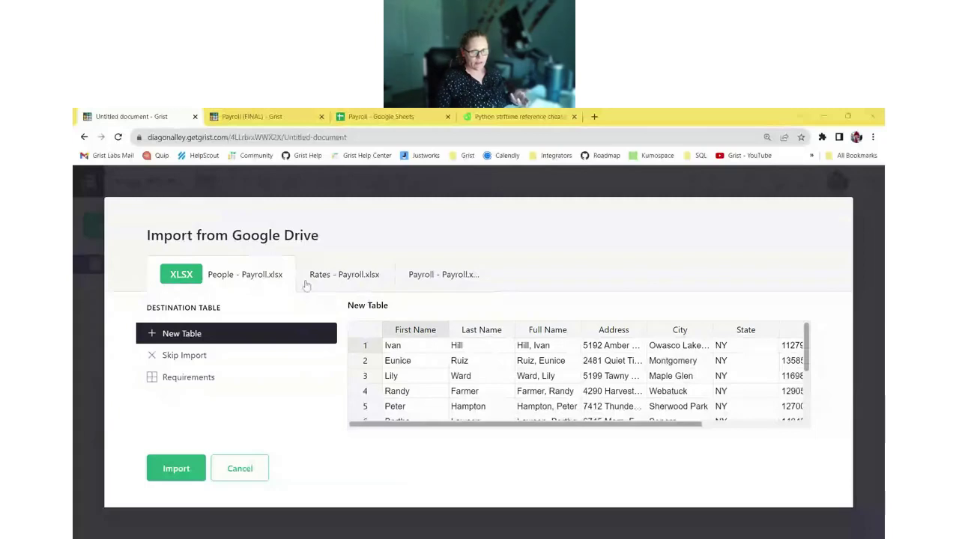
Step: Preview the Rates, Payroll and People sheets in the import before choosing their destinations
{"action": "left_click", "coordinate": [341, 274]}
{"action": "left_click", "coordinate": [438, 274]}
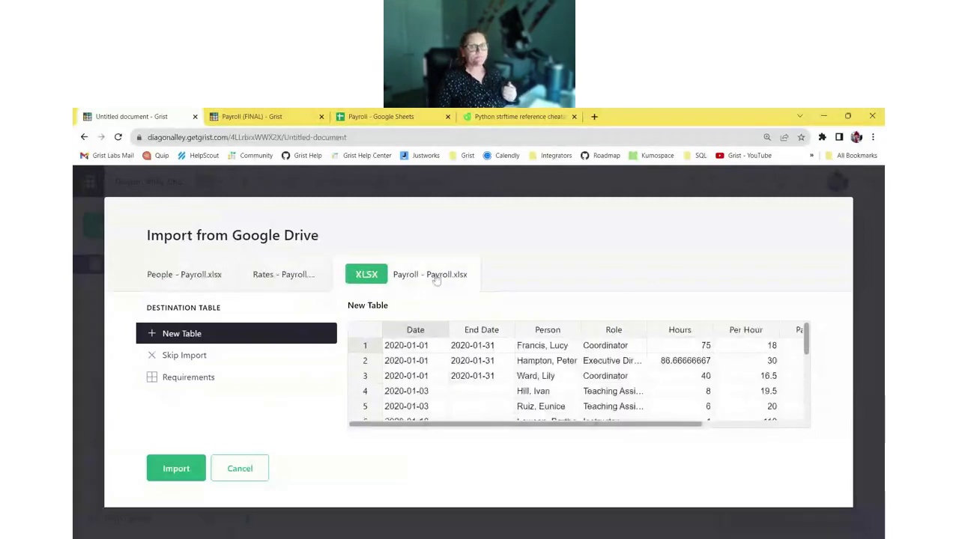
{"action": "left_click", "coordinate": [199, 277]}
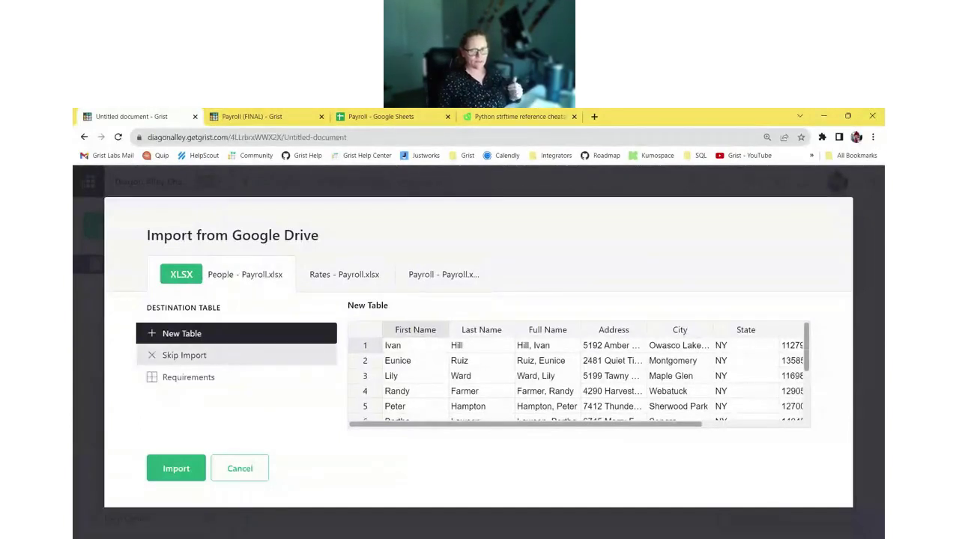
Step: Try the existing Requirements table as the People sheet's destination and set it back to New Table
{"action": "left_click", "coordinate": [231, 376]}
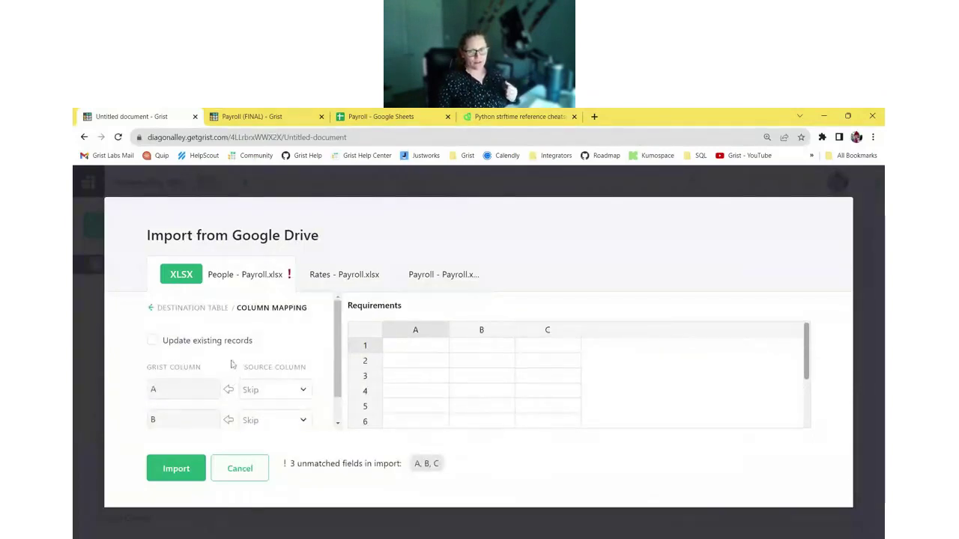
{"action": "left_click", "coordinate": [175, 312]}
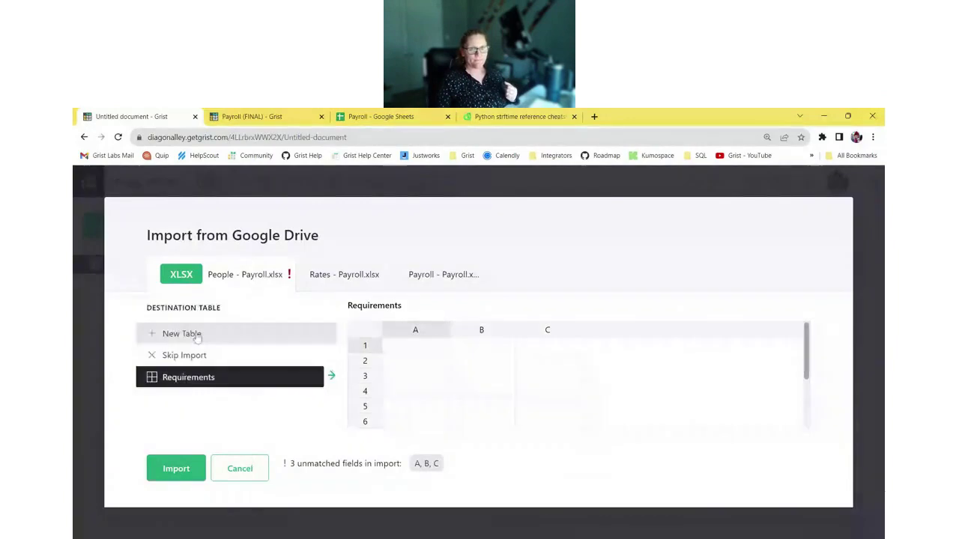
{"action": "left_click", "coordinate": [197, 333]}
Step: Import the People, Rates and Payroll sheets as new tables and mark the Import Tables requirement as done
{"action": "left_click", "coordinate": [345, 274]}
{"action": "left_click", "coordinate": [427, 283]}
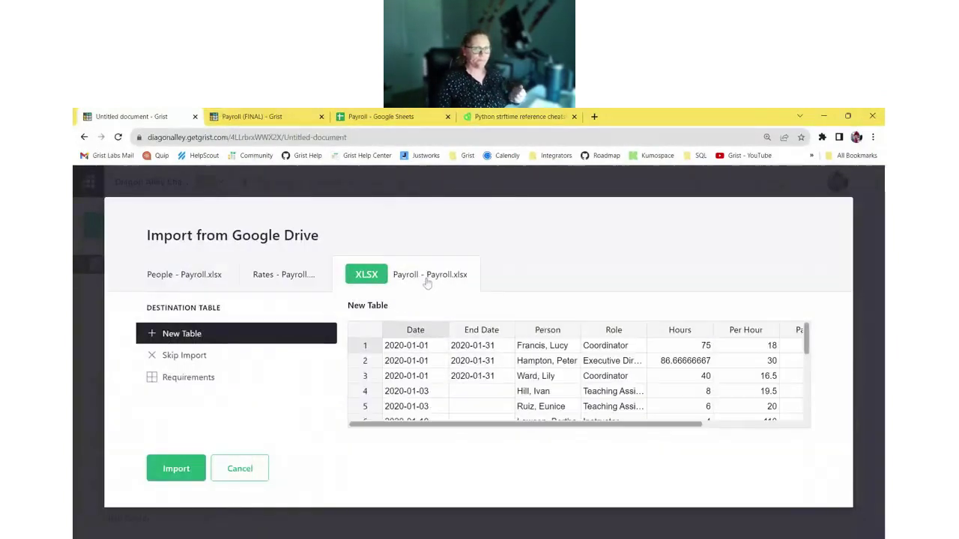
{"action": "left_click", "coordinate": [178, 470]}
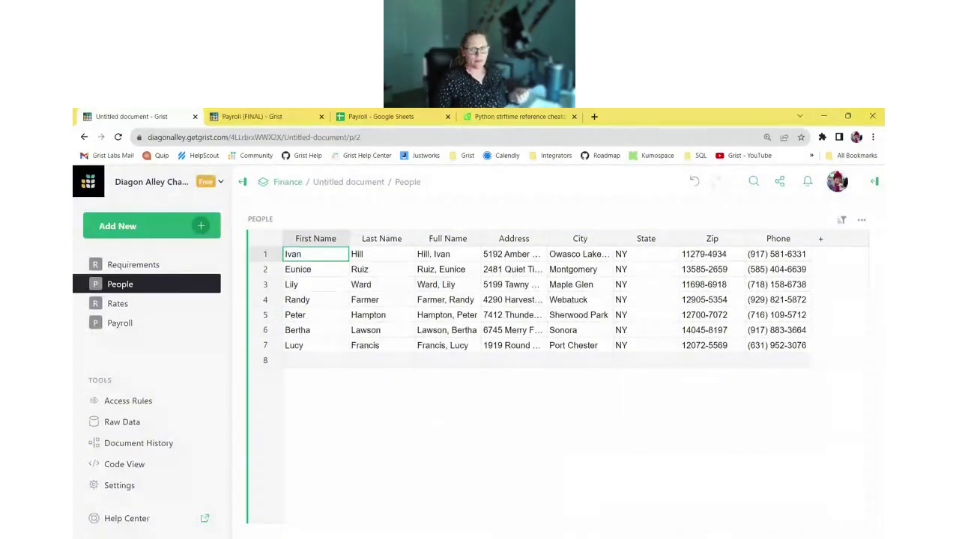
{"action": "left_click", "coordinate": [149, 266]}
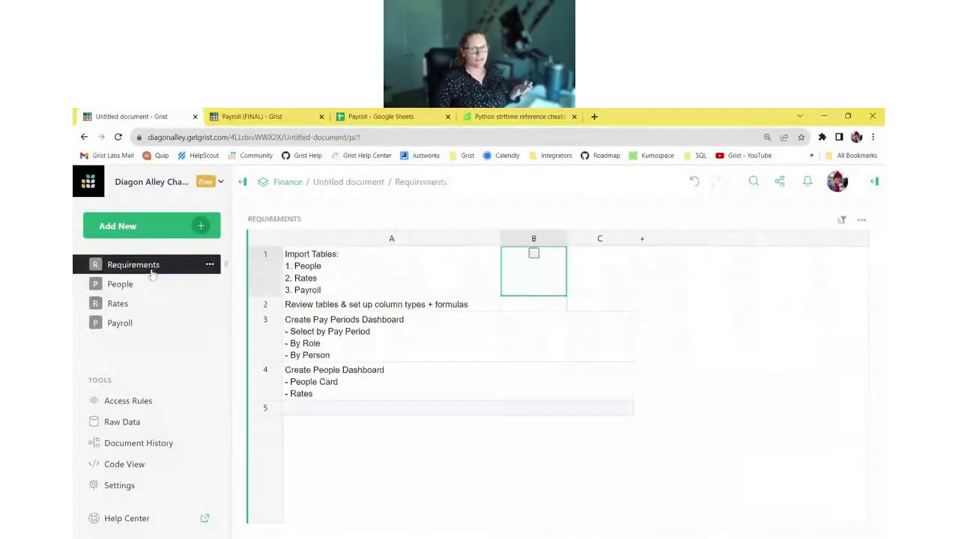
{"action": "left_click", "coordinate": [533, 255]}
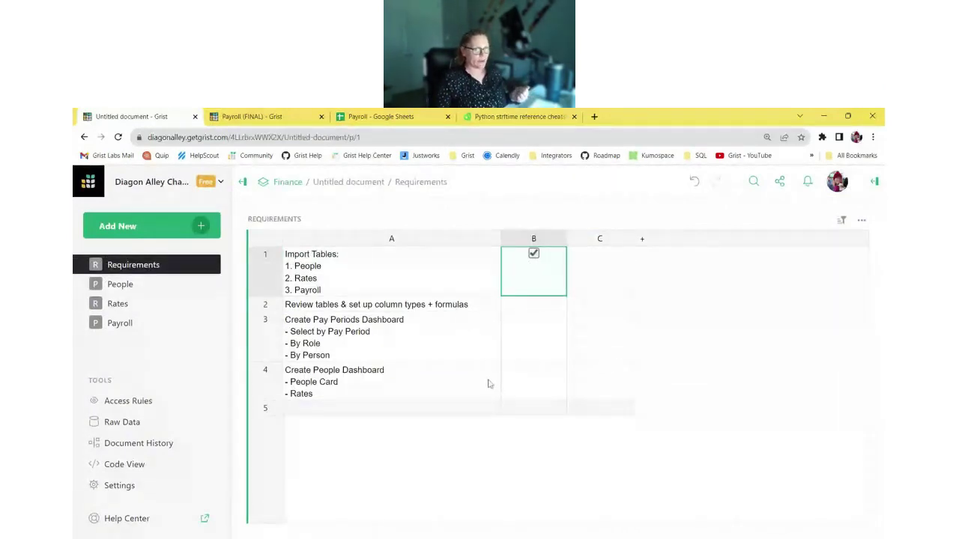
Step: Widen the Full Name column of the People table and inspect the name values in row 6
{"action": "left_click", "coordinate": [129, 292]}
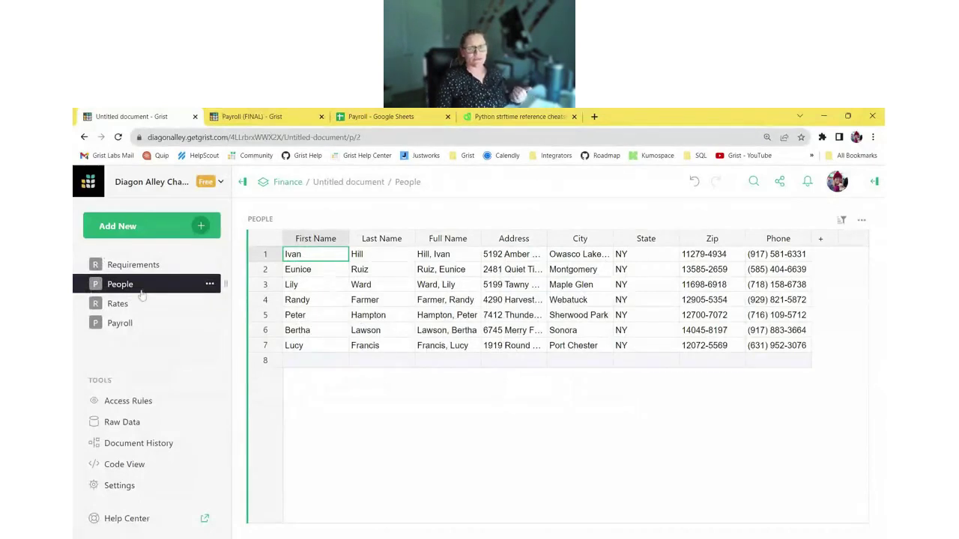
{"action": "left_click_drag", "start_coordinate": [485, 238], "coordinate": [511, 239]}
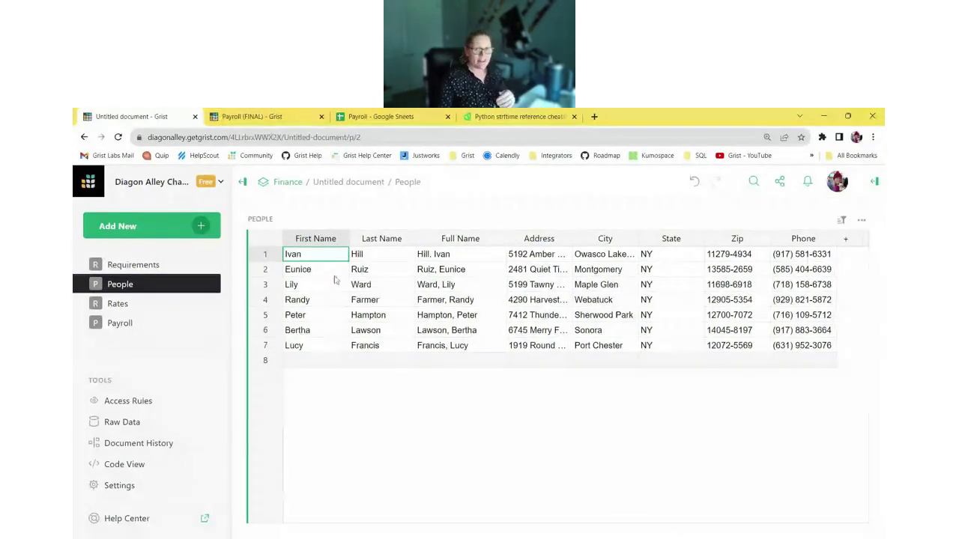
{"action": "left_click", "coordinate": [346, 331]}
{"action": "left_click", "coordinate": [407, 330]}
{"action": "left_click", "coordinate": [458, 334]}
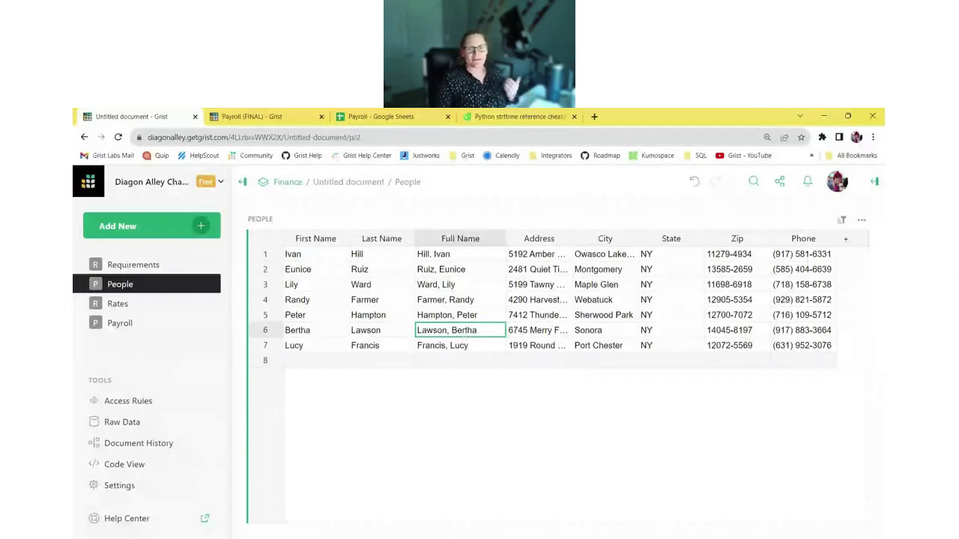
Step: Convert the Full Name column to a formula column with the formula $Last_Name + $First_Name
{"action": "left_click", "coordinate": [454, 351]}
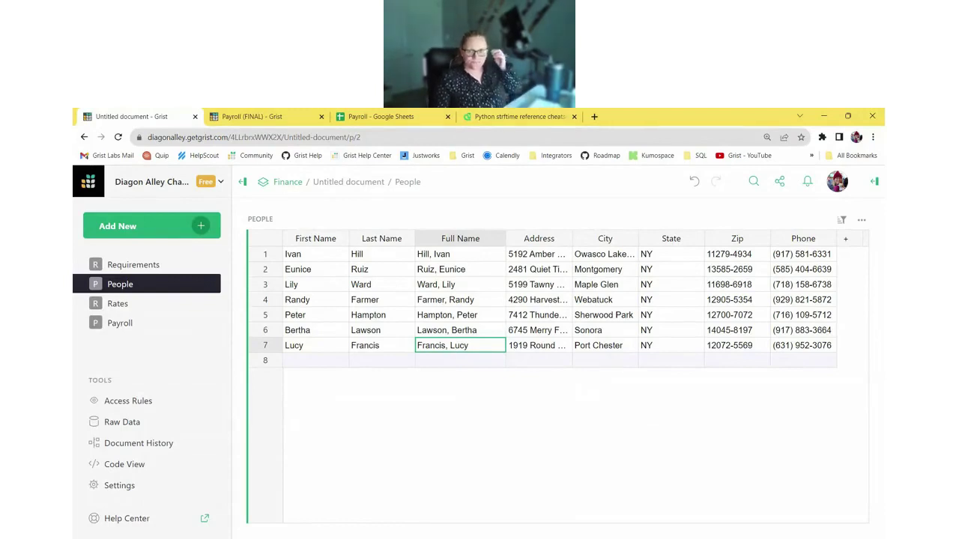
{"action": "type", "text": "="}
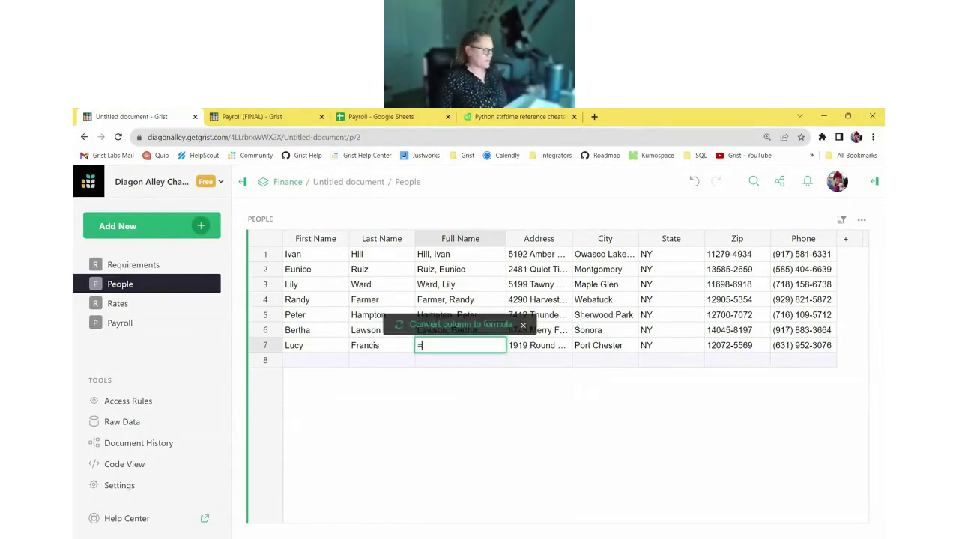
{"action": "left_click", "coordinate": [462, 327]}
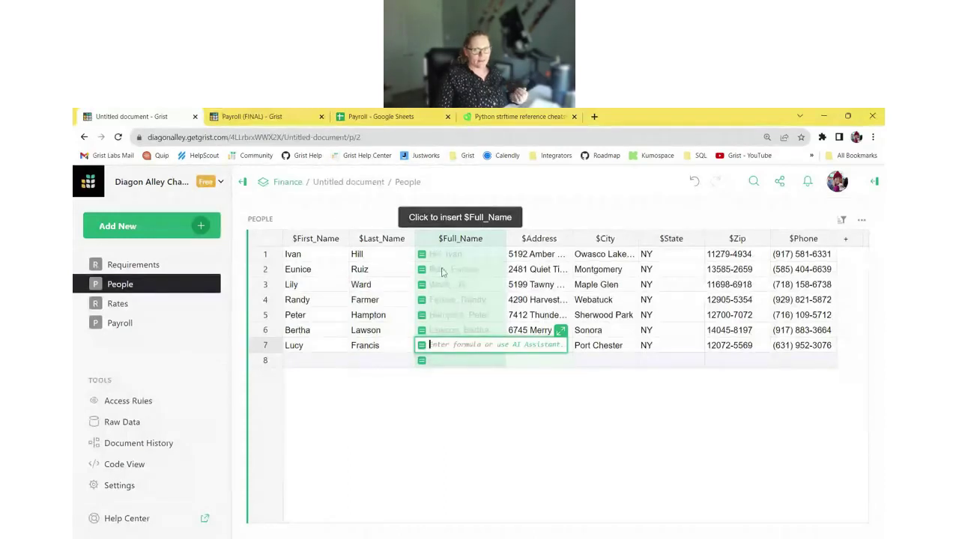
{"action": "left_click", "coordinate": [389, 319]}
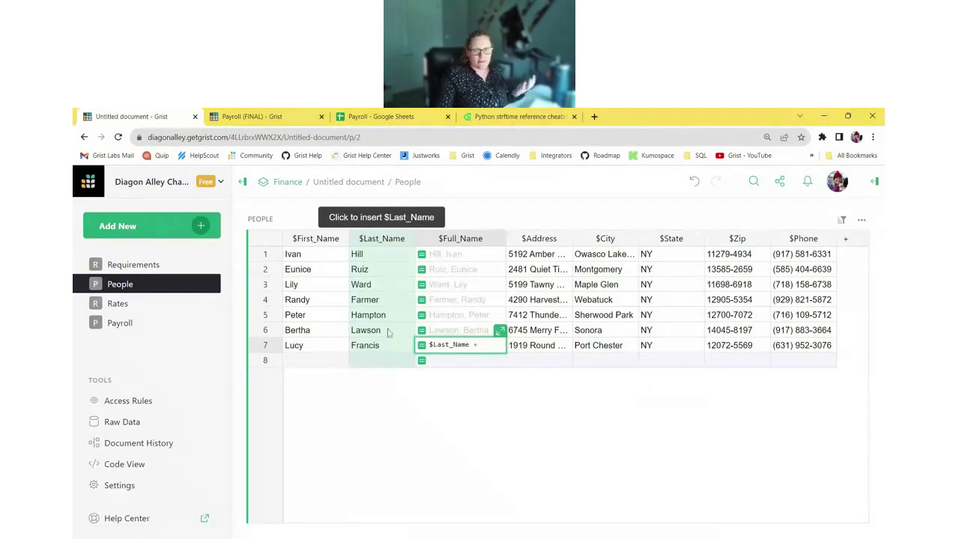
{"action": "left_click", "coordinate": [326, 338]}
{"action": "key", "text": "Return"}
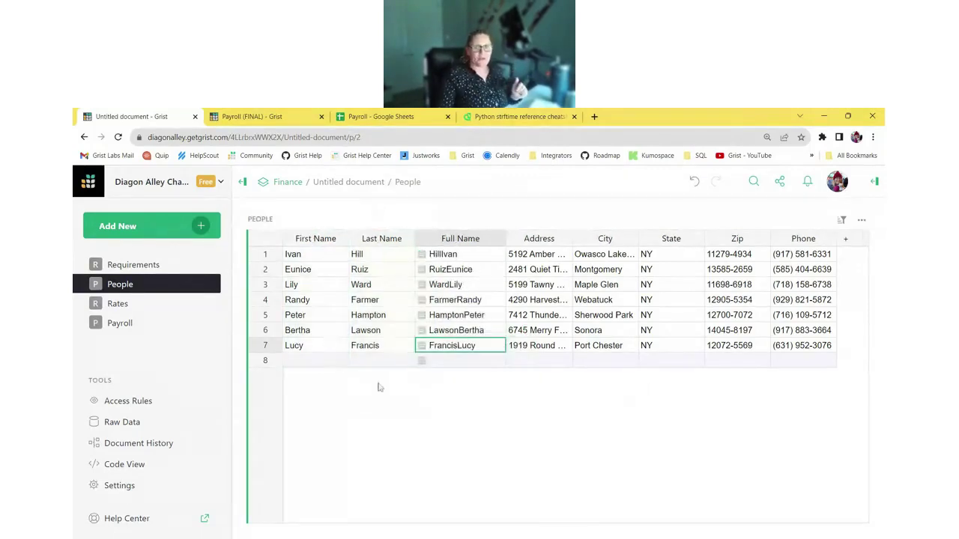
Step: Add a comma and space separator to the Full Name formula, making it $Last_Name + ", " + $First_Name
{"action": "left_click", "coordinate": [475, 327]}
{"action": "key", "text": "Return"}
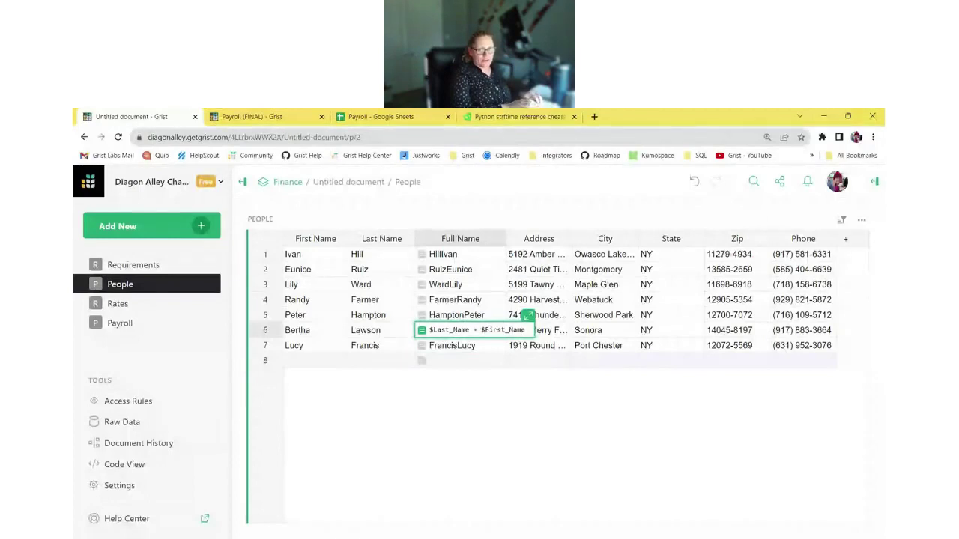
{"action": "type", "text": "\""}
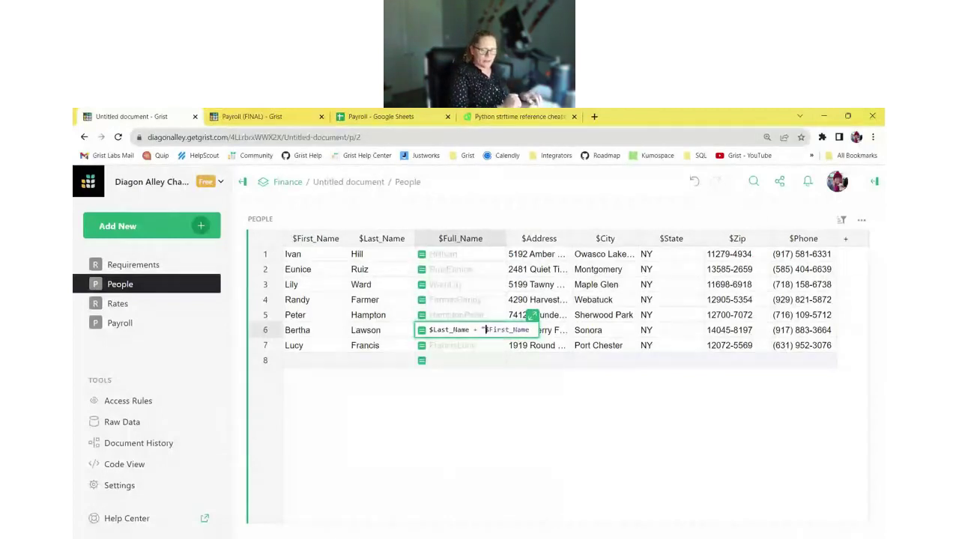
{"action": "type", "text": ","}
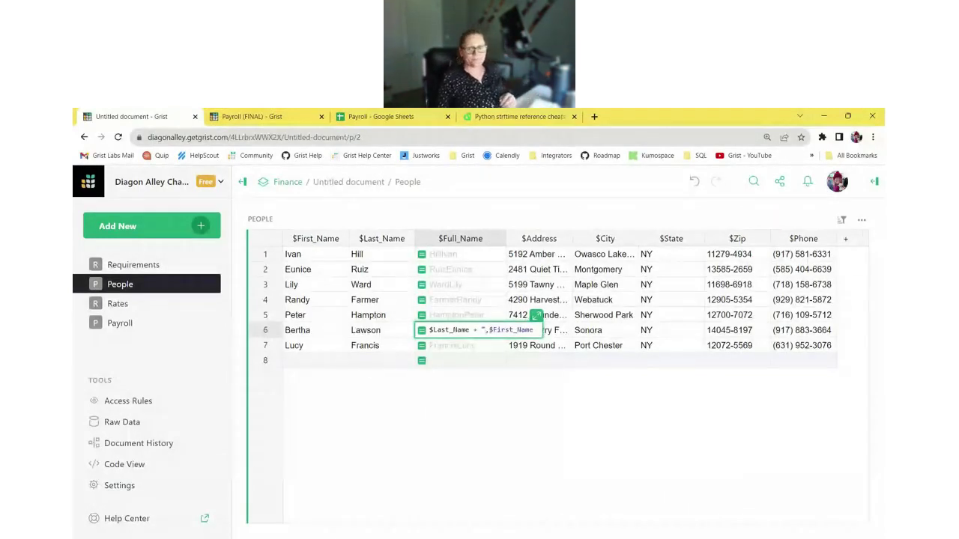
{"action": "type", "text": " \" +"}
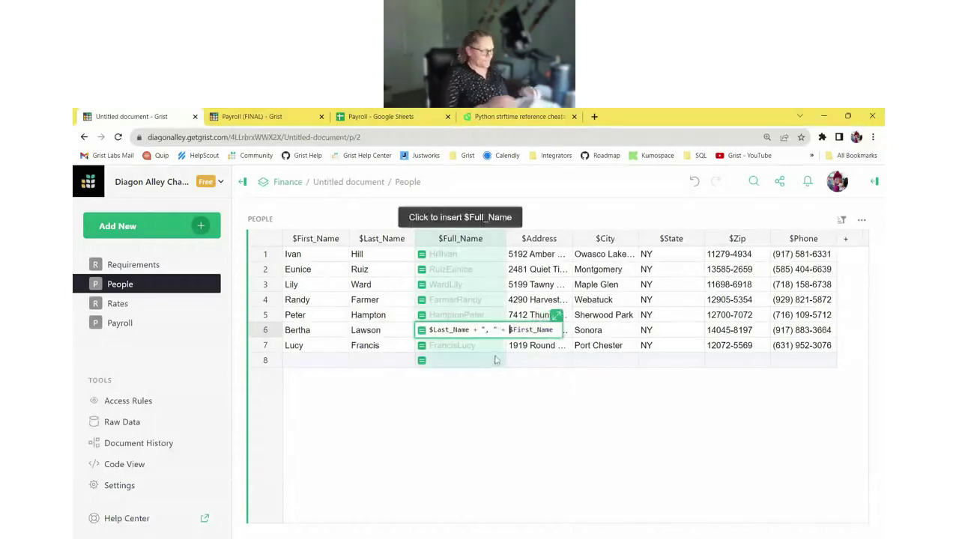
{"action": "key", "text": "Return"}
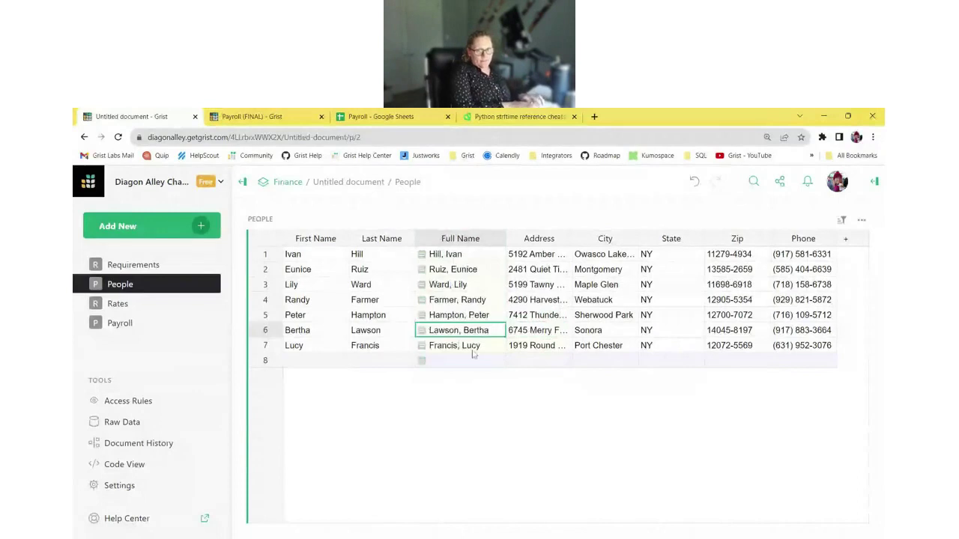
Step: Add a new person in row 8 of the People table by entering their first and last name
{"action": "left_click", "coordinate": [325, 363]}
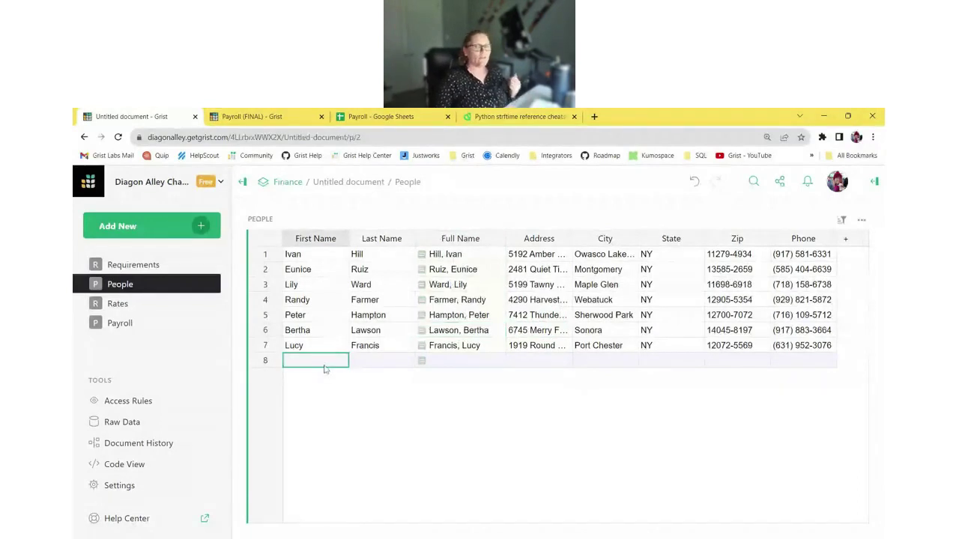
{"action": "type", "text": "Natalie"}
{"action": "key", "text": "Tab"}
{"action": "type", "text": "White"}
{"action": "key", "text": "Tab"}
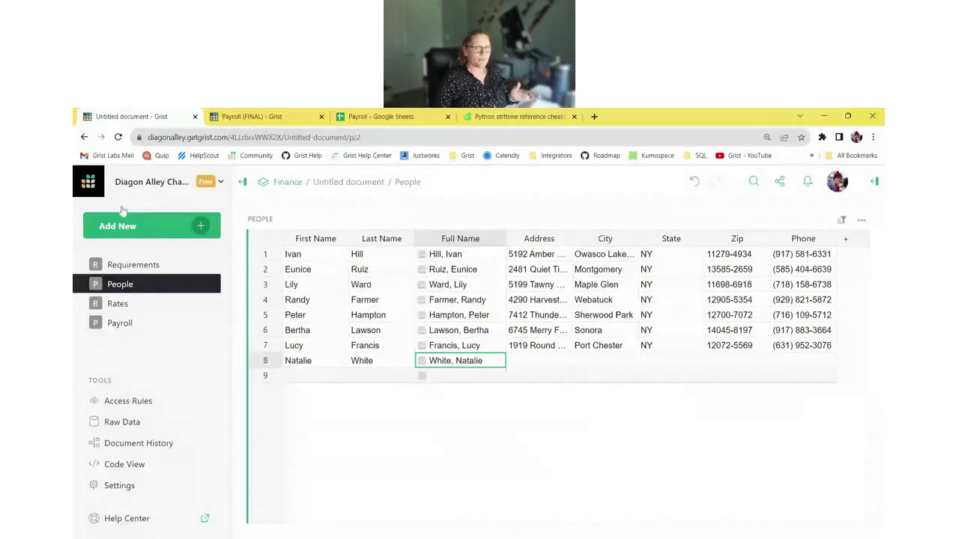
Step: Widen the Person column of the Rates table and go back to the People table
{"action": "left_click", "coordinate": [133, 307]}
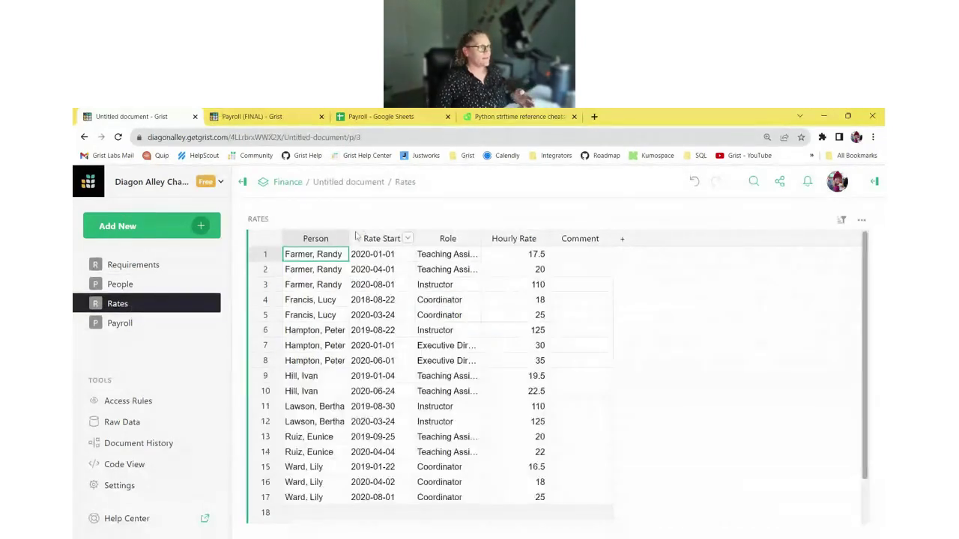
{"action": "left_click_drag", "start_coordinate": [348, 238], "coordinate": [376, 238]}
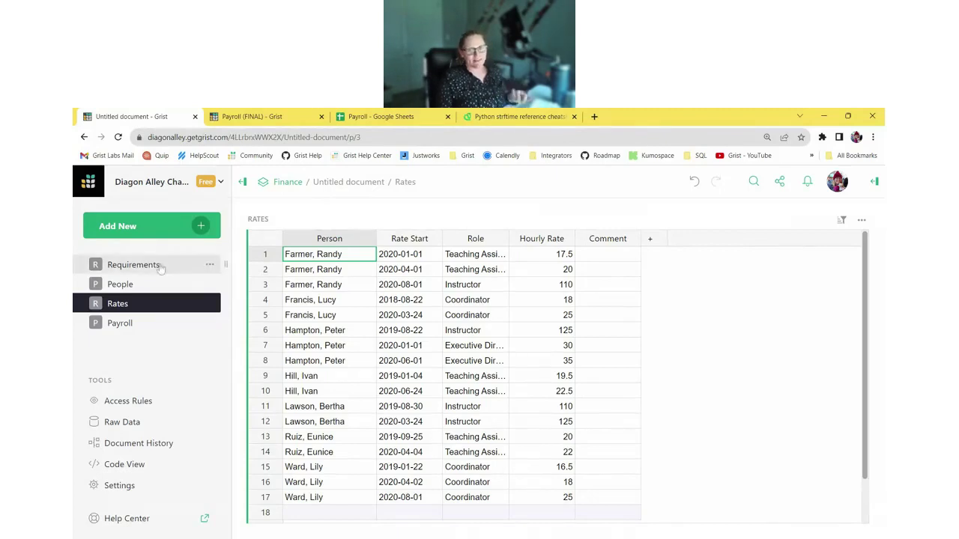
{"action": "left_click", "coordinate": [141, 285]}
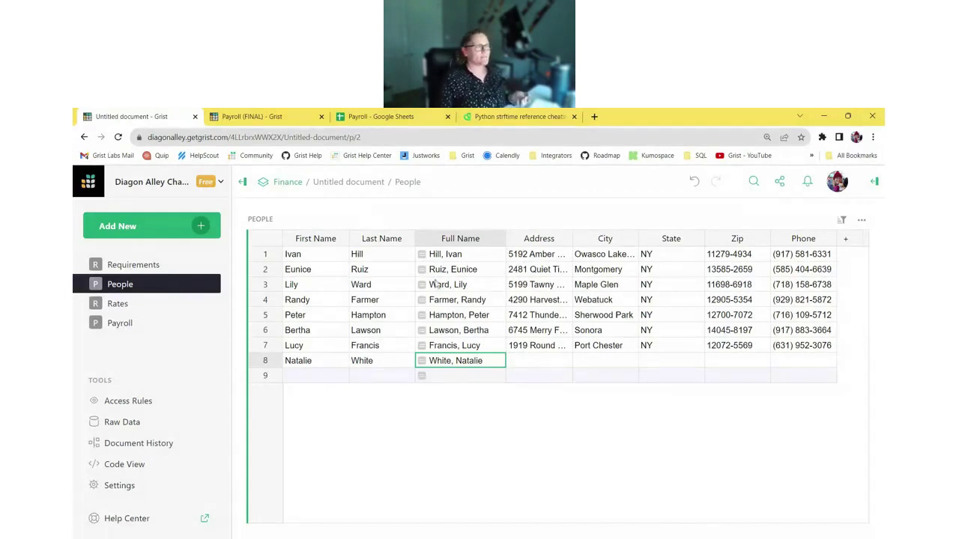
Step: Convert the Person column of the Rates table to a Reference column that takes data from People and shows Full Name
{"action": "left_click", "coordinate": [161, 303]}
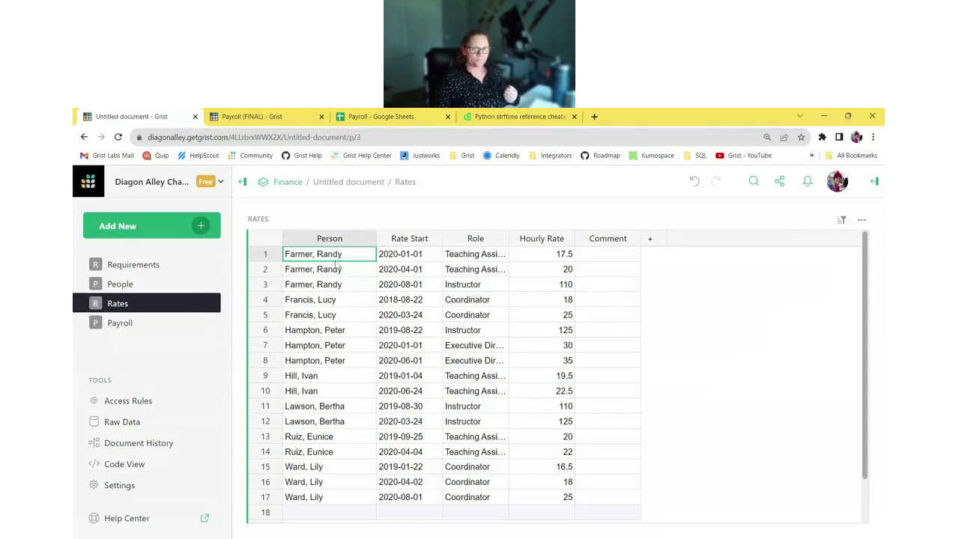
{"action": "left_click", "coordinate": [129, 285]}
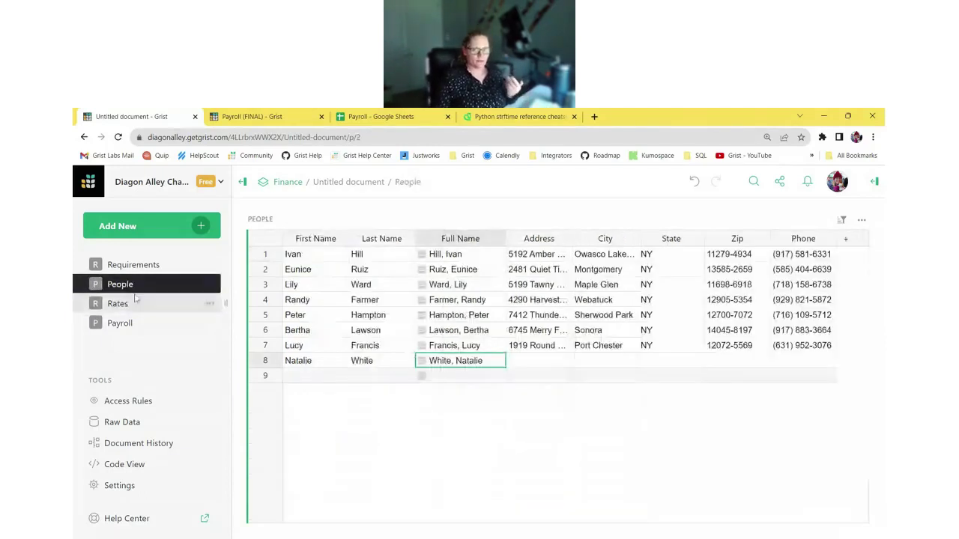
{"action": "left_click", "coordinate": [135, 302]}
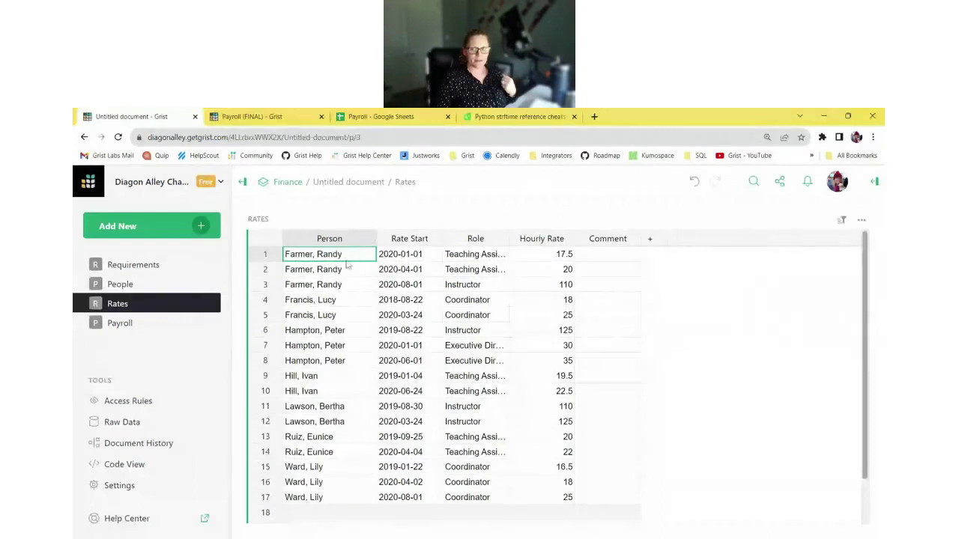
{"action": "left_click", "coordinate": [876, 185]}
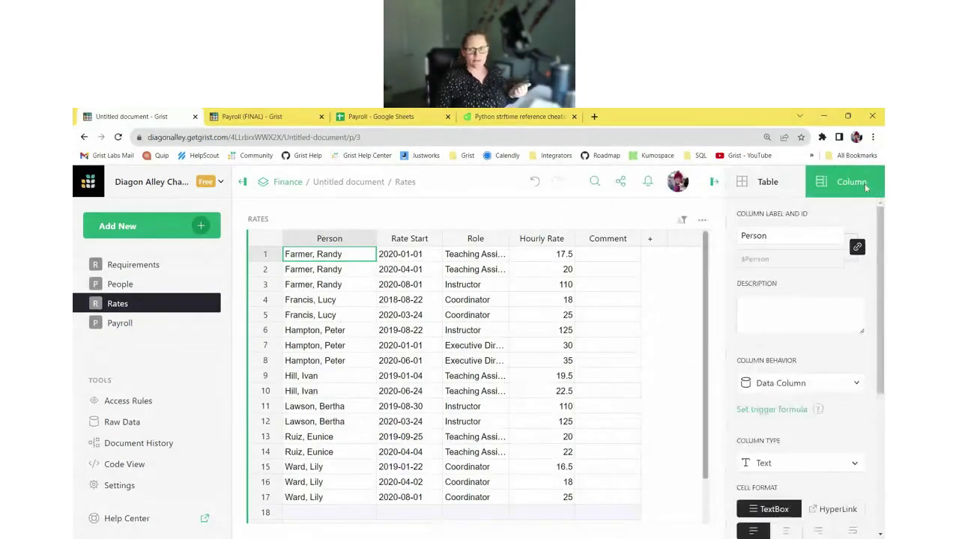
{"action": "scroll", "coordinate": [822, 374], "scroll_direction": "down", "scroll_amount": 1}
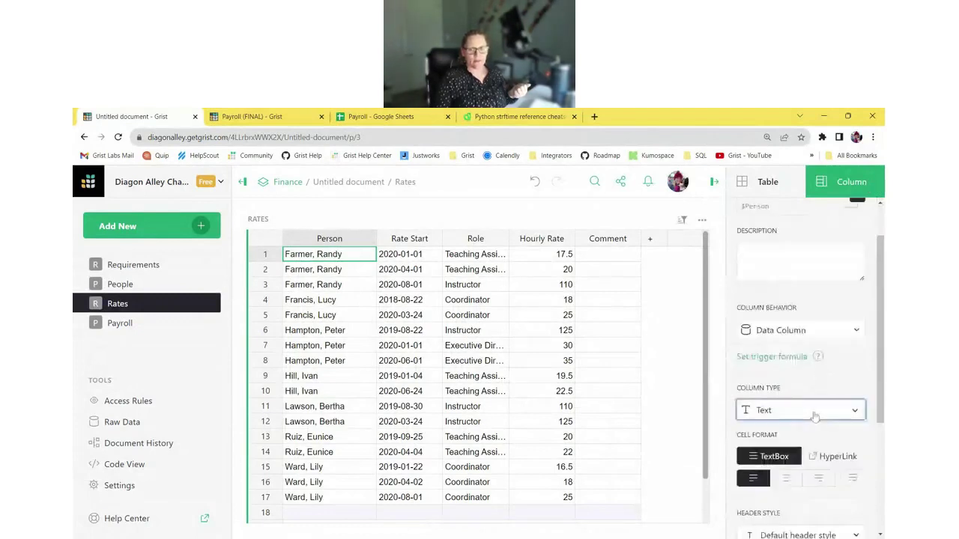
{"action": "left_click", "coordinate": [814, 414]}
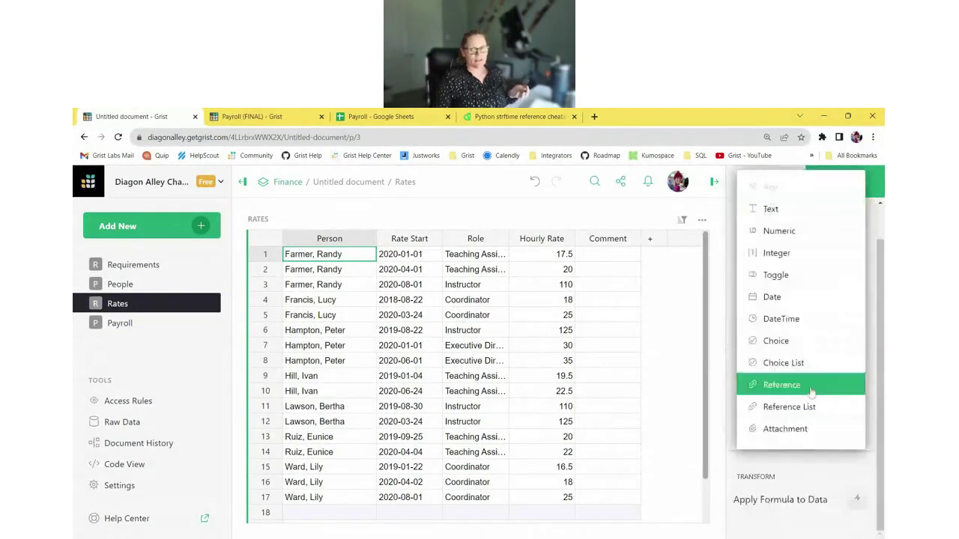
{"action": "left_click", "coordinate": [812, 392]}
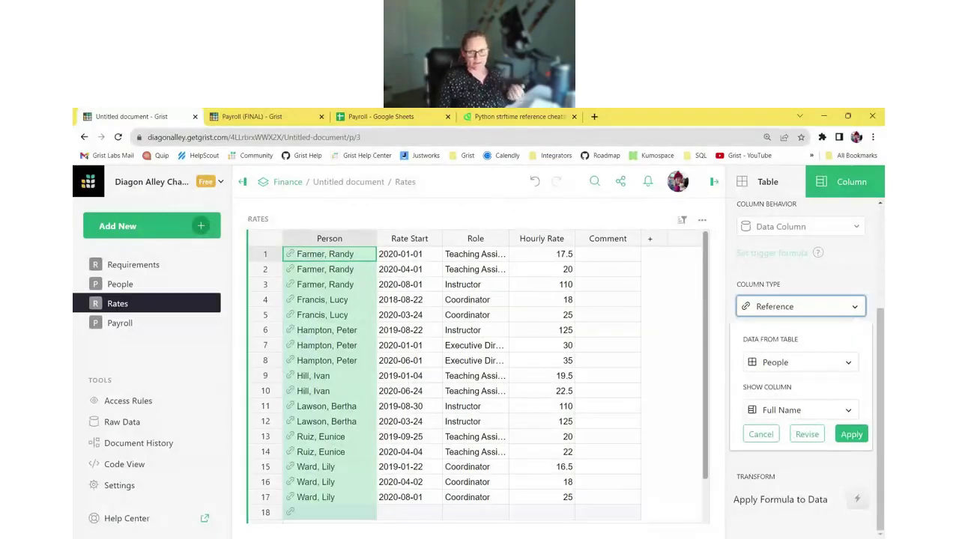
{"action": "left_click", "coordinate": [851, 434]}
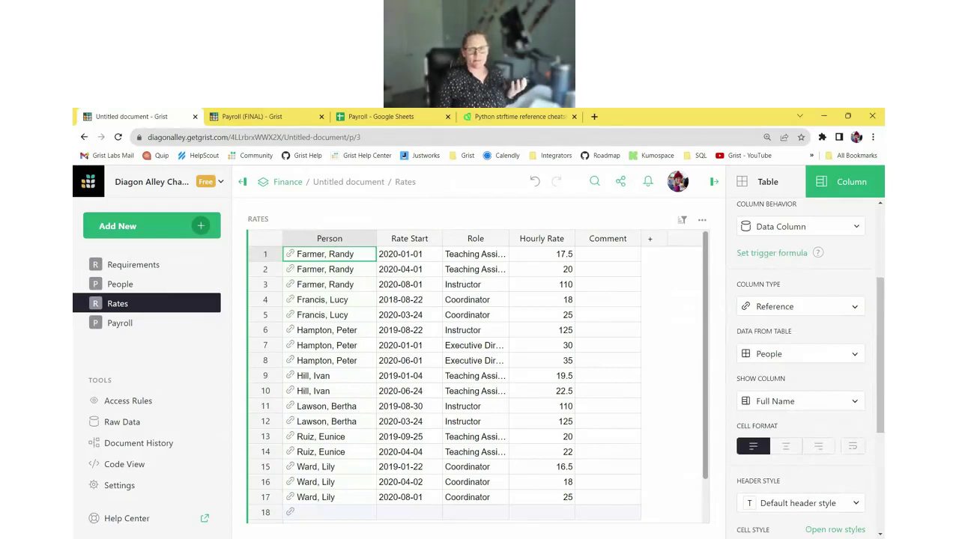
Step: Set the date format of the Rate Start column to MM-DD-YYYY and widen the Role column to fit its longest entries
{"action": "left_click", "coordinate": [396, 239]}
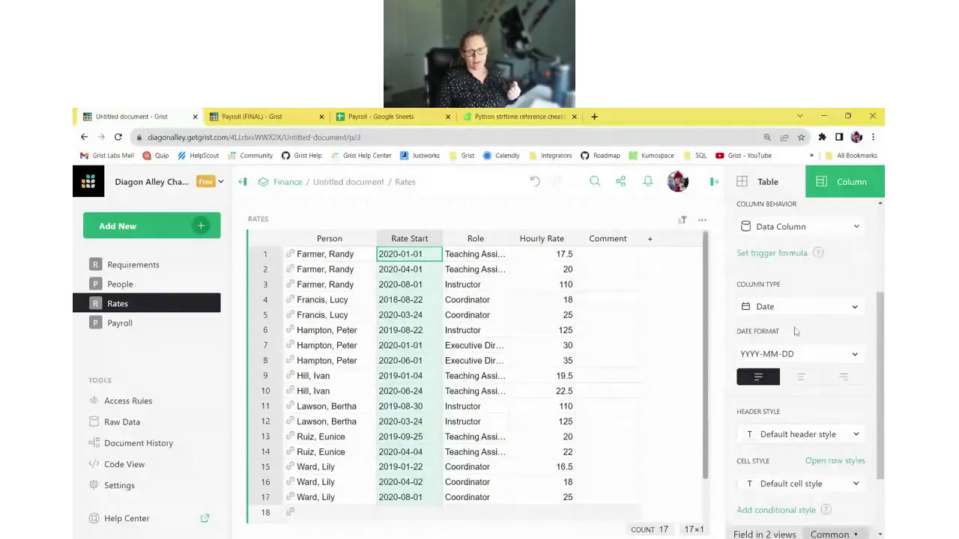
{"action": "left_click", "coordinate": [829, 356]}
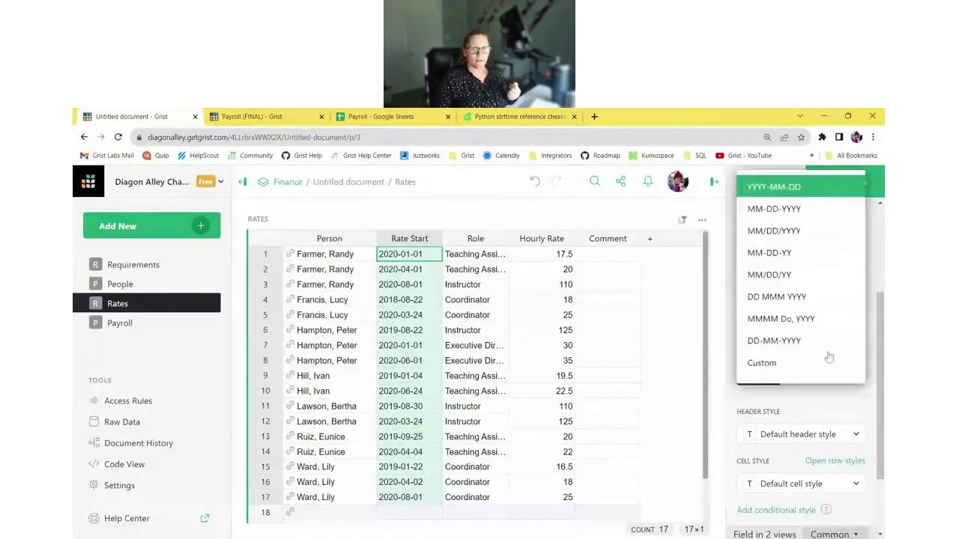
{"action": "left_click", "coordinate": [779, 75]}
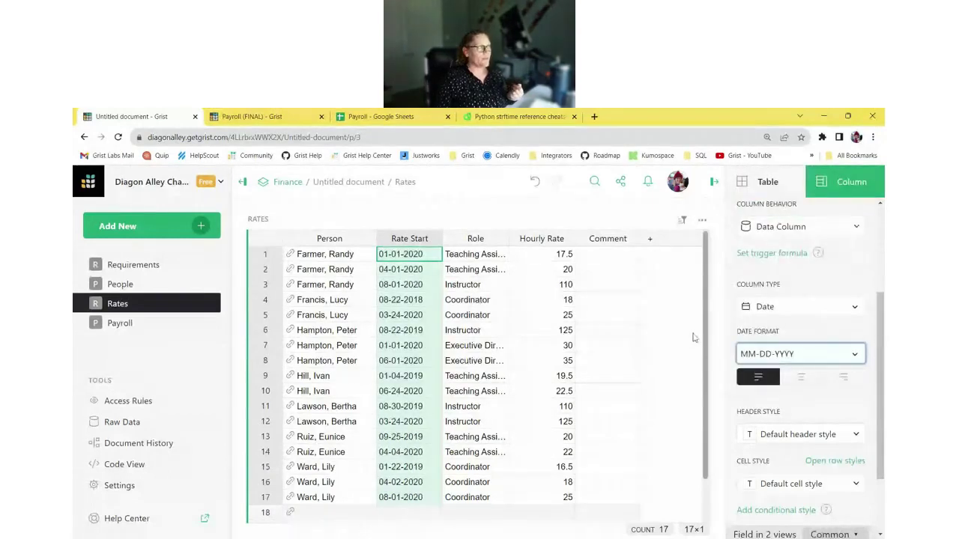
{"action": "left_click_drag", "start_coordinate": [507, 238], "coordinate": [553, 240]}
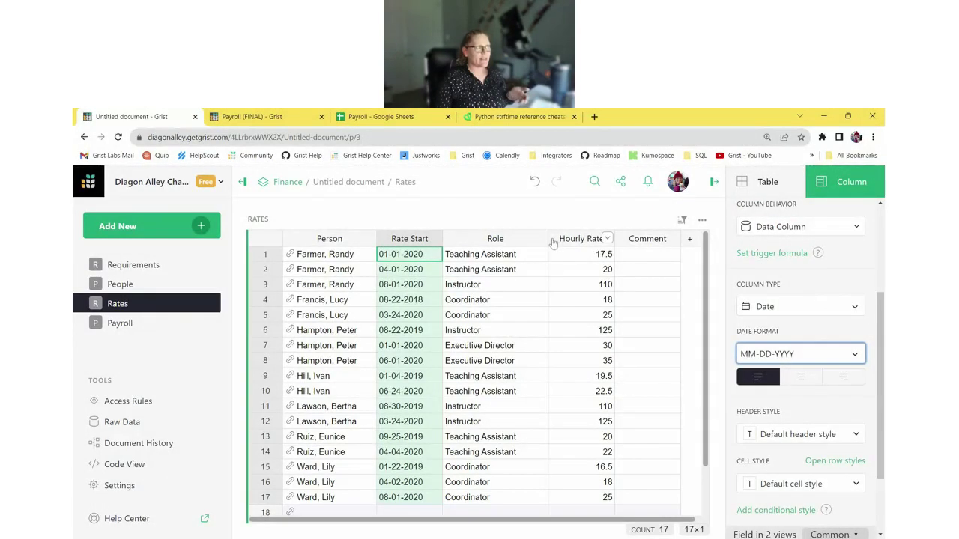
Step: Convert the Role column of the Rates table to the Choice type and open its list of choices for editing
{"action": "left_click", "coordinate": [509, 238]}
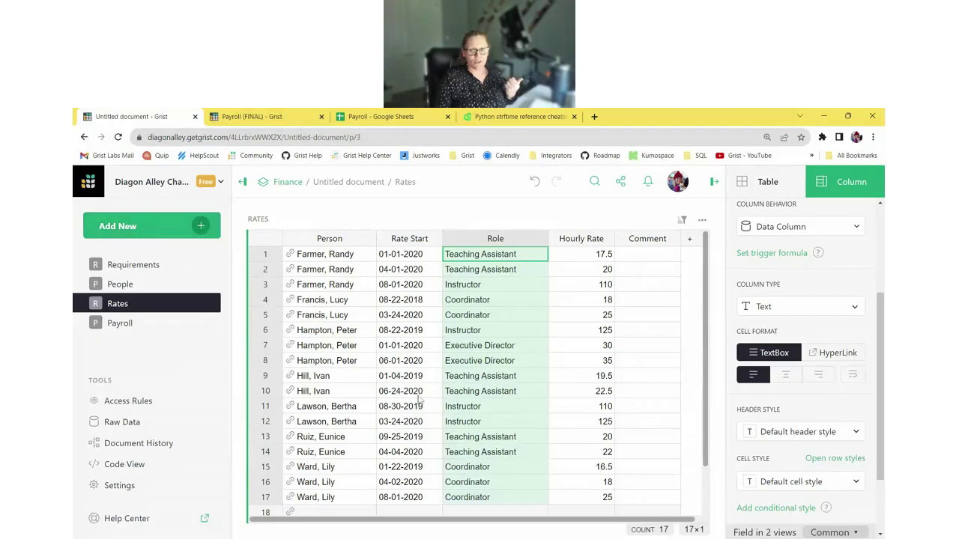
{"action": "left_click", "coordinate": [826, 307]}
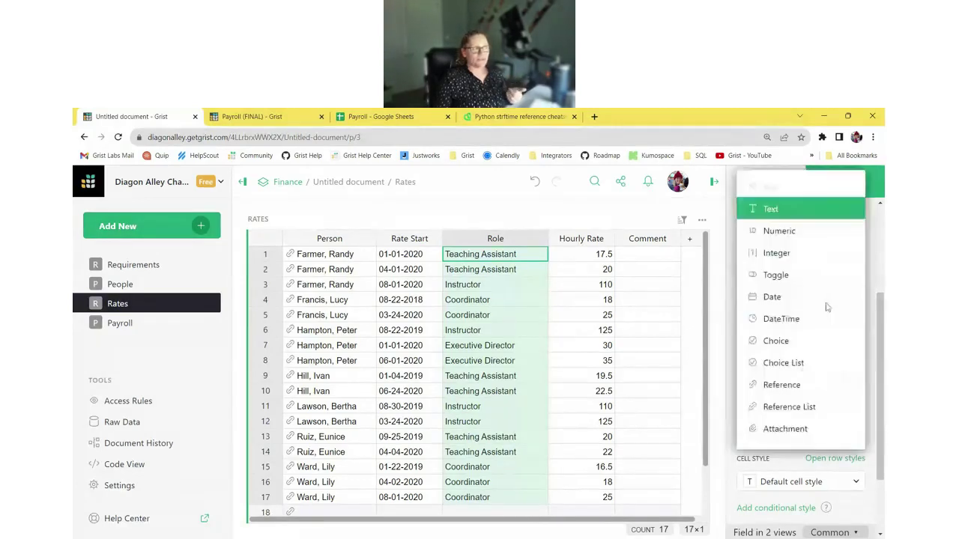
{"action": "left_click", "coordinate": [812, 339]}
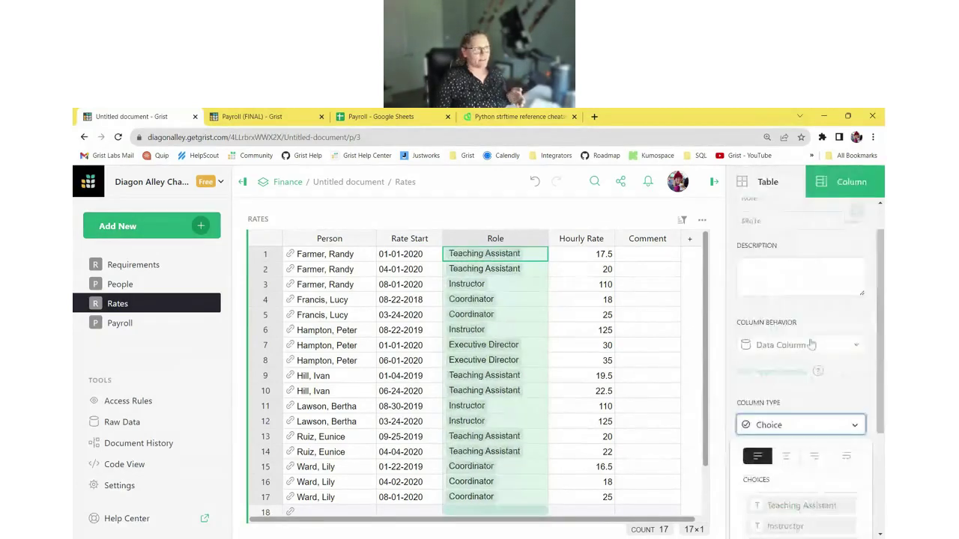
{"action": "scroll", "coordinate": [811, 345], "scroll_direction": "down", "scroll_amount": 2}
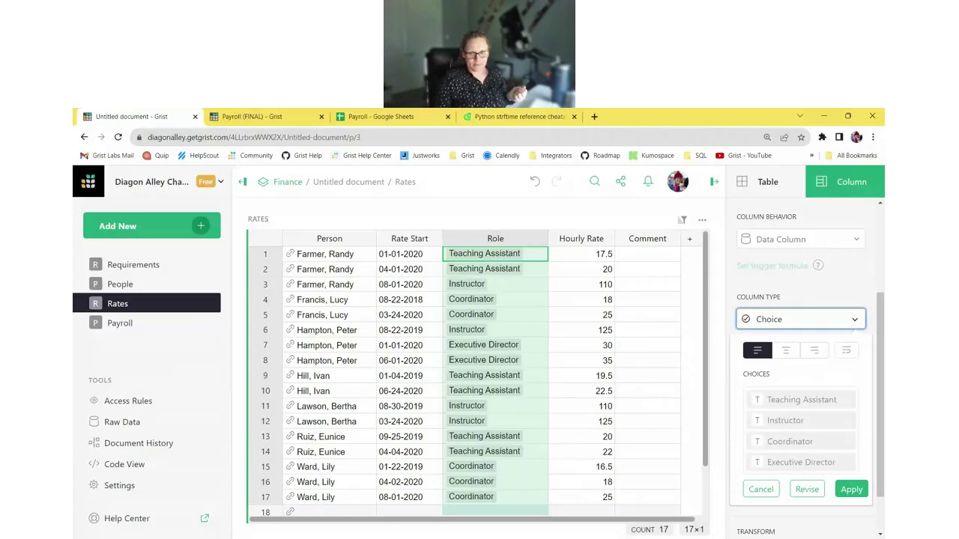
{"action": "scroll", "coordinate": [831, 420], "scroll_direction": "down", "scroll_amount": 1}
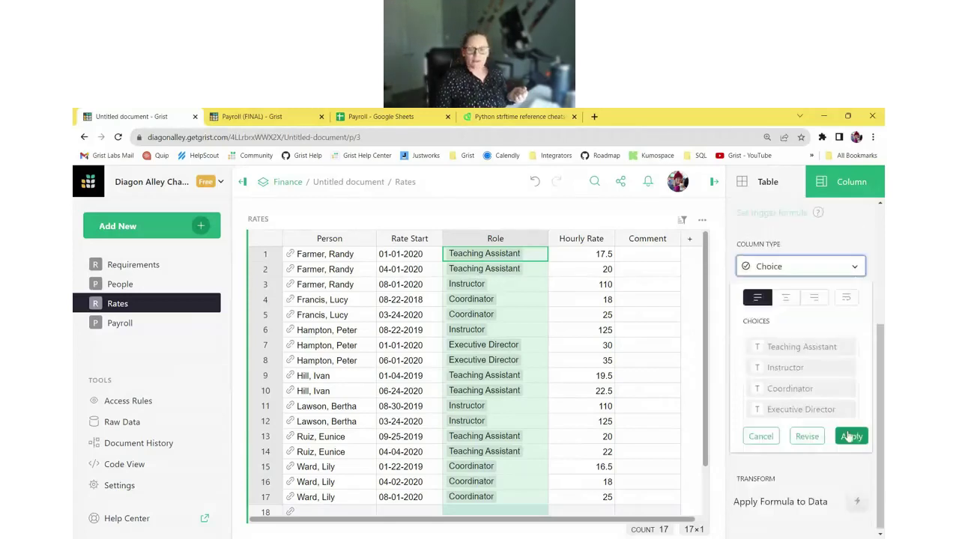
{"action": "left_click", "coordinate": [850, 437]}
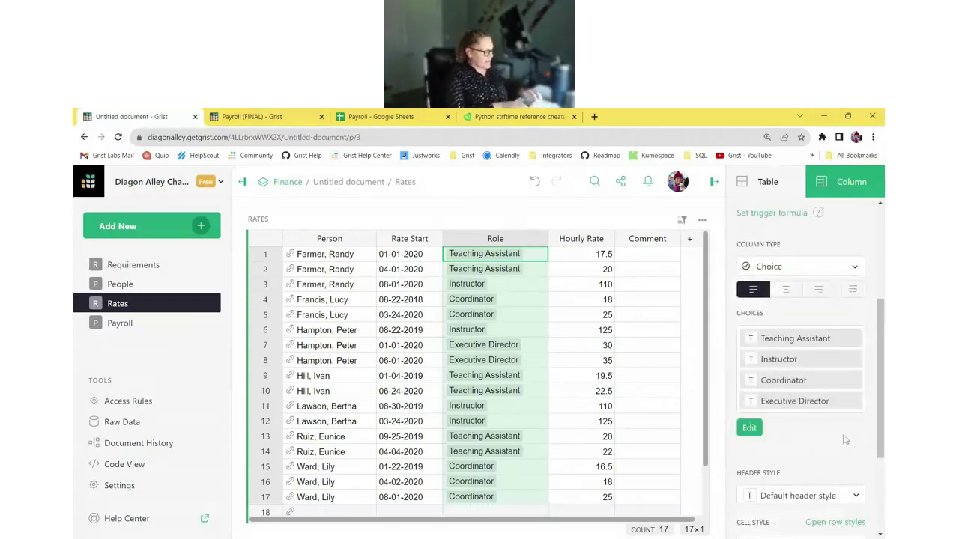
{"action": "left_click", "coordinate": [751, 431]}
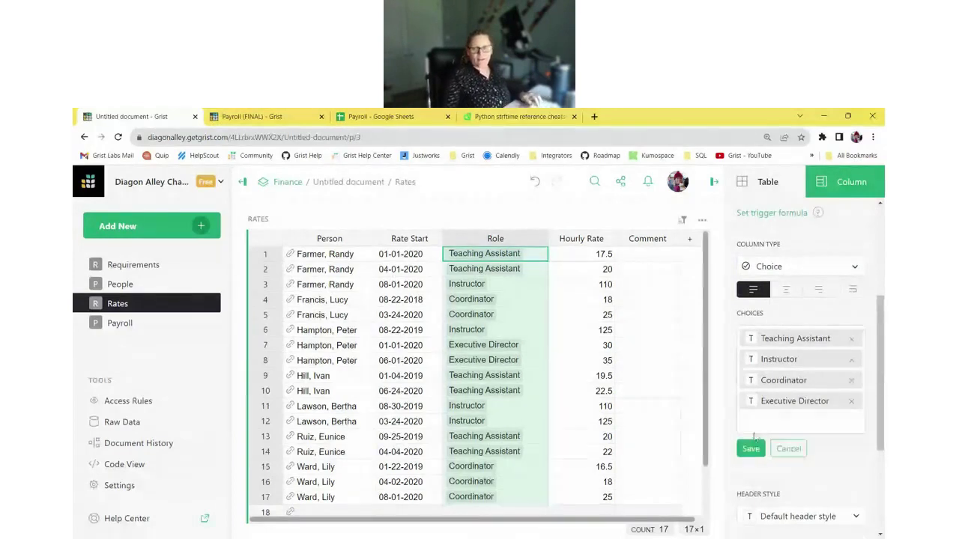
Step: Add a choice named "New Value!" to the Role column's list and remove it again
{"action": "type", "text": "New Value!"}
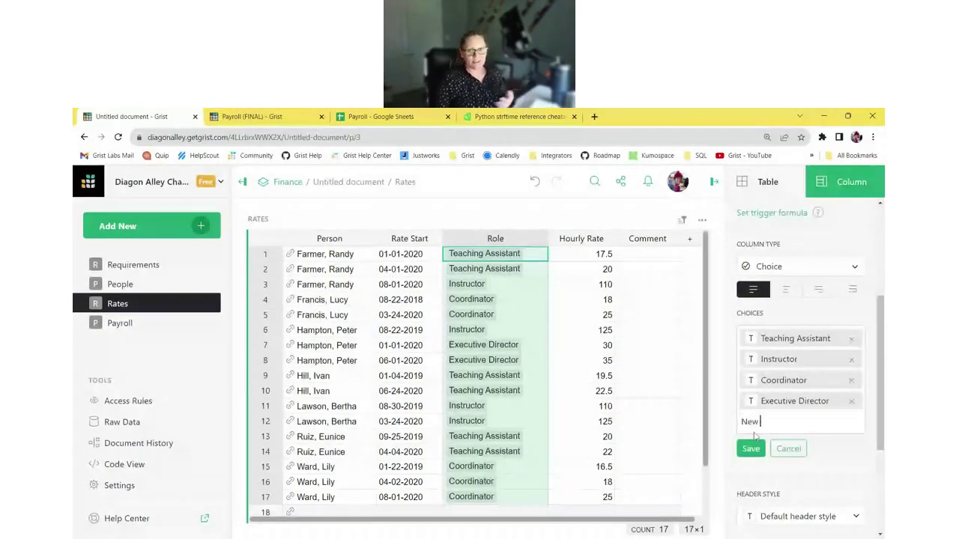
{"action": "key", "text": "Return"}
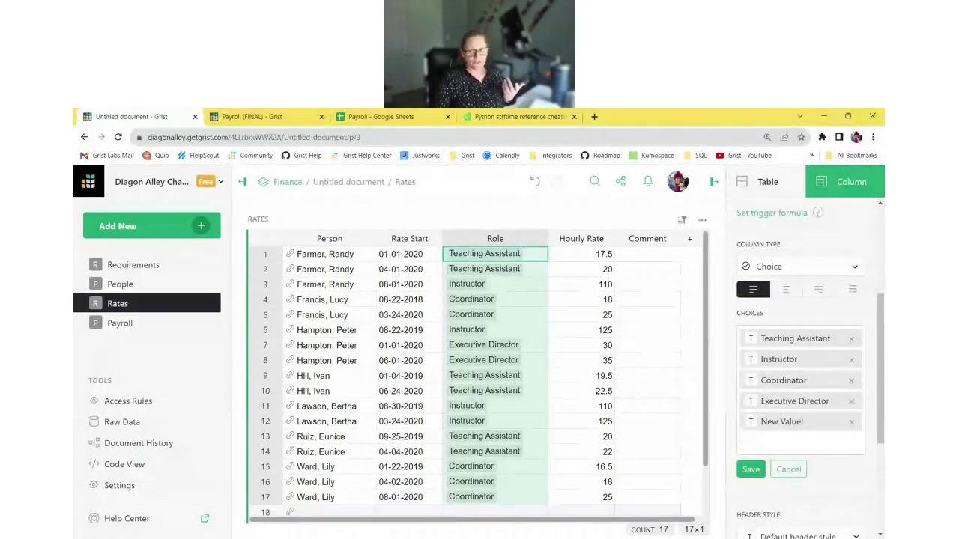
{"action": "left_click", "coordinate": [851, 423]}
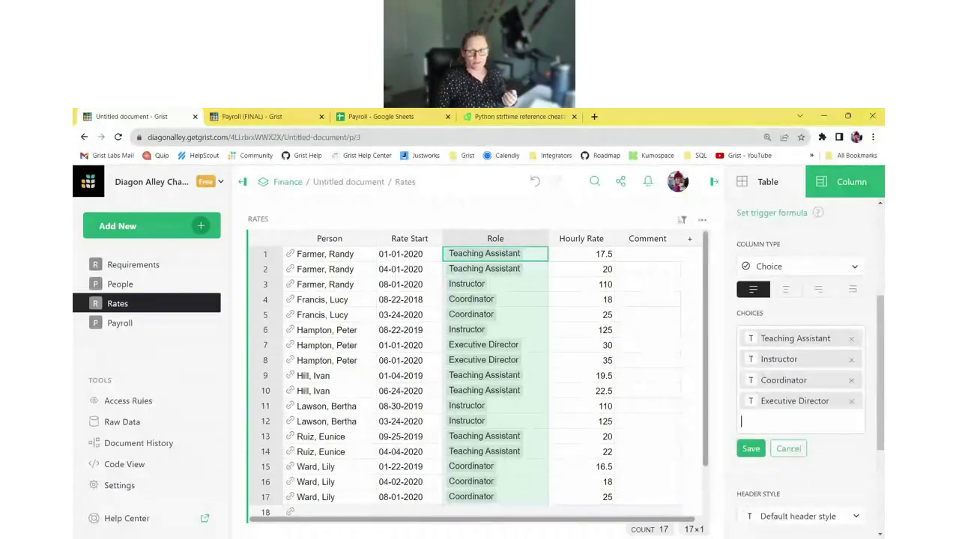
Step: Give the Teaching Assistant choice an orange fill (#FD9D28) and the Instructor choice a green fill (#2AE028), both with white text
{"action": "left_click", "coordinate": [752, 341]}
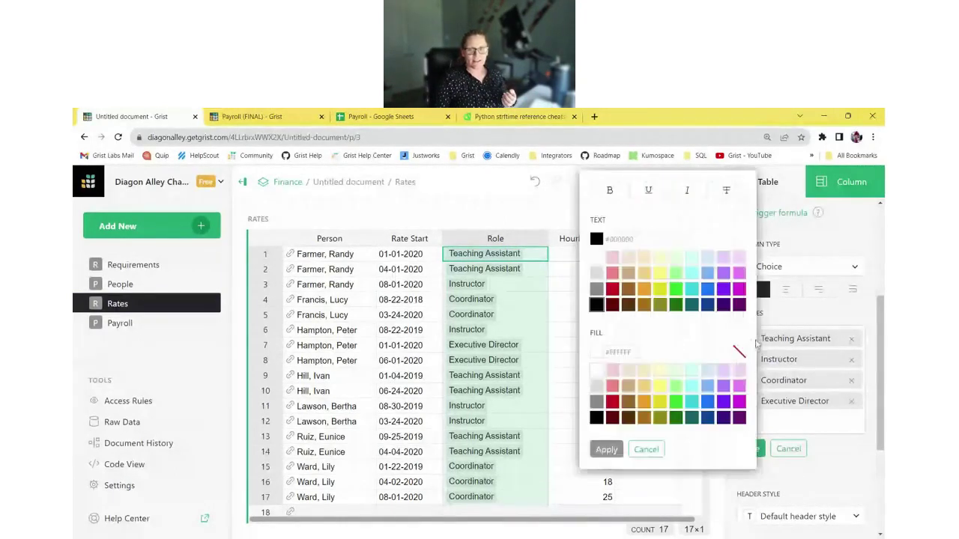
{"action": "left_click", "coordinate": [645, 402]}
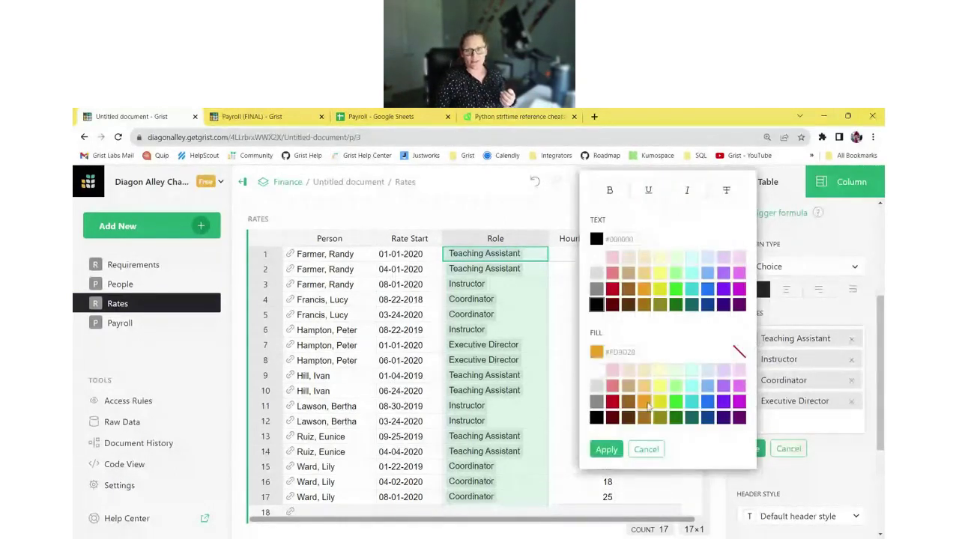
{"action": "left_click", "coordinate": [596, 257]}
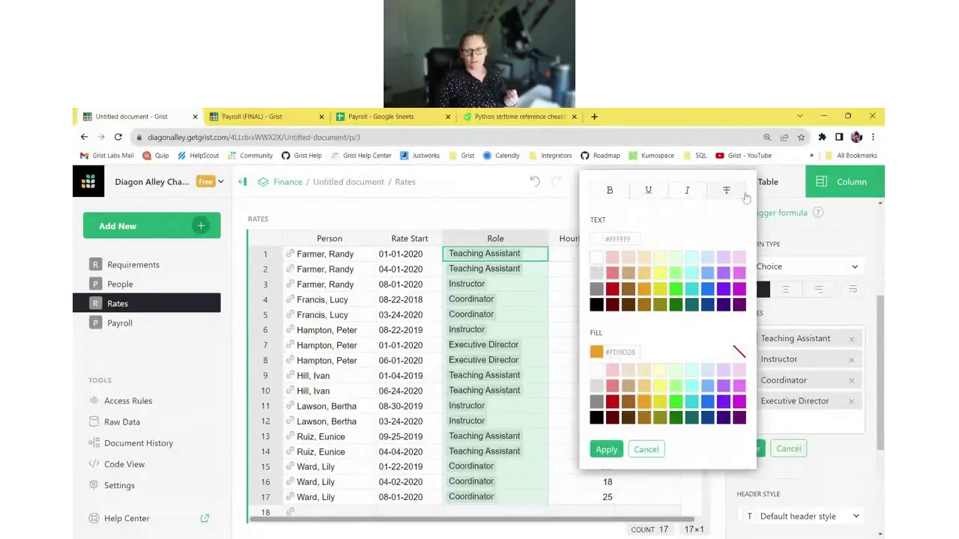
{"action": "left_click", "coordinate": [606, 451]}
{"action": "left_click", "coordinate": [752, 359]}
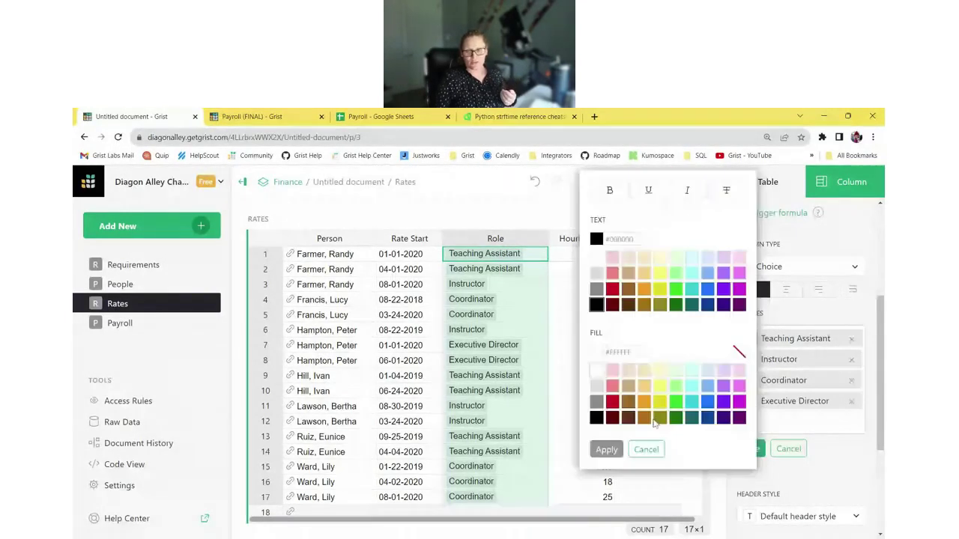
{"action": "left_click", "coordinate": [676, 402]}
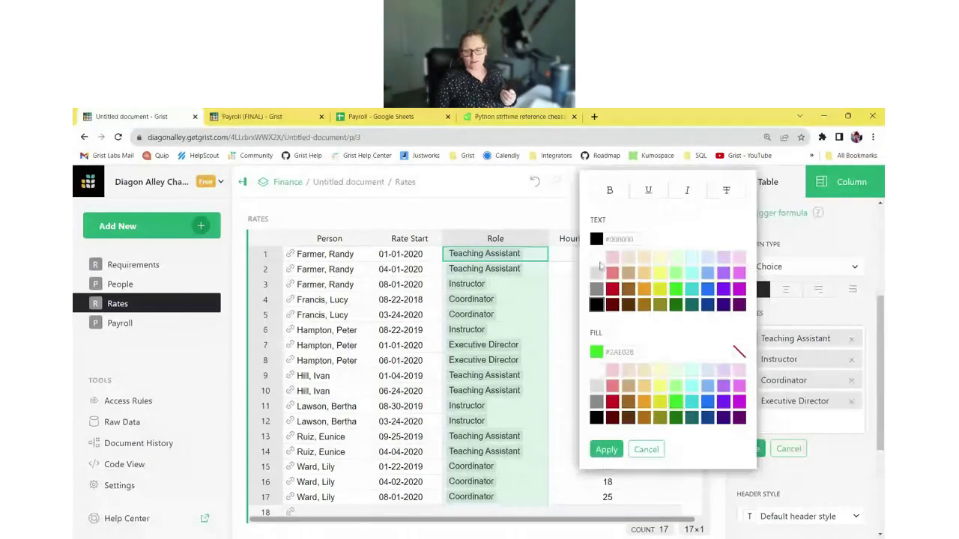
{"action": "left_click", "coordinate": [606, 450]}
Step: Give Coordinator a blue fill (#157AFB) and Executive Director a magenta fill (#E621D7), both with white text, and save the Role choices
{"action": "left_click", "coordinate": [750, 381]}
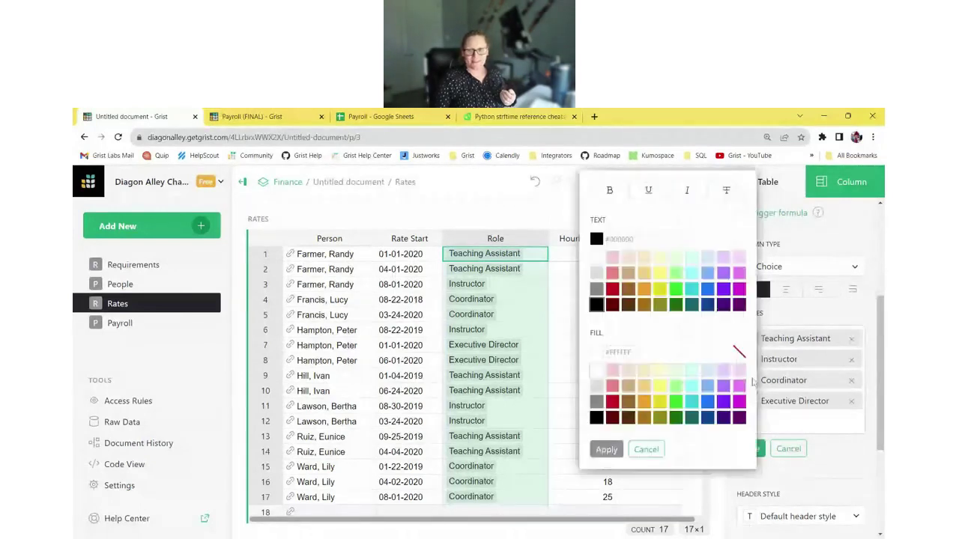
{"action": "left_click", "coordinate": [707, 401]}
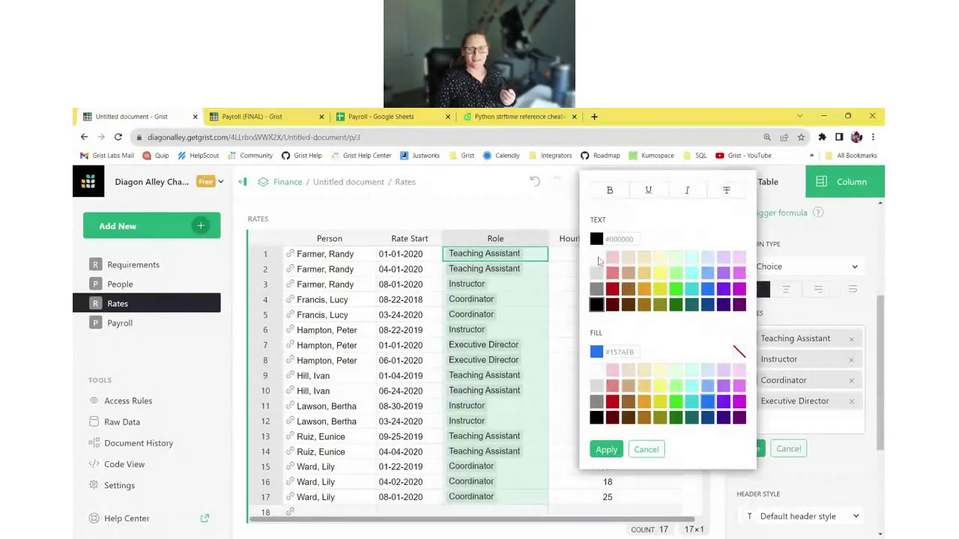
{"action": "left_click", "coordinate": [599, 259]}
{"action": "left_click", "coordinate": [618, 451]}
{"action": "left_click", "coordinate": [752, 406]}
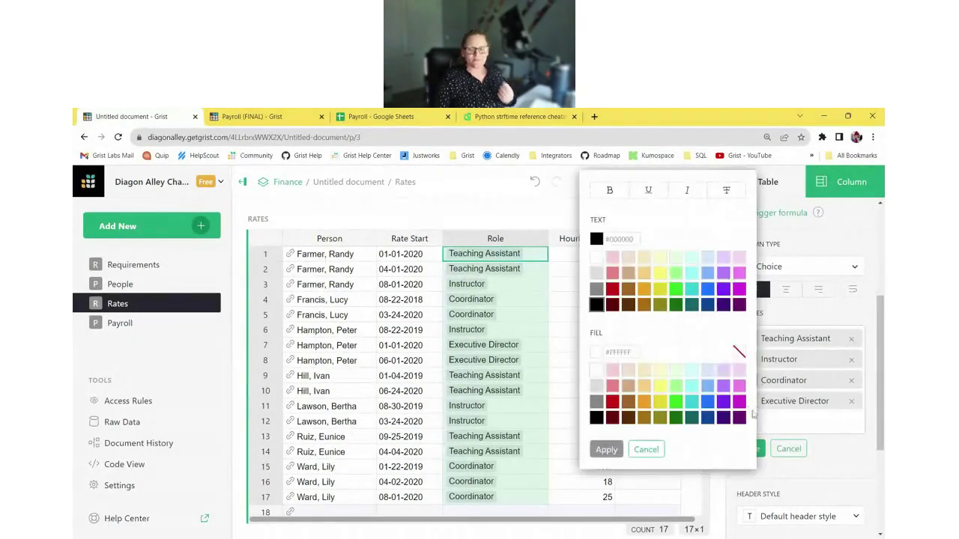
{"action": "left_click", "coordinate": [739, 401]}
{"action": "left_click", "coordinate": [599, 259]}
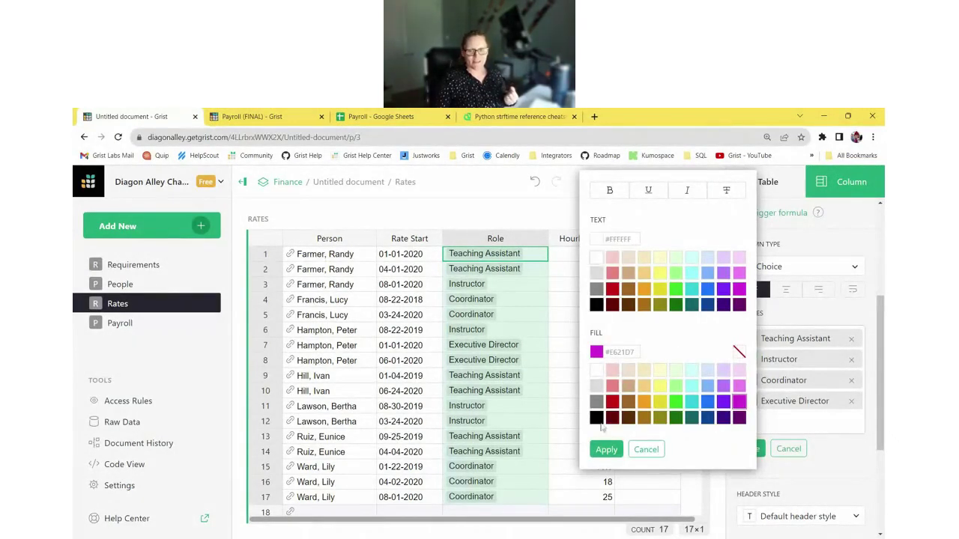
{"action": "left_click", "coordinate": [606, 449]}
{"action": "left_click", "coordinate": [749, 449]}
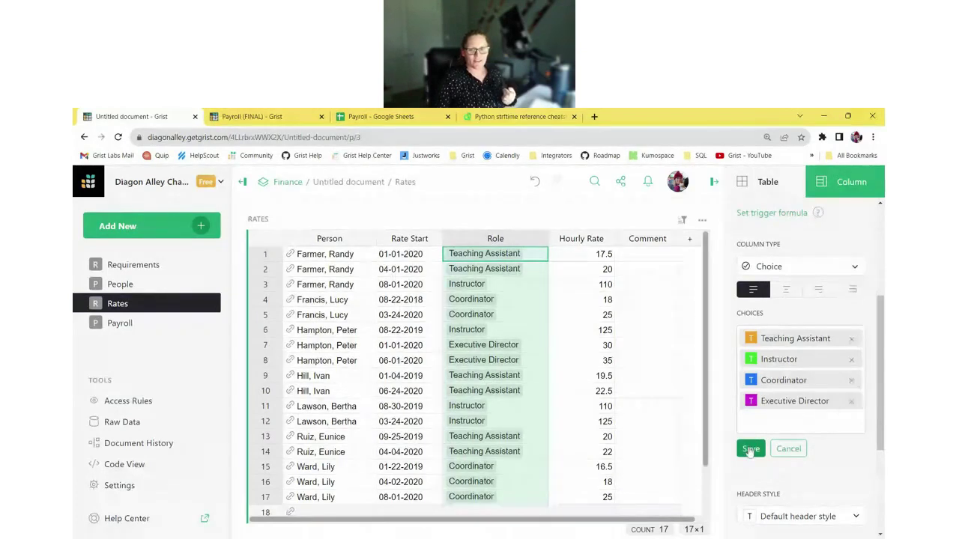
Step: Open the Role choices for row 8 of the Rates table to review the available options, and leave without changing the cell
{"action": "left_click", "coordinate": [552, 375]}
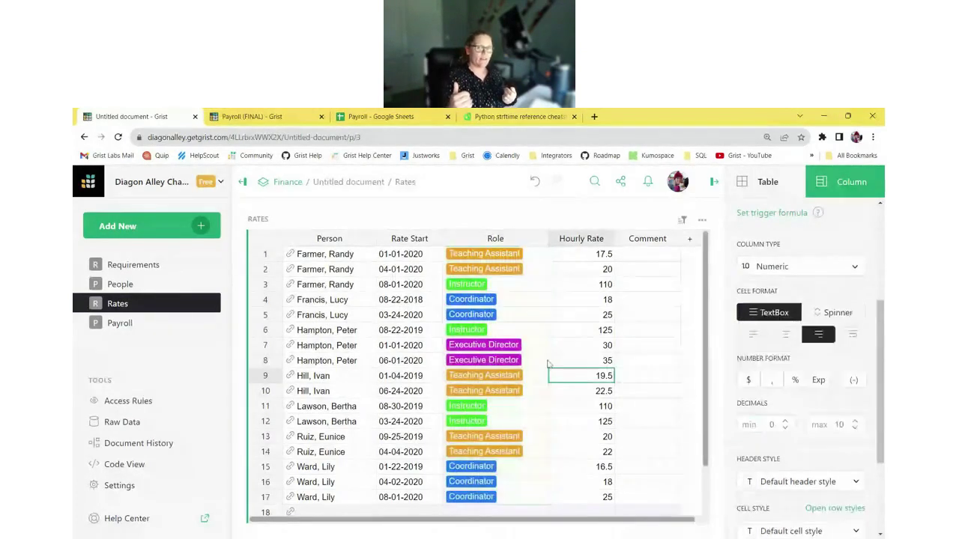
{"action": "double_click", "coordinate": [541, 362]}
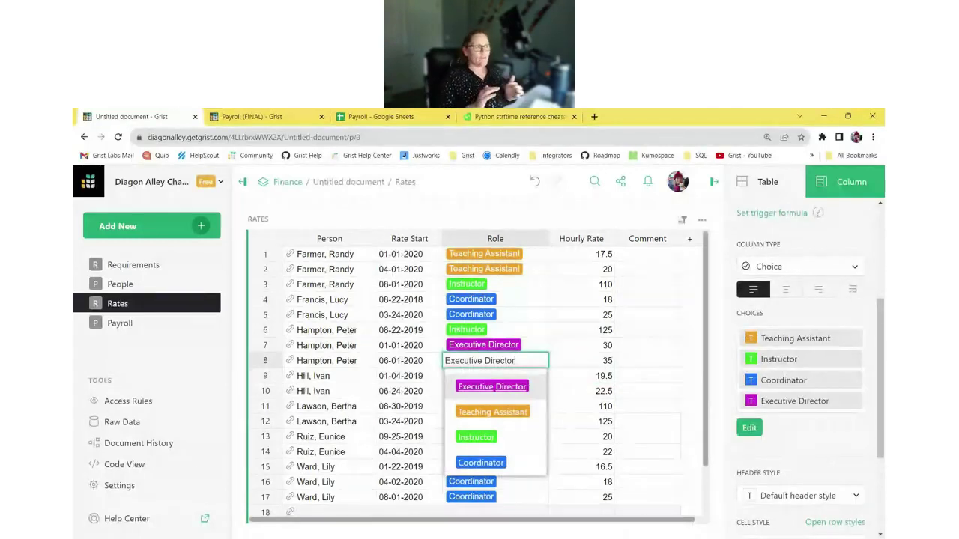
{"action": "left_click", "coordinate": [565, 347]}
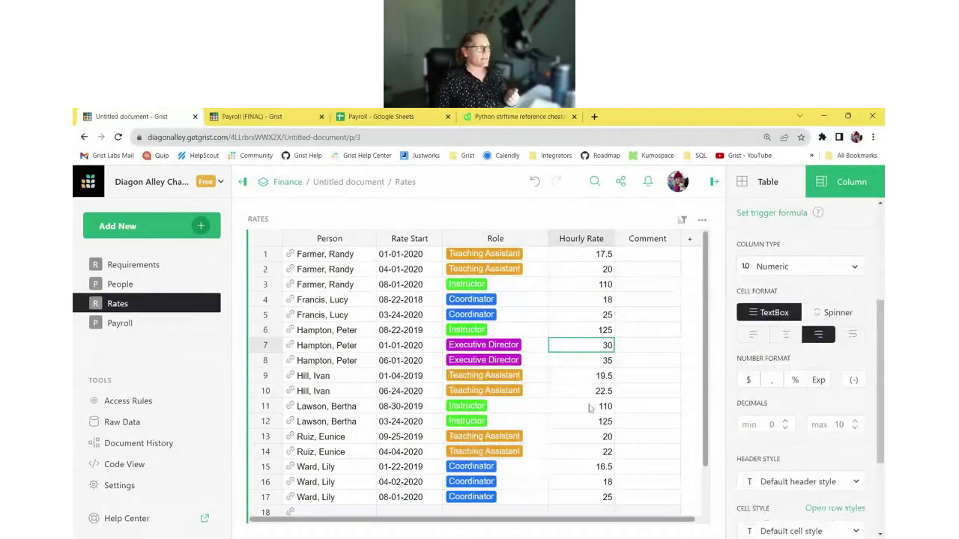
Step: Format the numbers in the Hourly Rate column of the Rates table as currency ($)
{"action": "left_click", "coordinate": [583, 238]}
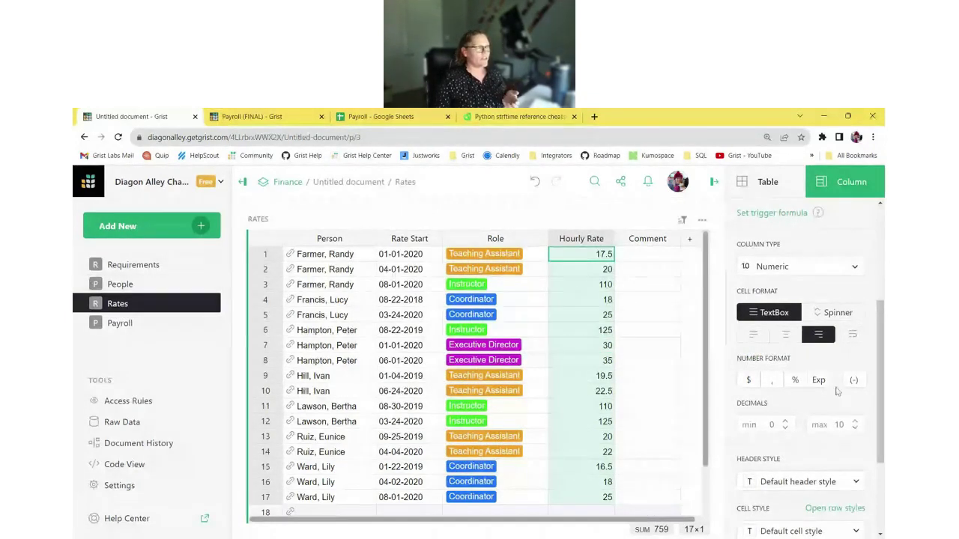
{"action": "left_click", "coordinate": [748, 380]}
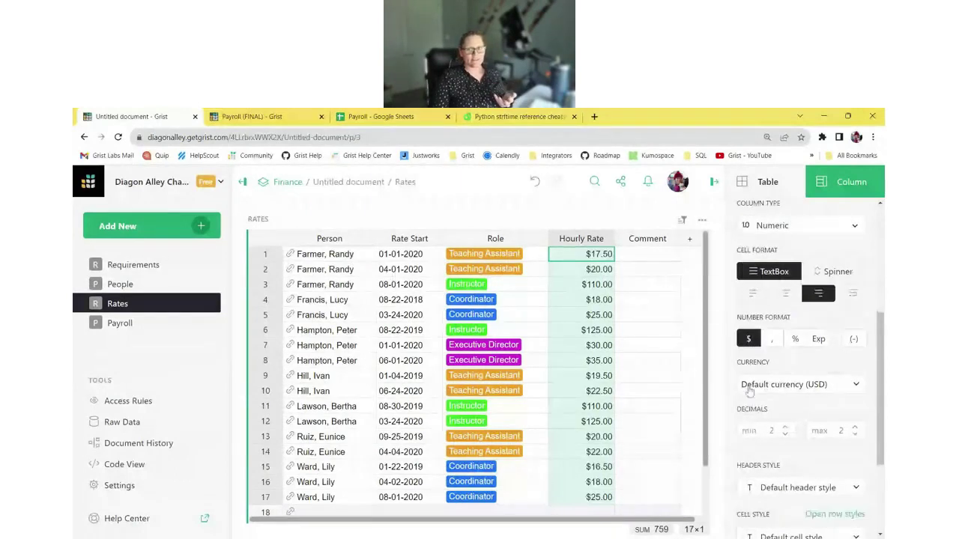
{"action": "scroll", "coordinate": [749, 360], "scroll_direction": "down", "scroll_amount": 1}
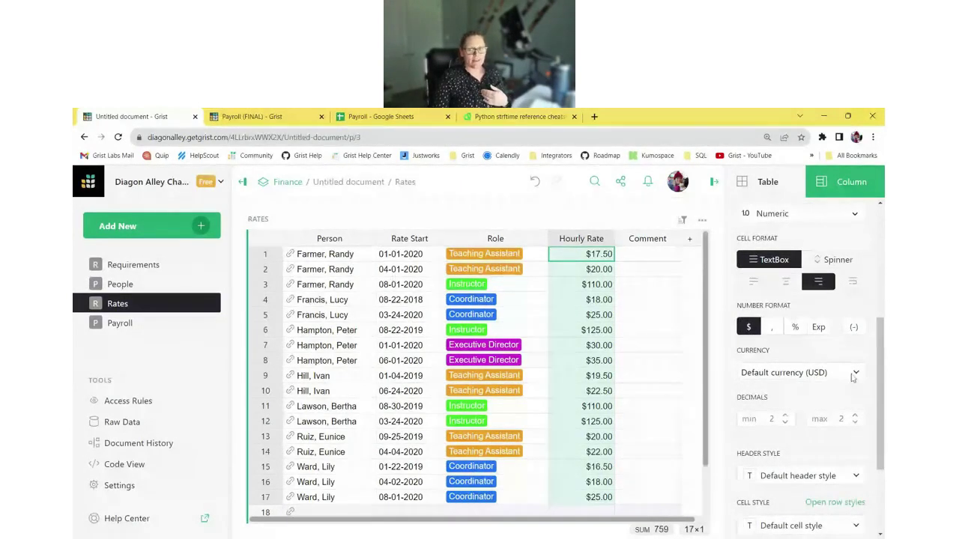
Step: Review the currency options for the Hourly Rate column and the document-wide currency setting, and return to the Rates table
{"action": "left_click", "coordinate": [851, 374]}
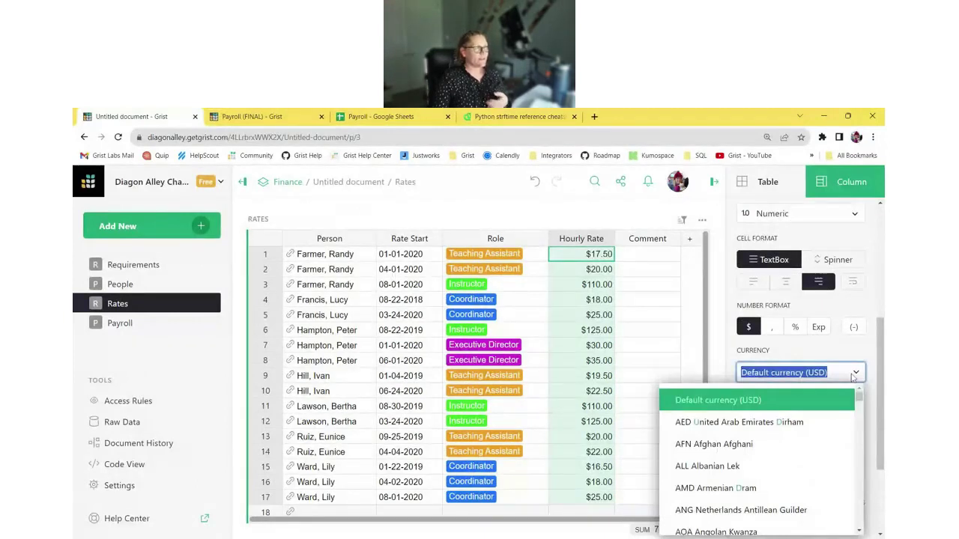
{"action": "left_click", "coordinate": [847, 360]}
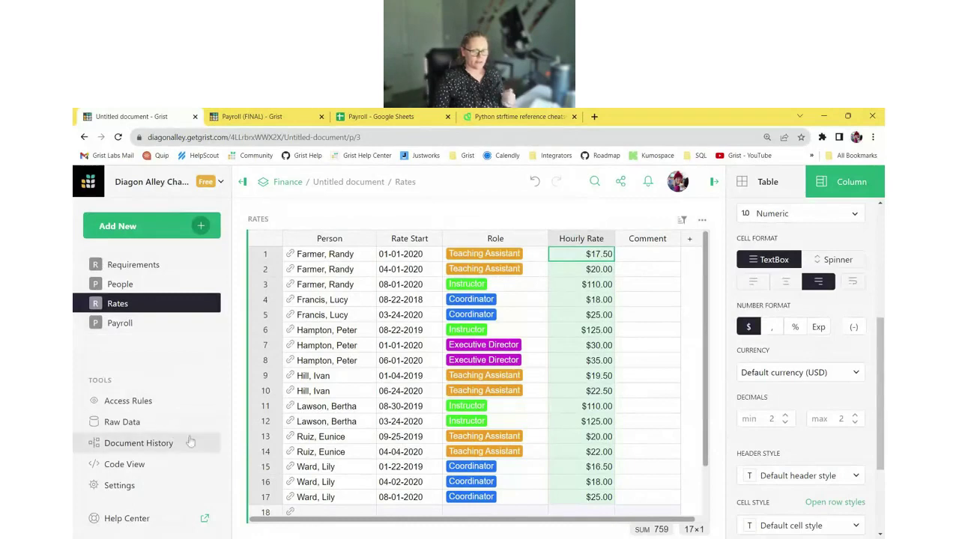
{"action": "left_click", "coordinate": [143, 489]}
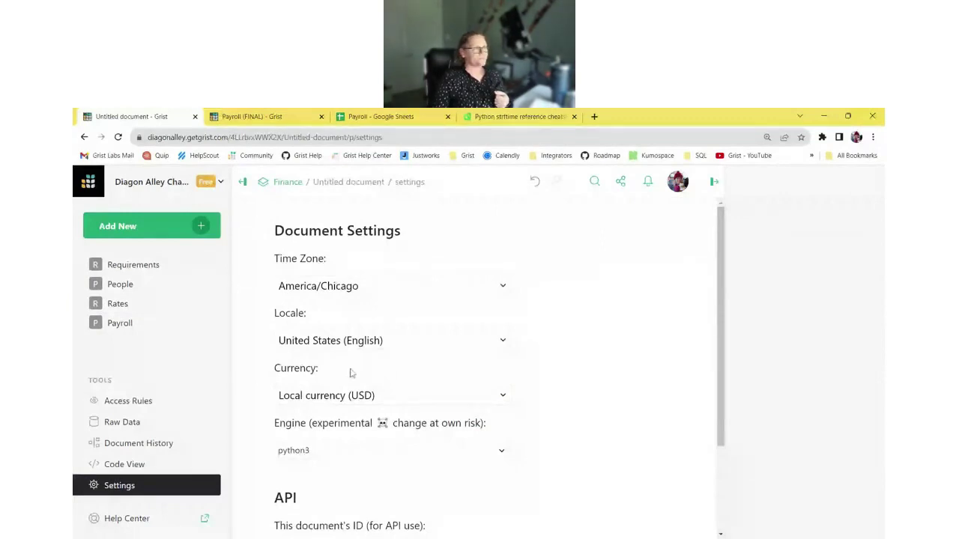
{"action": "left_click", "coordinate": [133, 304]}
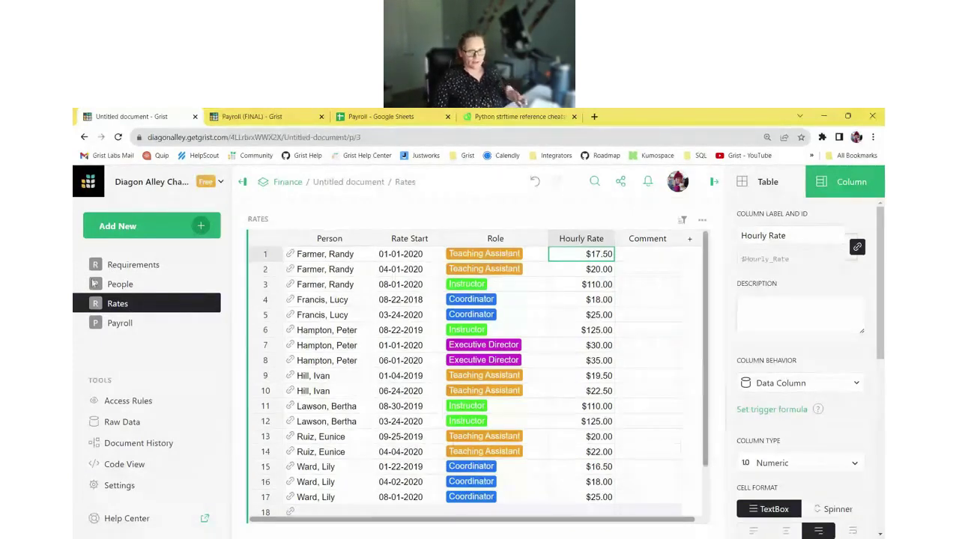
Step: Set the date format of the Payroll table's Date and End Date columns together to MM-DD-YYYY
{"action": "left_click", "coordinate": [150, 331]}
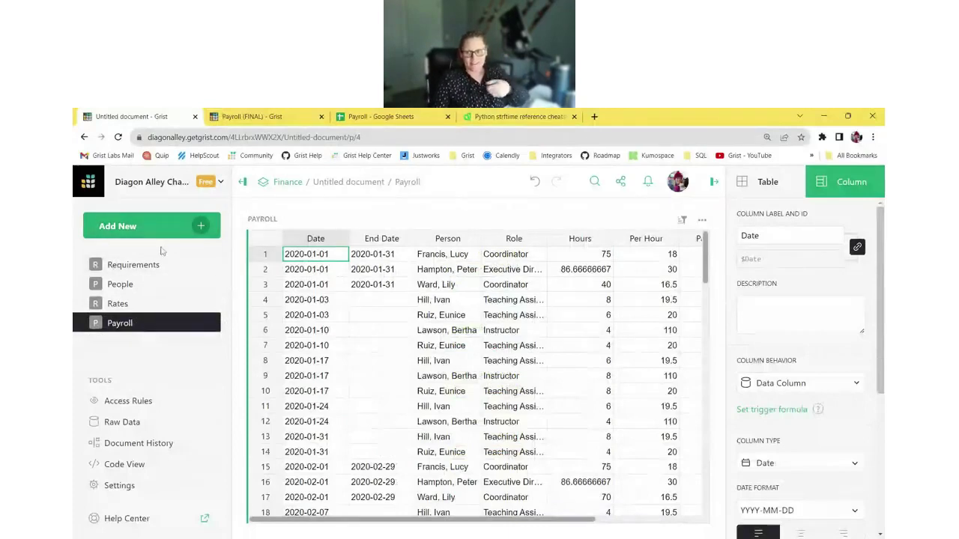
{"action": "left_click", "coordinate": [357, 260], "text": "shift"}
{"action": "scroll", "coordinate": [815, 341], "scroll_direction": "down", "scroll_amount": 2}
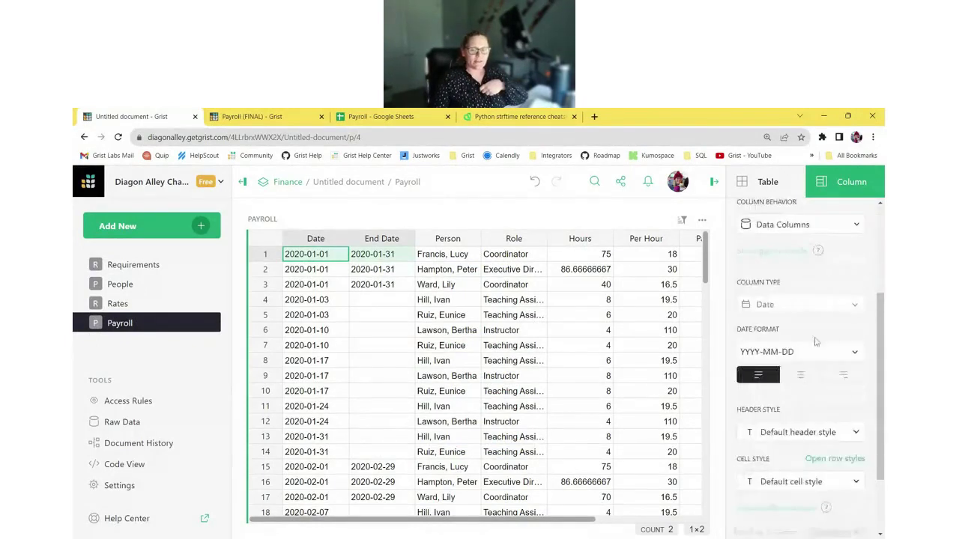
{"action": "left_click", "coordinate": [815, 349]}
{"action": "left_click", "coordinate": [807, 218]}
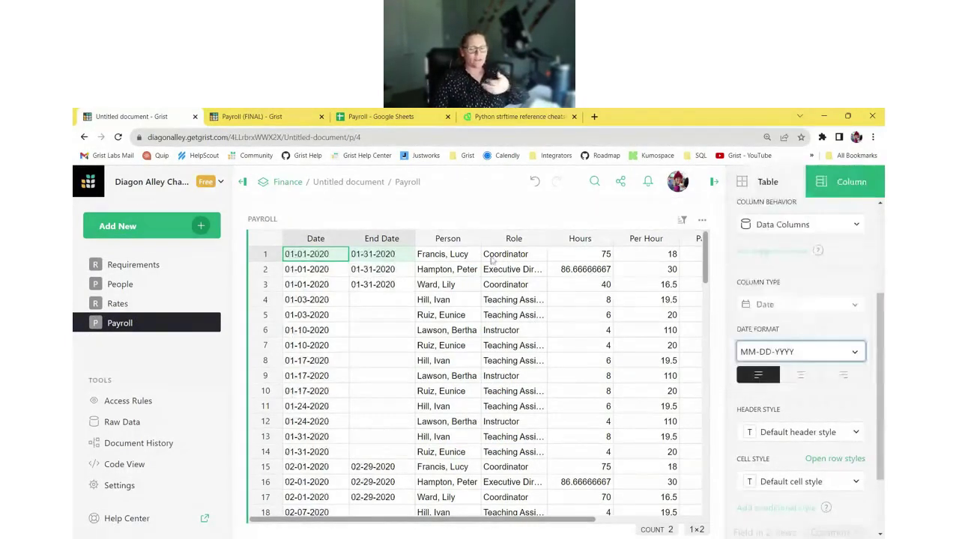
Step: Widen the Payroll table's Person column and convert it to a Reference to the People table, showing Full Name
{"action": "left_click_drag", "start_coordinate": [481, 238], "coordinate": [507, 239]}
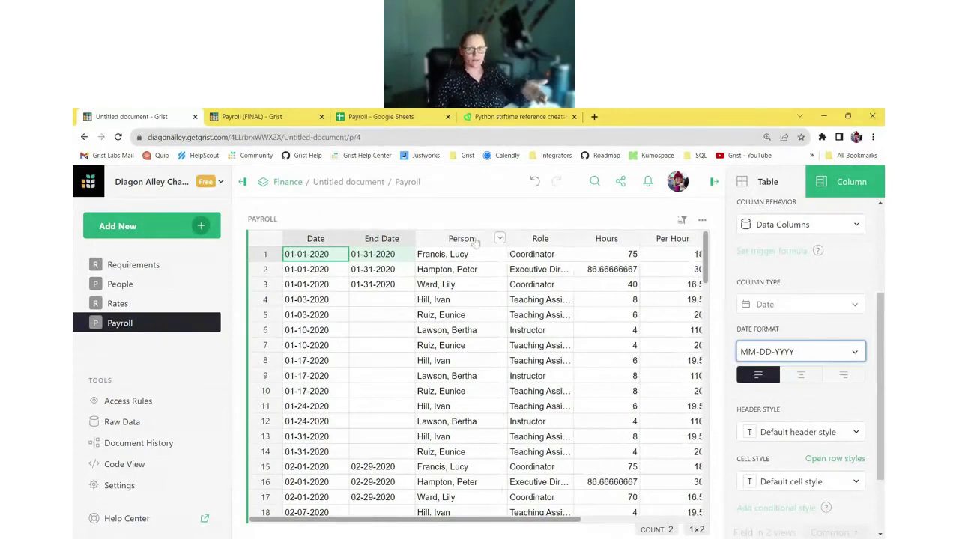
{"action": "left_click", "coordinate": [473, 239]}
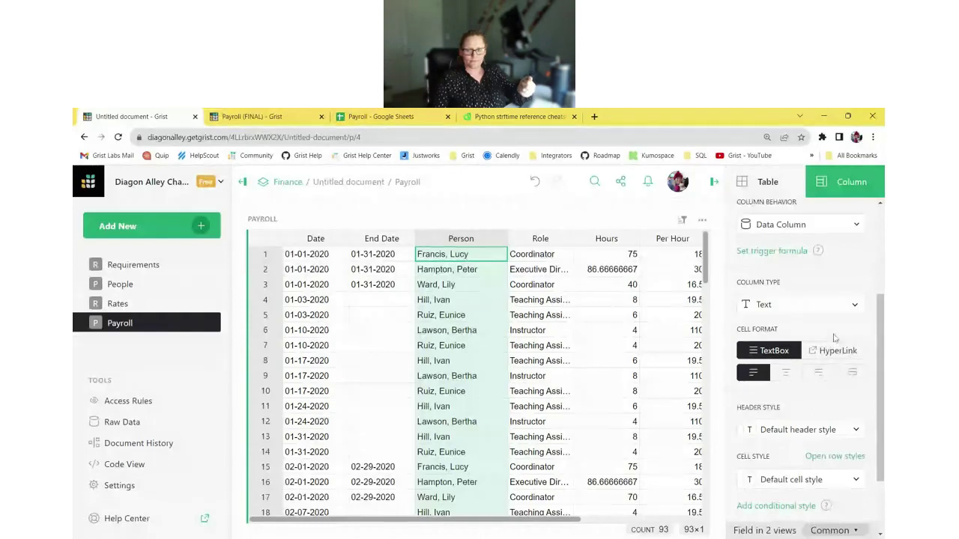
{"action": "left_click", "coordinate": [822, 304]}
{"action": "left_click", "coordinate": [813, 385]}
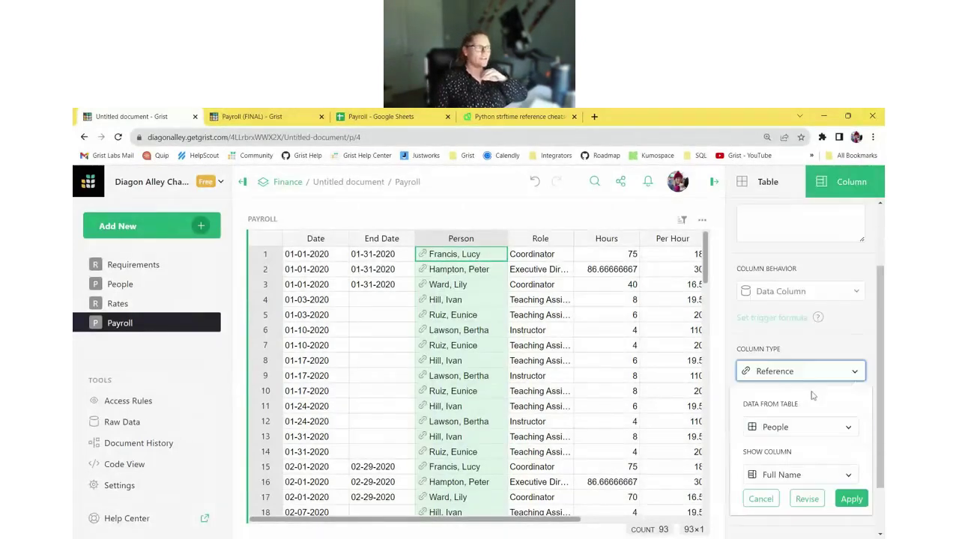
{"action": "scroll", "coordinate": [813, 395], "scroll_direction": "down", "scroll_amount": 1}
{"action": "left_click", "coordinate": [852, 435]}
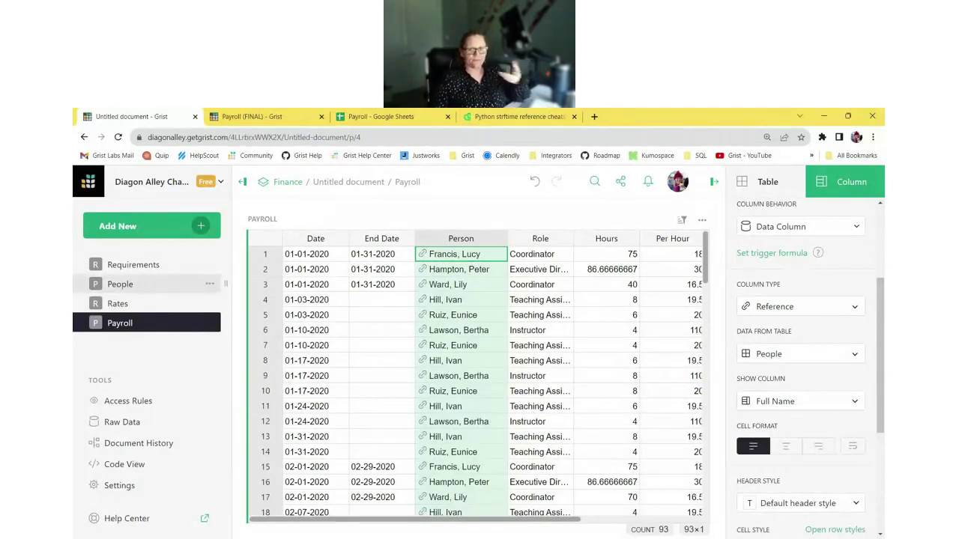
Step: Enter a new last name for the person in row 1 of the People table
{"action": "left_click", "coordinate": [454, 270]}
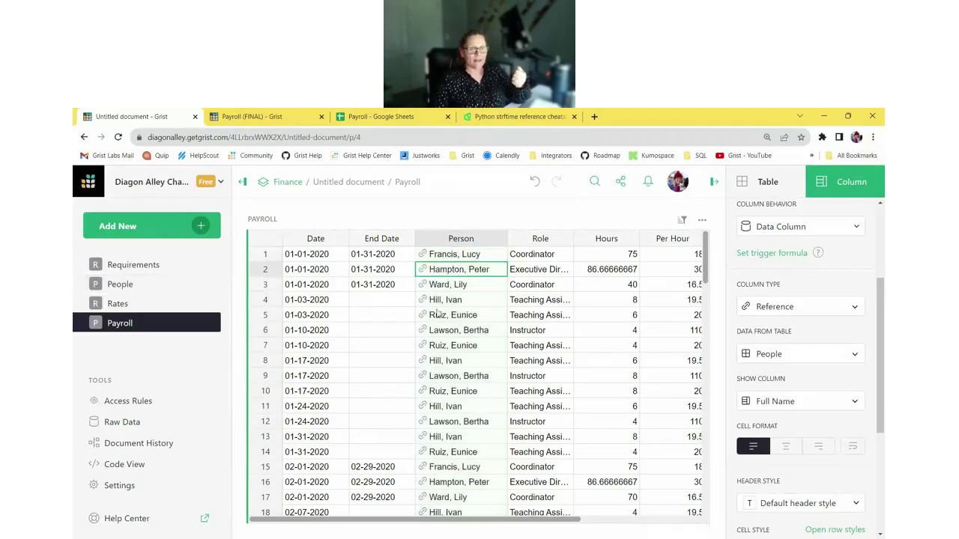
{"action": "left_click", "coordinate": [430, 304]}
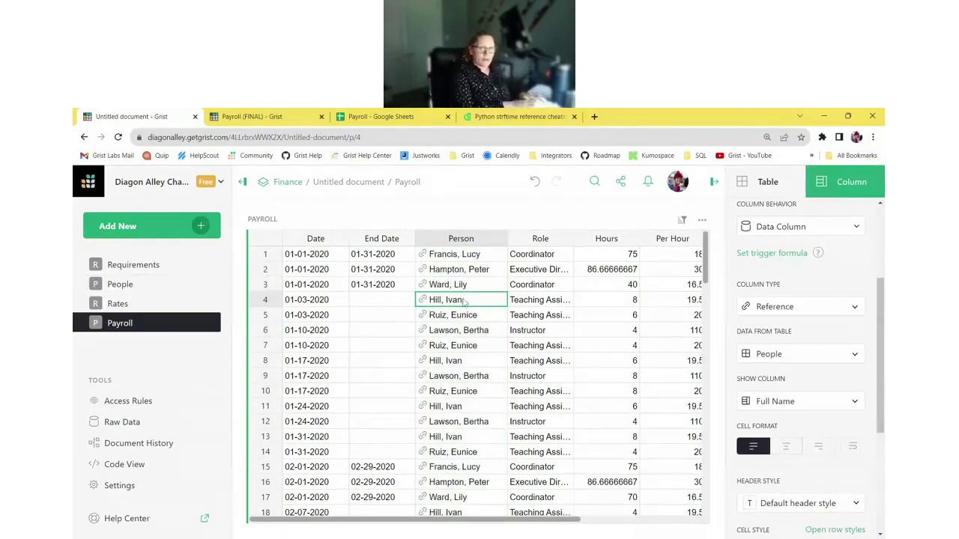
{"action": "left_click", "coordinate": [124, 289]}
{"action": "left_click", "coordinate": [360, 255]}
{"action": "type", "text": "S"}
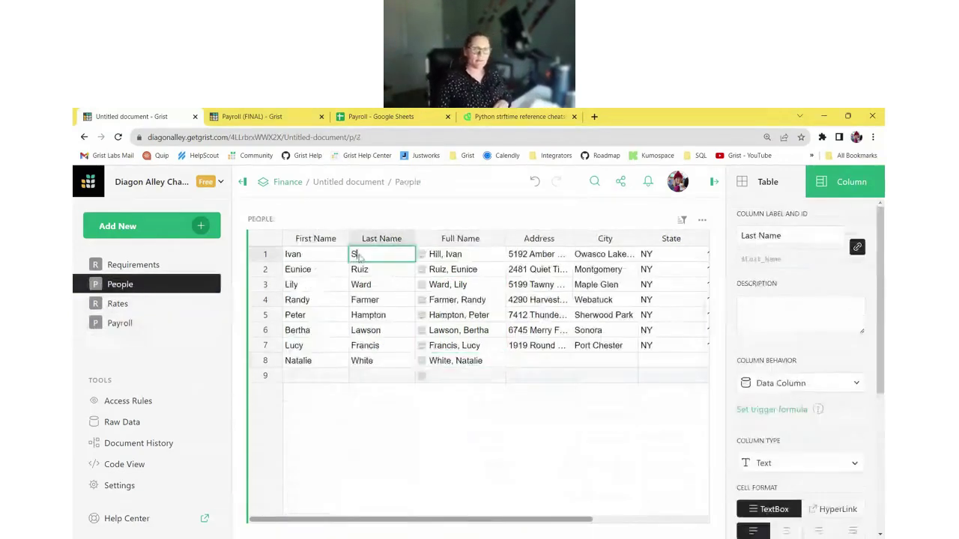
{"action": "type", "text": "mith"}
{"action": "key", "text": "Return"}
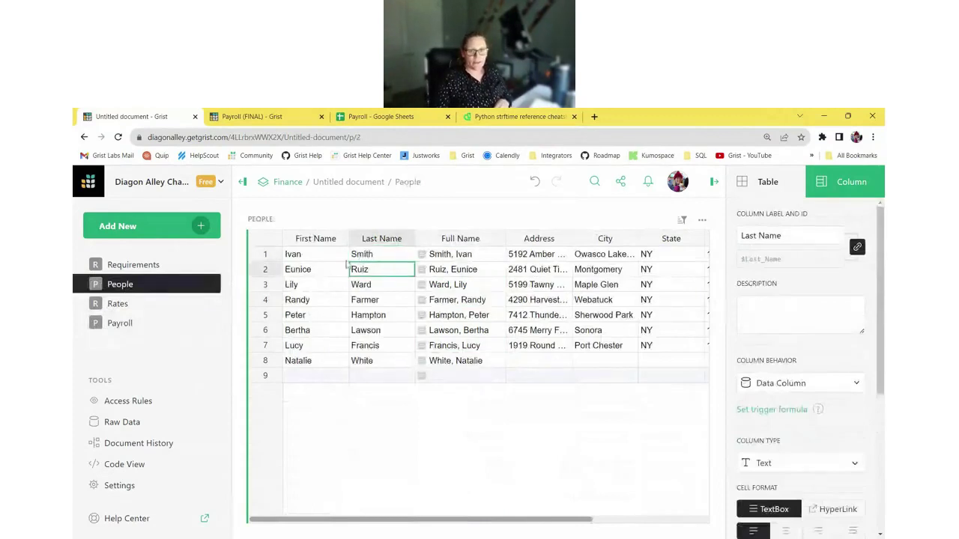
Step: Check that person's name in rows 9 and 10 of the Rates table and row 4 of the Payroll table
{"action": "left_click", "coordinate": [123, 307]}
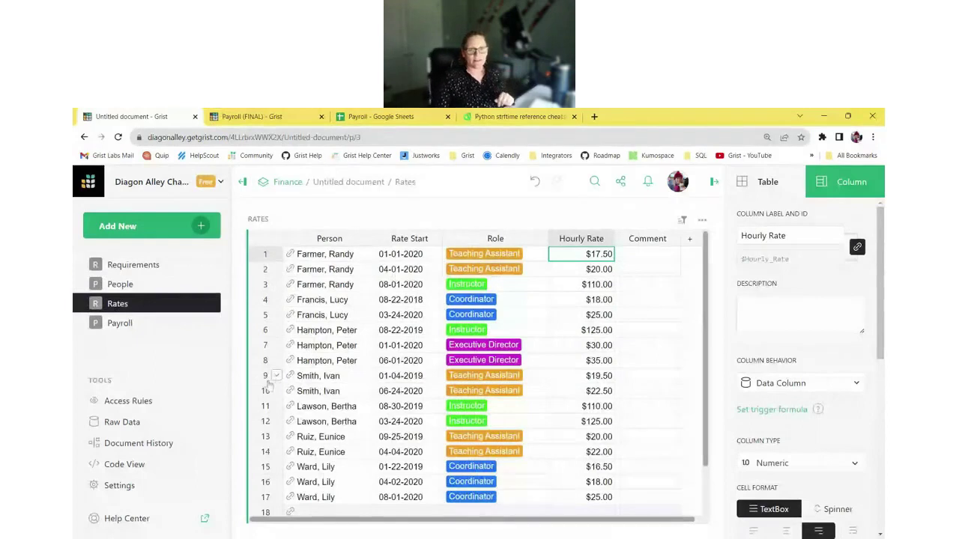
{"action": "left_click_drag", "start_coordinate": [270, 377], "coordinate": [272, 391]}
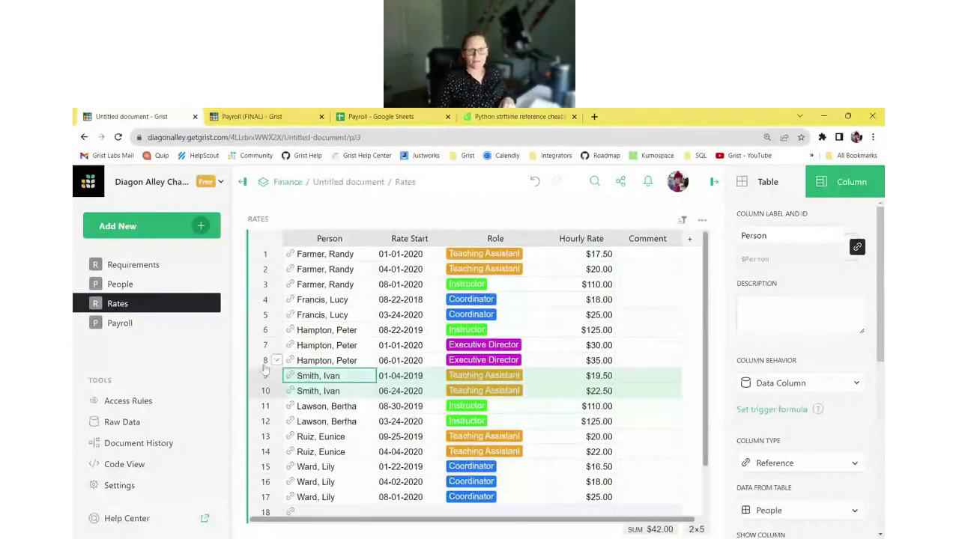
{"action": "left_click", "coordinate": [123, 322]}
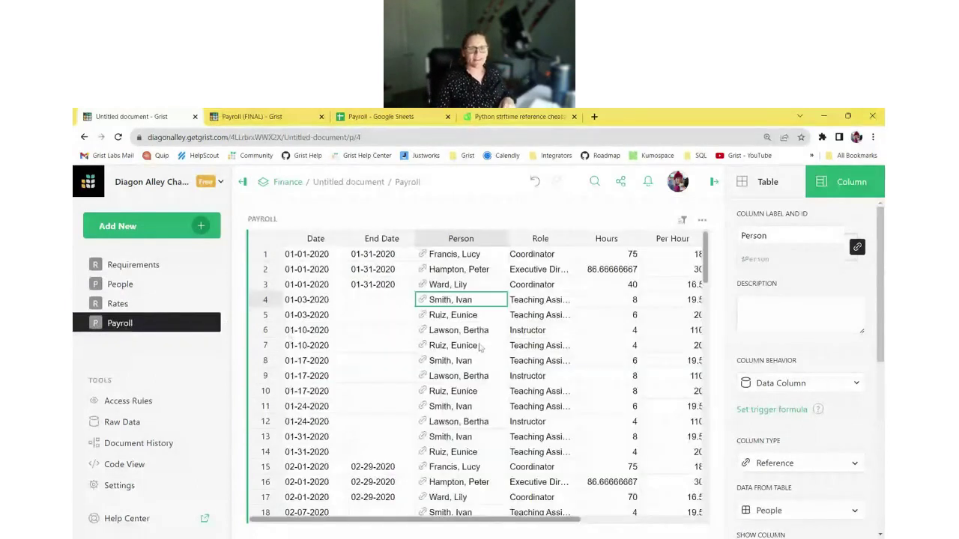
{"action": "left_click", "coordinate": [271, 301]}
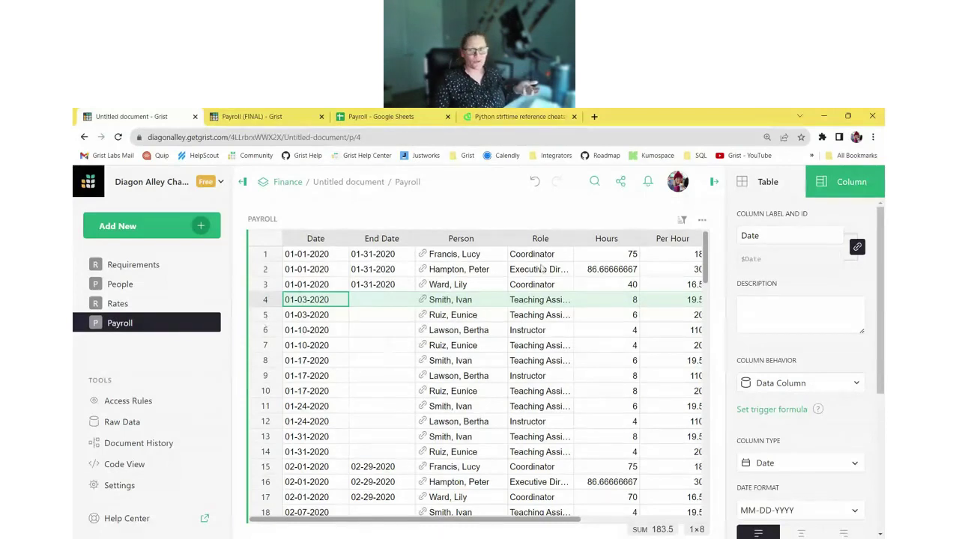
Step: Widen the Payroll table's Role column to fit the full role names and convert it to the Choice type
{"action": "left_click_drag", "start_coordinate": [579, 241], "coordinate": [611, 240]}
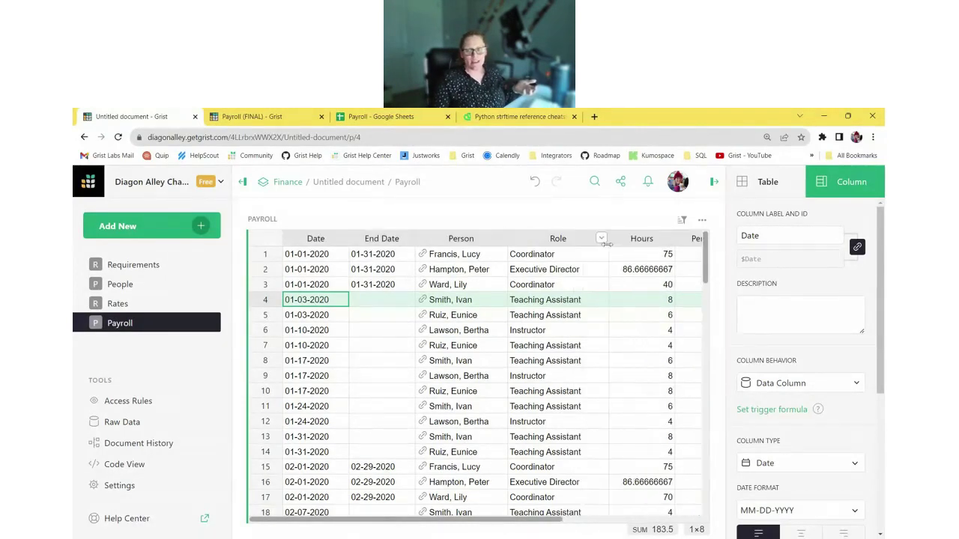
{"action": "left_click", "coordinate": [603, 238]}
{"action": "scroll", "coordinate": [802, 300], "scroll_direction": "down", "scroll_amount": 5}
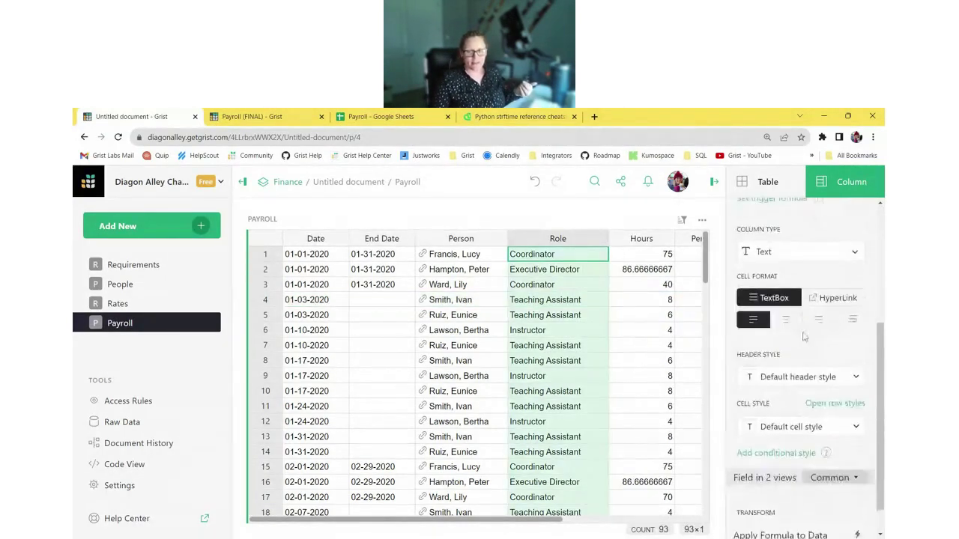
{"action": "left_click", "coordinate": [800, 188]}
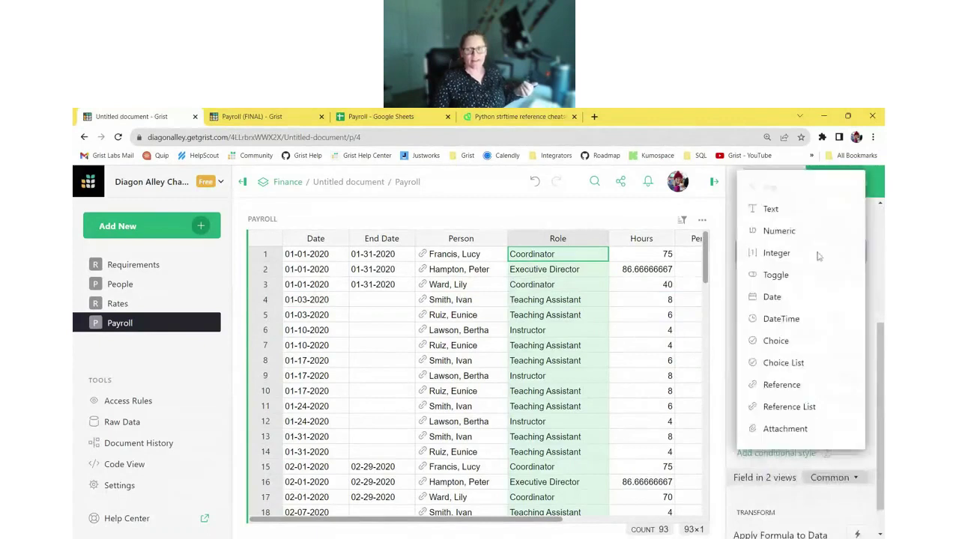
{"action": "left_click", "coordinate": [815, 341]}
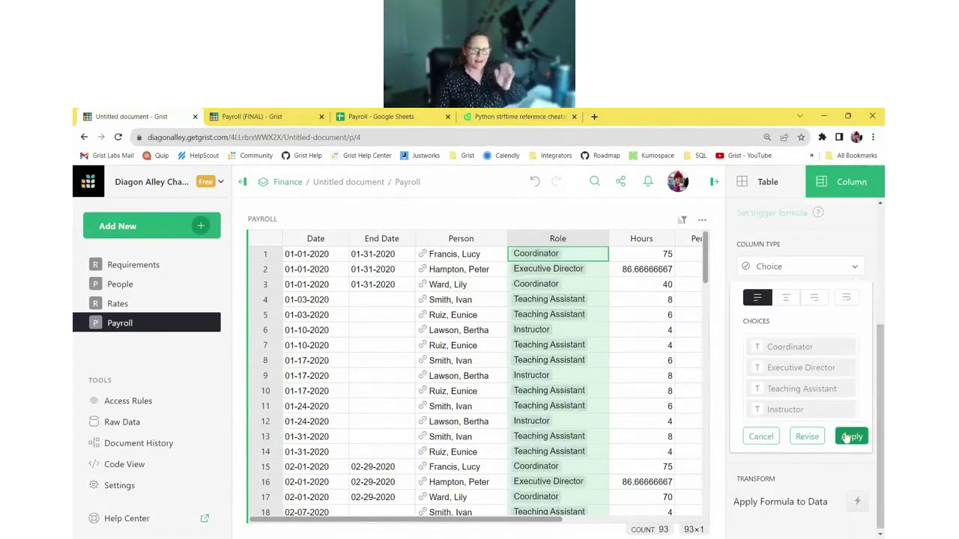
{"action": "left_click", "coordinate": [846, 436]}
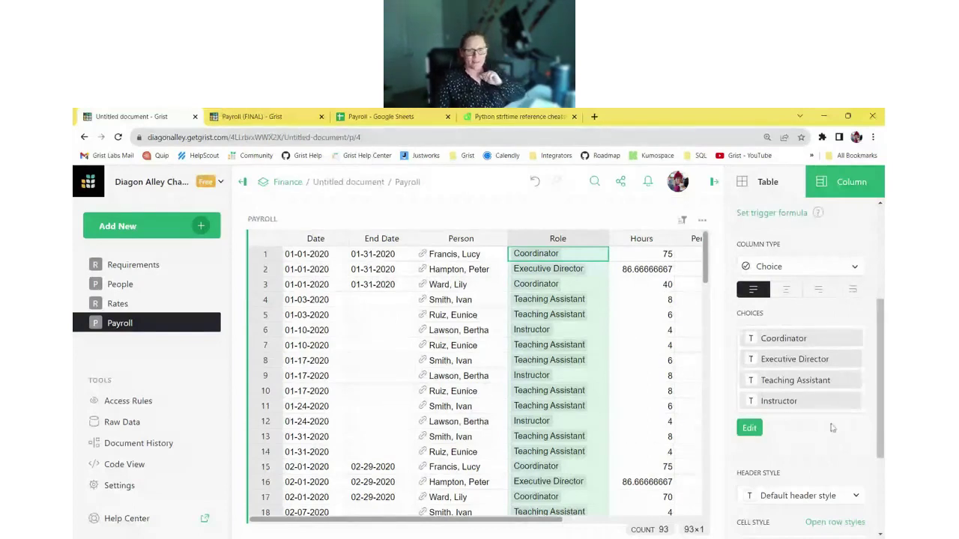
Step: Copy the colored choices from the Rates table's Role column into the Payroll table's Role column and save them
{"action": "left_click", "coordinate": [187, 304]}
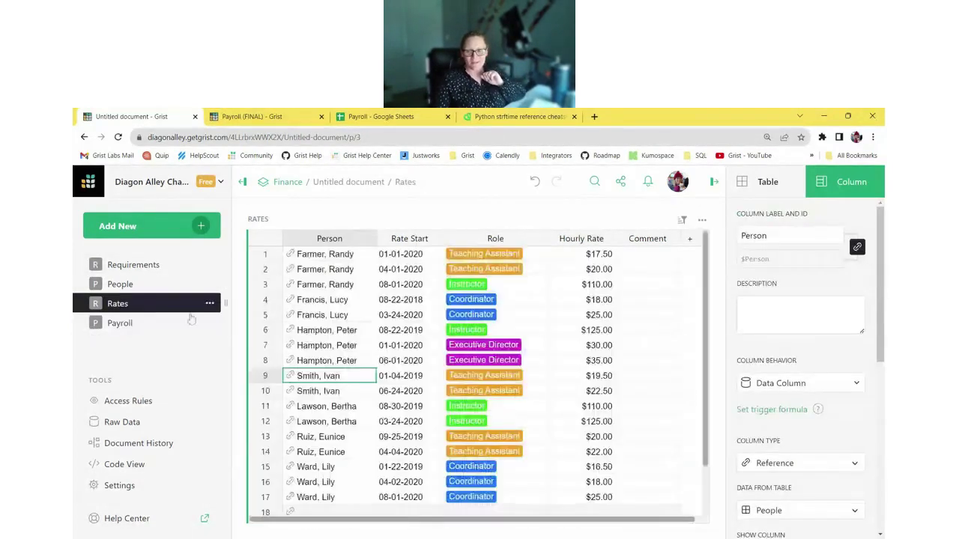
{"action": "scroll", "coordinate": [837, 385], "scroll_direction": "down", "scroll_amount": 1}
{"action": "scroll", "coordinate": [836, 385], "scroll_direction": "down", "scroll_amount": 2}
{"action": "left_click", "coordinate": [520, 378]}
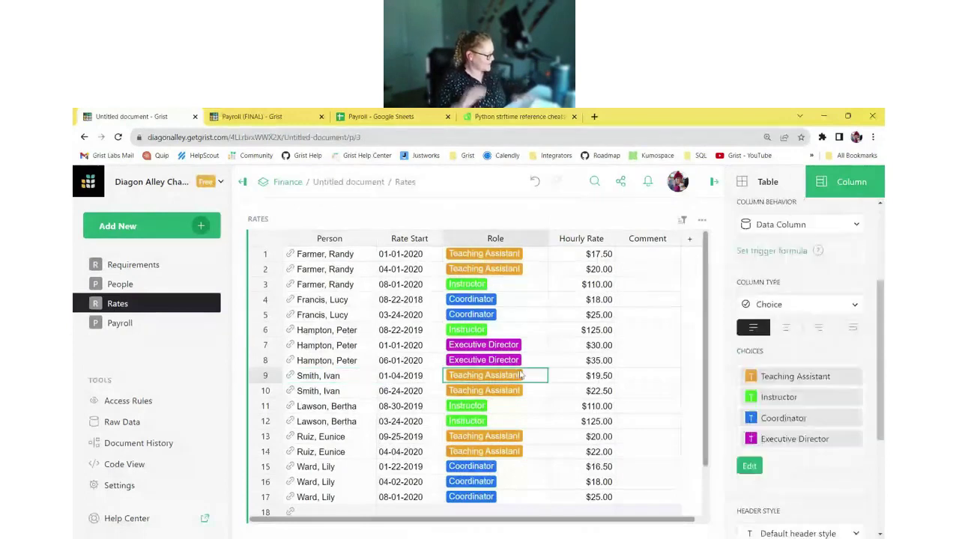
{"action": "left_click", "coordinate": [749, 465]}
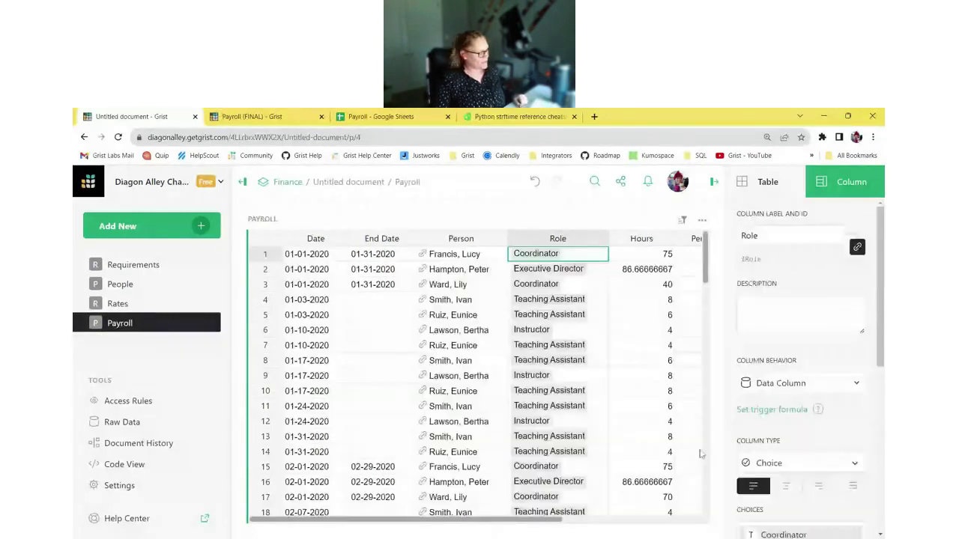
{"action": "scroll", "coordinate": [798, 420], "scroll_direction": "down", "scroll_amount": 2}
{"action": "left_click", "coordinate": [794, 419]}
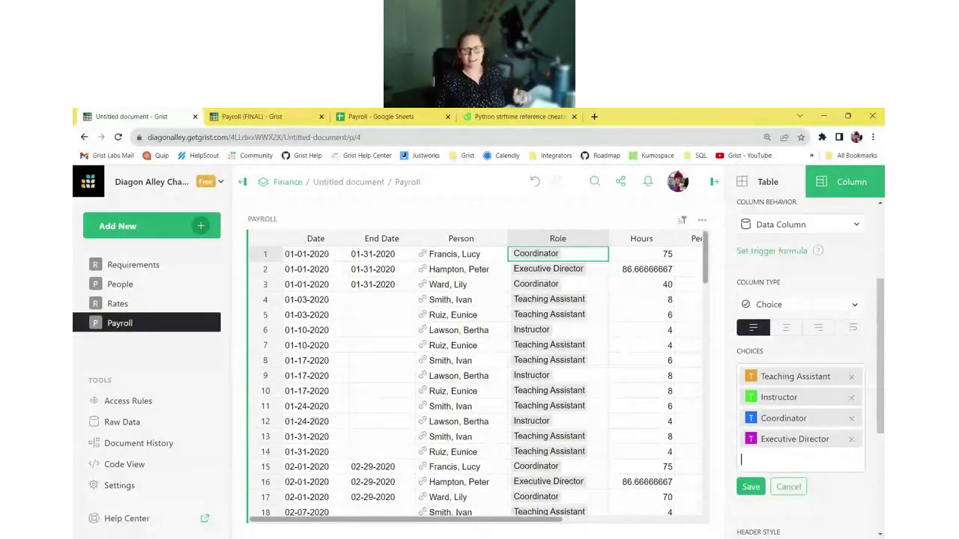
{"action": "left_click", "coordinate": [751, 488]}
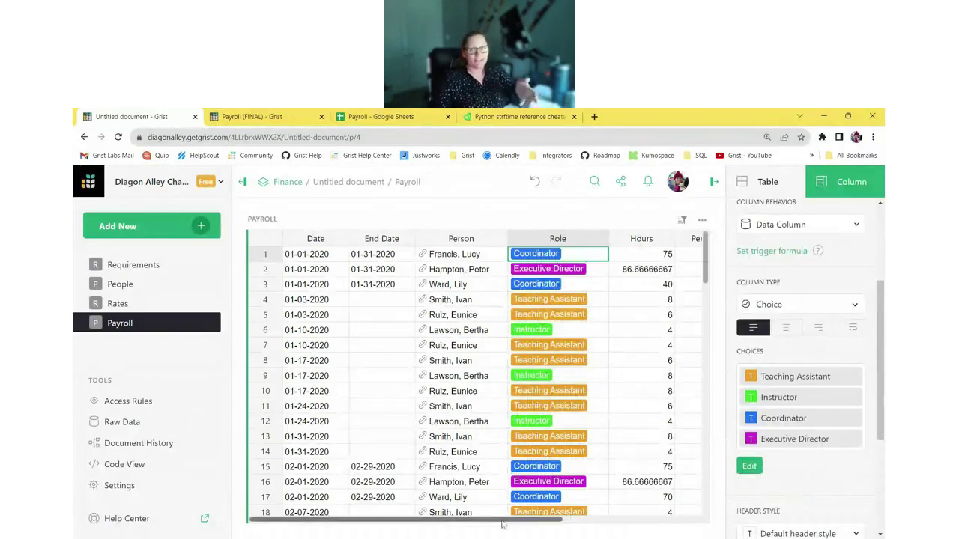
{"action": "left_click_drag", "start_coordinate": [501, 519], "coordinate": [586, 527]}
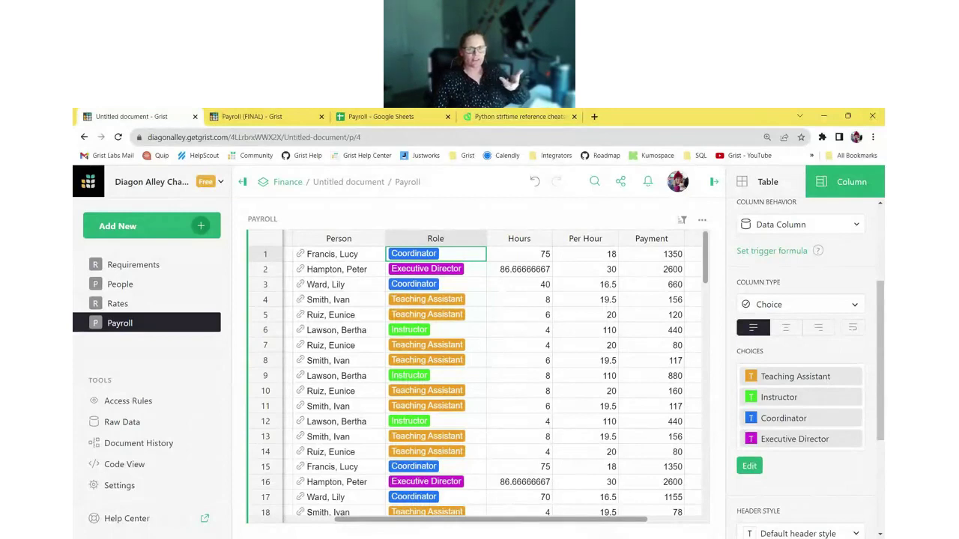
{"action": "scroll", "coordinate": [445, 524], "scroll_direction": "left", "scroll_amount": 3}
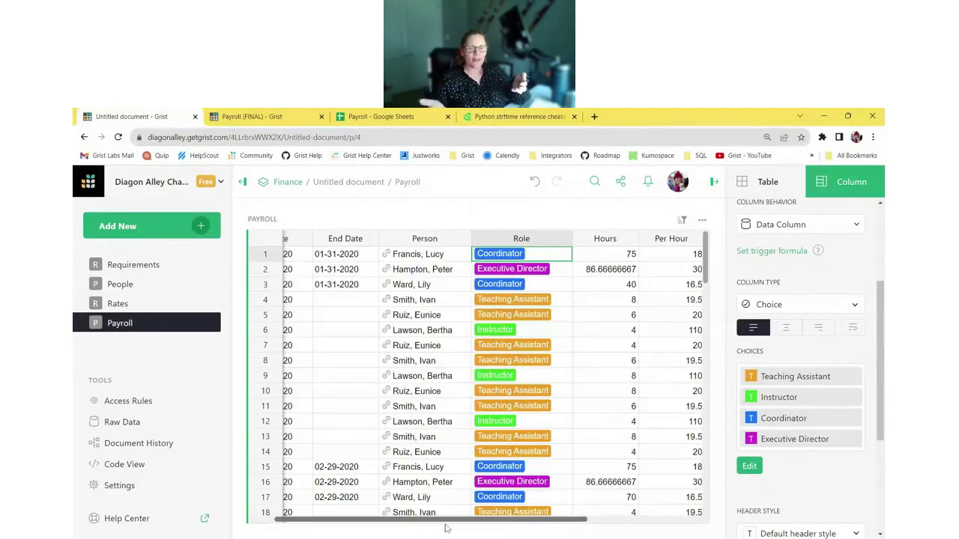
{"action": "scroll", "coordinate": [445, 529], "scroll_direction": "left", "scroll_amount": 1}
{"action": "left_click", "coordinate": [460, 305]}
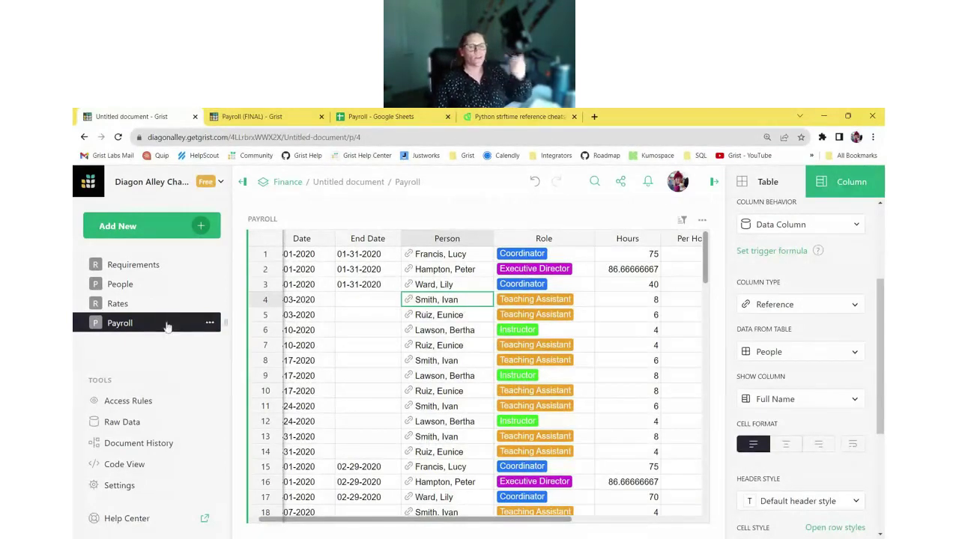
Step: Compare the person records in the People table with the Person and Role references in the Payroll table
{"action": "left_click", "coordinate": [130, 291]}
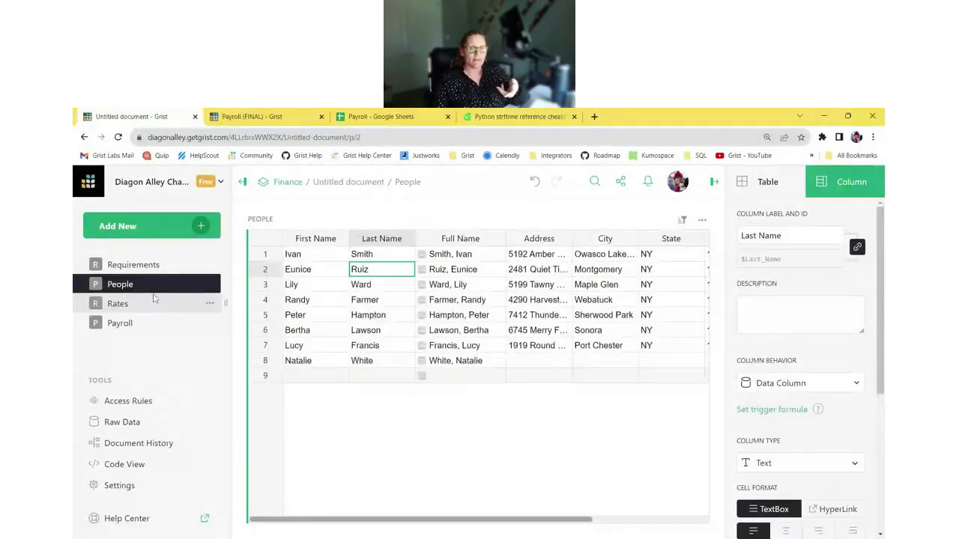
{"action": "left_click", "coordinate": [142, 322]}
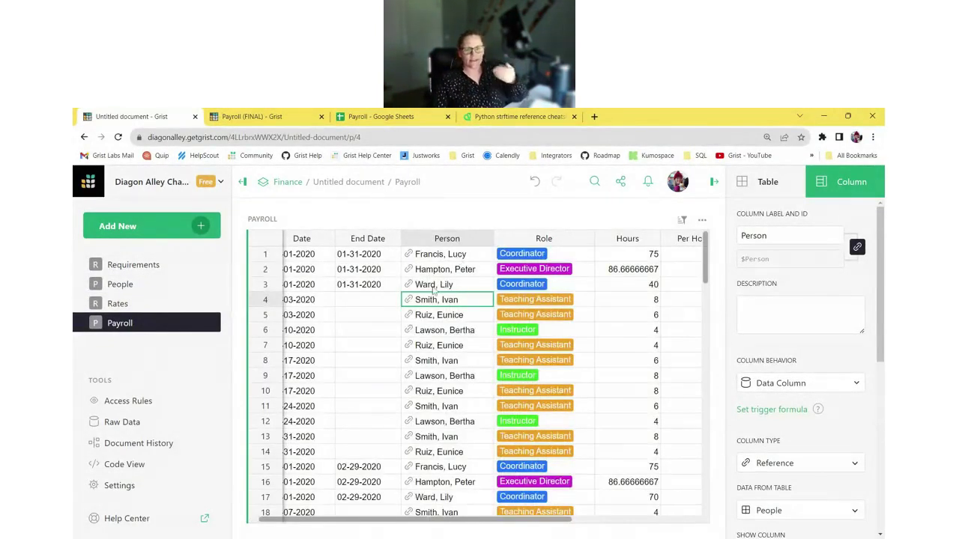
{"action": "left_click", "coordinate": [141, 288]}
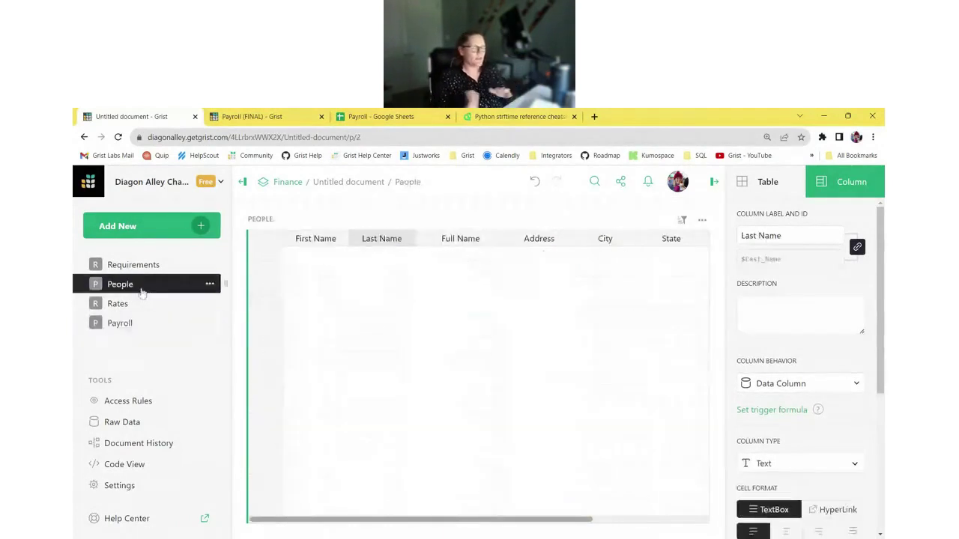
{"action": "left_click", "coordinate": [266, 271]}
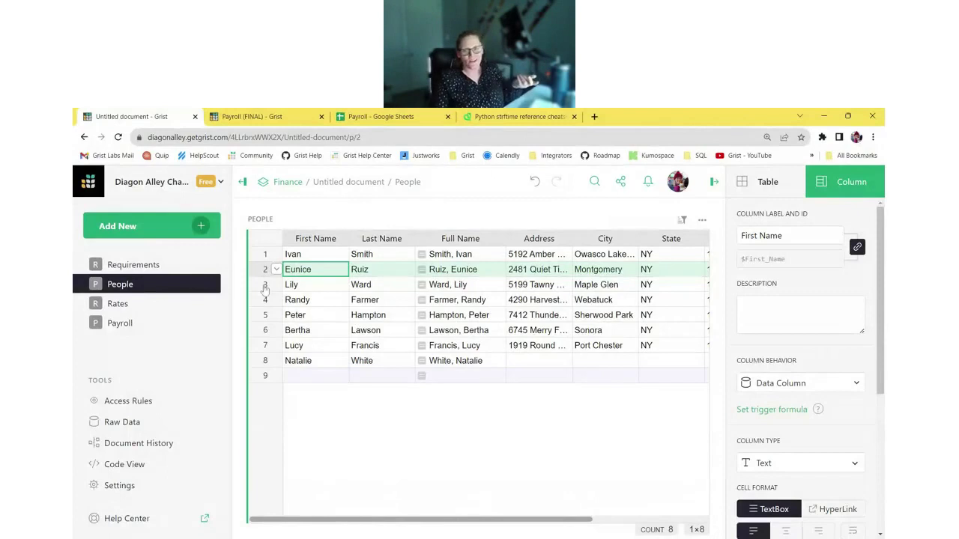
{"action": "left_click", "coordinate": [138, 326]}
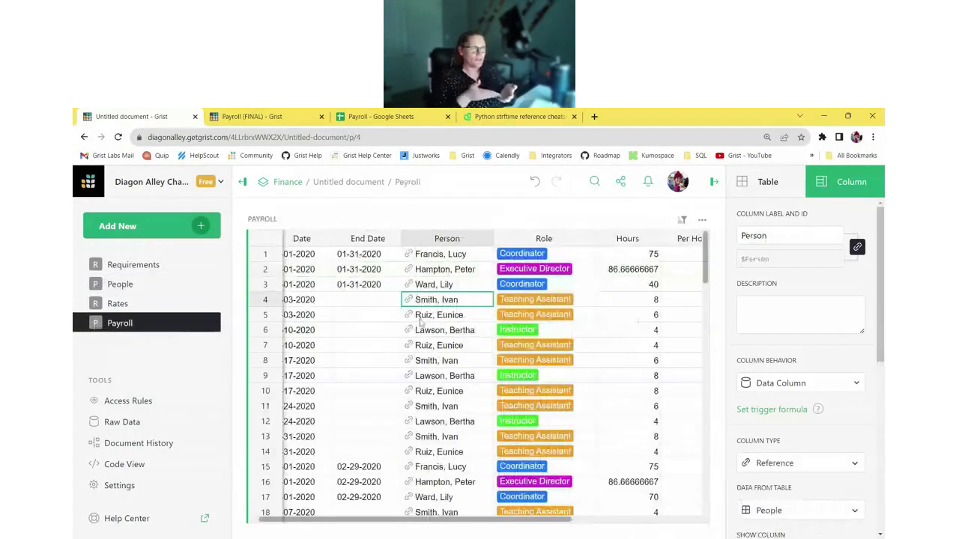
{"action": "left_click", "coordinate": [557, 303]}
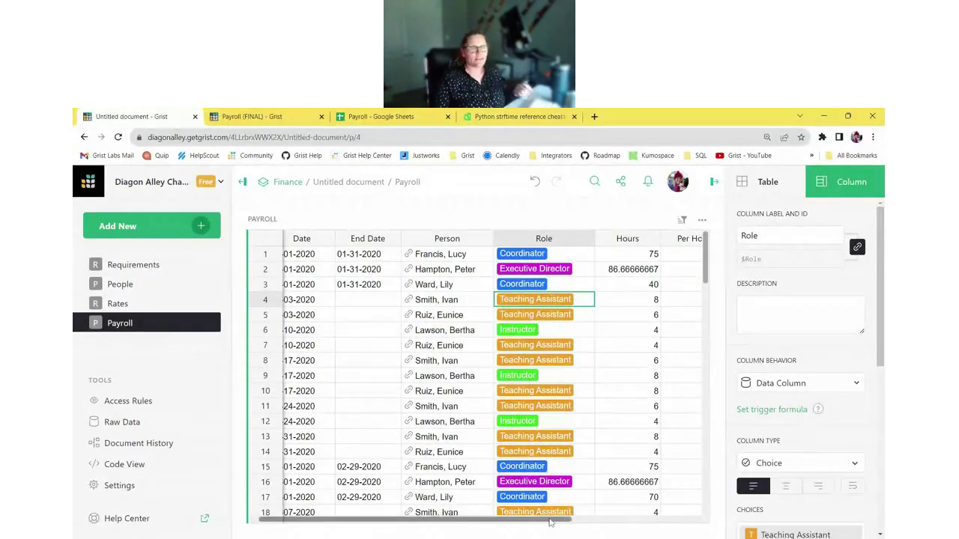
Step: Limit the Payroll table's Hours column to a maximum of 2 decimals and format its Per Hour column as currency
{"action": "left_click_drag", "start_coordinate": [550, 523], "coordinate": [664, 534]}
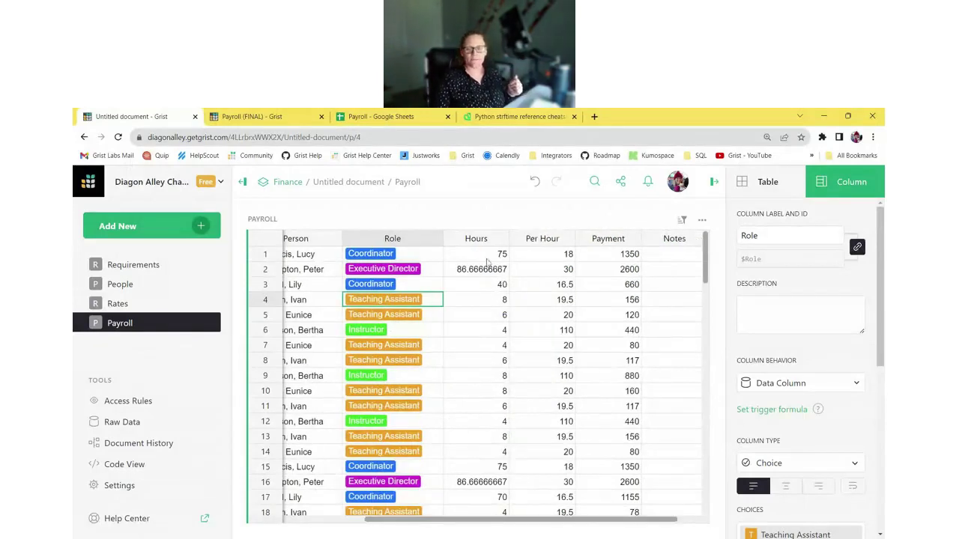
{"action": "left_click", "coordinate": [476, 238]}
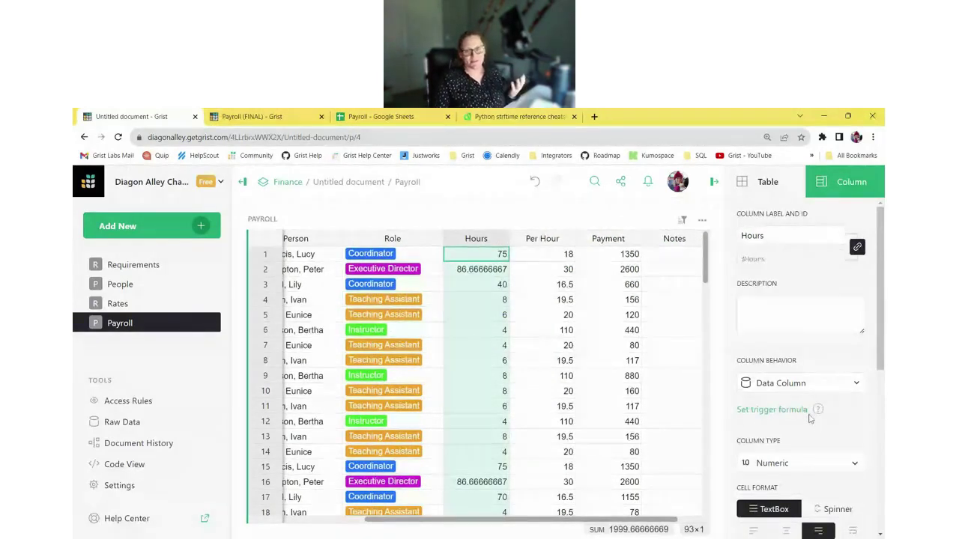
{"action": "scroll", "coordinate": [809, 418], "scroll_direction": "down", "scroll_amount": 5}
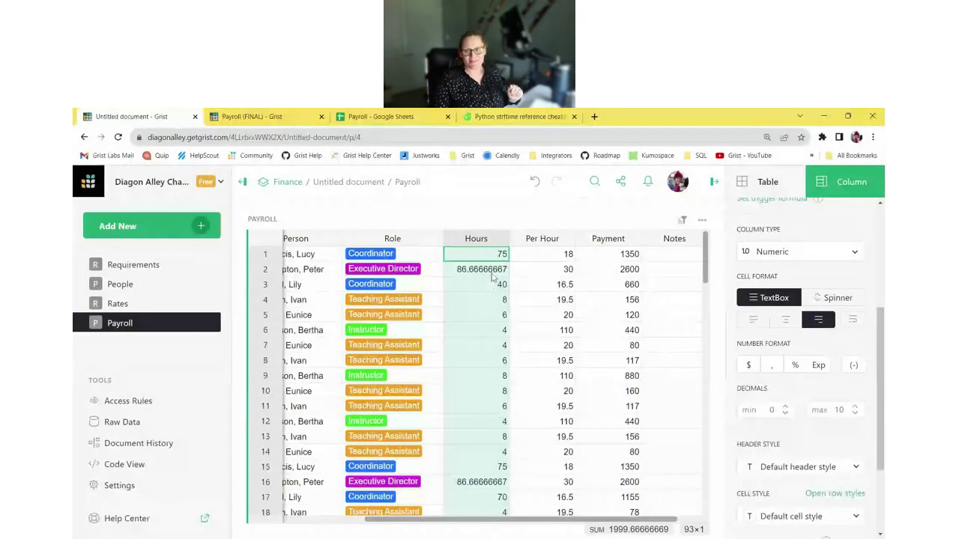
{"action": "left_click", "coordinate": [854, 414]}
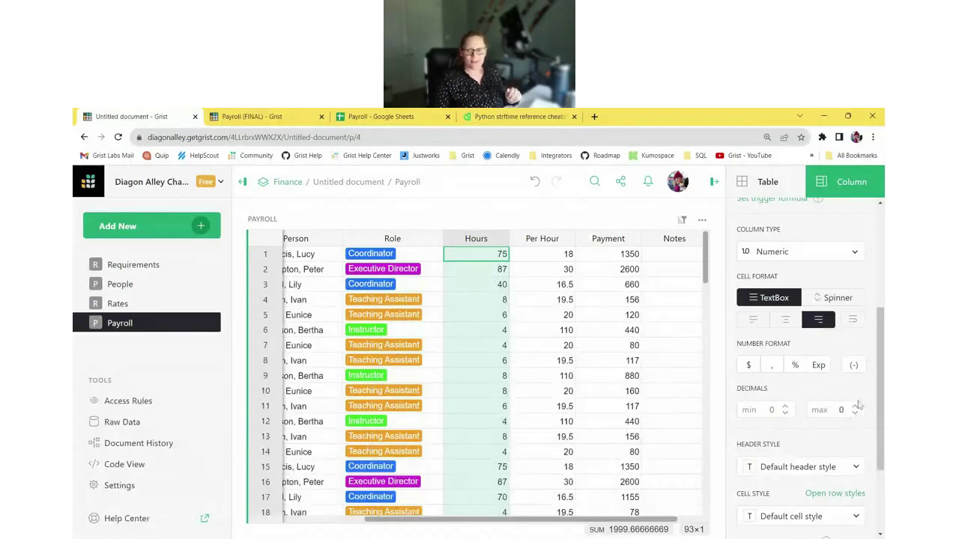
{"action": "left_click", "coordinate": [855, 406]}
{"action": "left_click", "coordinate": [855, 406]}
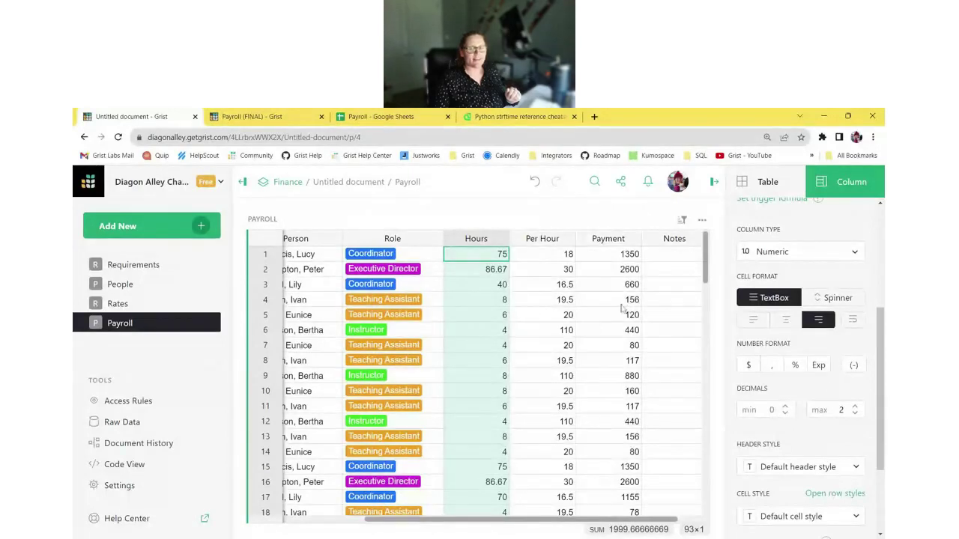
{"action": "left_click", "coordinate": [526, 241]}
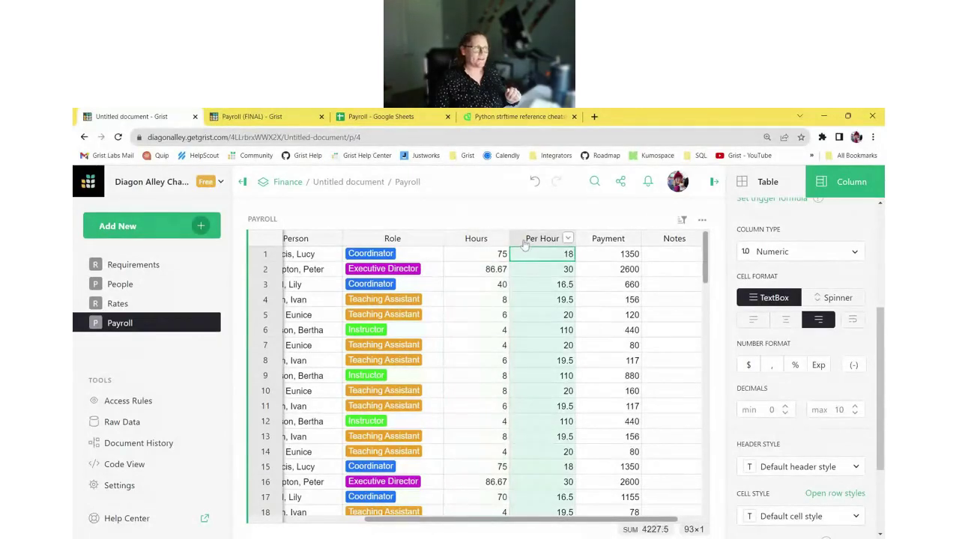
{"action": "left_click", "coordinate": [748, 366]}
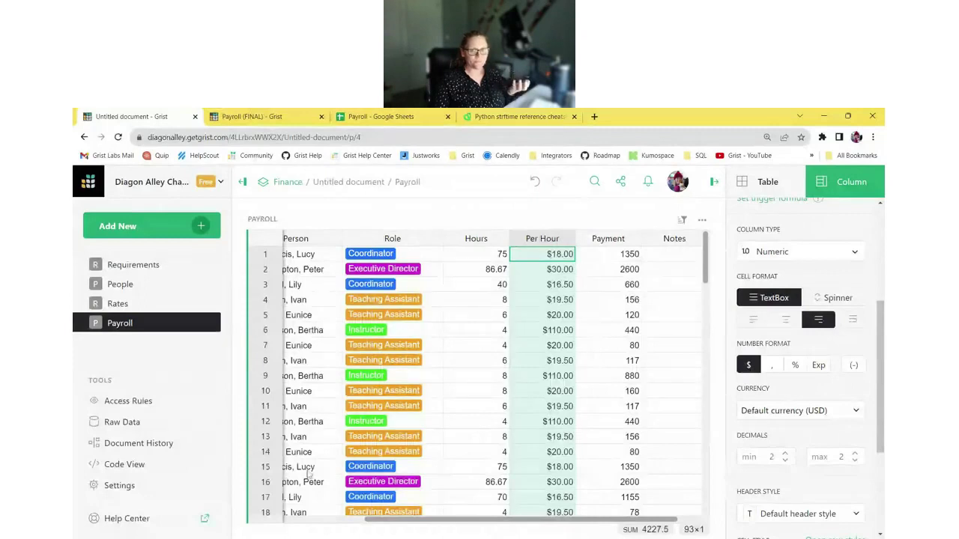
Step: Review the person, rate start, role and hourly rate in rows 1 and 2 of the Rates table, and return to Payroll
{"action": "left_click", "coordinate": [152, 309]}
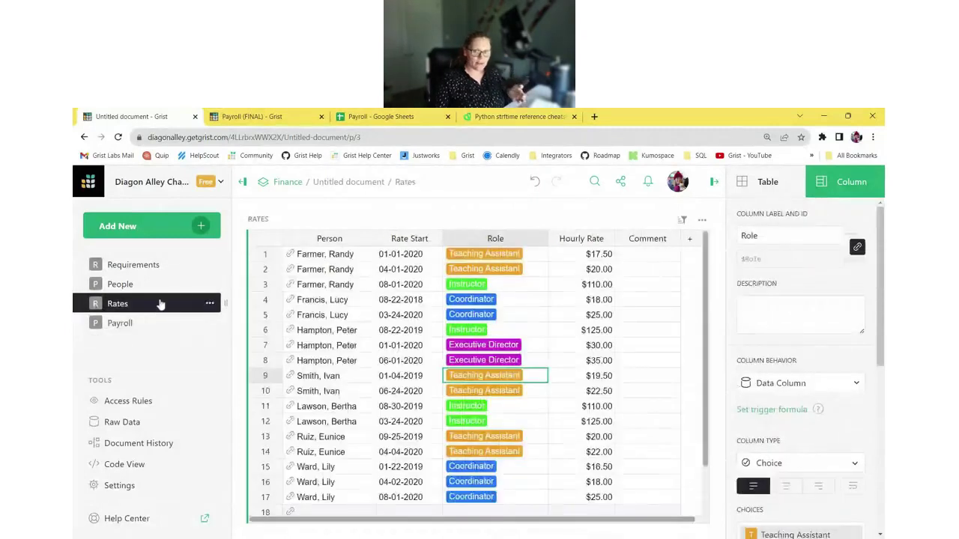
{"action": "left_click_drag", "start_coordinate": [330, 256], "coordinate": [577, 275]}
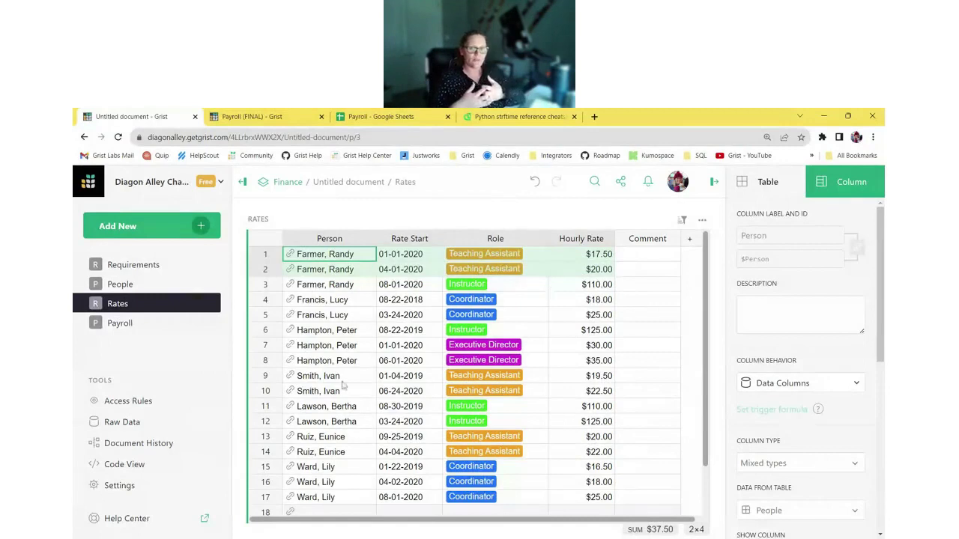
{"action": "left_click", "coordinate": [147, 327]}
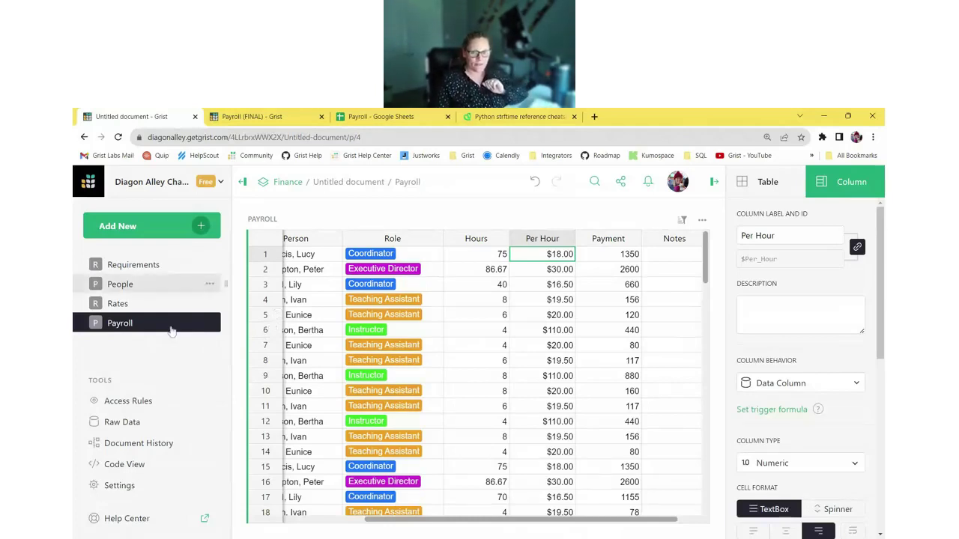
Step: Add a Rates table widget to the Payroll page, place it below the Payroll table, and enlarge the working area
{"action": "left_click", "coordinate": [184, 215]}
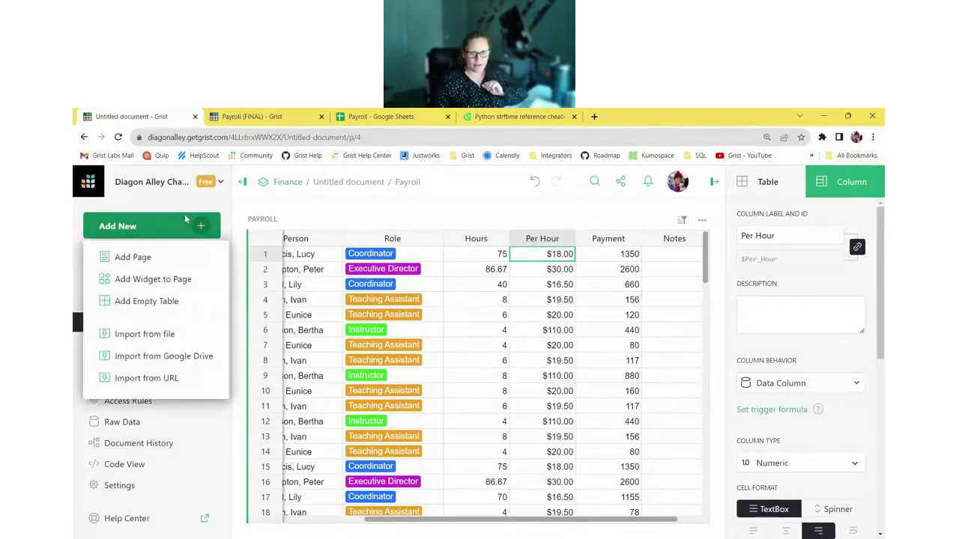
{"action": "left_click", "coordinate": [189, 277]}
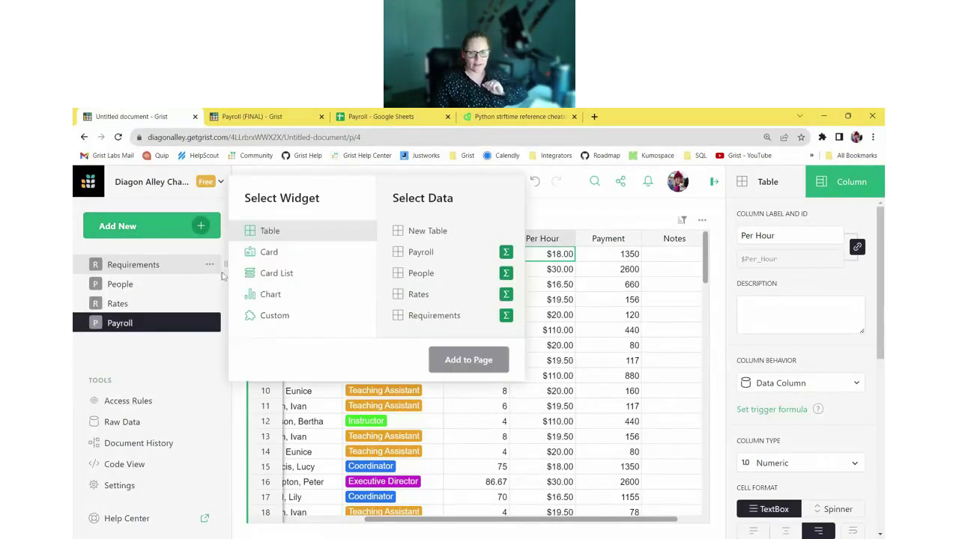
{"action": "left_click", "coordinate": [416, 294]}
{"action": "left_click", "coordinate": [500, 361]}
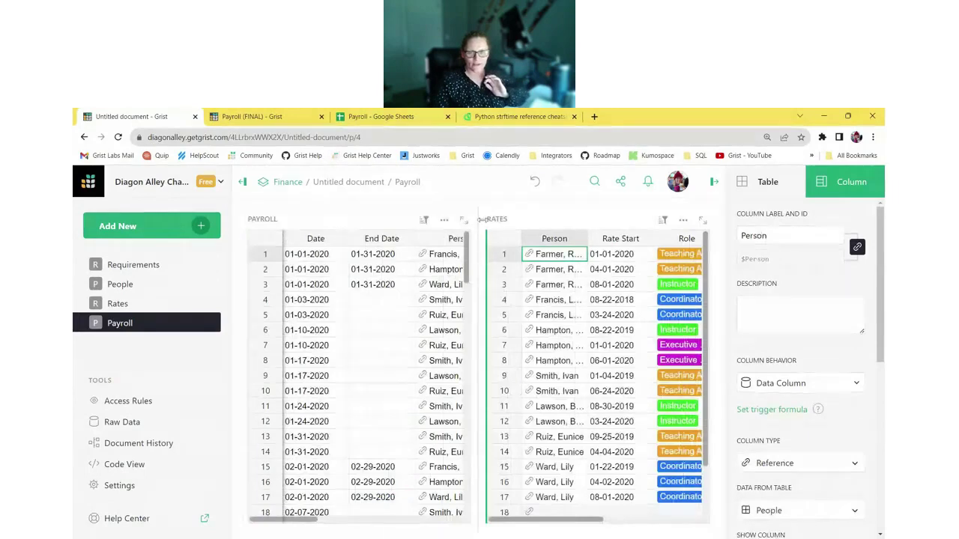
{"action": "left_click_drag", "start_coordinate": [483, 219], "coordinate": [441, 390]}
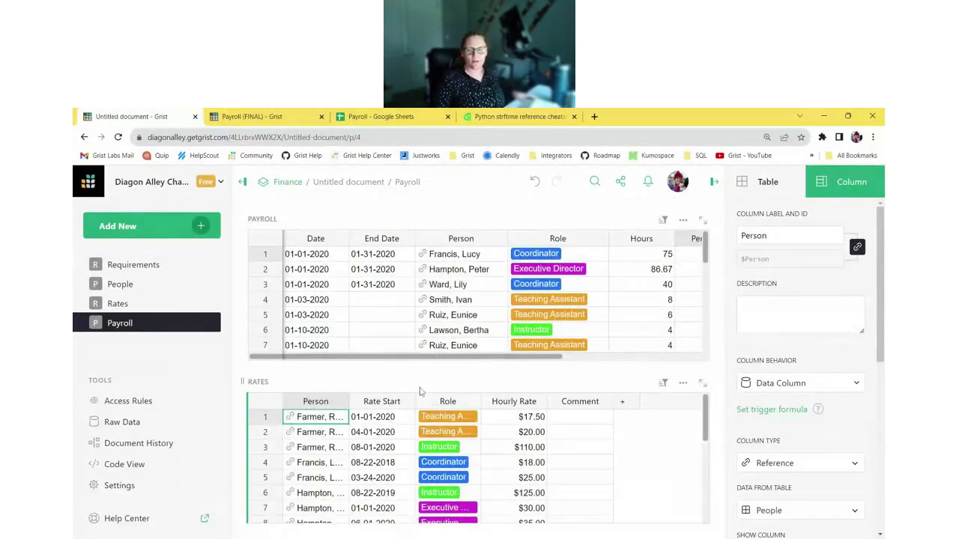
{"action": "left_click", "coordinate": [242, 181]}
{"action": "left_click", "coordinate": [714, 182]}
{"action": "key", "text": "ctrl+plus"}
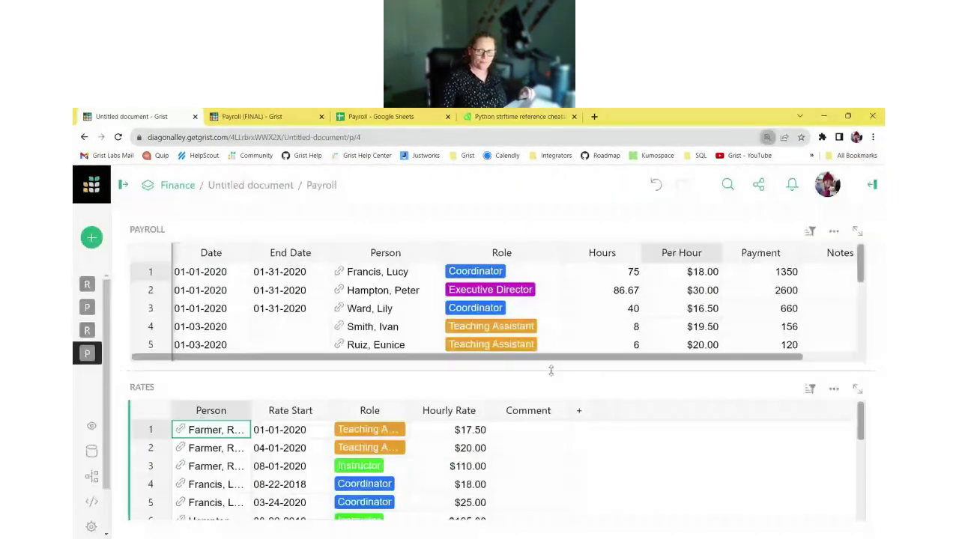
Step: Start a formula in the Payroll table's Per Hour column with the comment "# Get all the rates for the Person and Role in this row."
{"action": "left_click", "coordinate": [676, 276]}
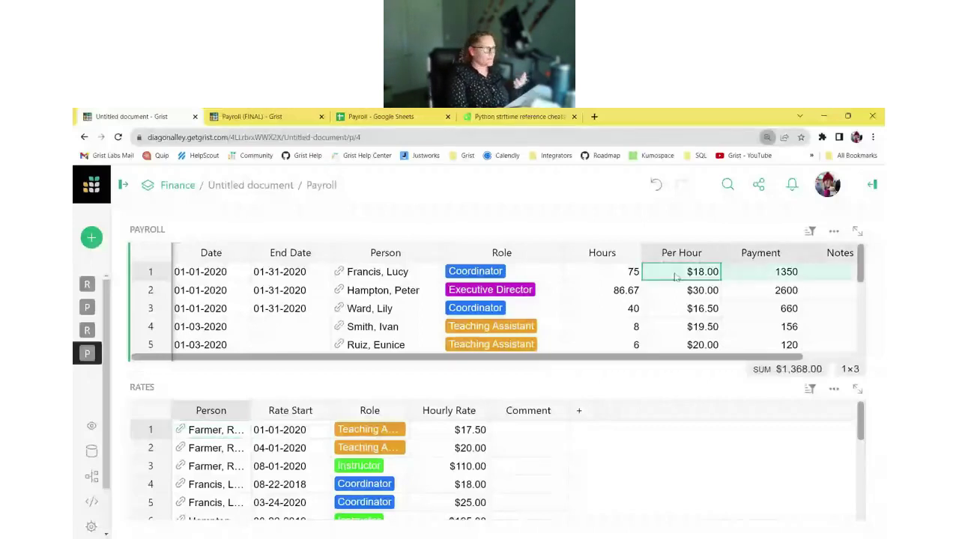
{"action": "left_click", "coordinate": [676, 278]}
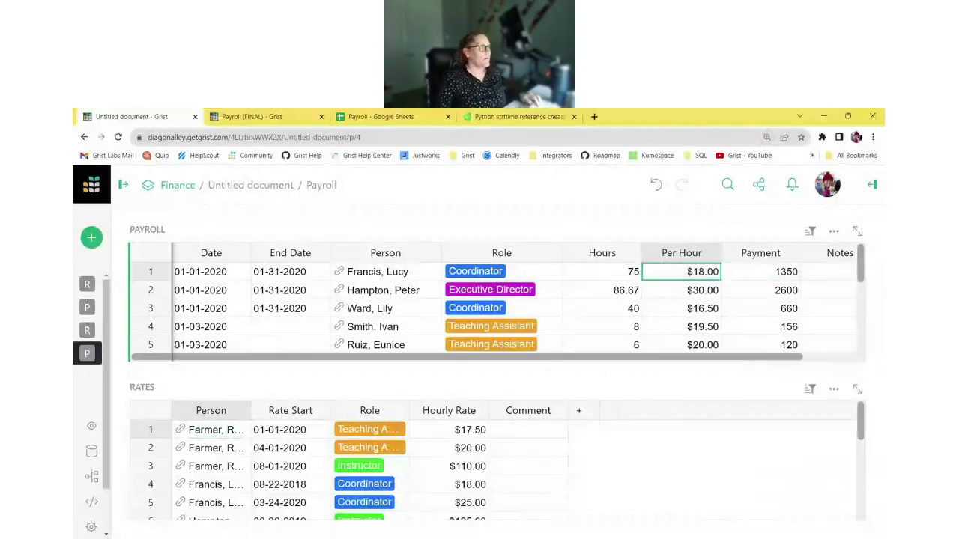
{"action": "type", "text": "="}
{"action": "left_click", "coordinate": [621, 246]}
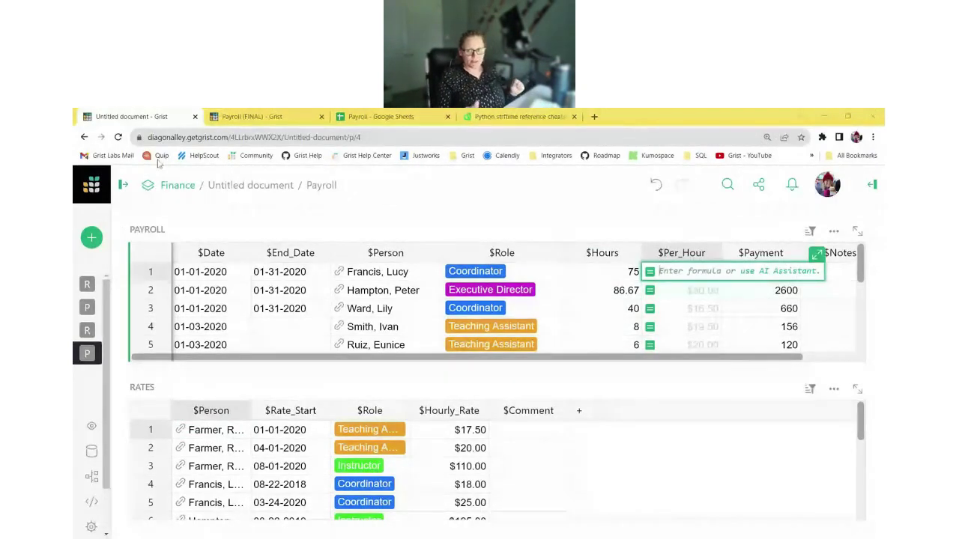
{"action": "type", "text": "# Get all the rates for the Person and Role in this row."}
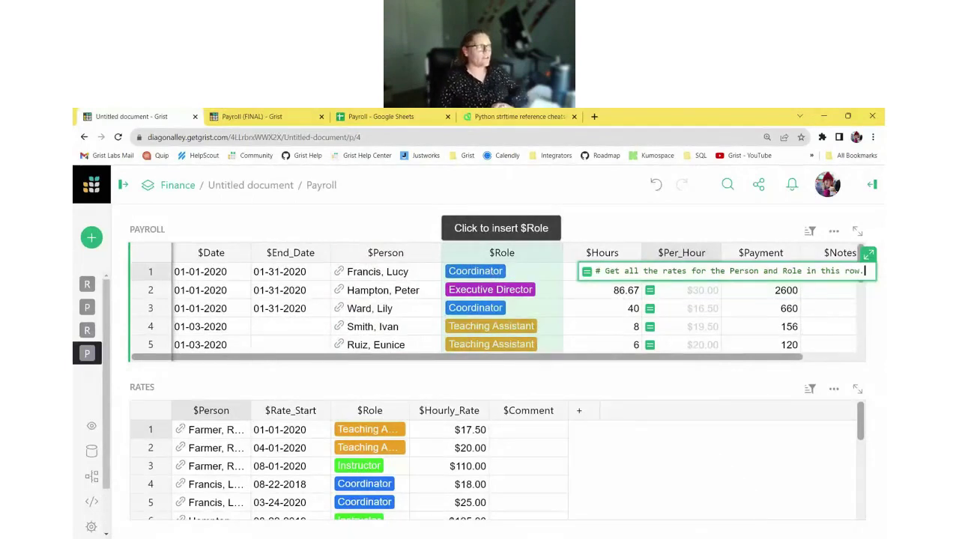
{"action": "key", "text": "shift+Return"}
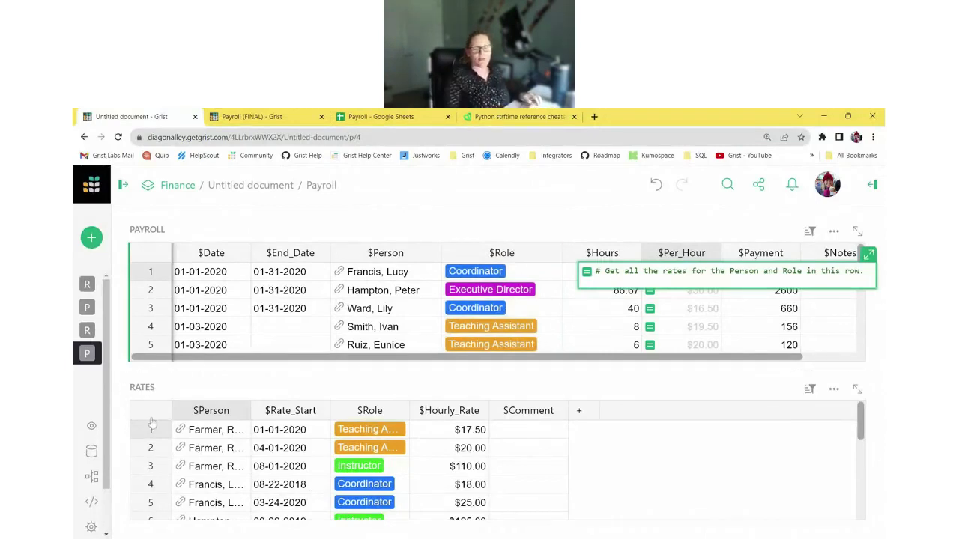
Step: Add the lookup Rates.lookupRecords(Person=$Person) on the formula's second line, below the comment
{"action": "type", "text": "Rates.lookup"}
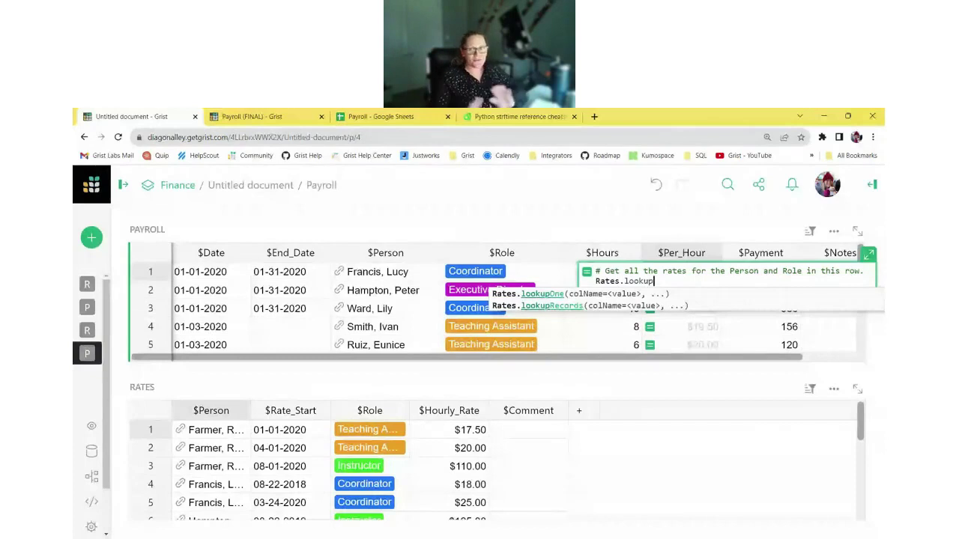
{"action": "left_click", "coordinate": [627, 307]}
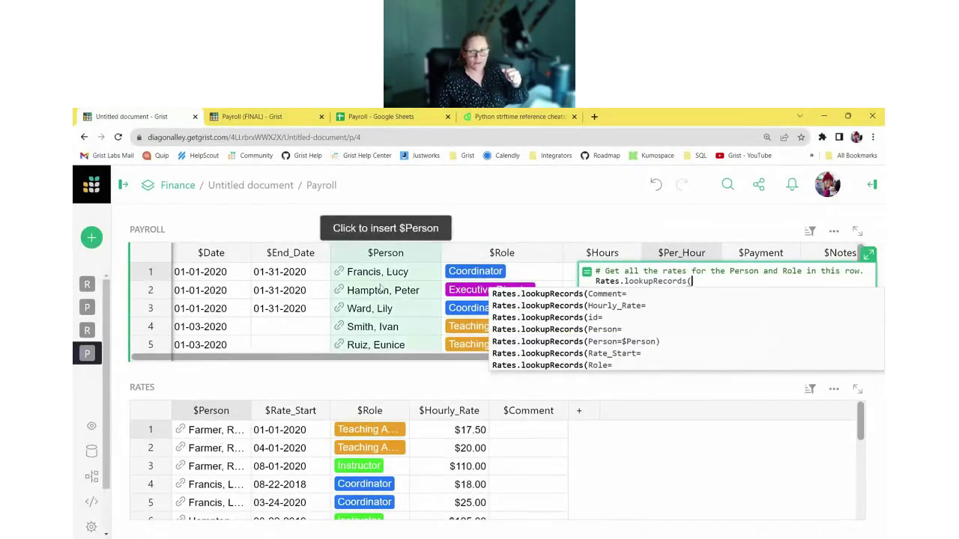
{"action": "left_click", "coordinate": [598, 343]}
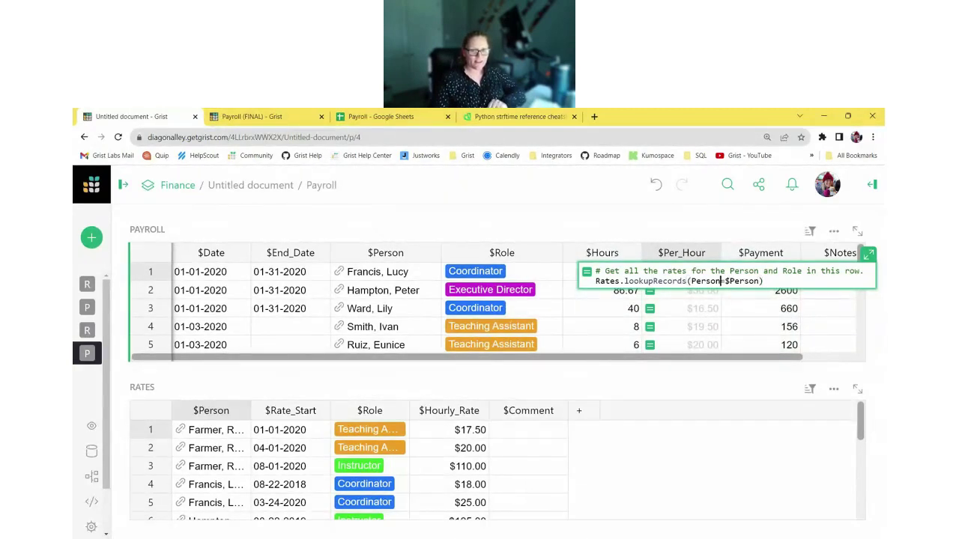
{"action": "double_click", "coordinate": [694, 281]}
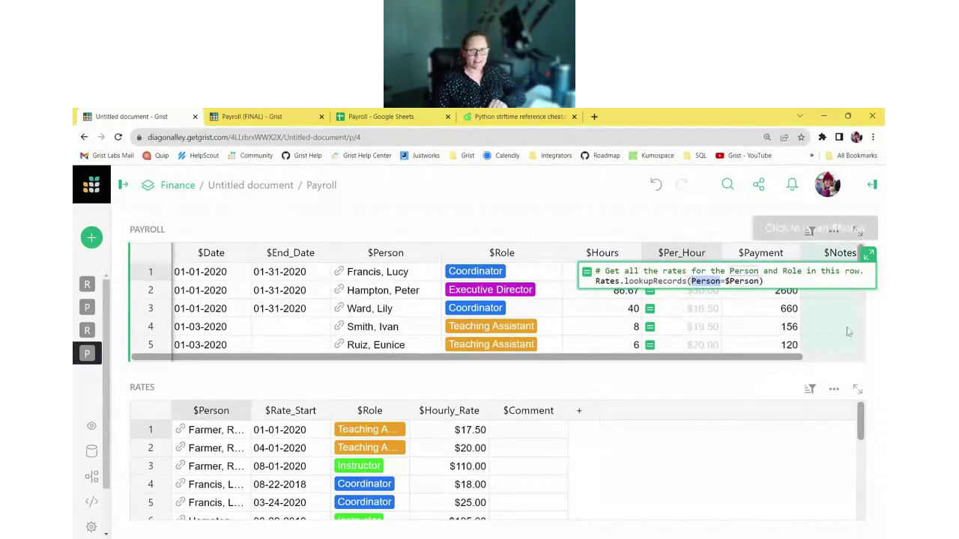
{"action": "left_click_drag", "start_coordinate": [728, 281], "coordinate": [759, 281]}
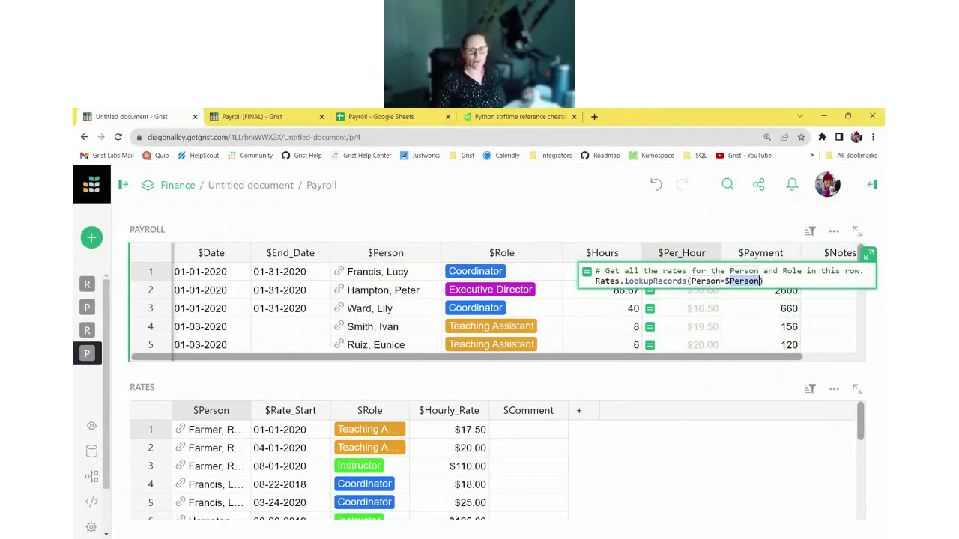
Step: Extend the lookupRecords call with a second condition, Role=$Role, after the Person condition
{"action": "left_click", "coordinate": [760, 281]}
{"action": "type", "text": ","}
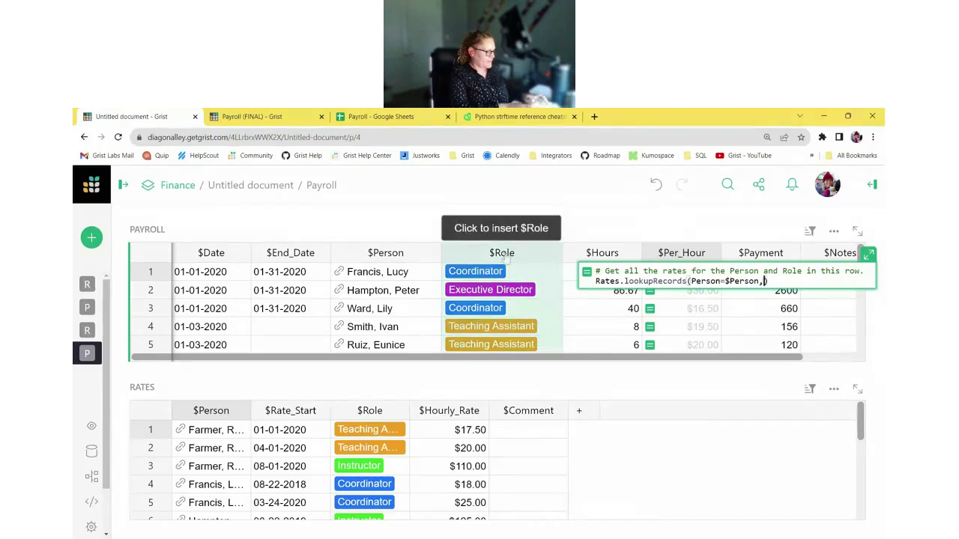
{"action": "type", "text": "Role="}
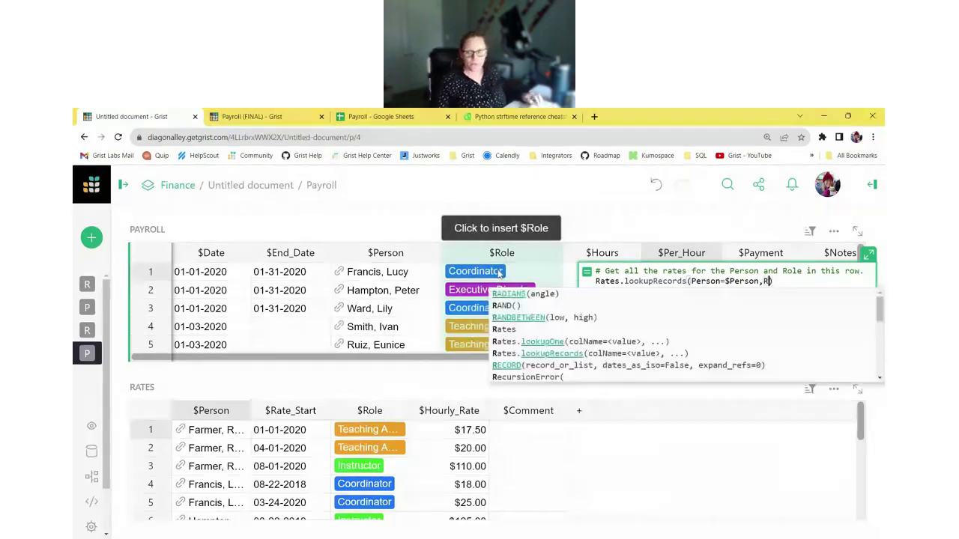
{"action": "type", "text": "$Role"}
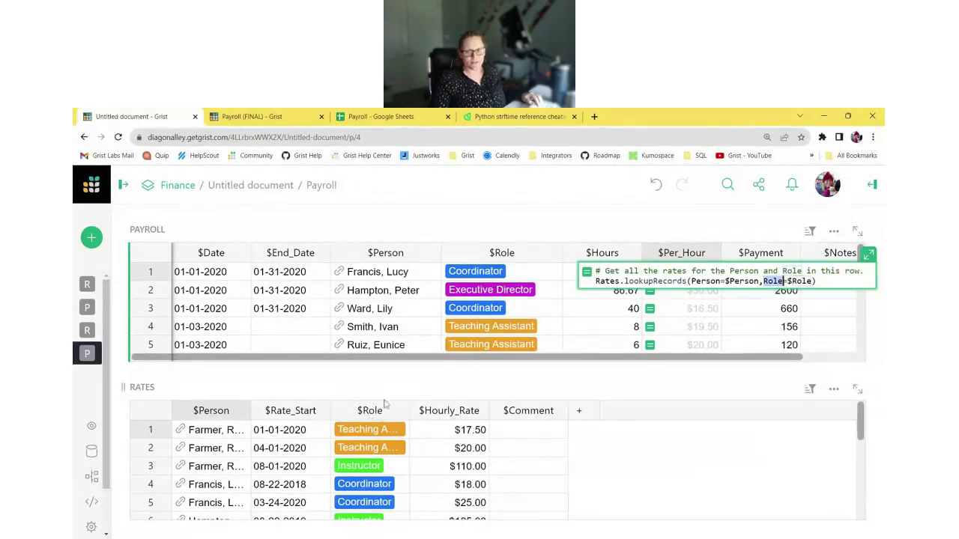
{"action": "left_click", "coordinate": [791, 281]}
{"action": "left_click_drag", "start_coordinate": [791, 281], "coordinate": [814, 281]}
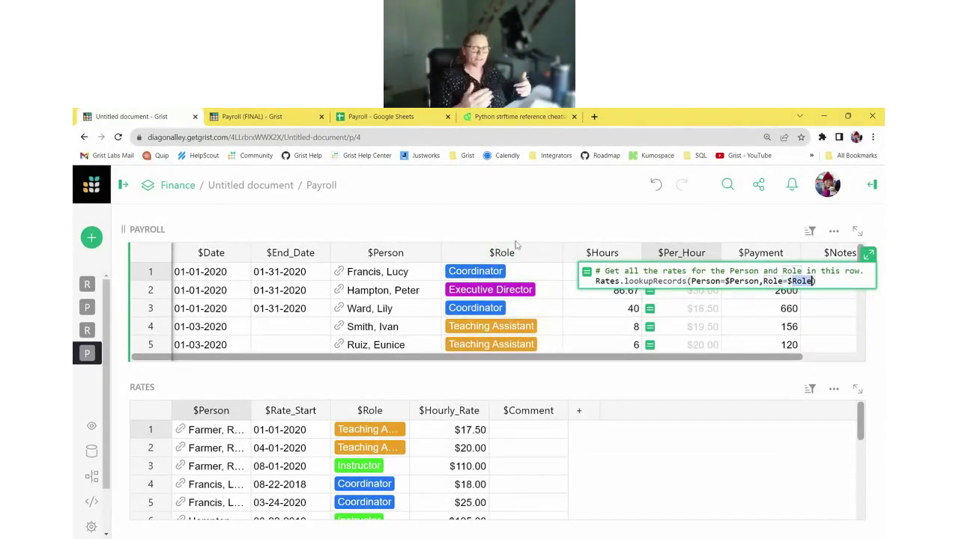
Step: Save the lookupRecords formula in the Payroll table's Per Hour column and widen that column to fit the returned record lists
{"action": "left_click", "coordinate": [818, 281]}
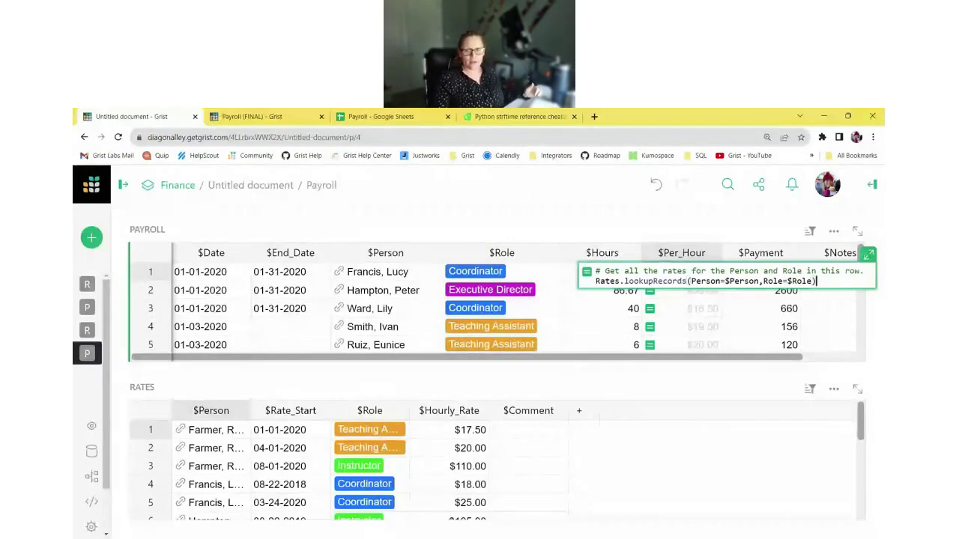
{"action": "key", "text": "Return"}
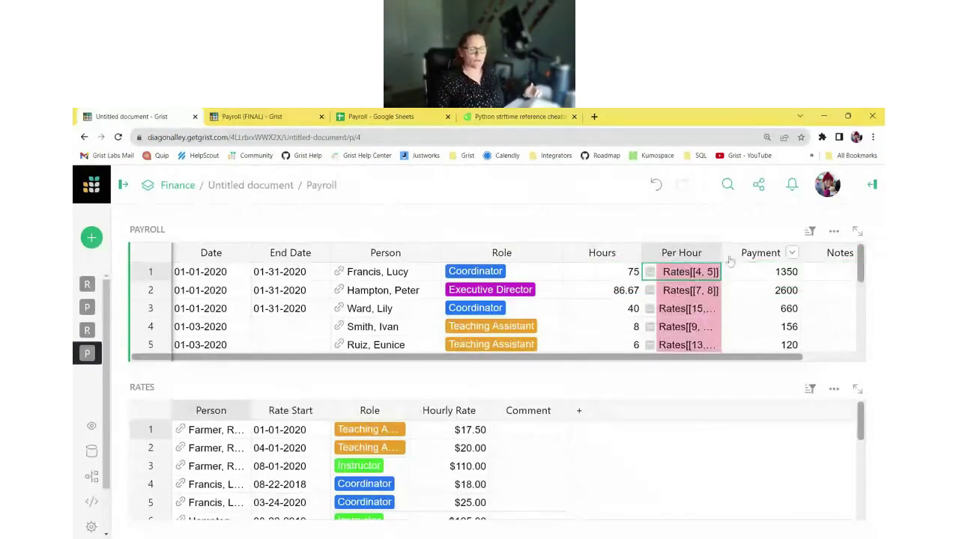
{"action": "left_click_drag", "start_coordinate": [721, 254], "coordinate": [766, 253]}
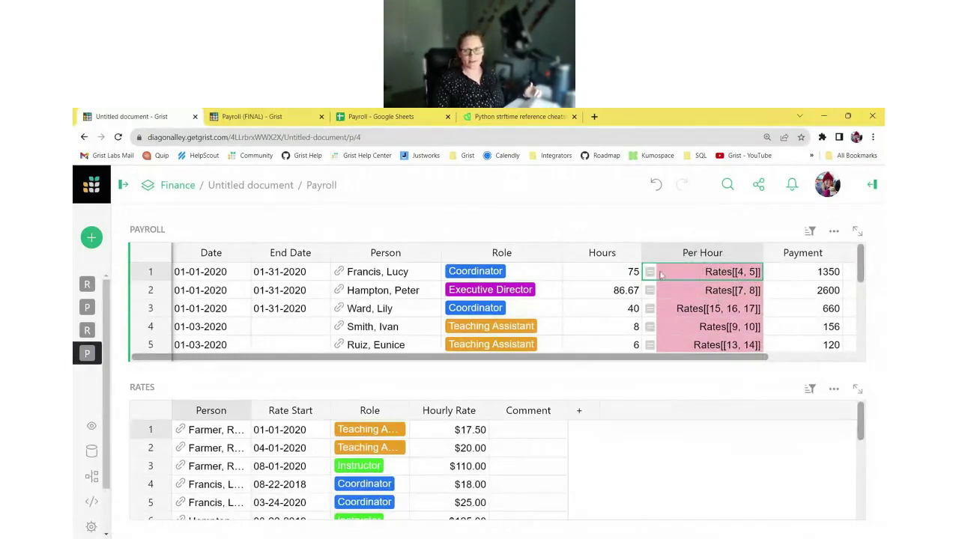
Step: Widen the Rates table's Person column and compare its records with the lookup results in Payroll rows 1 and 3
{"action": "left_click", "coordinate": [363, 277]}
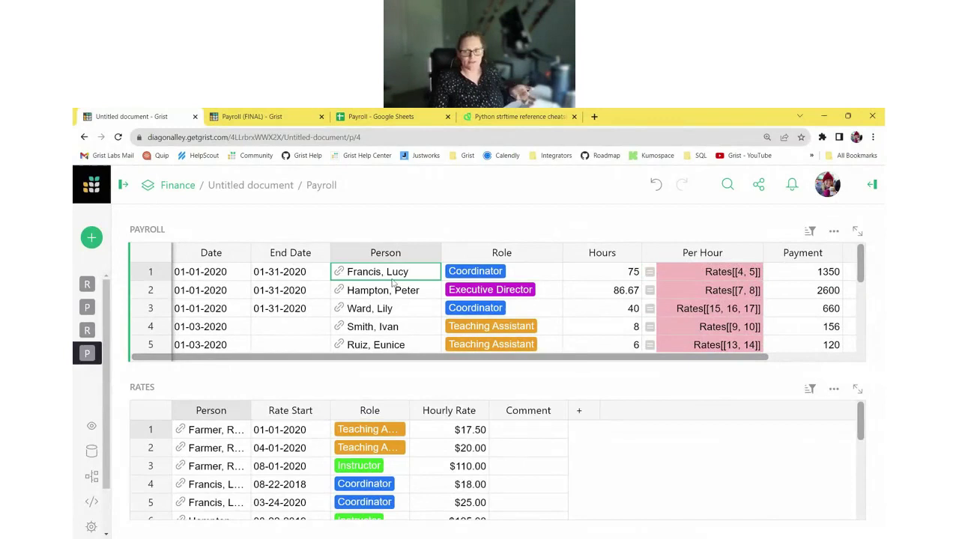
{"action": "left_click", "coordinate": [661, 271]}
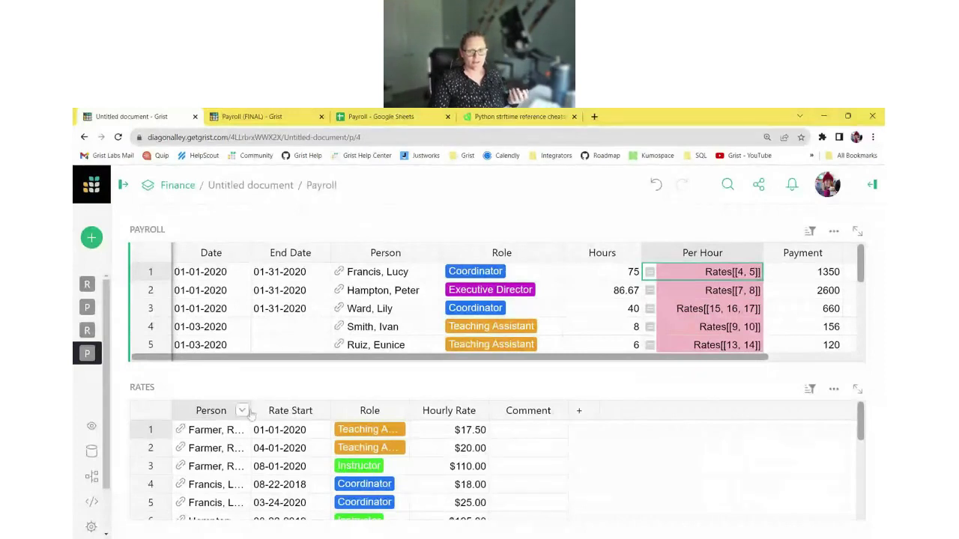
{"action": "left_click_drag", "start_coordinate": [250, 411], "coordinate": [293, 410]}
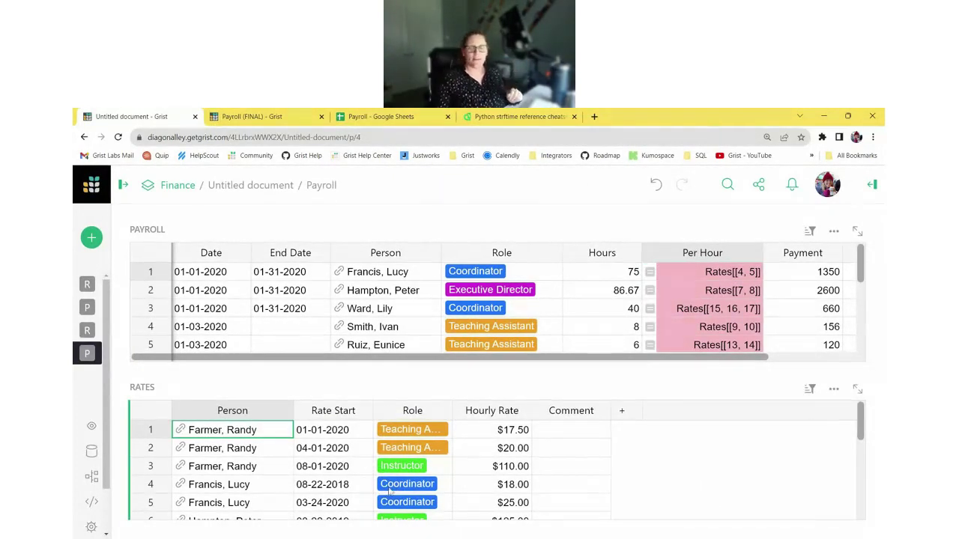
{"action": "left_click_drag", "start_coordinate": [273, 485], "coordinate": [476, 508]}
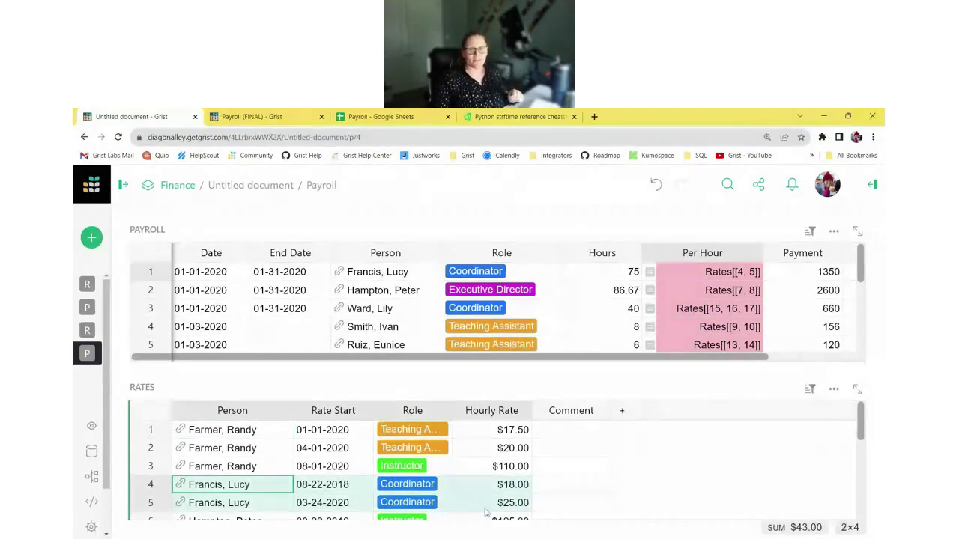
{"action": "left_click", "coordinate": [663, 312]}
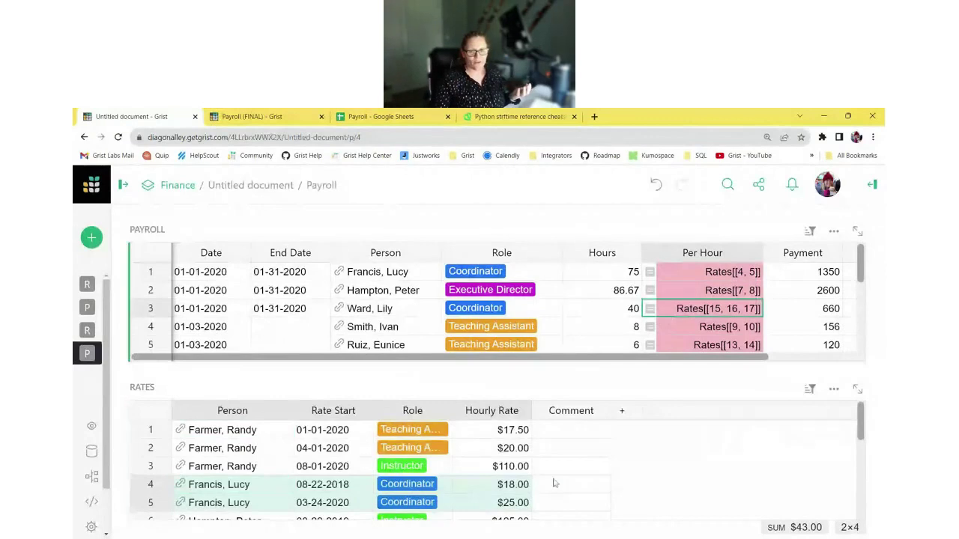
{"action": "scroll", "coordinate": [555, 483], "scroll_direction": "down", "scroll_amount": 2}
{"action": "scroll", "coordinate": [554, 483], "scroll_direction": "down", "scroll_amount": 3}
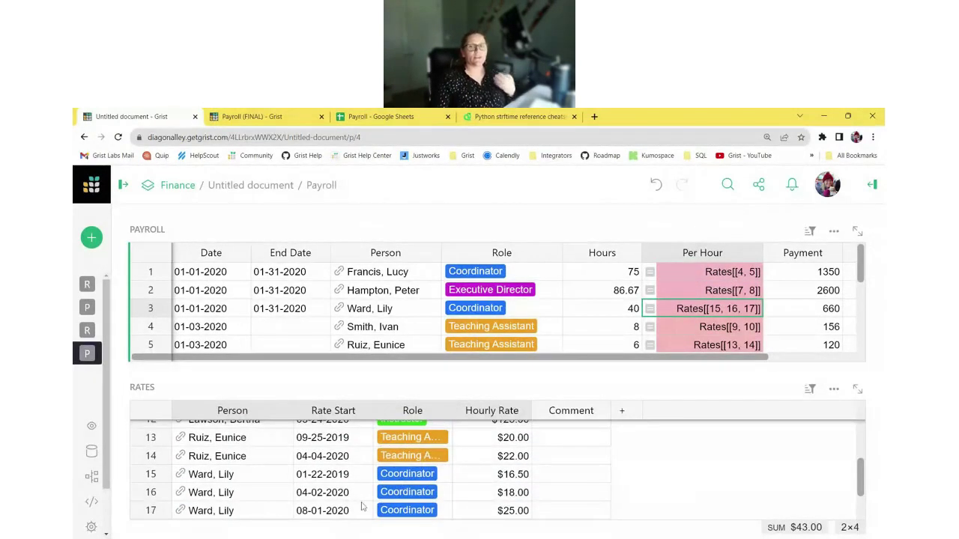
{"action": "left_click_drag", "start_coordinate": [391, 480], "coordinate": [397, 515]}
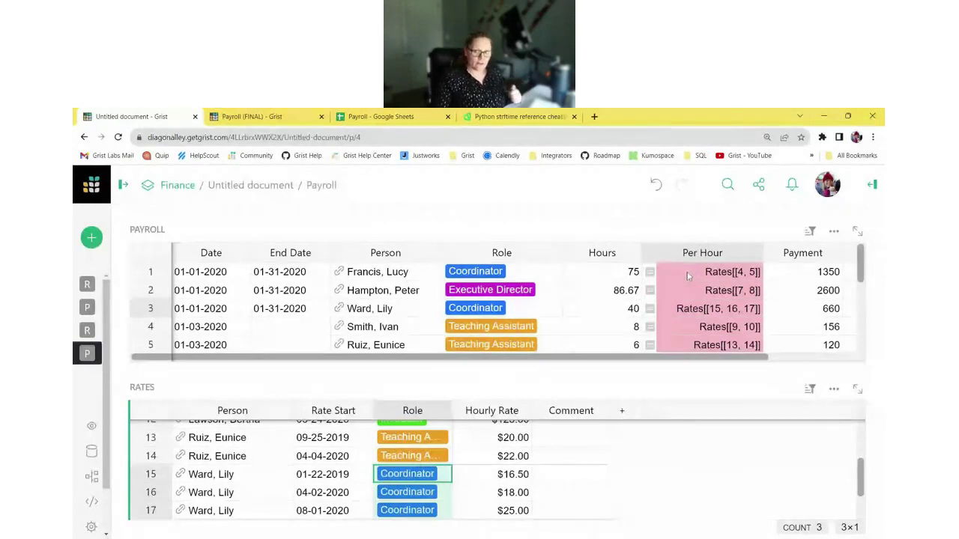
Step: Reopen the Per Hour formula and assign the lookupRecords result to a variable named rates
{"action": "left_click", "coordinate": [744, 274]}
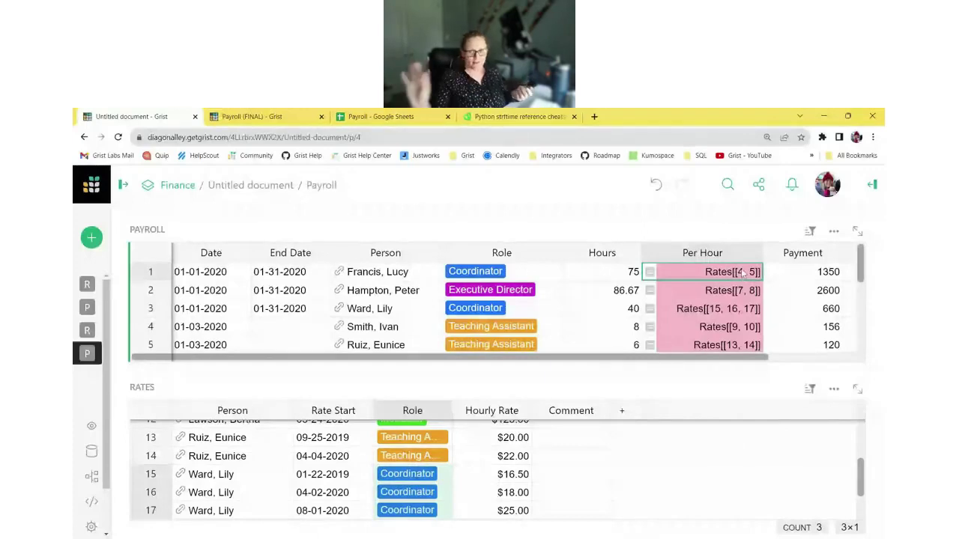
{"action": "double_click", "coordinate": [744, 274]}
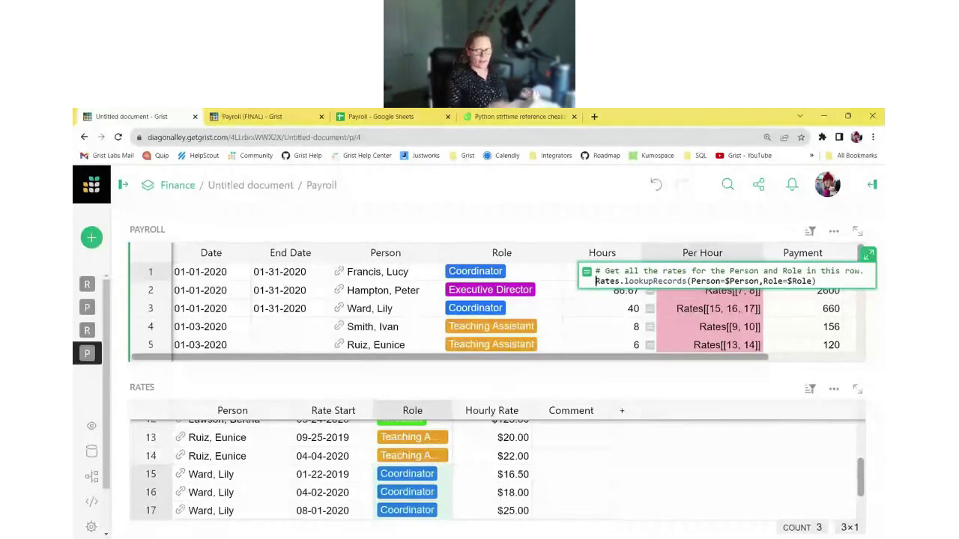
{"action": "type", "text": "rate"}
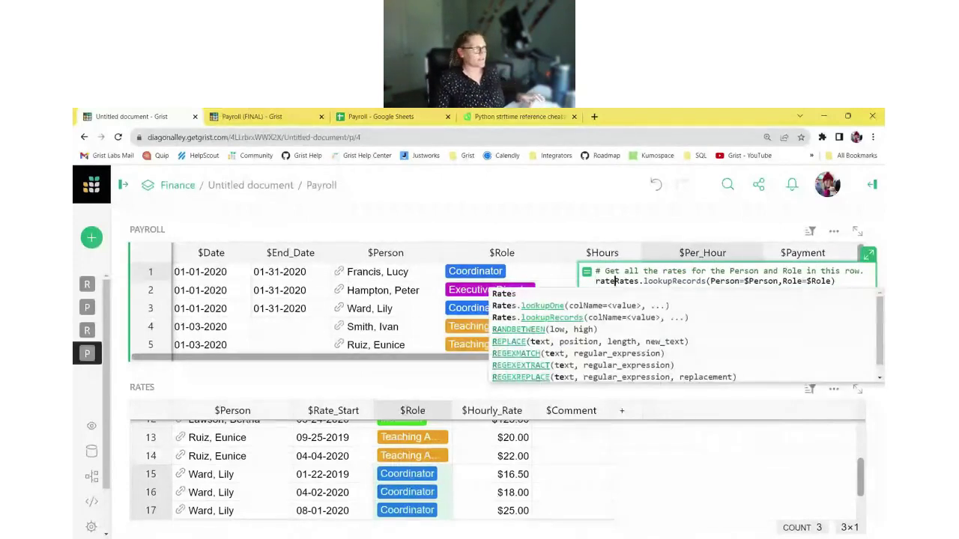
{"action": "type", "text": "s ="}
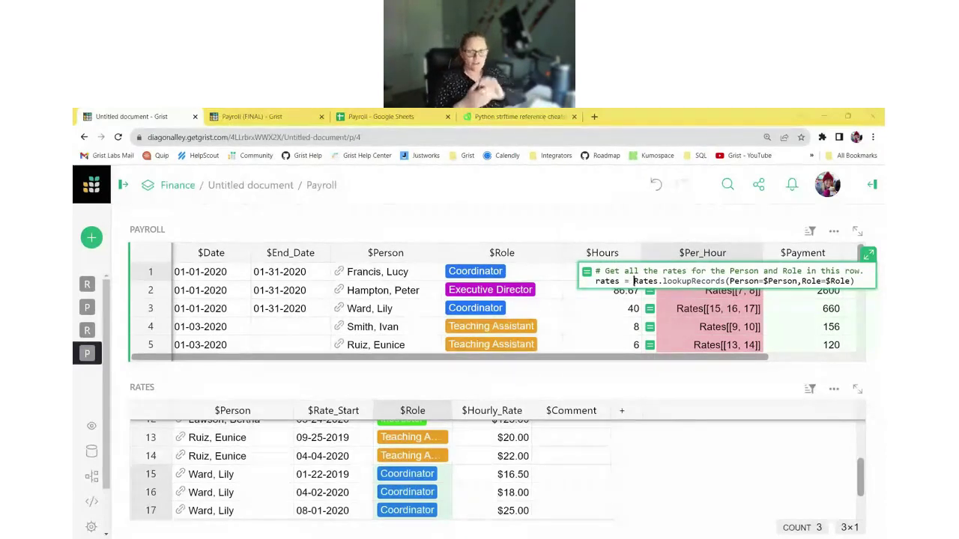
Step: Below a blank line, add the comment "# Pick out only those rates whose Rate_Start is on or before this row's Date."
{"action": "key", "text": "End"}
{"action": "key", "text": "shift+Return"}
{"action": "key", "text": "shift+Return"}
{"action": "type", "text": "# Pick out only those rates whose Rate_Start is on or before this row's Date."}
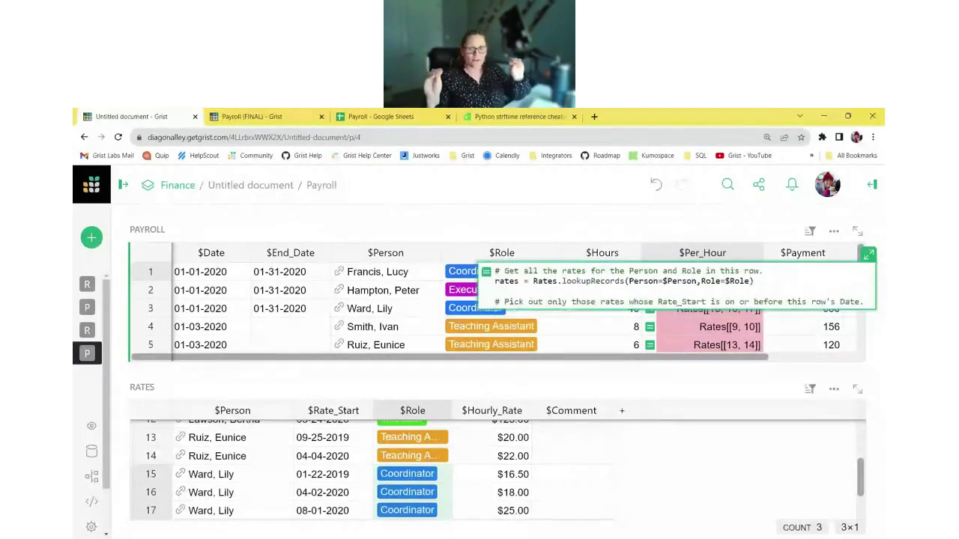
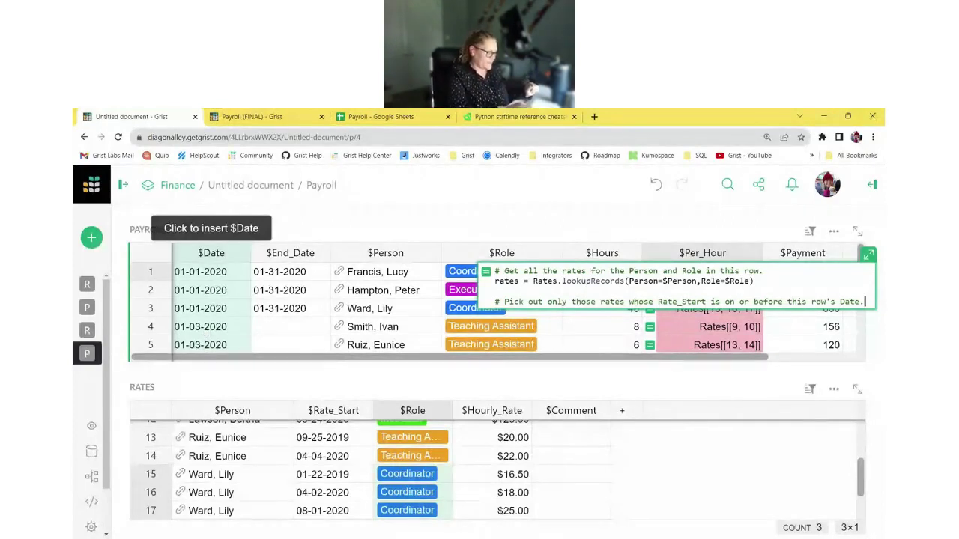
Step: Start a bracketed list expression with "[r" on a new line below the Rate_Start comment
{"action": "key", "text": "shift+Return"}
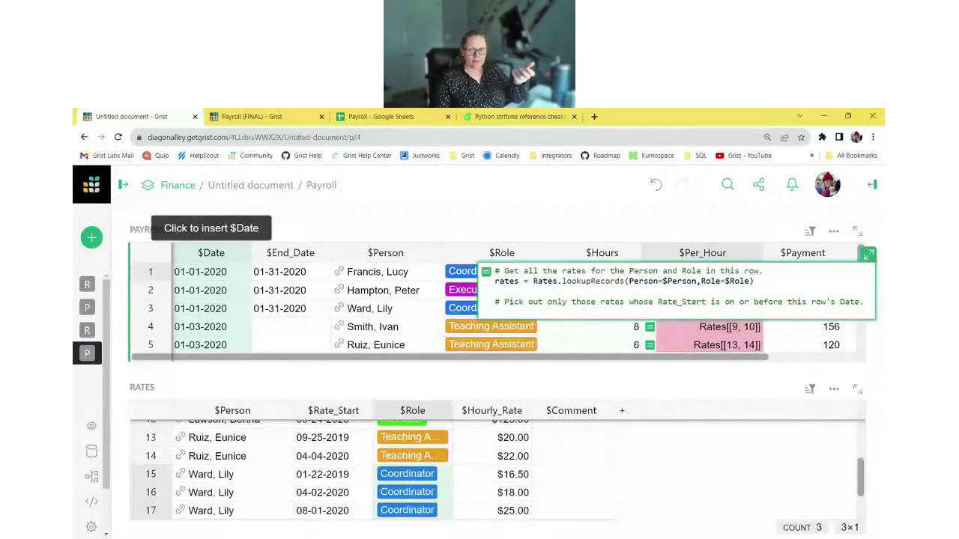
{"action": "type", "text": "["}
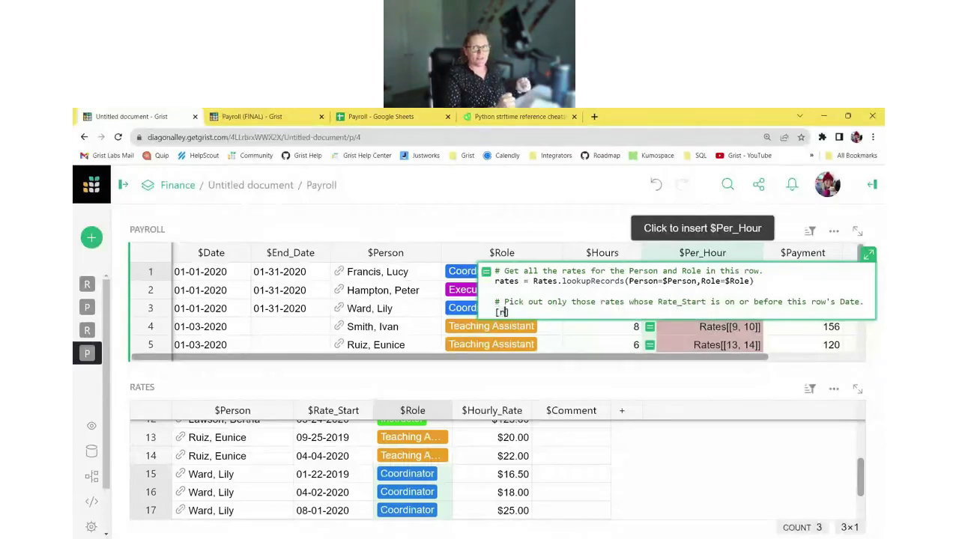
Step: Complete the filter line in the Per_Hour formula as [r for r in rates if r.Rate_Start <= $Date] and save it
{"action": "type", "text": "r"}
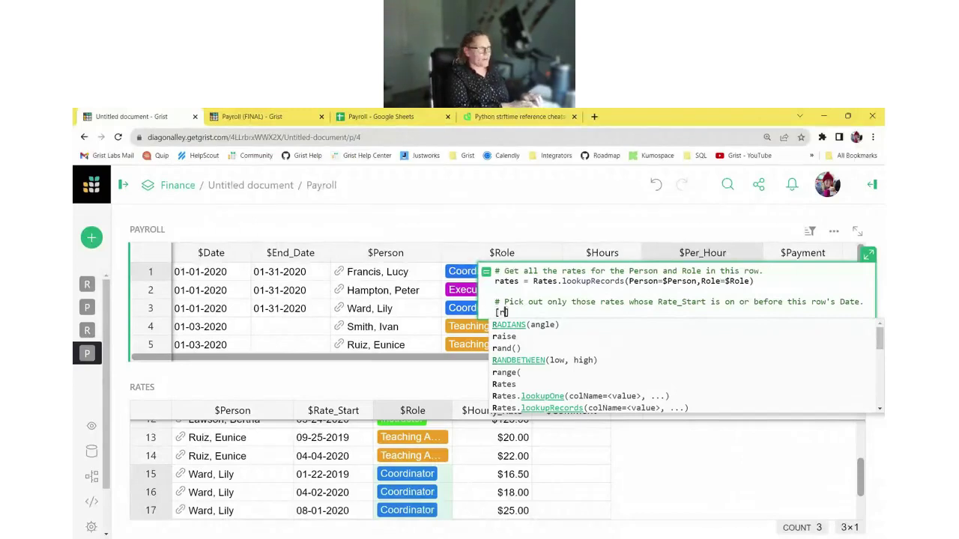
{"action": "type", "text": "for r"}
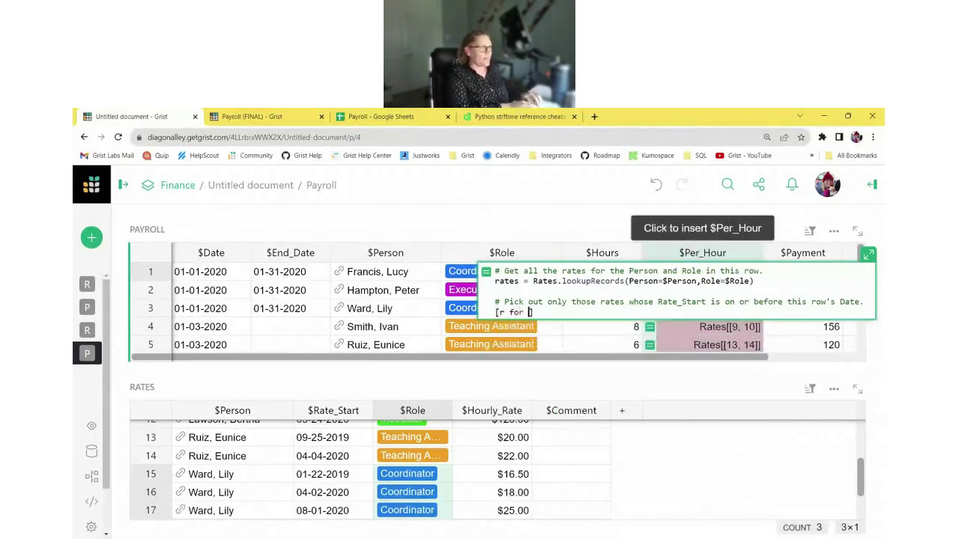
{"action": "type", "text": " in rates"}
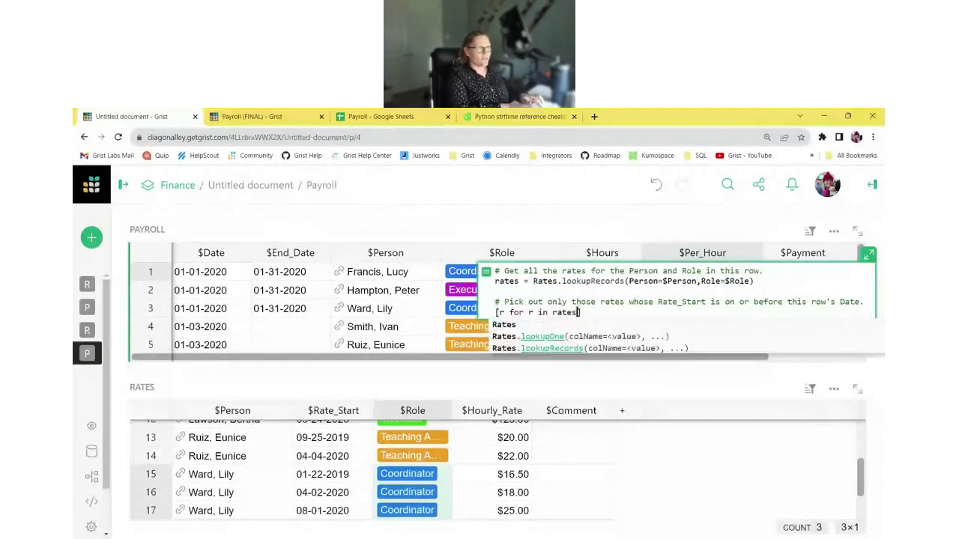
{"action": "type", "text": " if r."}
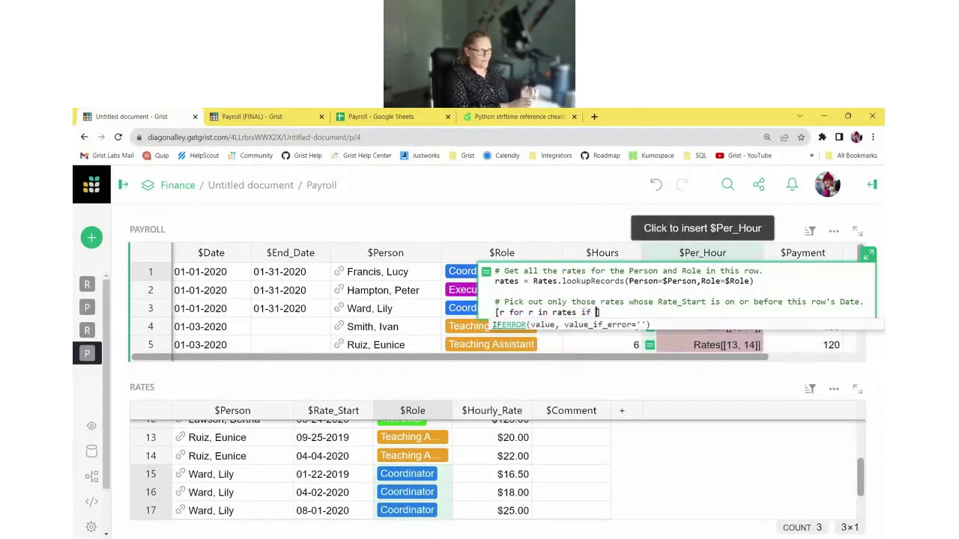
{"action": "type", "text": "Rate_Star"}
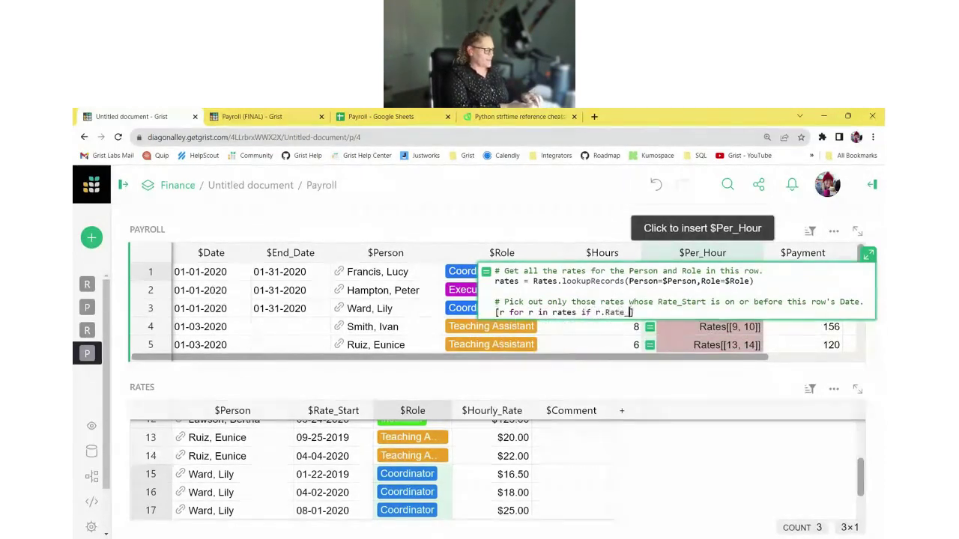
{"action": "type", "text": "t <="}
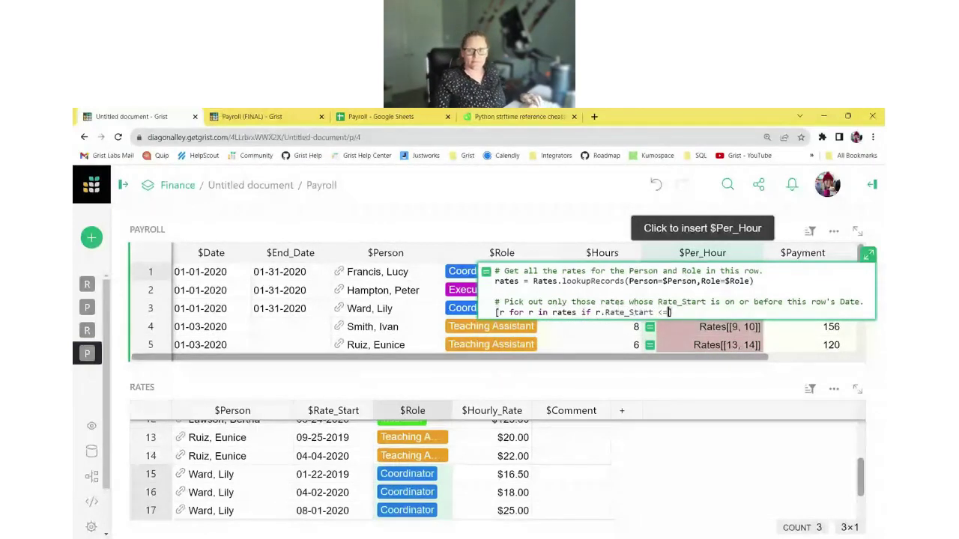
{"action": "type", "text": "$Date"}
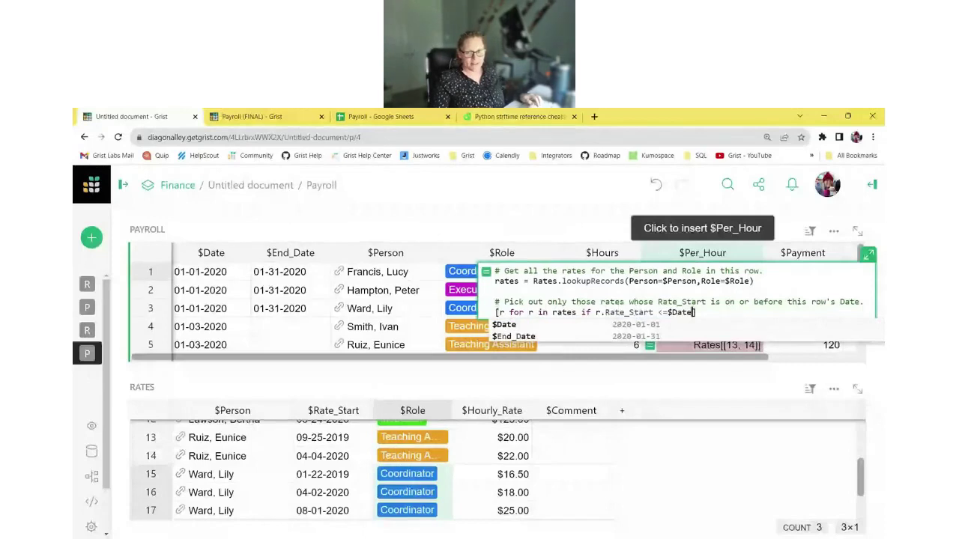
{"action": "key", "text": "Left"}
{"action": "key", "text": "Left"}
{"action": "key", "text": "Left"}
{"action": "key", "text": "Left"}
{"action": "key", "text": "Left"}
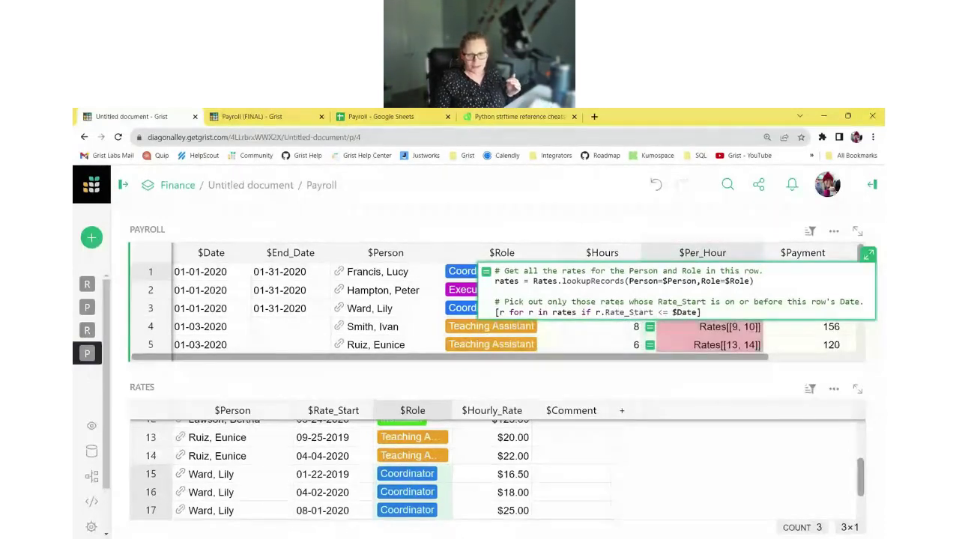
{"action": "key", "text": "Home"}
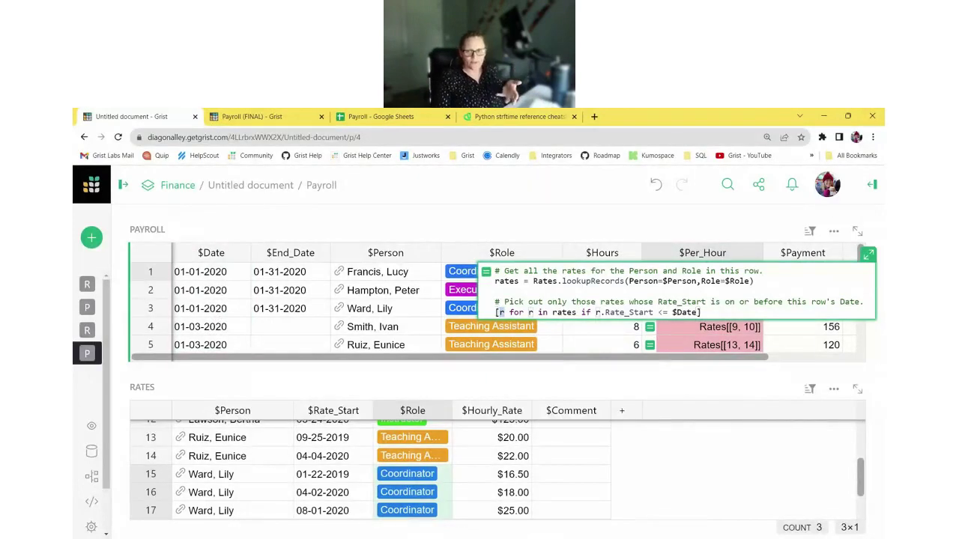
{"action": "left_click", "coordinate": [702, 313]}
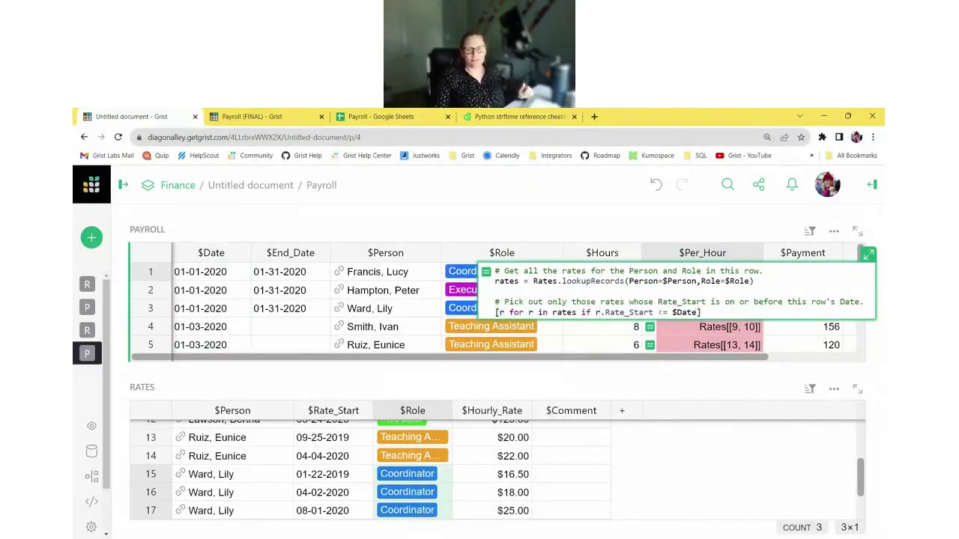
{"action": "key", "text": "Return"}
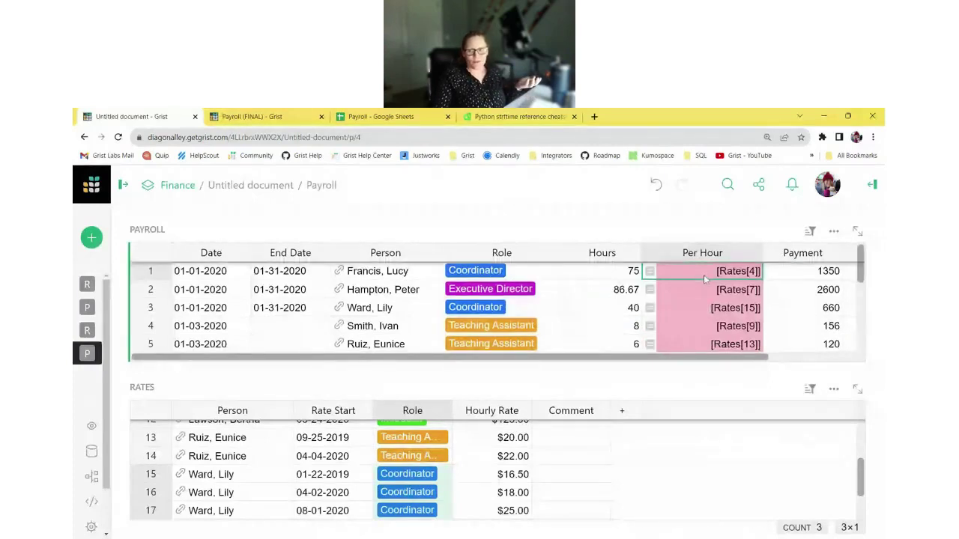
Step: Compare the Per Hour result in Payroll row 41, dated 04-01-2020, with the Rate Start dates in Rates rows 4 and 5
{"action": "scroll", "coordinate": [703, 275], "scroll_direction": "down", "scroll_amount": 3}
{"action": "scroll", "coordinate": [703, 278], "scroll_direction": "down", "scroll_amount": 5}
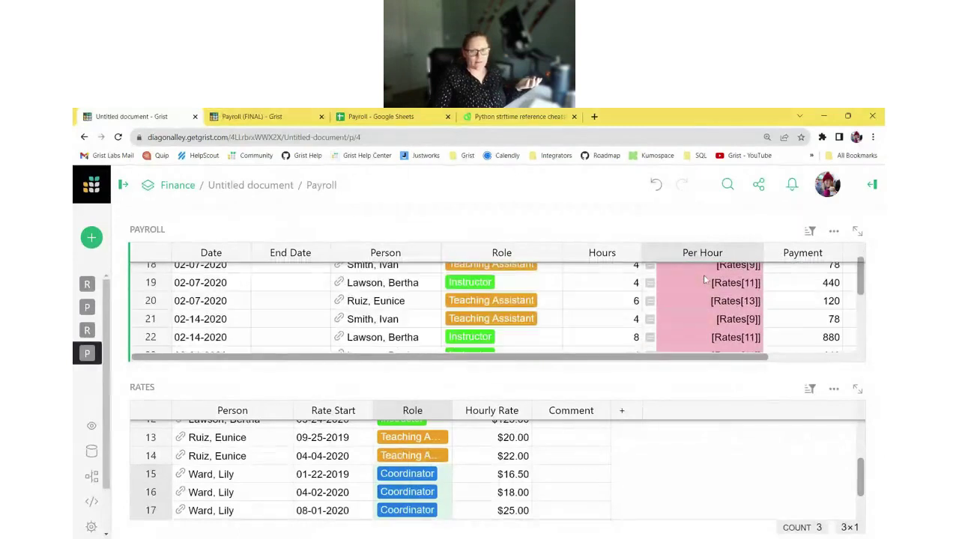
{"action": "scroll", "coordinate": [704, 280], "scroll_direction": "down", "scroll_amount": 10}
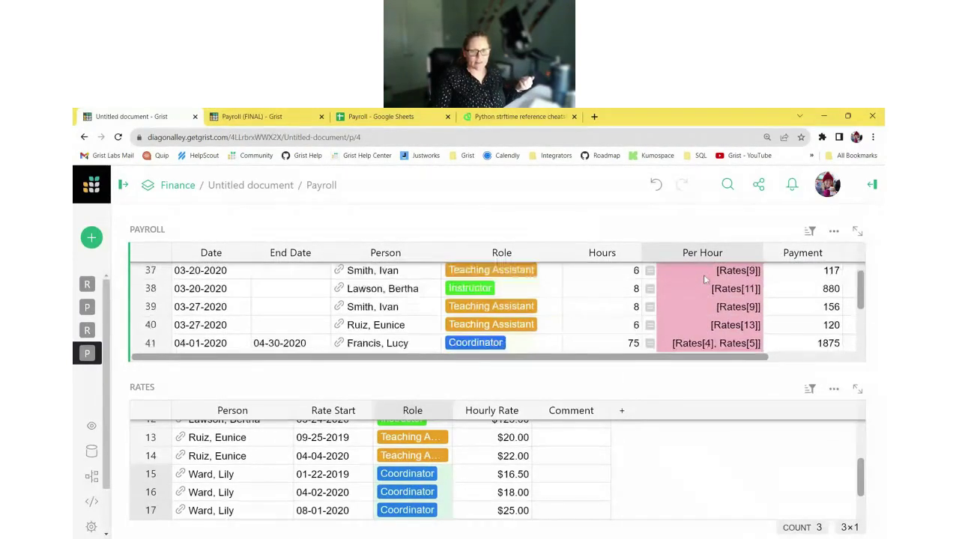
{"action": "left_click", "coordinate": [223, 321]}
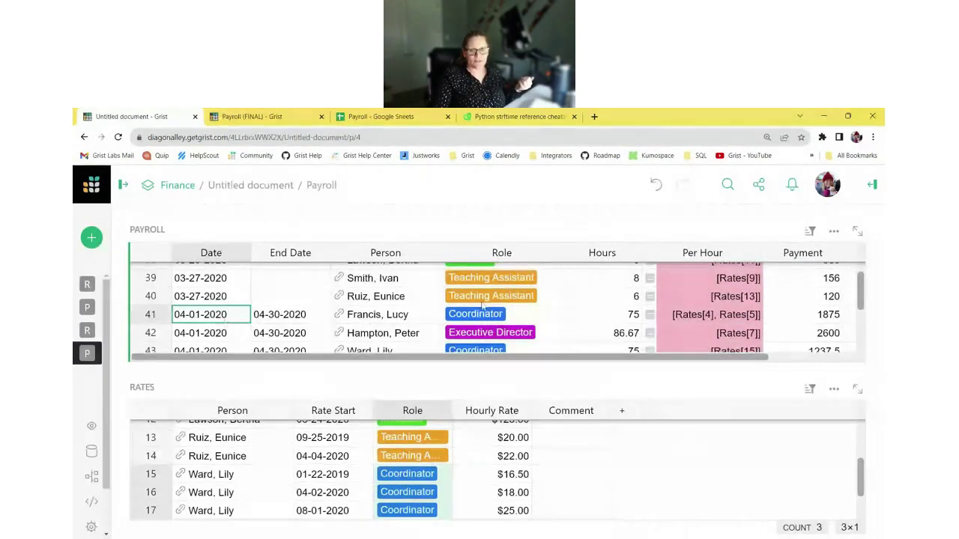
{"action": "scroll", "coordinate": [357, 463], "scroll_direction": "up", "scroll_amount": 3}
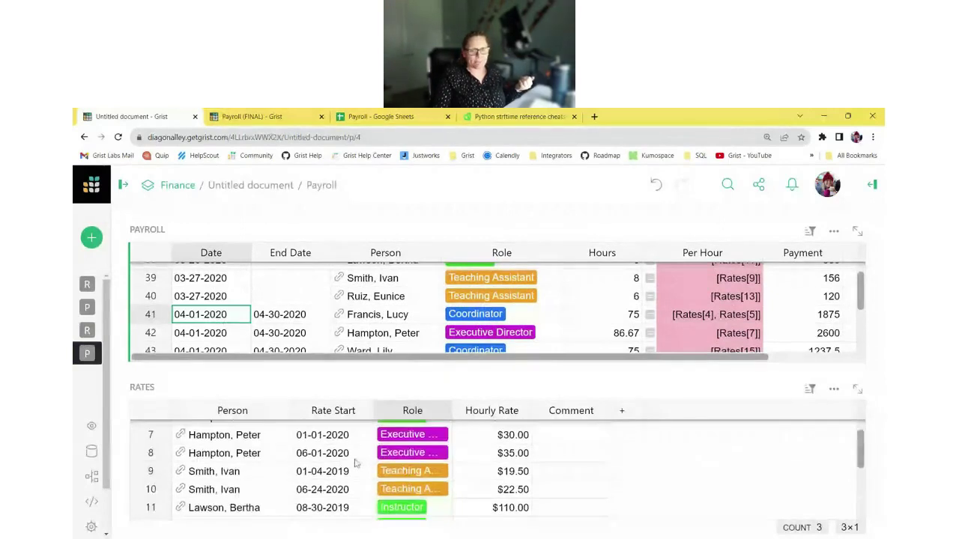
{"action": "scroll", "coordinate": [357, 463], "scroll_direction": "up", "scroll_amount": 3}
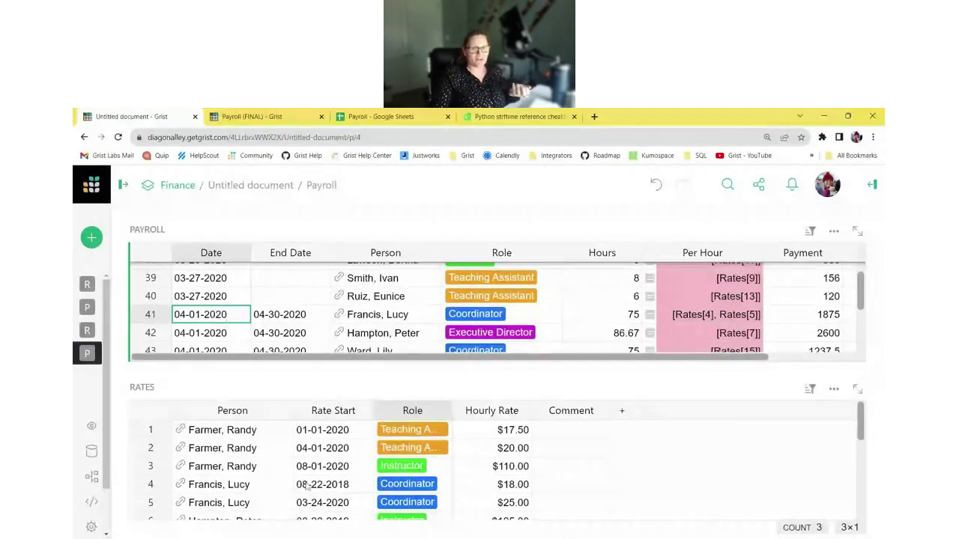
{"action": "left_click_drag", "start_coordinate": [319, 483], "coordinate": [316, 506]}
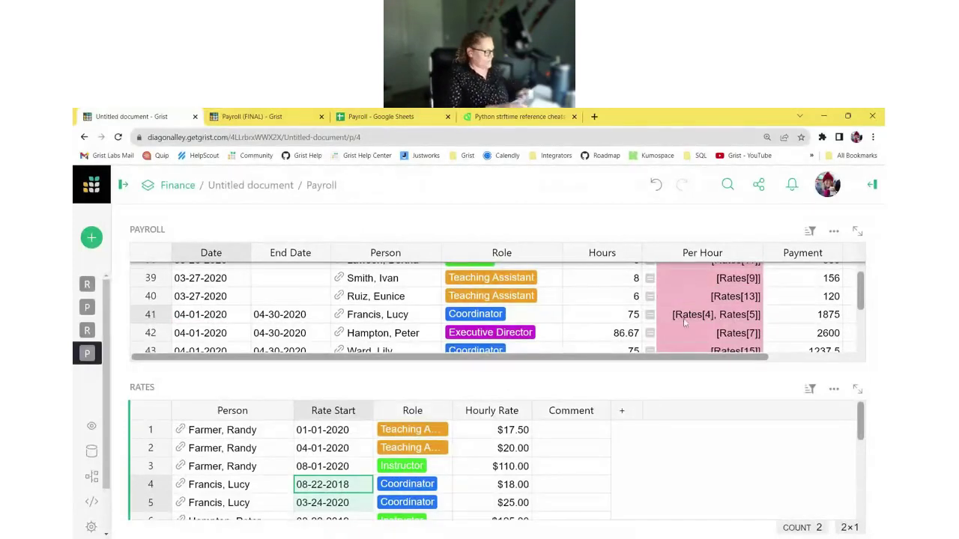
Step: Append the comment "# Select the latest of past_rates, i.e. maximum by Rate_Start." to the Per_Hour formula after a blank line
{"action": "left_click", "coordinate": [663, 296]}
{"action": "key", "text": "Return"}
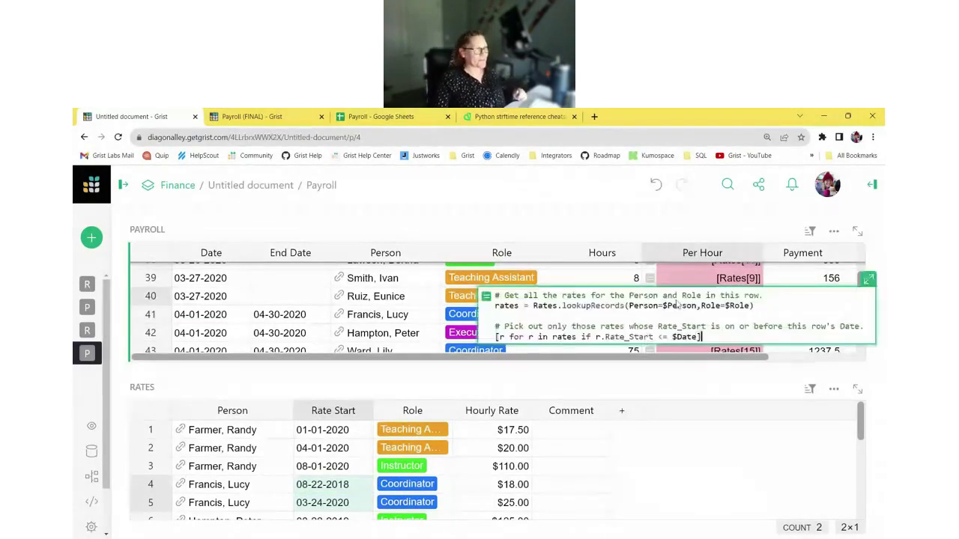
{"action": "key", "text": "shift+Return"}
{"action": "key", "text": "shift+Return"}
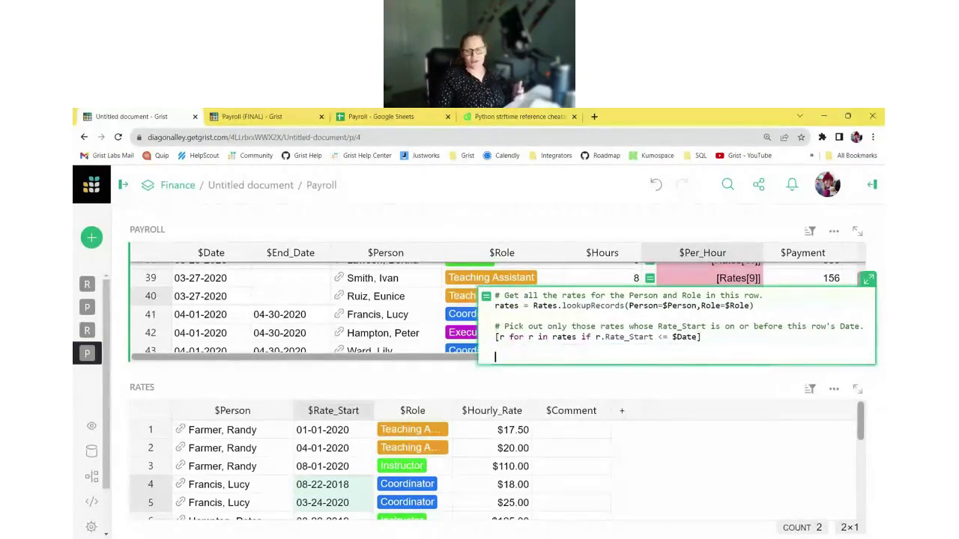
{"action": "type", "text": "# Select the latest of past_rates, i.e. maximum by Rate_Start."}
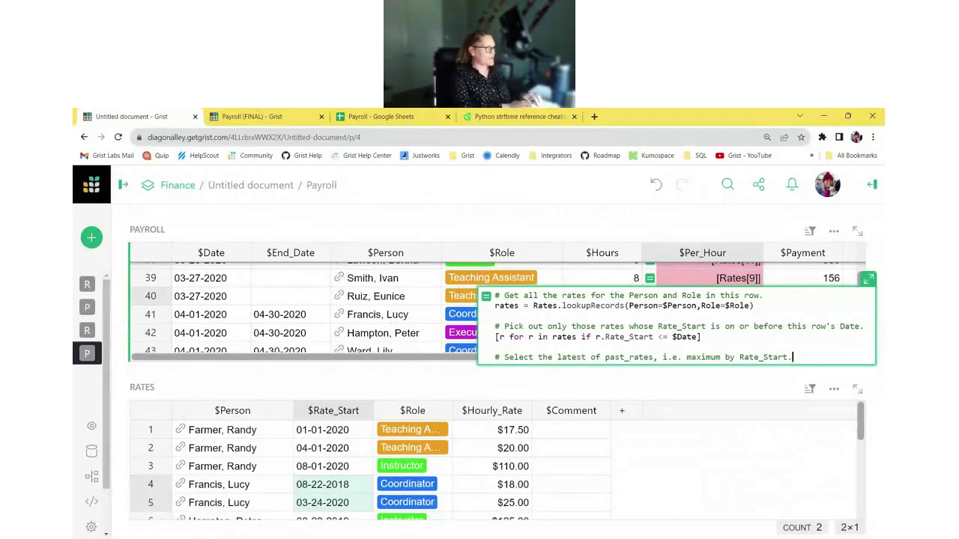
Step: Assign the filtered rates list in the Per_Hour formula to a variable named past_rates
{"action": "left_click", "coordinate": [496, 338]}
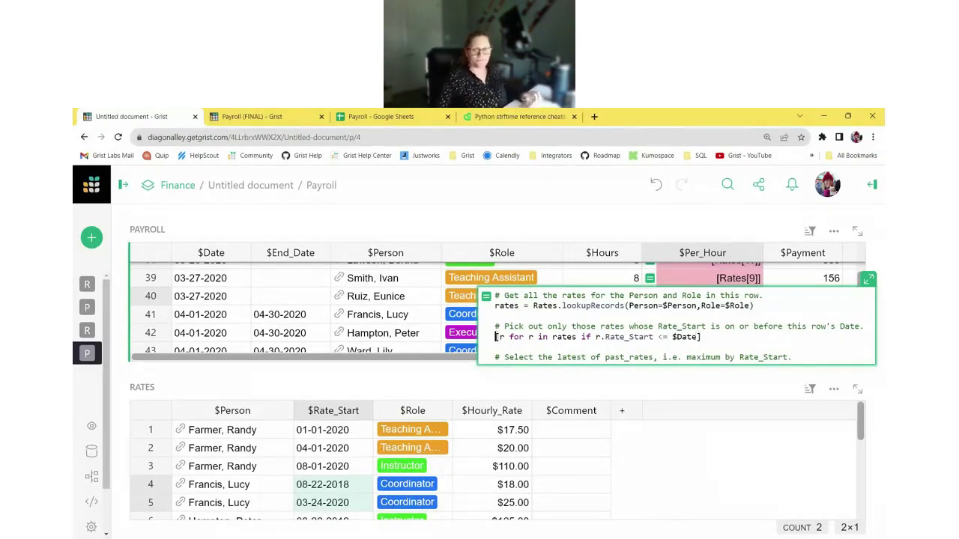
{"action": "type", "text": "past_rates "}
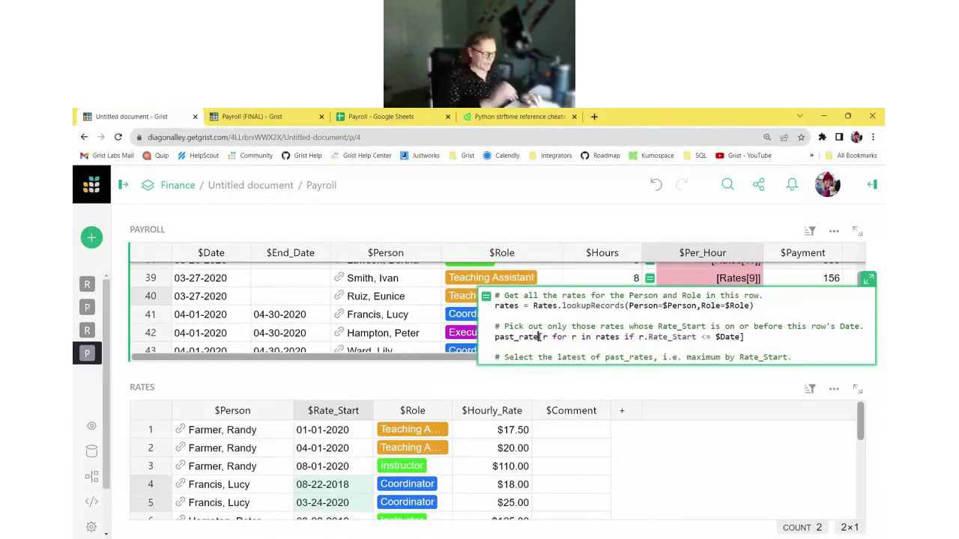
{"action": "type", "text": "="}
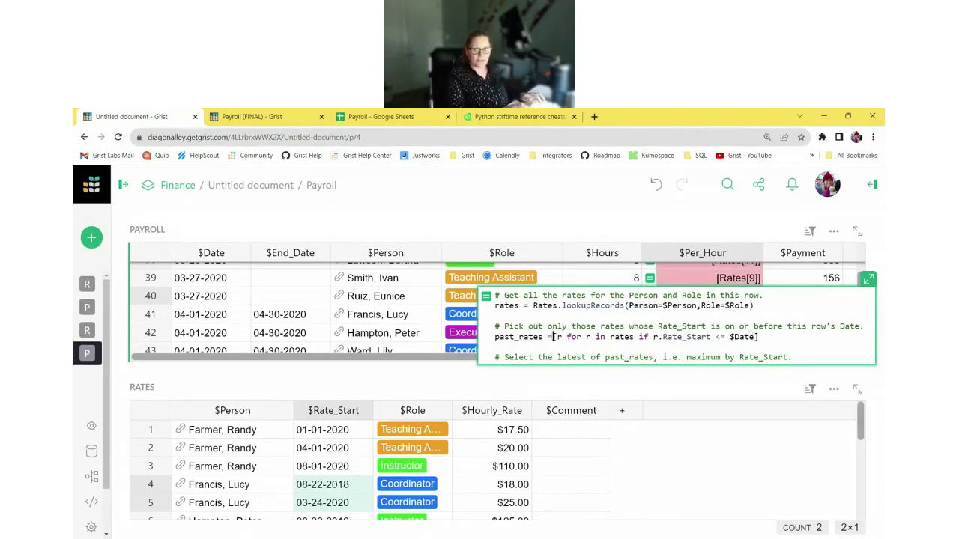
Step: Add max(past_rates, key=lambda r: r.Rate_Start) below the last comment, save the Per_Hour formula and check the column's results
{"action": "left_click", "coordinate": [815, 360]}
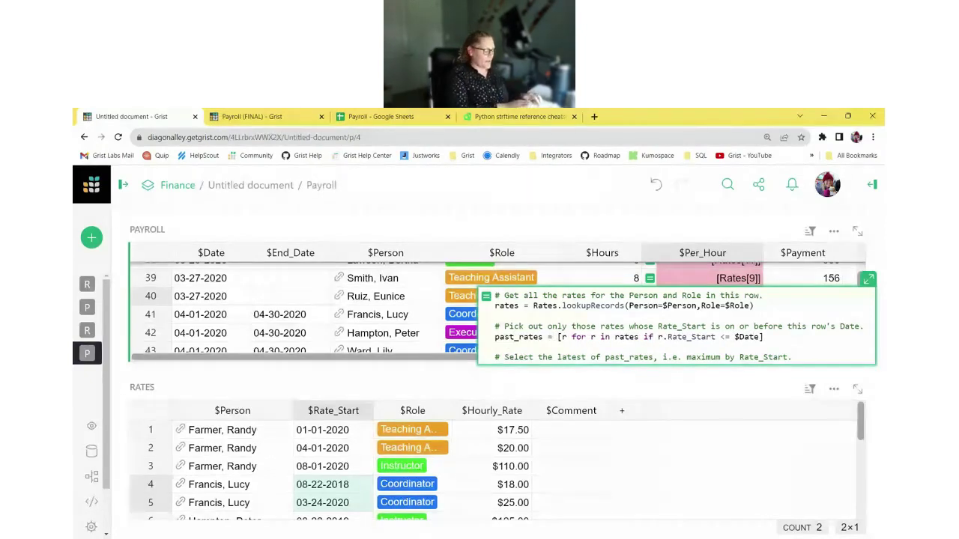
{"action": "key", "text": "shift+Return"}
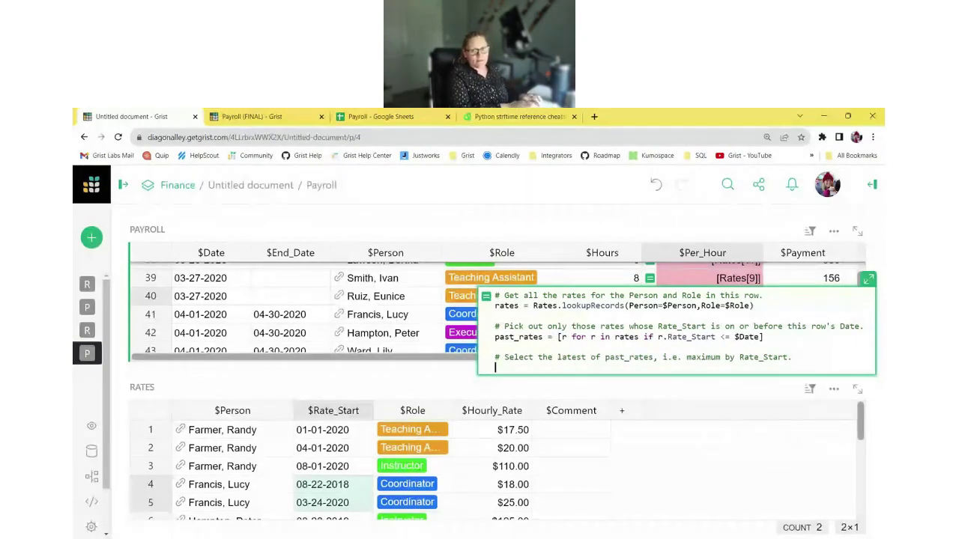
{"action": "type", "text": "max(pa"}
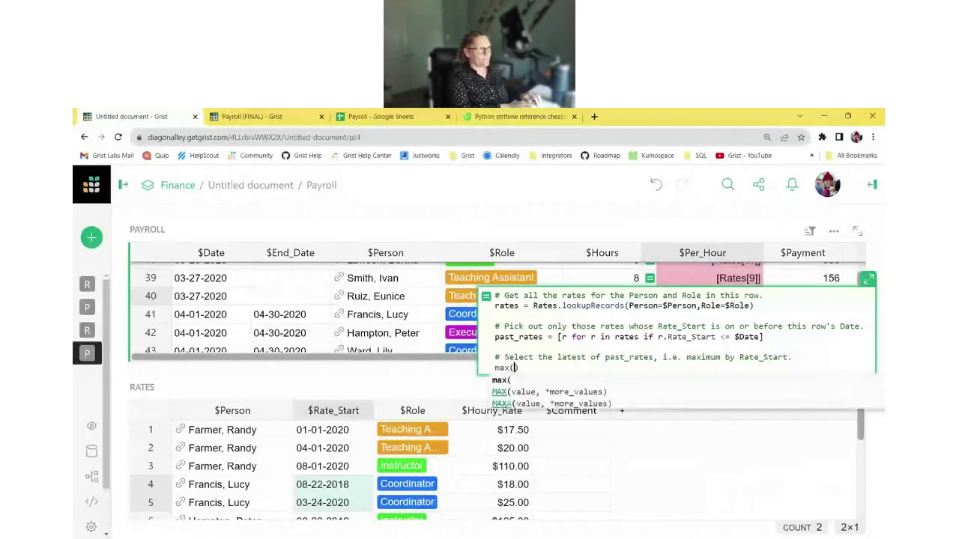
{"action": "type", "text": "st_rates"}
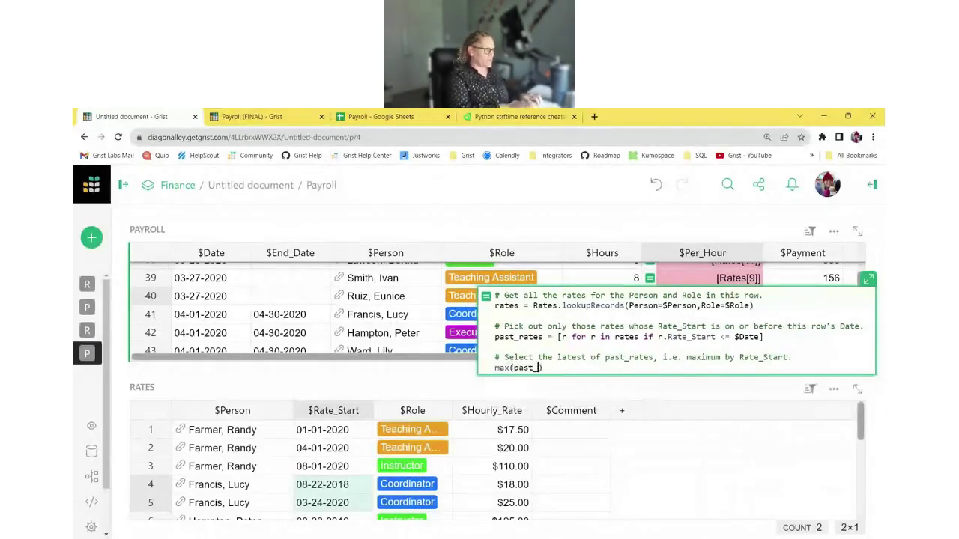
{"action": "type", "text": ", key="}
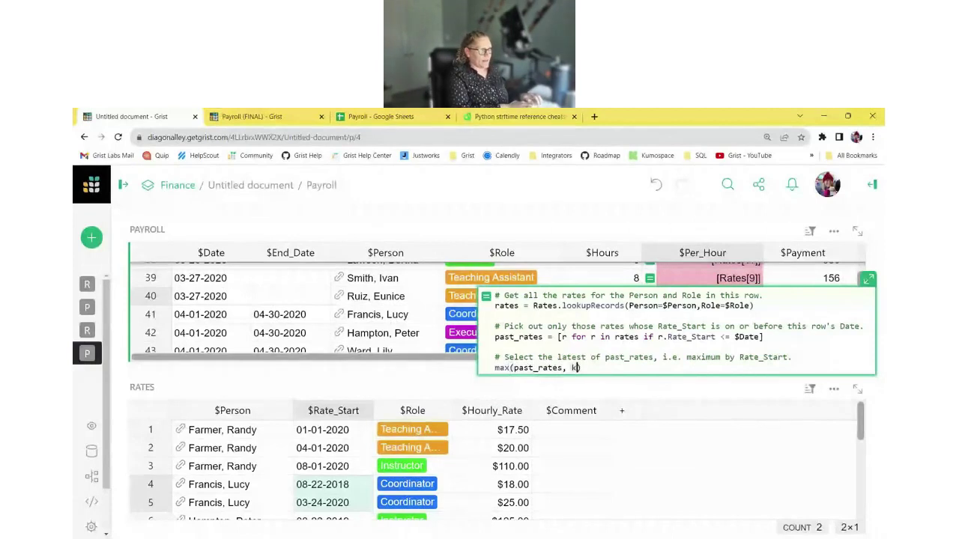
{"action": "type", "text": "lambd"}
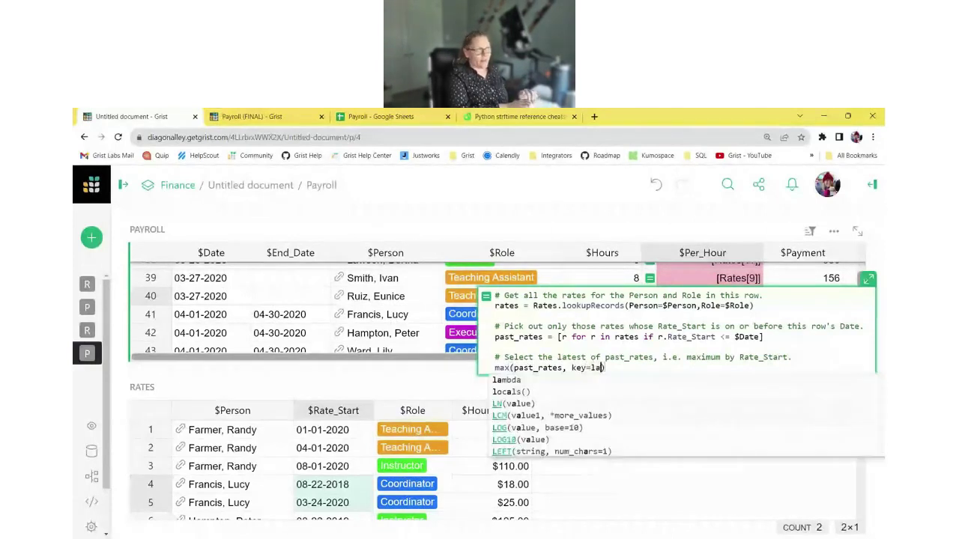
{"action": "type", "text": "a r:"}
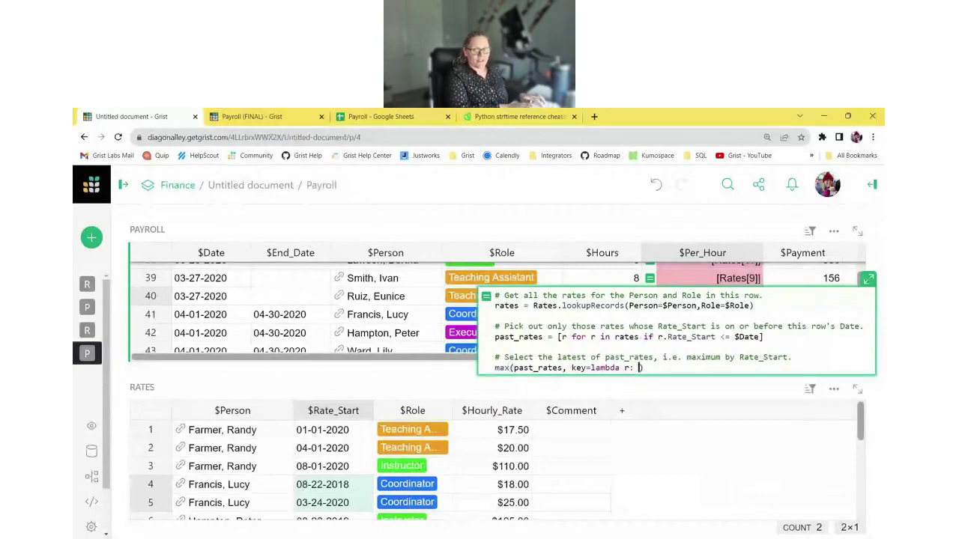
{"action": "type", "text": "r."}
{"action": "type", "text": "Rate_St"}
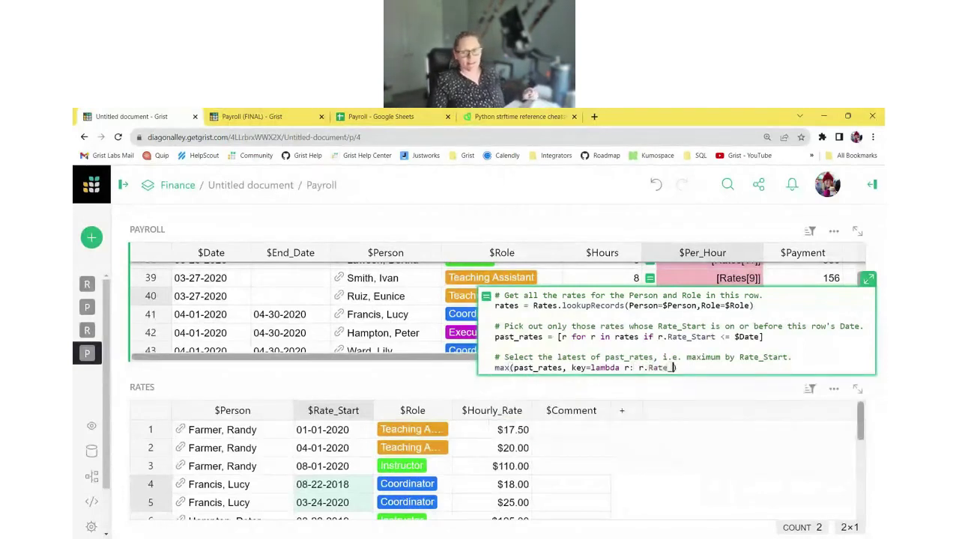
{"action": "type", "text": "art"}
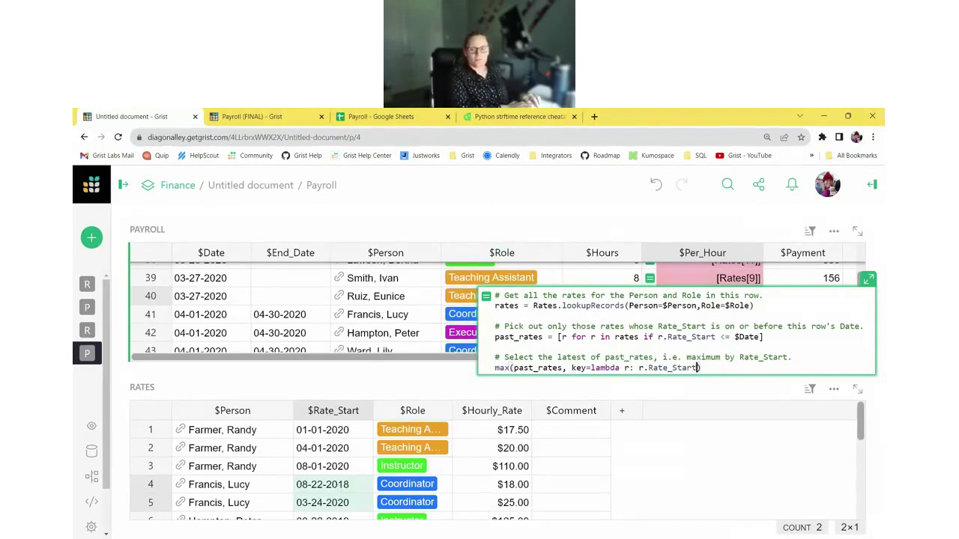
{"action": "type", "text": ")"}
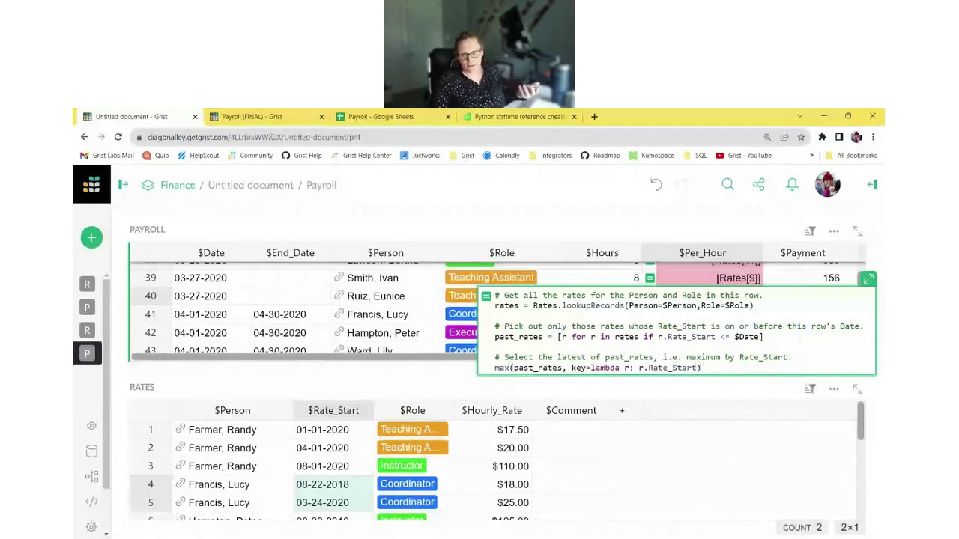
{"action": "key", "text": "Return"}
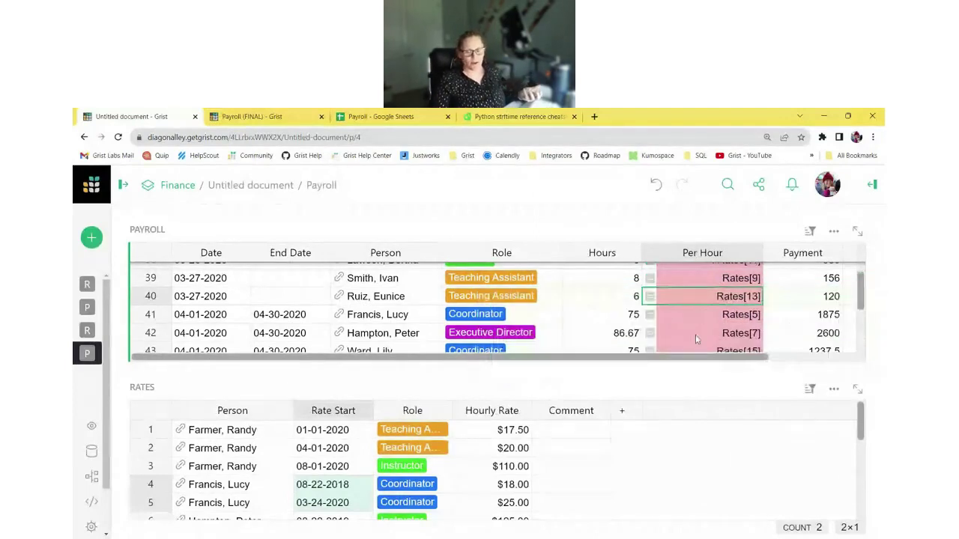
{"action": "scroll", "coordinate": [707, 322], "scroll_direction": "down", "scroll_amount": 3}
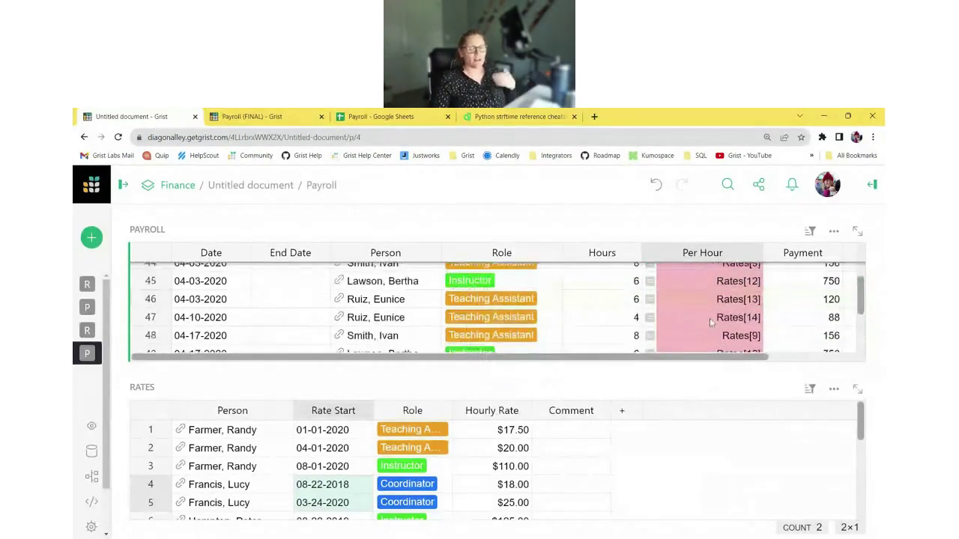
Step: Assign the max(past_rates, key=lambda r: r.Rate_Start) result in the Per_Hour formula to a variable named current_rate
{"action": "scroll", "coordinate": [713, 321], "scroll_direction": "up", "scroll_amount": 2}
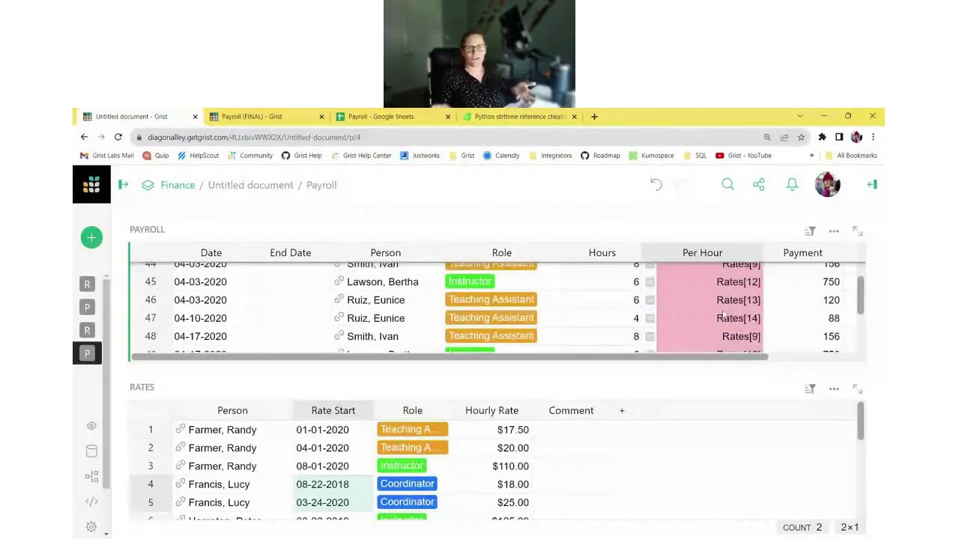
{"action": "left_click", "coordinate": [341, 506]}
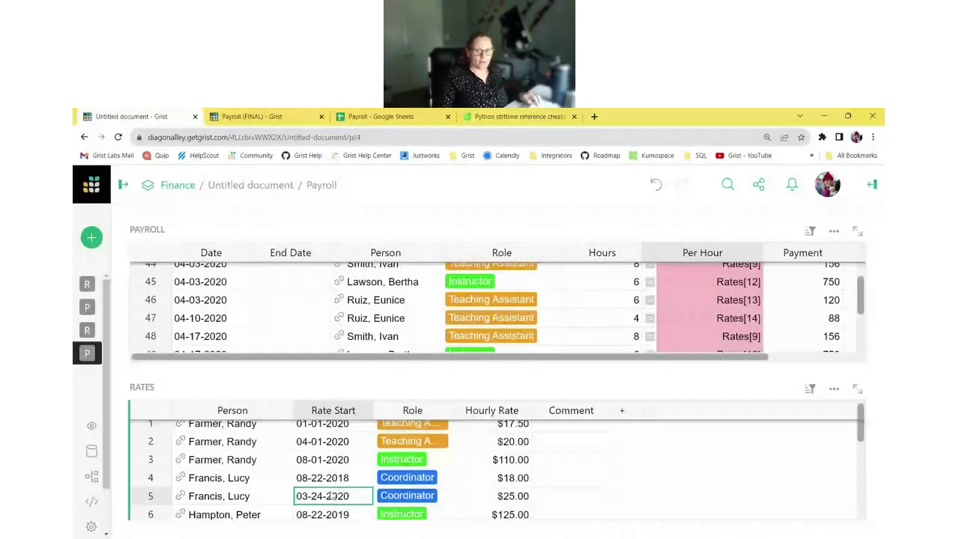
{"action": "left_click", "coordinate": [671, 318]}
{"action": "key", "text": "Return"}
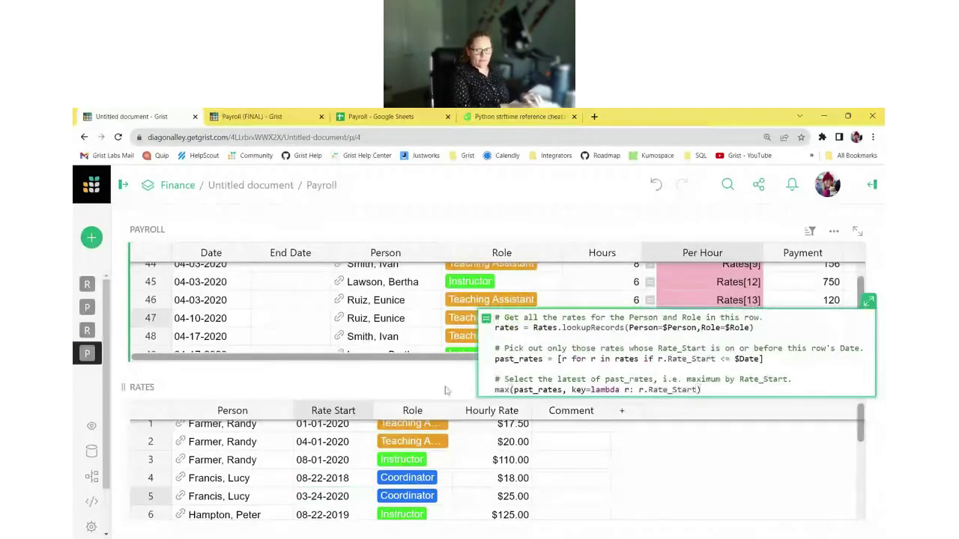
{"action": "left_click", "coordinate": [495, 390]}
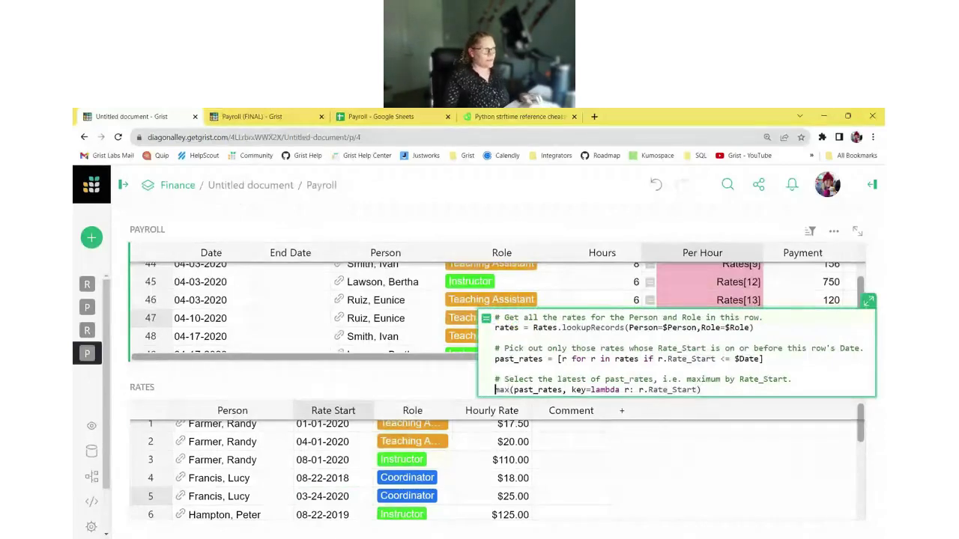
{"action": "type", "text": "current"}
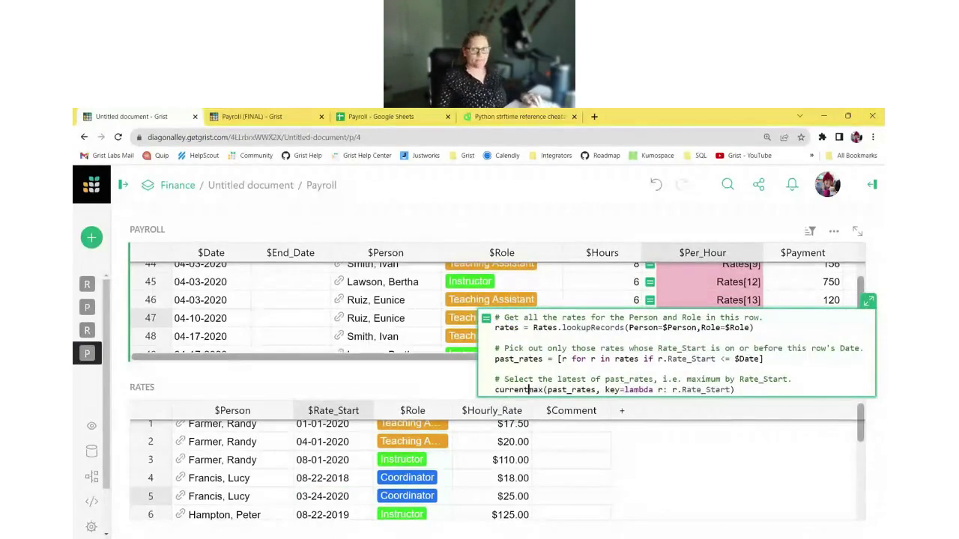
{"action": "type", "text": "_rate "}
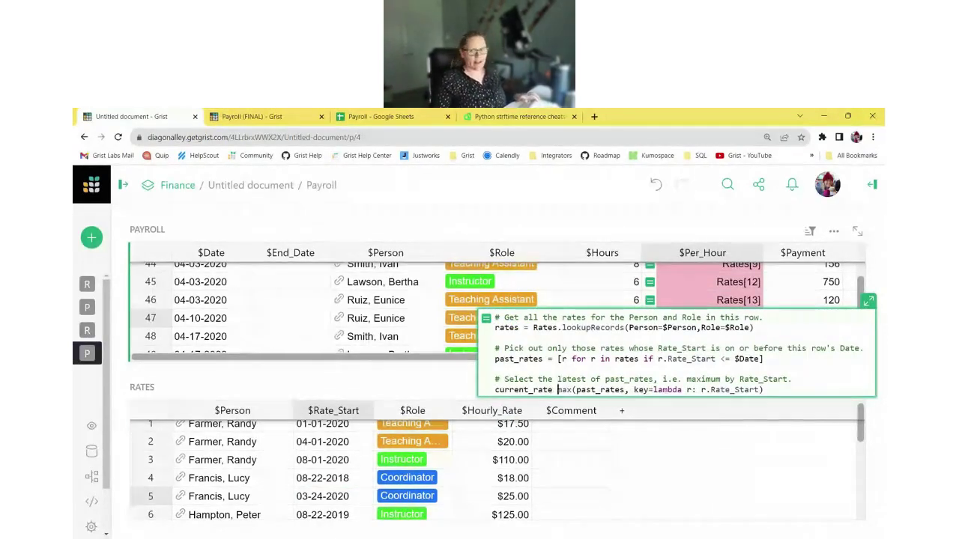
{"action": "type", "text": "="}
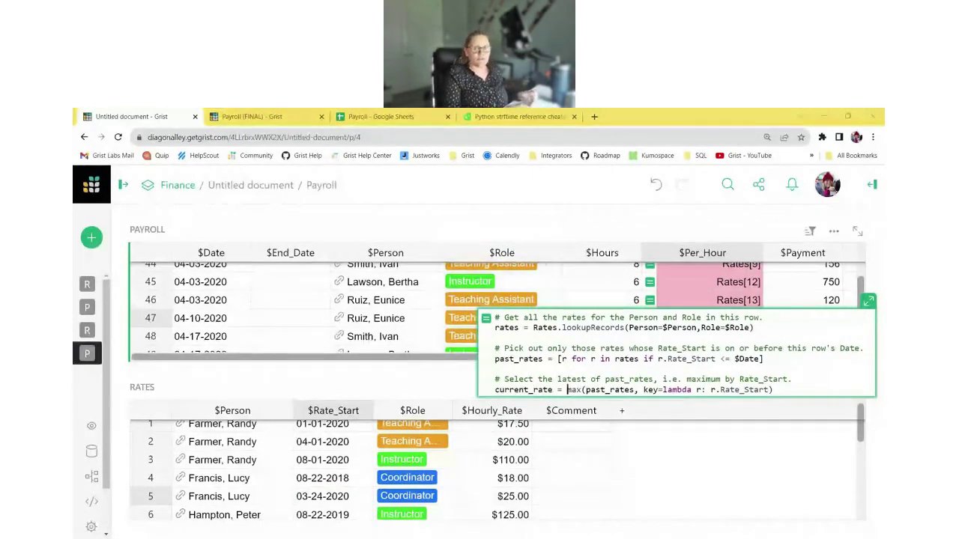
Step: Append the comment "# Return the Hourly_Rate from the relevant Rates record." to the Per_Hour formula after a blank line
{"action": "key", "text": "End"}
{"action": "type", "text": "# Return the Hourly_Rate from the relevant Rates record."}
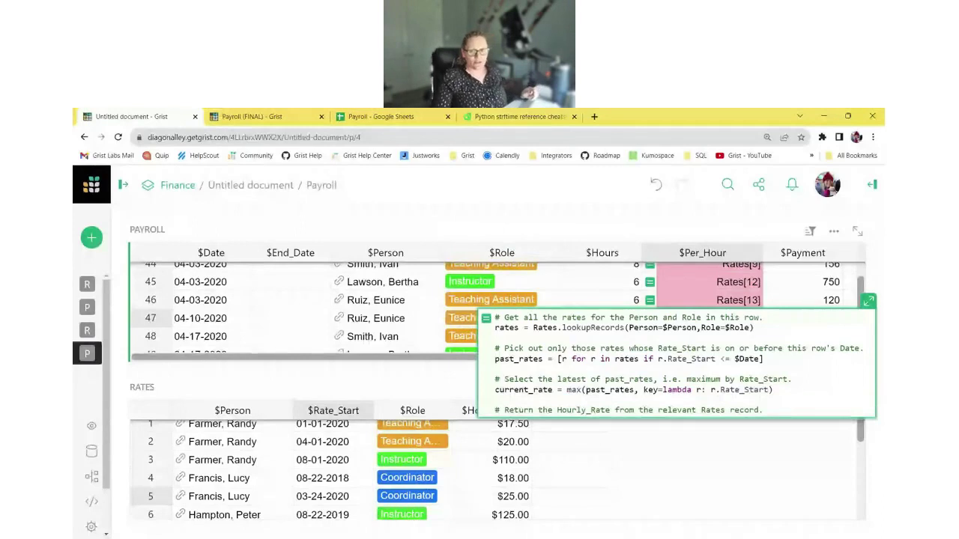
{"action": "key", "text": "shift+Return"}
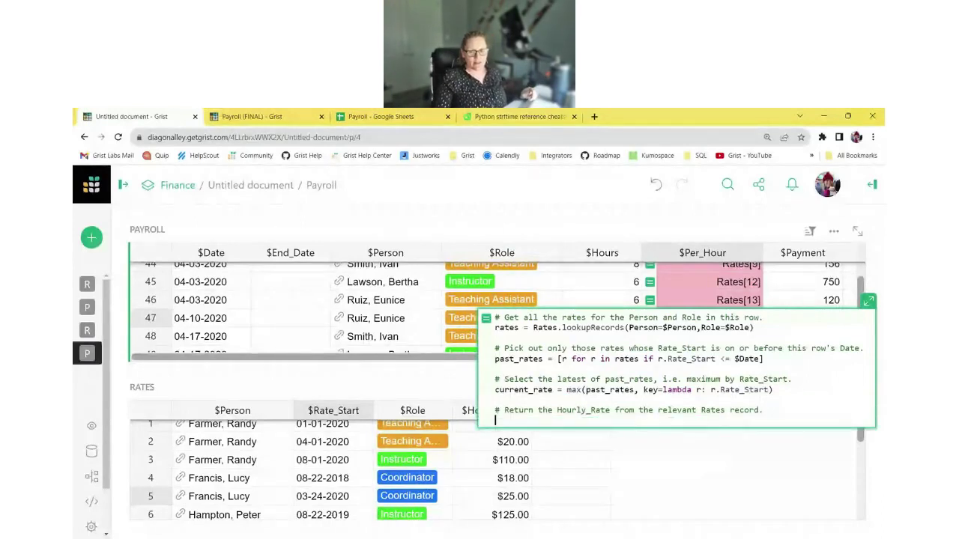
{"action": "key", "text": "Return"}
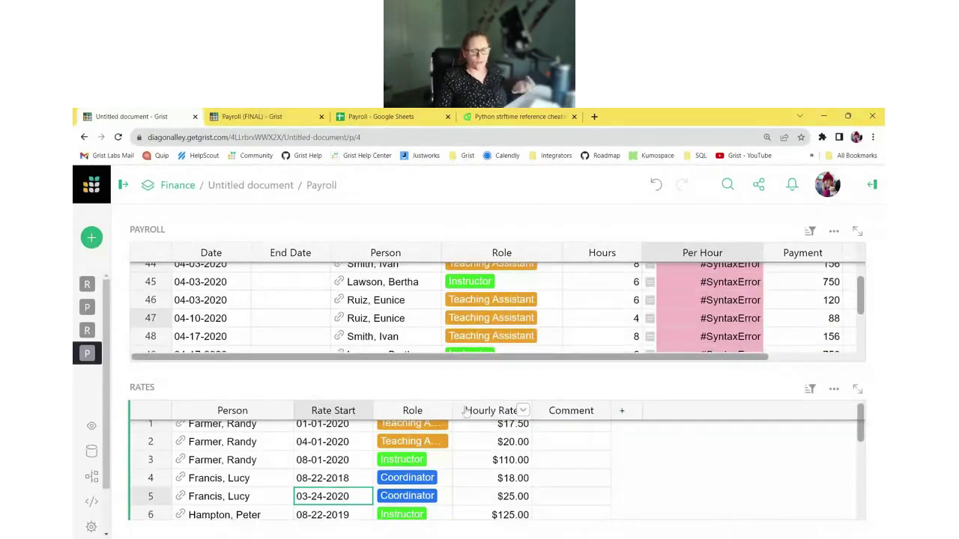
Step: Finish the Per_Hour formula with the line return current_rate.Hourly_Rate, matching the Hourly Rate column in Rates, and save it
{"action": "left_click", "coordinate": [486, 410]}
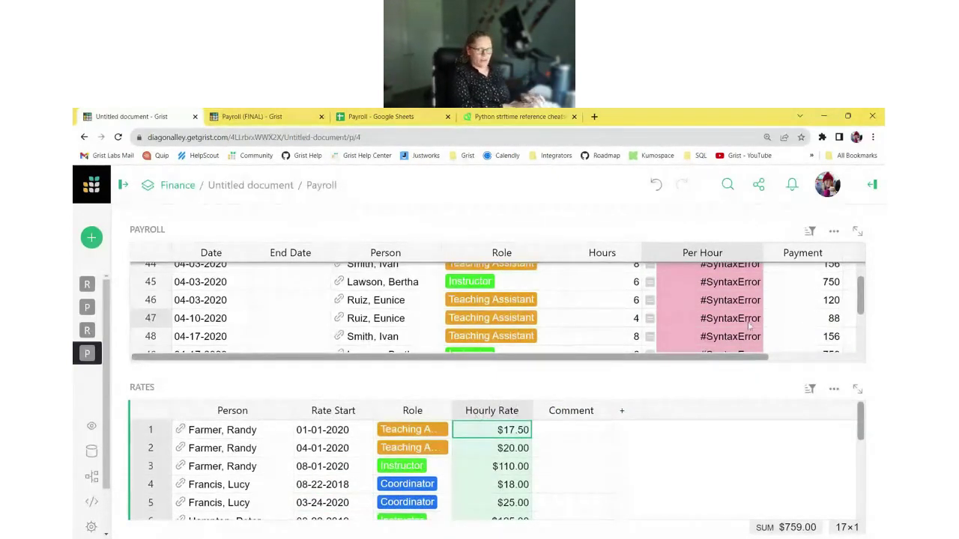
{"action": "double_click", "coordinate": [698, 339]}
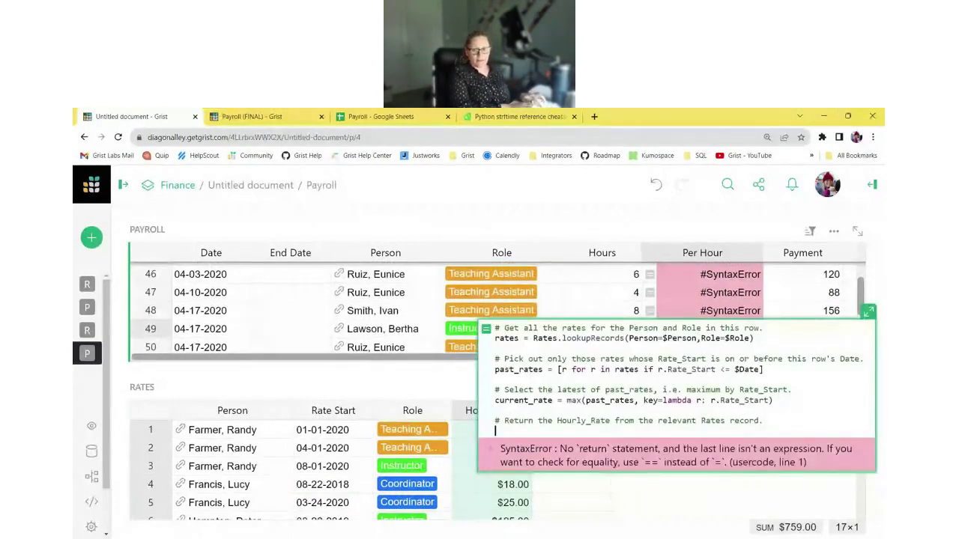
{"action": "type", "text": "return "}
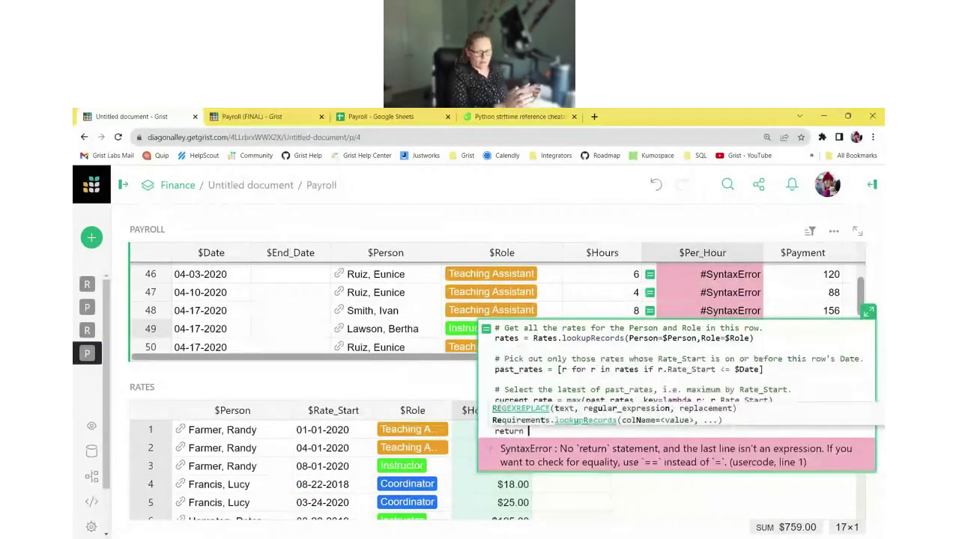
{"action": "type", "text": "curre"}
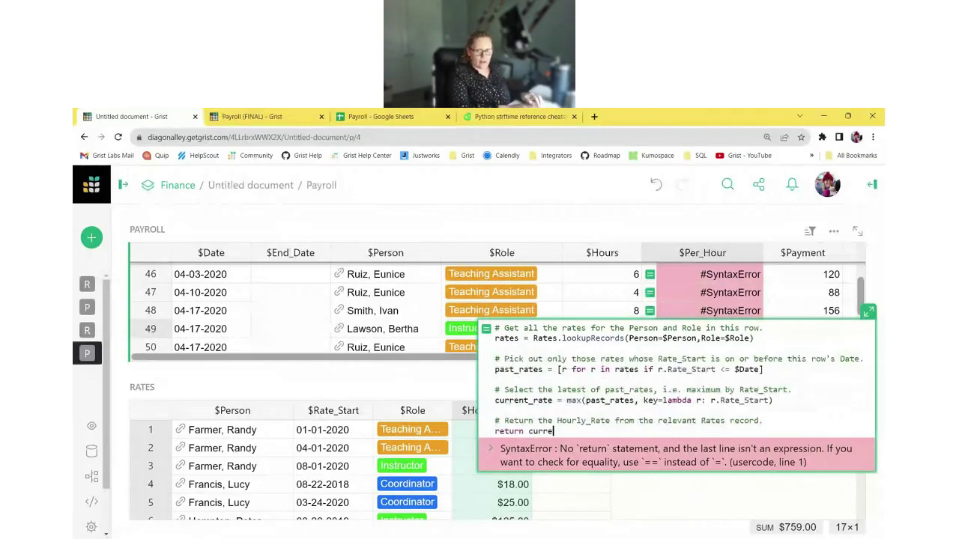
{"action": "type", "text": "nt_rate"}
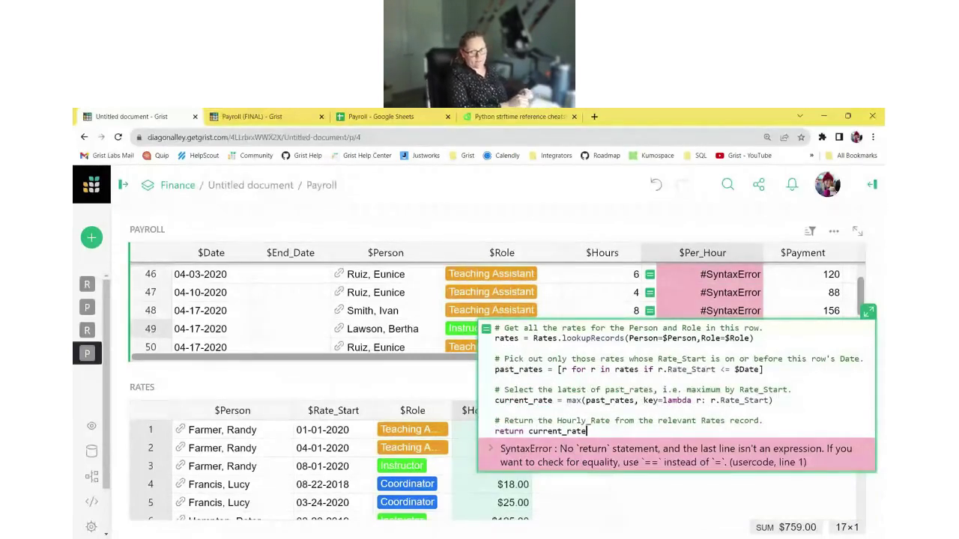
{"action": "type", "text": ".Hourly_"}
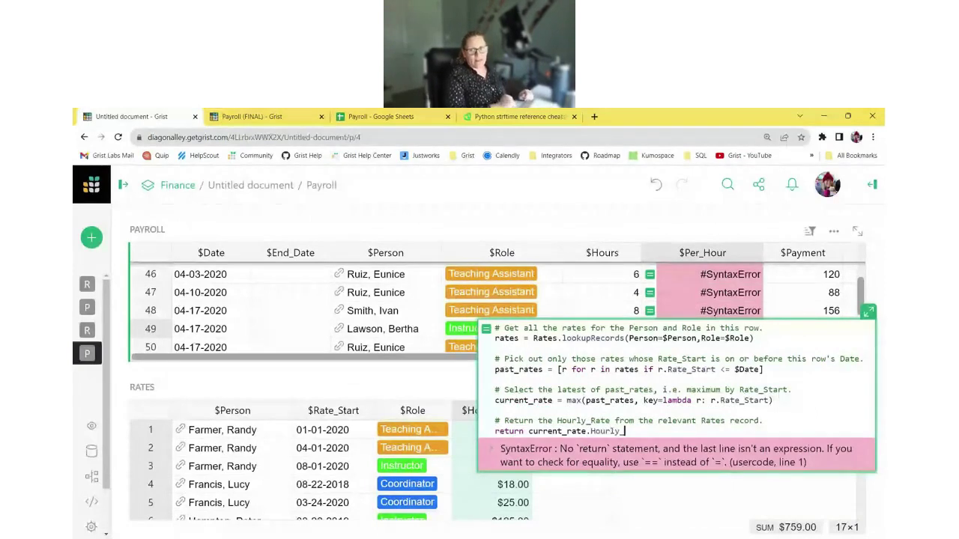
{"action": "type", "text": "Rate"}
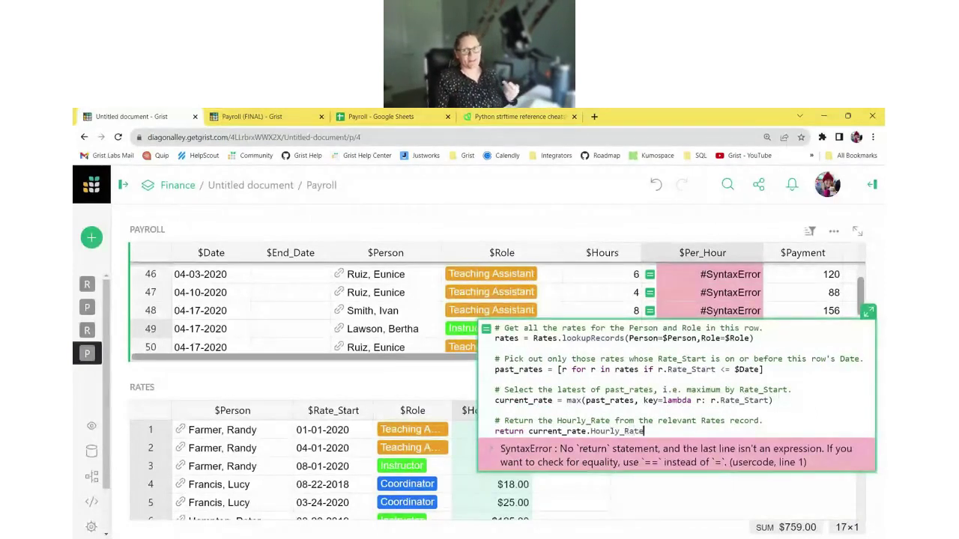
{"action": "key", "text": "Return"}
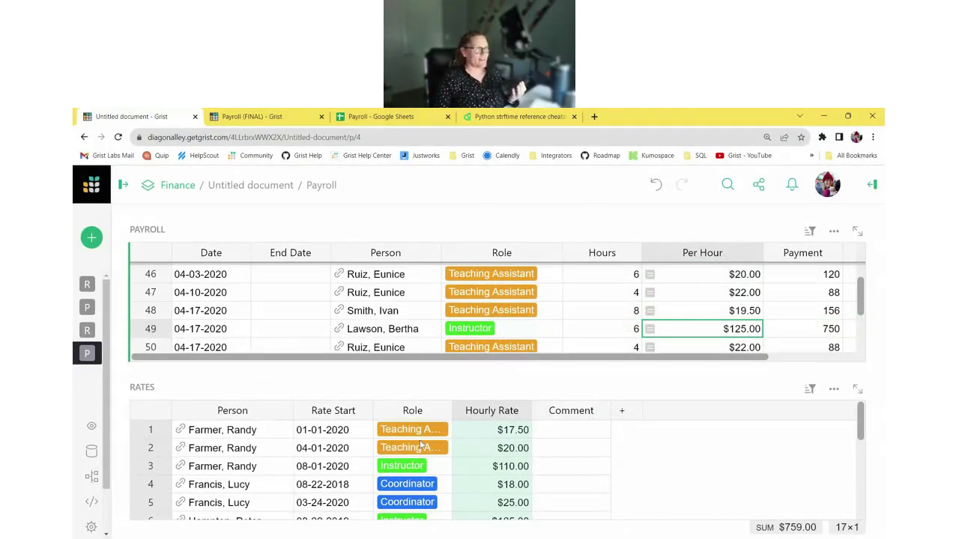
Step: Review the complete Per_Hour formula from the Per Hour cells in Payroll rows 48 and 49, then close it
{"action": "double_click", "coordinate": [667, 336]}
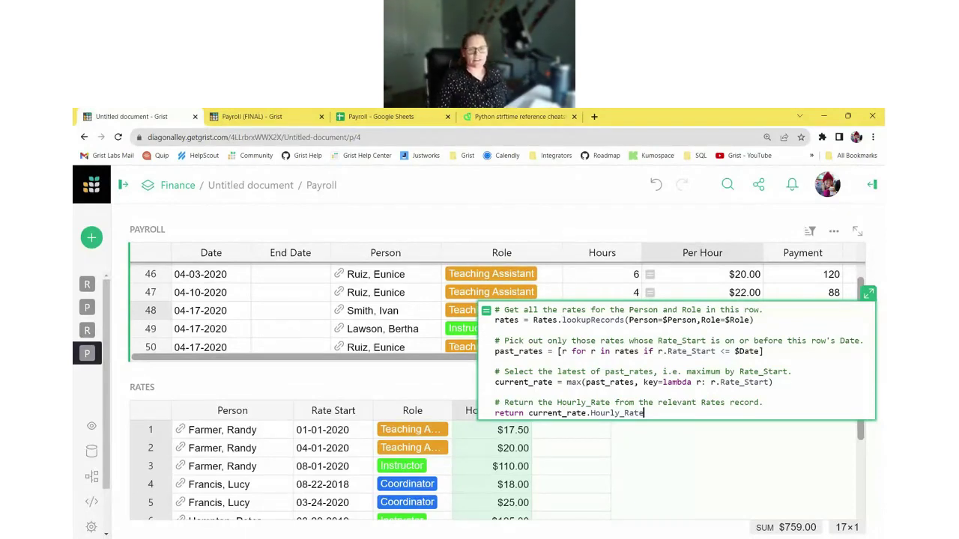
{"action": "left_click", "coordinate": [488, 432]}
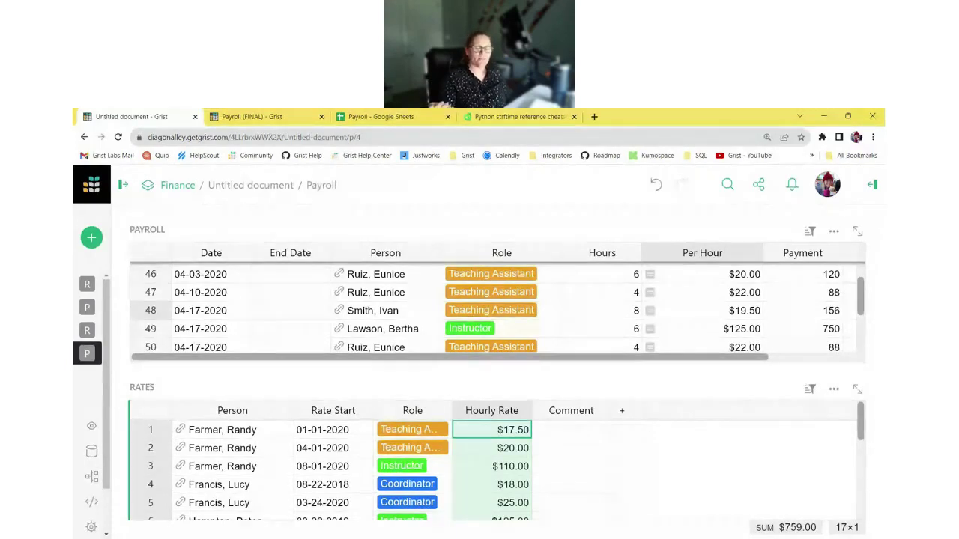
{"action": "double_click", "coordinate": [690, 337]}
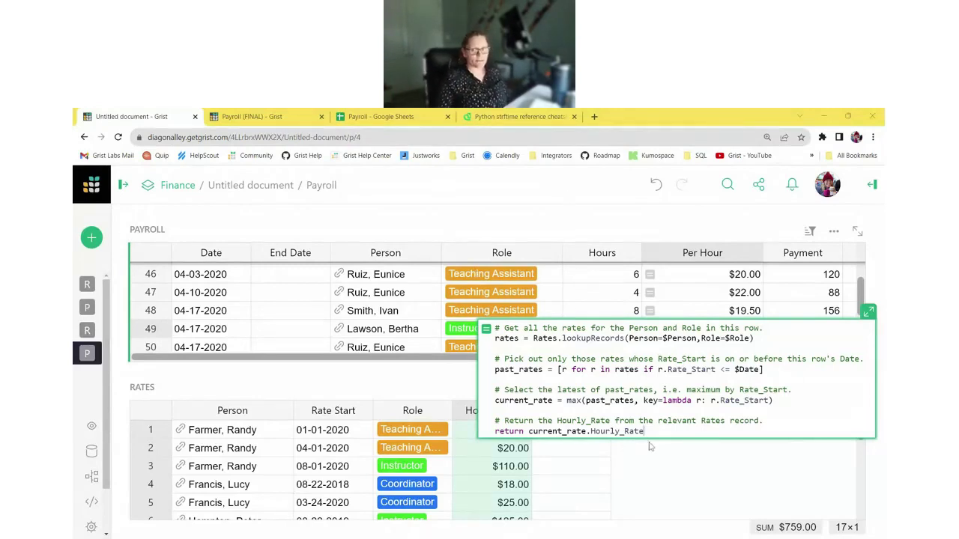
{"action": "left_click", "coordinate": [664, 469]}
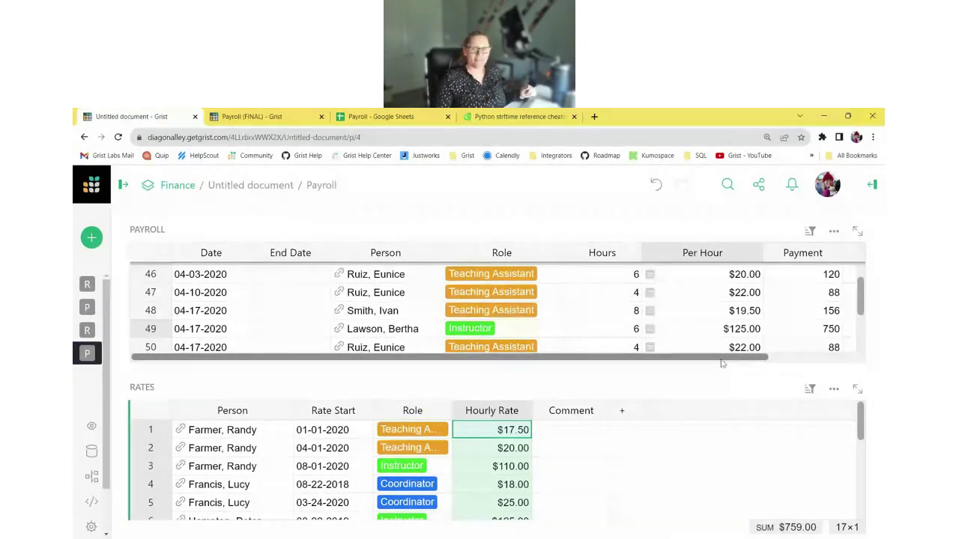
Step: Select the Payment cell in row 46 of the Payroll table
{"action": "left_click_drag", "start_coordinate": [721, 363], "coordinate": [809, 349]}
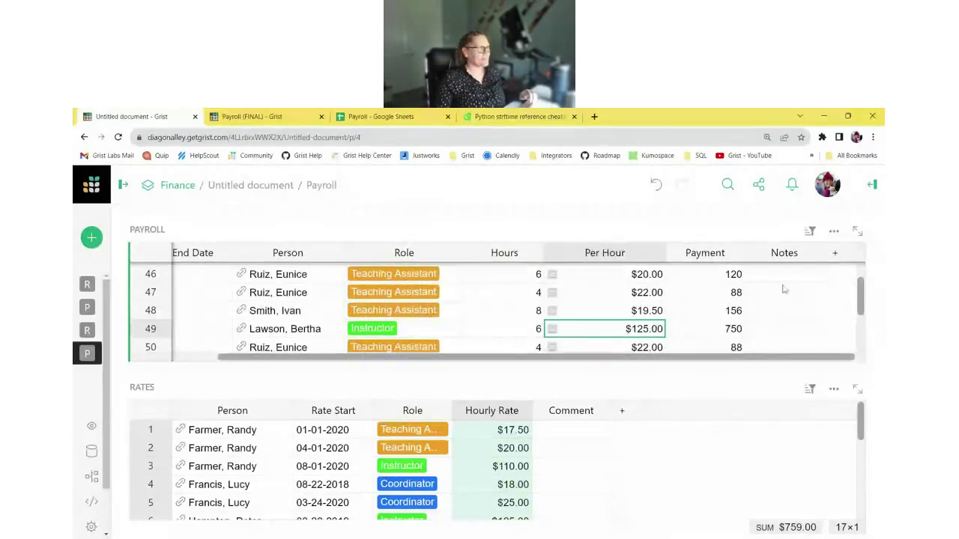
{"action": "left_click", "coordinate": [696, 277]}
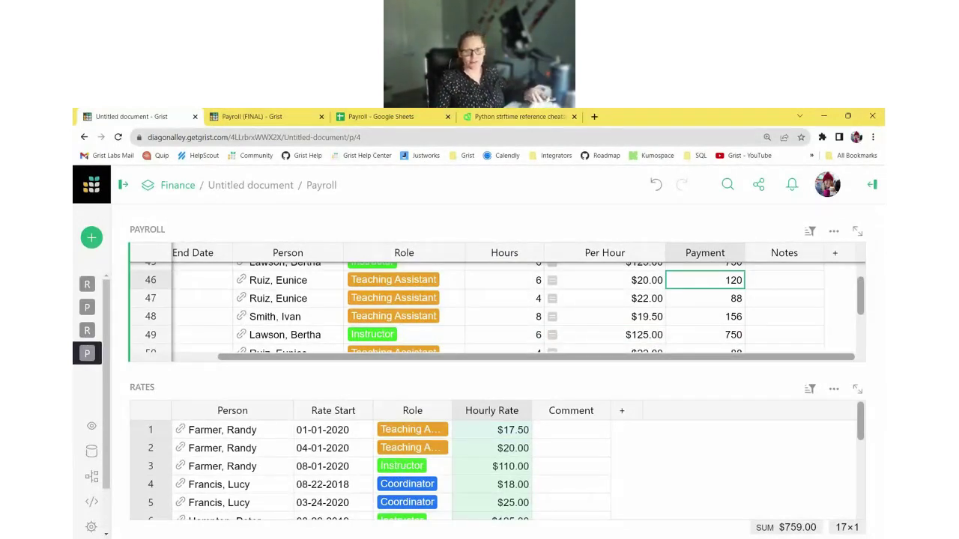
{"action": "key", "text": "equal"}
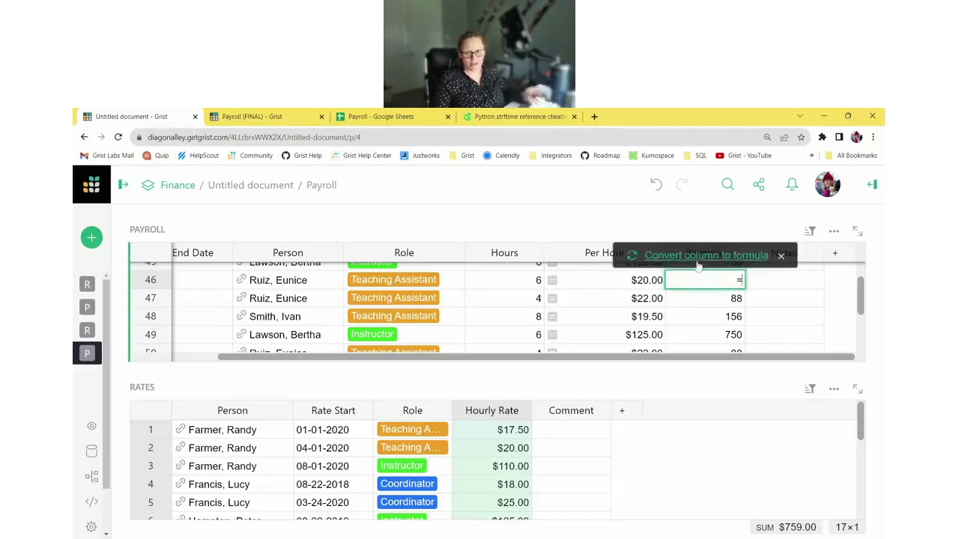
{"action": "left_click", "coordinate": [697, 256]}
{"action": "left_click", "coordinate": [503, 286]}
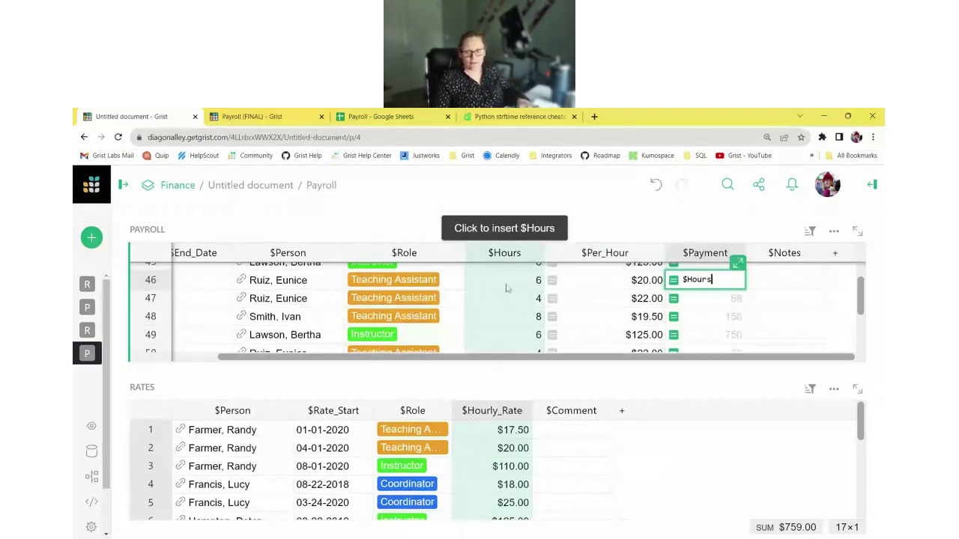
{"action": "left_click", "coordinate": [565, 283]}
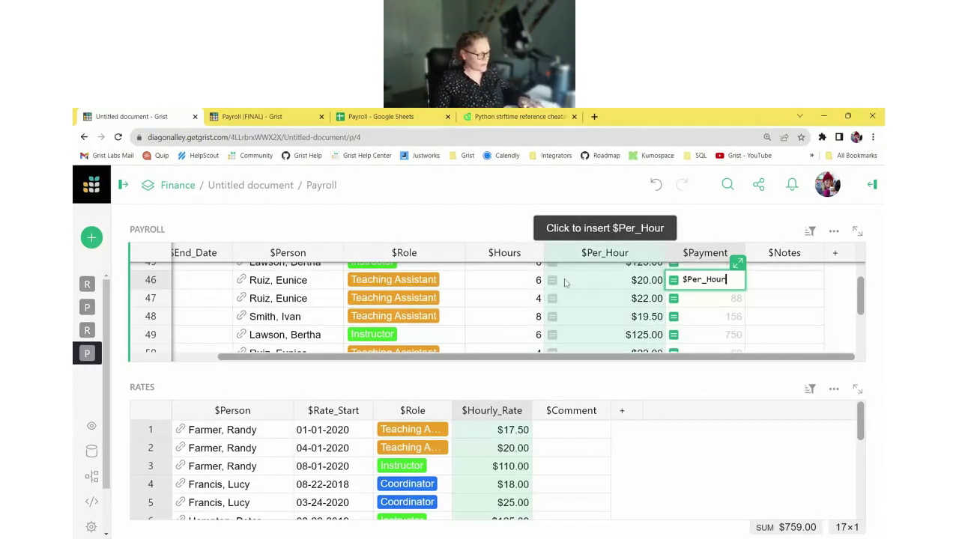
{"action": "key", "text": "BackSpace"}
{"action": "key", "text": "BackSpace"}
{"action": "key", "text": "BackSpace"}
{"action": "key", "text": "BackSpace"}
{"action": "key", "text": "BackSpace"}
{"action": "key", "text": "BackSpace"}
{"action": "key", "text": "BackSpace"}
{"action": "key", "text": "BackSpace"}
{"action": "key", "text": "BackSpace"}
{"action": "key", "text": "BackSpace"}
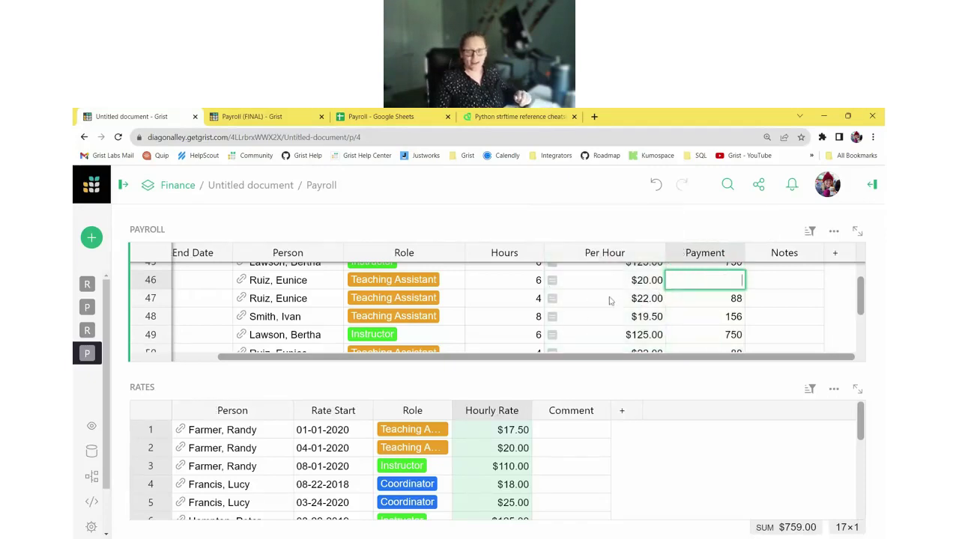
Step: Convert the Payment column in Payroll to the formula $Hours*$Per_Hour and save it
{"action": "type", "text": "="}
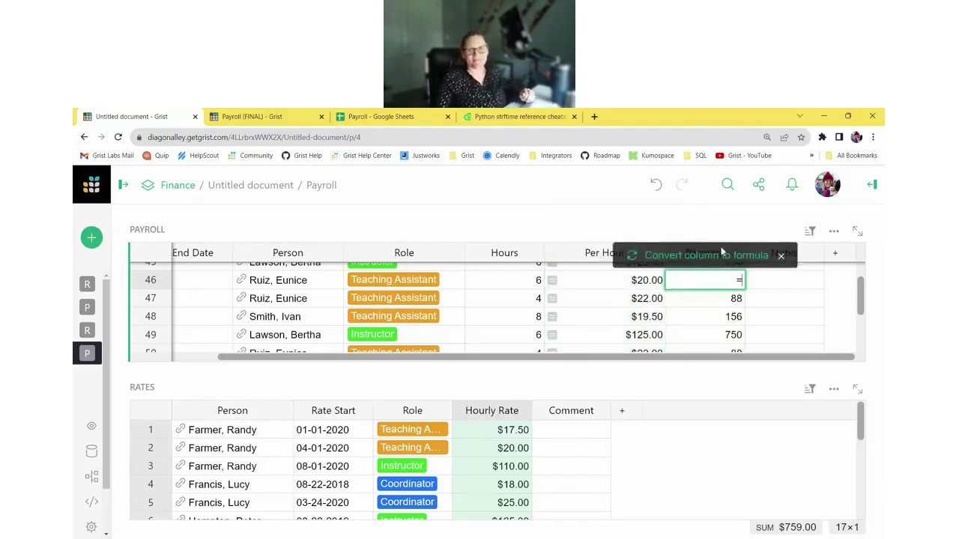
{"action": "left_click", "coordinate": [706, 255]}
{"action": "left_click", "coordinate": [516, 291]}
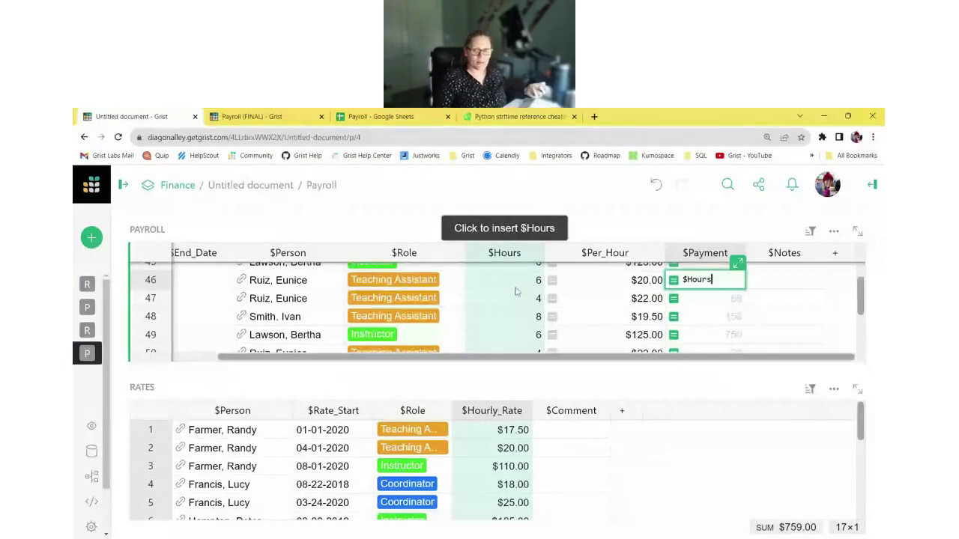
{"action": "type", "text": "*"}
{"action": "left_click", "coordinate": [578, 288]}
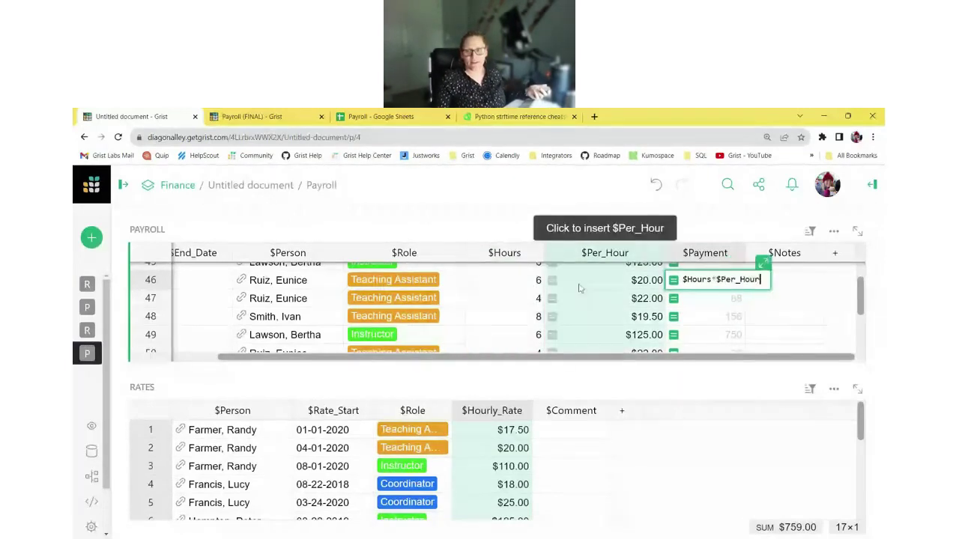
{"action": "key", "text": "Return"}
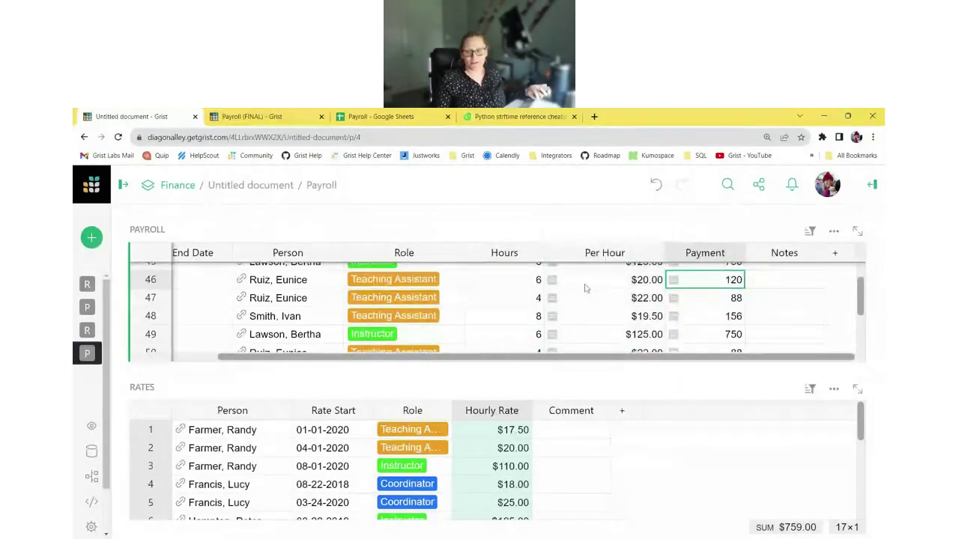
Step: Change the Payment formula in Payroll to ROUND($Hours*$Per_Hour, 2) and save it
{"action": "scroll", "coordinate": [588, 288], "scroll_direction": "up", "scroll_amount": 6}
{"action": "scroll", "coordinate": [596, 289], "scroll_direction": "up", "scroll_amount": 3}
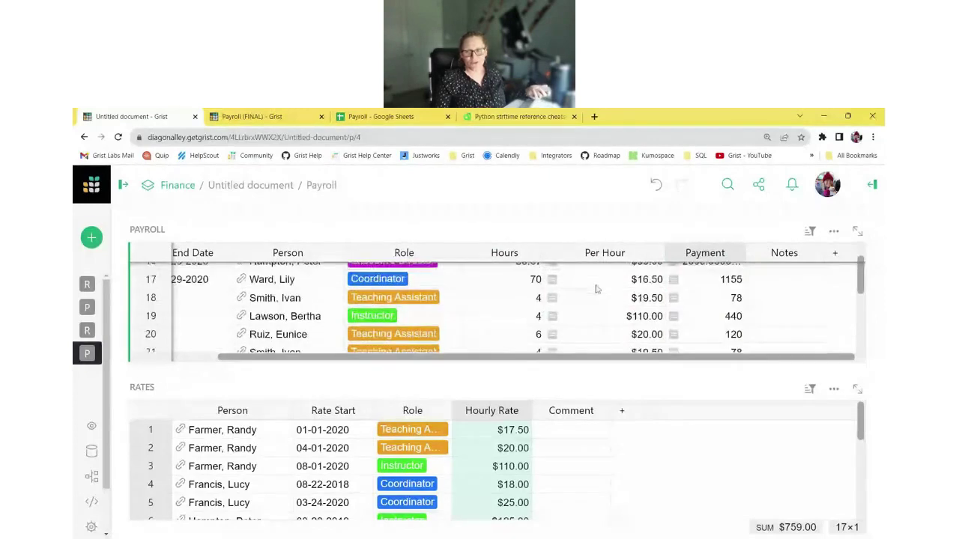
{"action": "left_click", "coordinate": [709, 321]}
{"action": "double_click", "coordinate": [709, 322]}
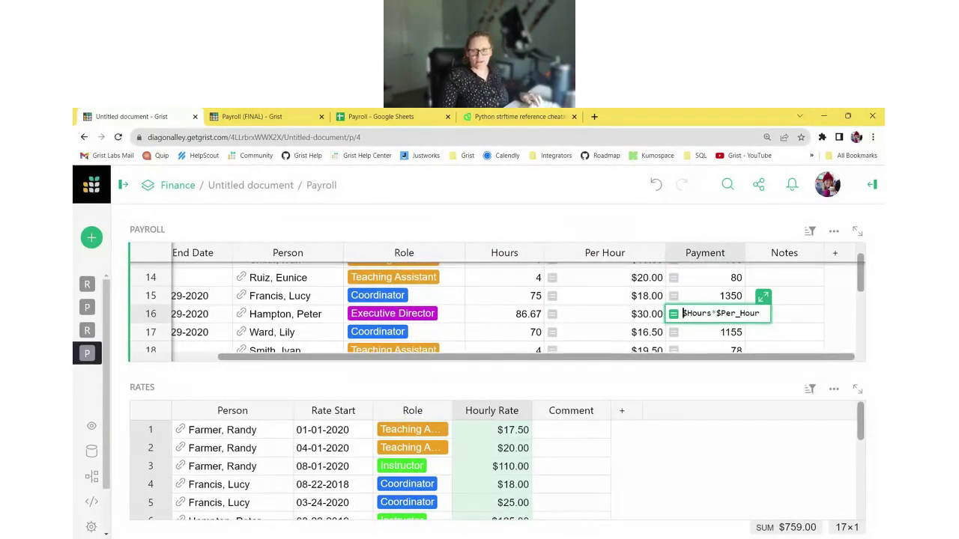
{"action": "type", "text": "ROUND("}
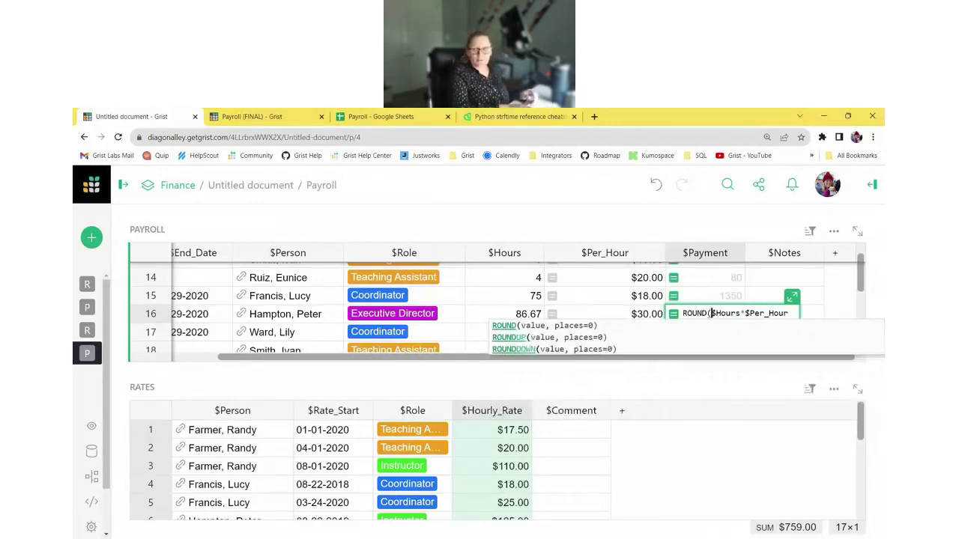
{"action": "left_click", "coordinate": [791, 314]}
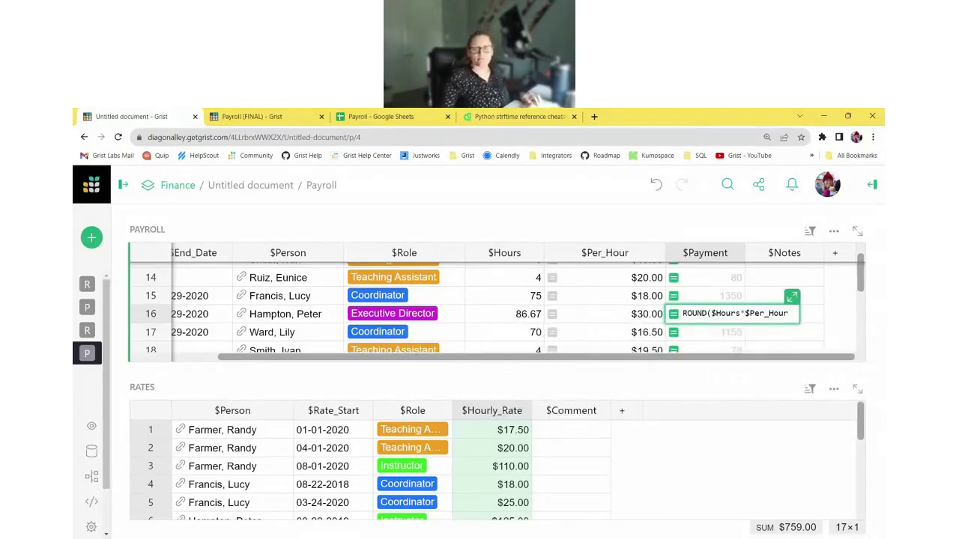
{"action": "type", "text": ", 2)"}
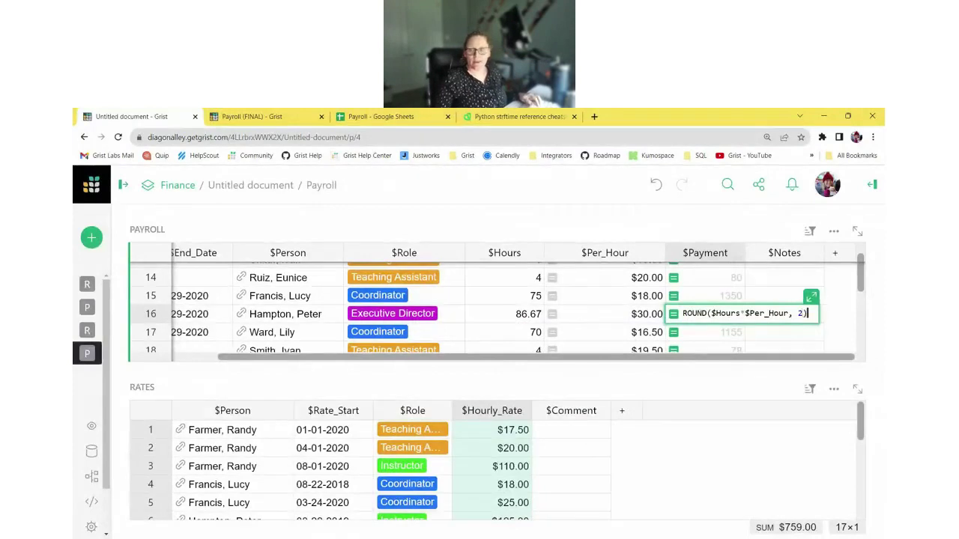
{"action": "key", "text": "Return"}
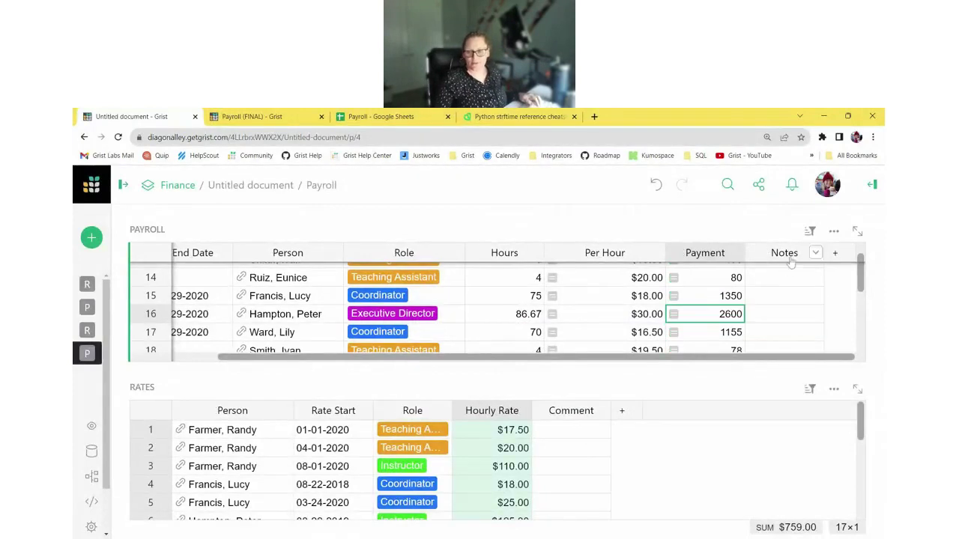
Step: Format the Payment column as currency and check the amounts in the first Payroll rows
{"action": "left_click", "coordinate": [872, 191]}
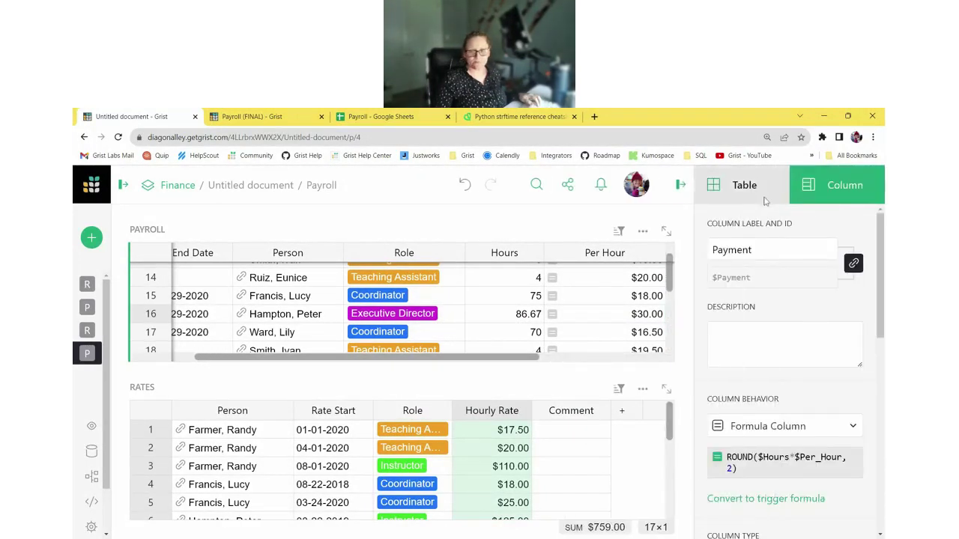
{"action": "scroll", "coordinate": [787, 337], "scroll_direction": "down", "scroll_amount": 2}
{"action": "left_click", "coordinate": [723, 435]}
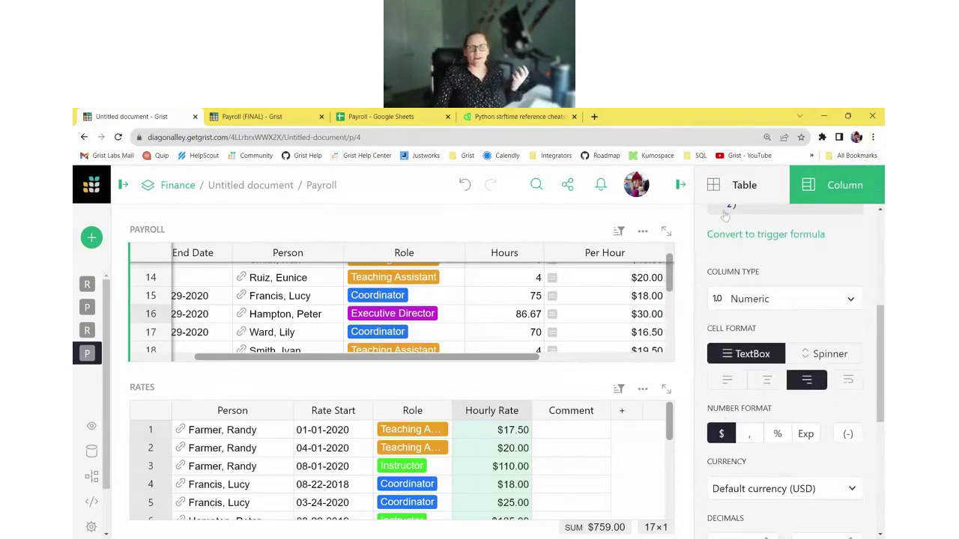
{"action": "left_click", "coordinate": [680, 185]}
{"action": "scroll", "coordinate": [525, 320], "scroll_direction": "up", "scroll_amount": 5}
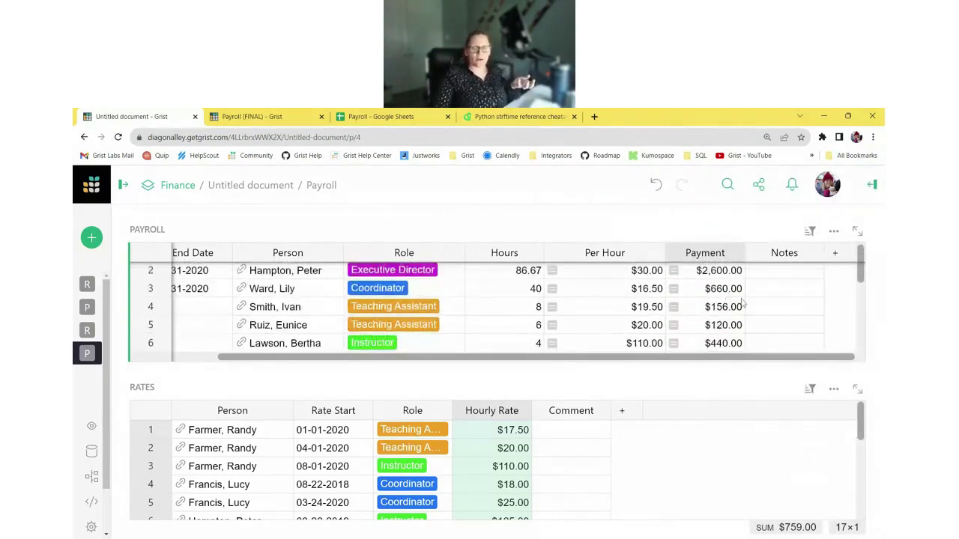
{"action": "left_click", "coordinate": [605, 307]}
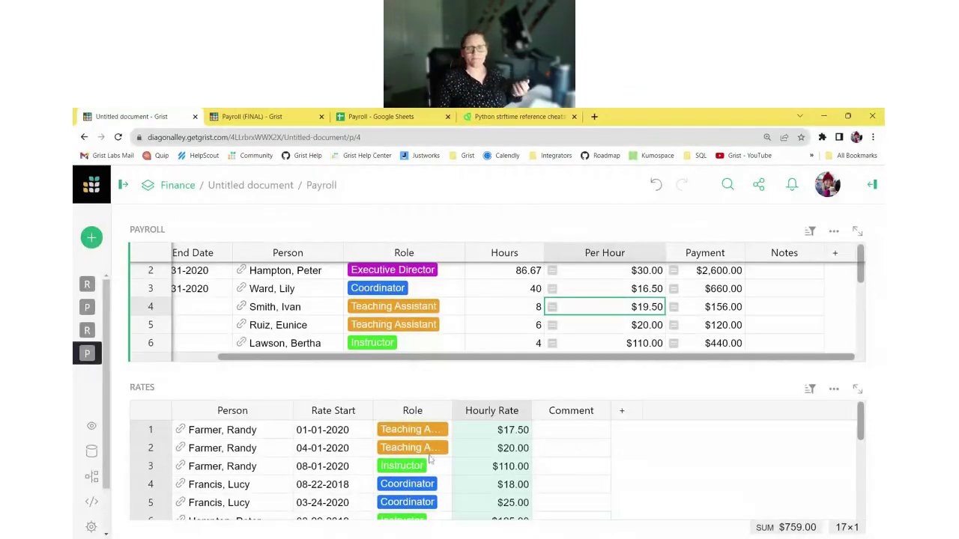
{"action": "left_click", "coordinate": [725, 326]}
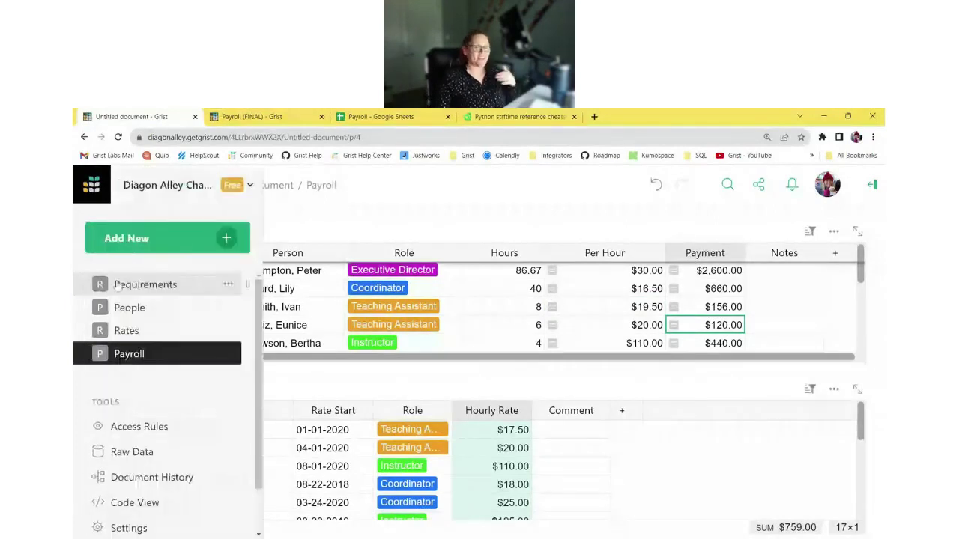
Step: On the Requirements page, tick off "Review tables & set up column types + formulas" and select the Create Pay Periods Dashboard requirement
{"action": "left_click", "coordinate": [116, 285]}
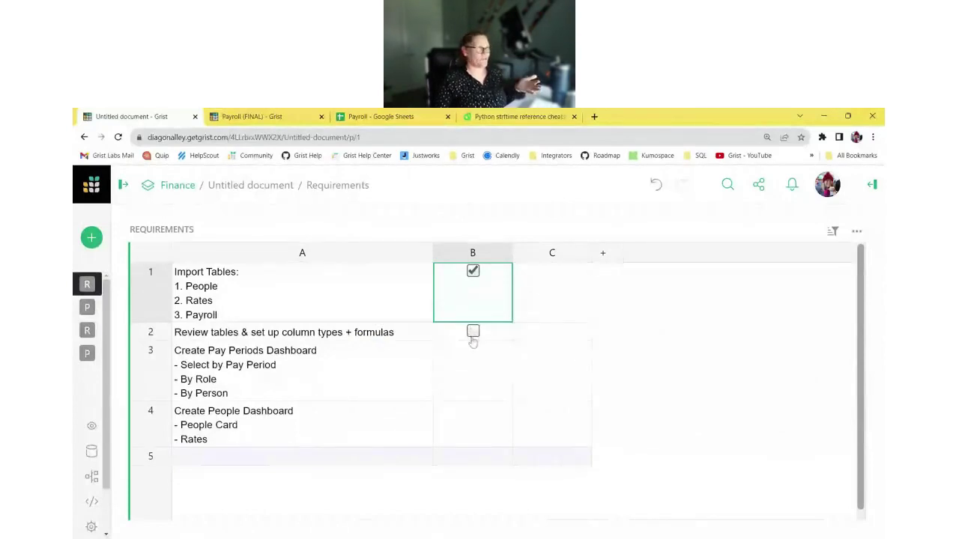
{"action": "left_click", "coordinate": [472, 334]}
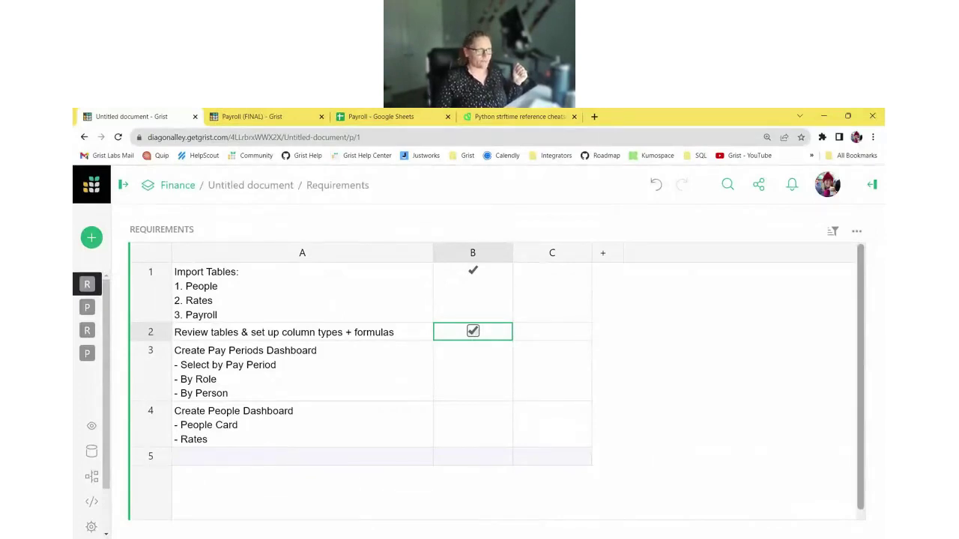
{"action": "left_click", "coordinate": [354, 375]}
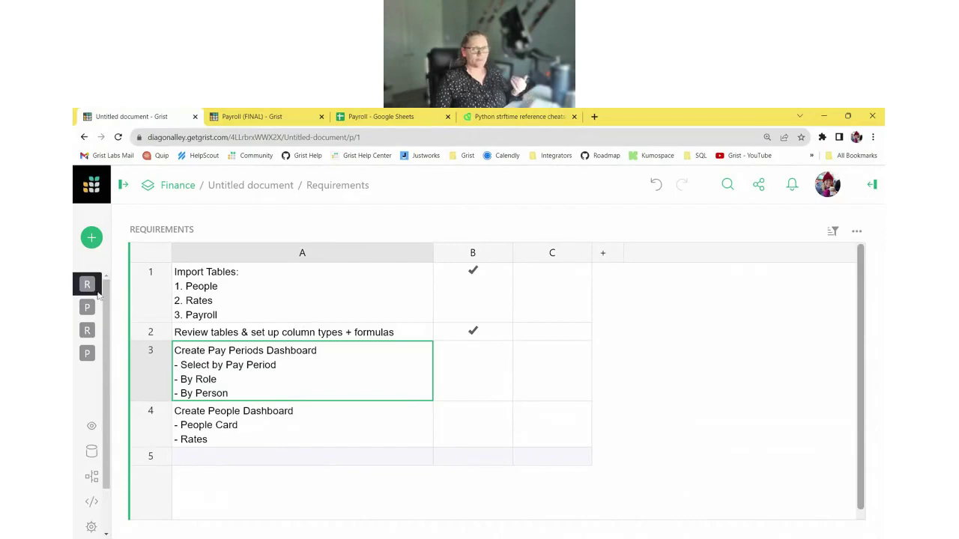
Step: Return to the Payroll page and delete the Rates widget from it, leaving only the Payroll table
{"action": "left_click", "coordinate": [123, 186]}
{"action": "left_click", "coordinate": [132, 353]}
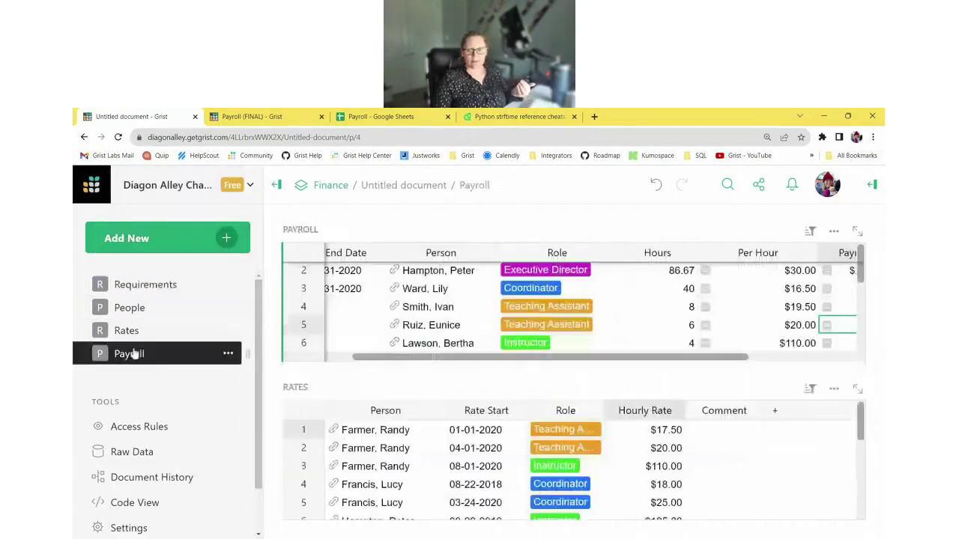
{"action": "left_click", "coordinate": [142, 314]}
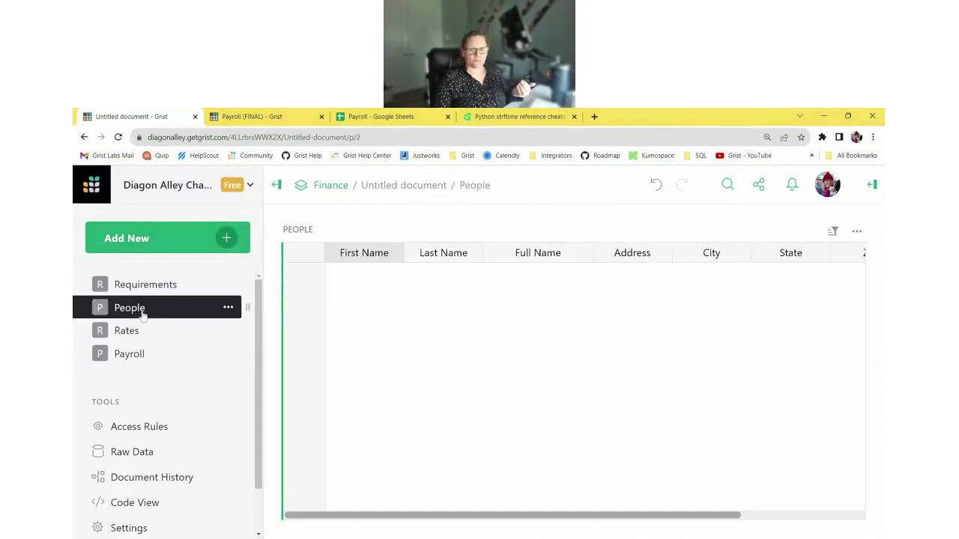
{"action": "left_click", "coordinate": [129, 354]}
{"action": "left_click", "coordinate": [834, 390]}
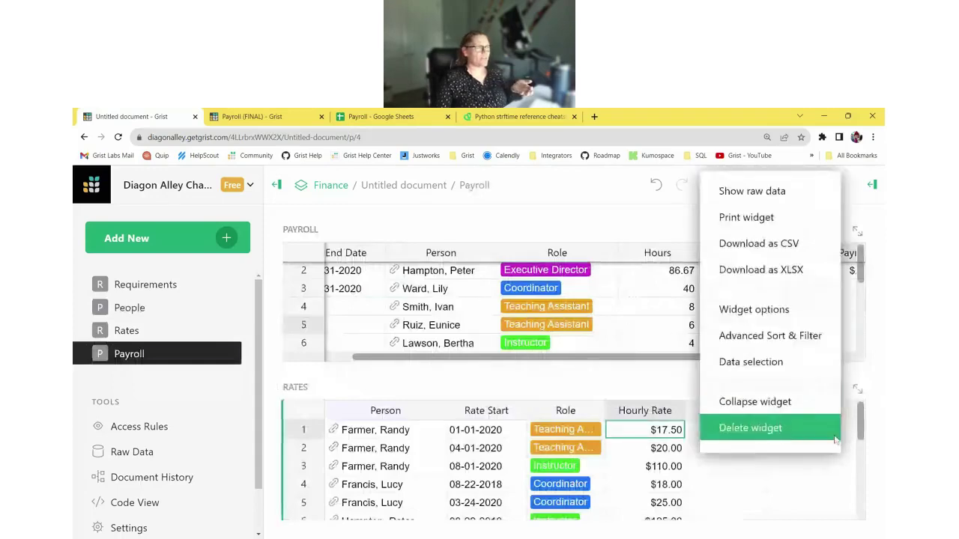
{"action": "left_click", "coordinate": [834, 439]}
{"action": "left_click", "coordinate": [276, 185]}
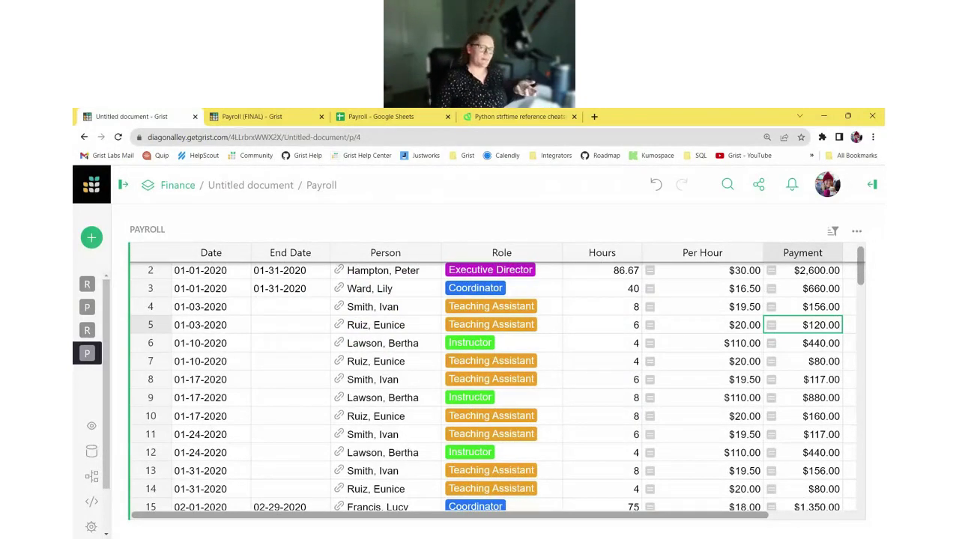
Step: Insert a new column labelled Pay Period between End Date and Person in the Payroll table
{"action": "left_click", "coordinate": [234, 330]}
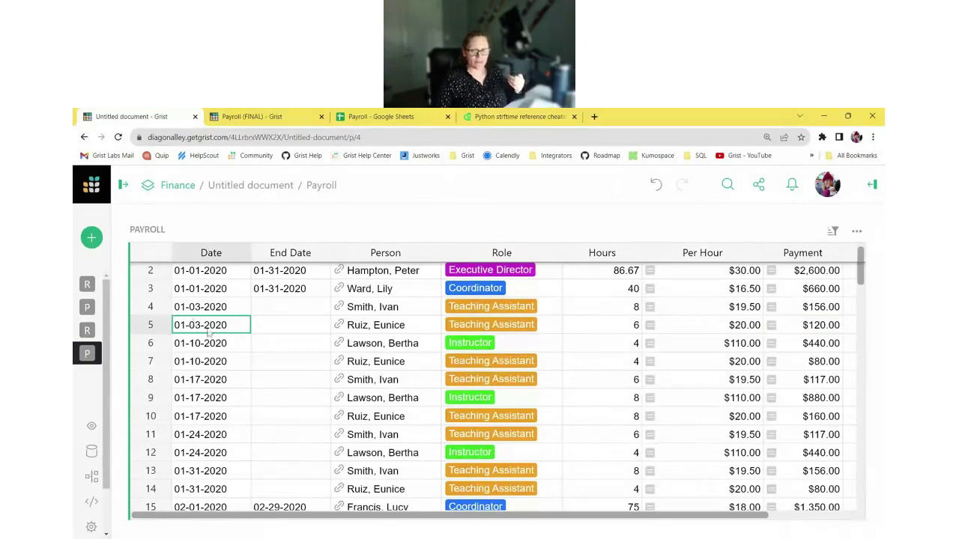
{"action": "right_click", "coordinate": [362, 257]}
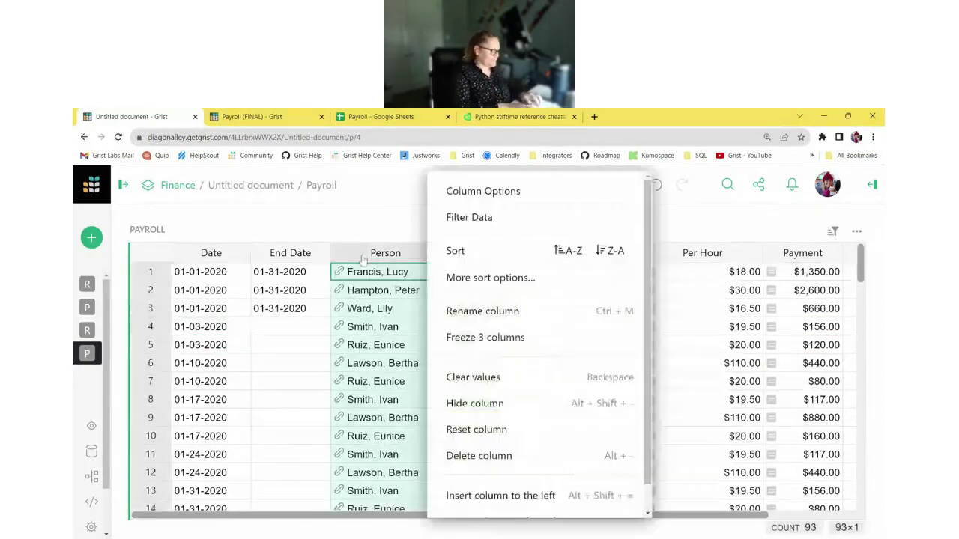
{"action": "left_click", "coordinate": [472, 494]}
{"action": "type", "text": "pAY pE"}
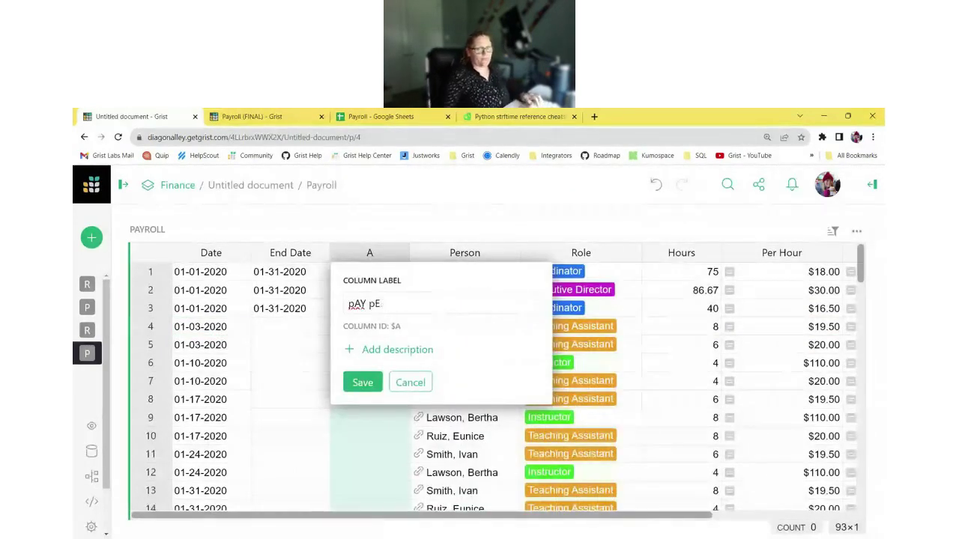
{"action": "key", "text": "ctrl+a"}
{"action": "key", "text": "BackSpace"}
{"action": "type", "text": "Pay "}
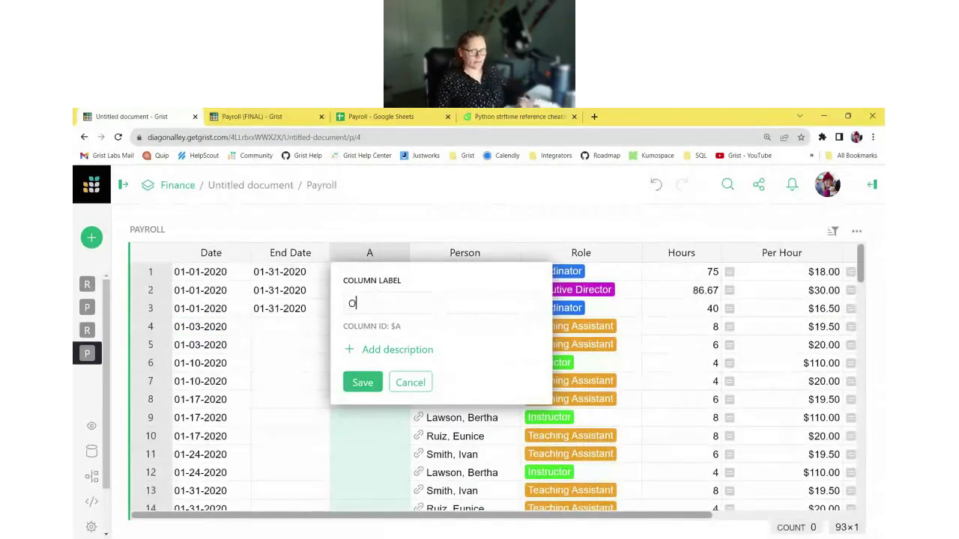
{"action": "type", "text": "Period"}
{"action": "key", "text": "Return"}
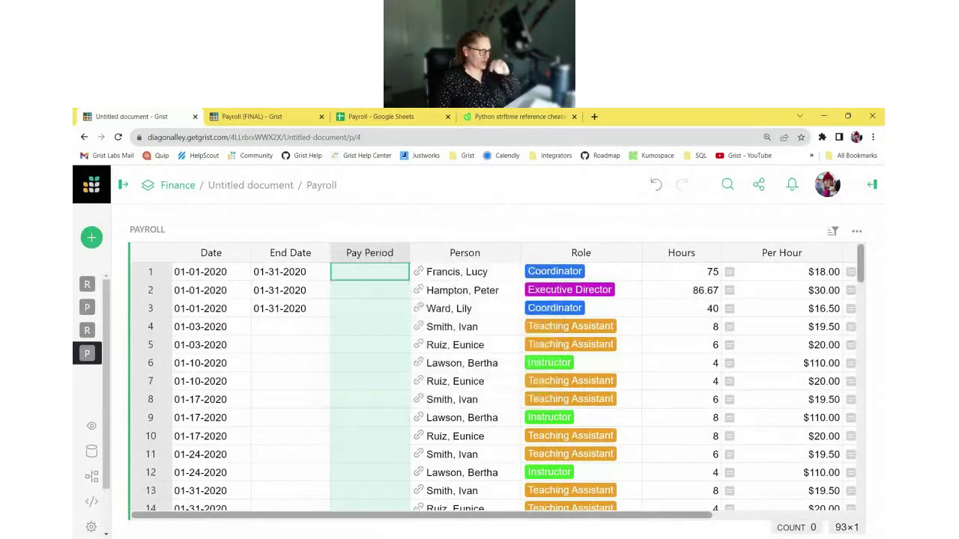
Step: Start a formula in the Pay Period column with $Date.strftime()
{"action": "key", "text": "equal"}
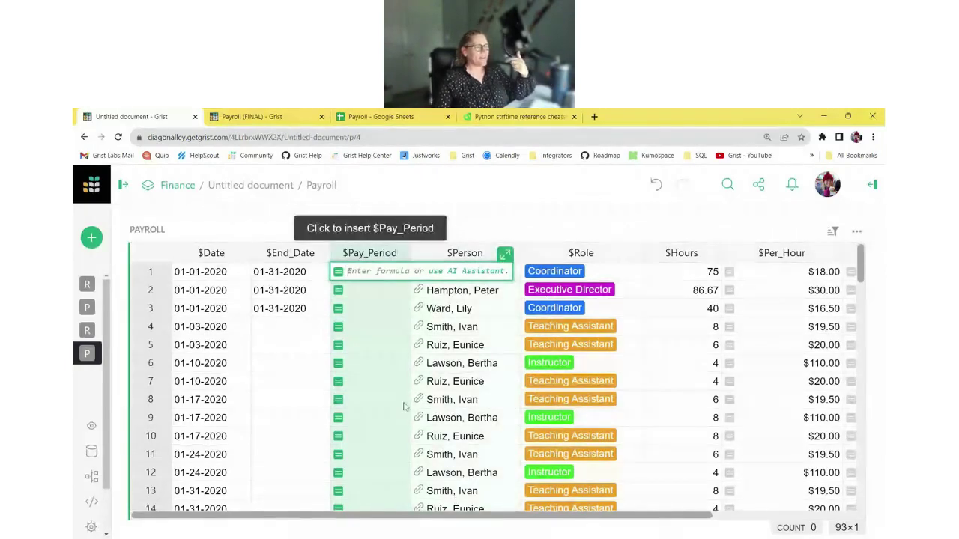
{"action": "left_click", "coordinate": [186, 343]}
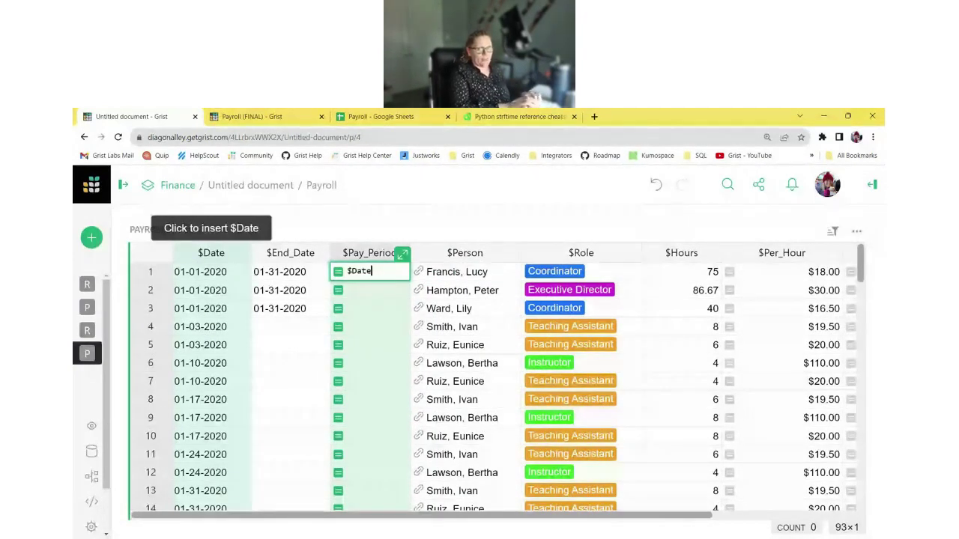
{"action": "type", "text": ".strf"}
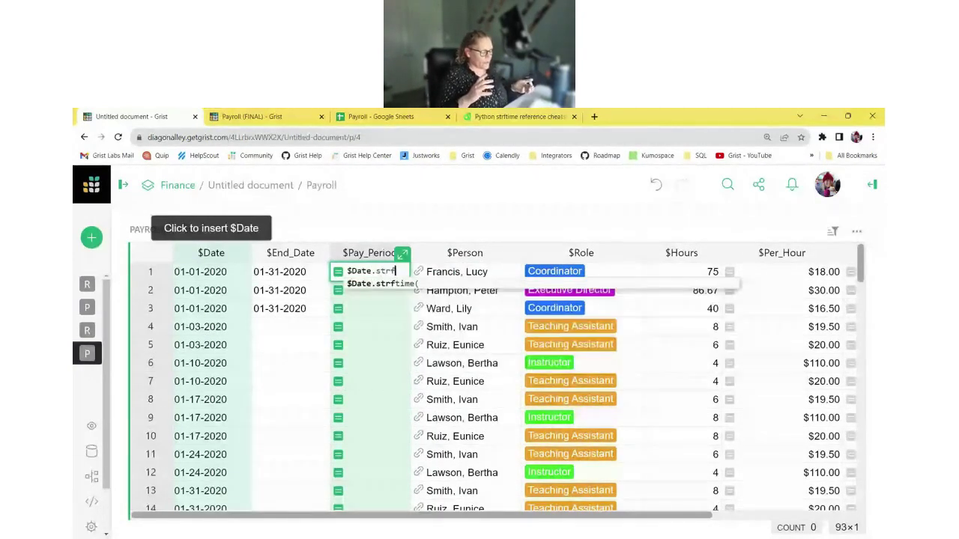
{"action": "key", "text": "Tab"}
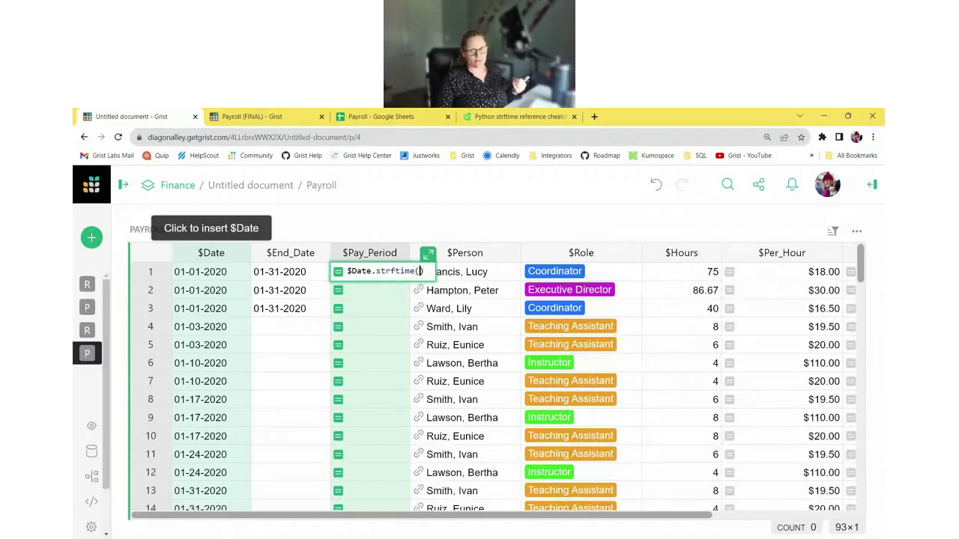
Step: Switch to the Python strftime cheatsheet and look up the codes for the year with century and the zero-padded month
{"action": "left_click", "coordinate": [522, 120]}
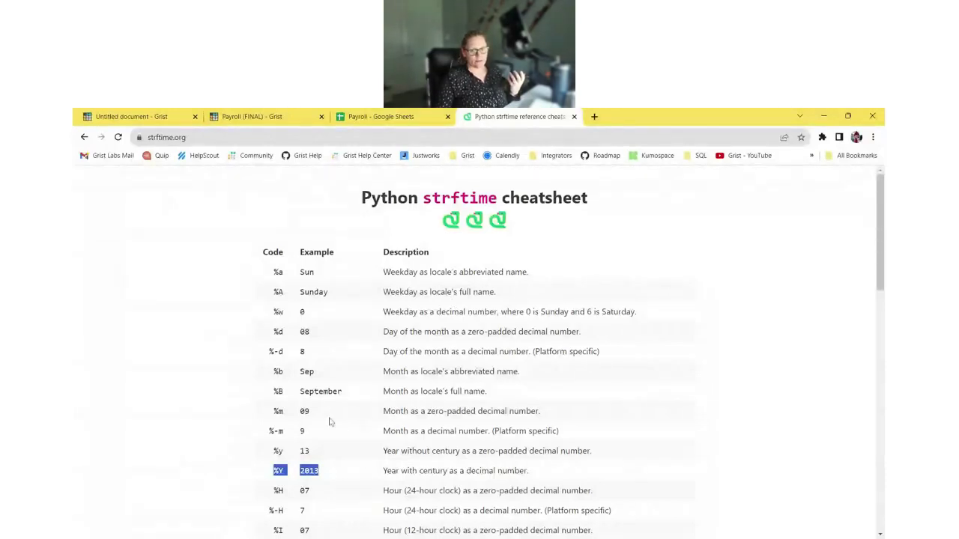
{"action": "left_click", "coordinate": [318, 471]}
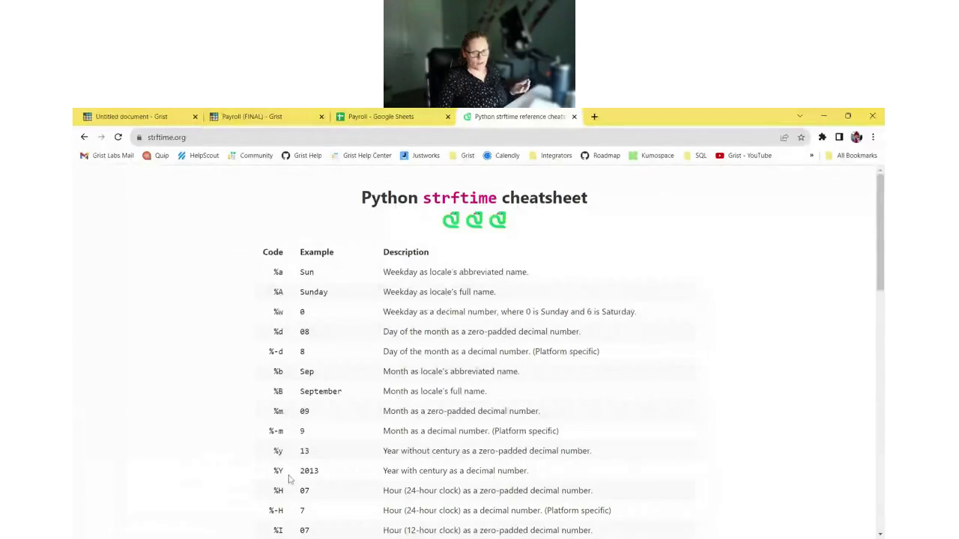
{"action": "key", "text": "ctrl+plus"}
{"action": "key", "text": "ctrl+plus"}
{"action": "scroll", "coordinate": [290, 479], "scroll_direction": "down", "scroll_amount": 2}
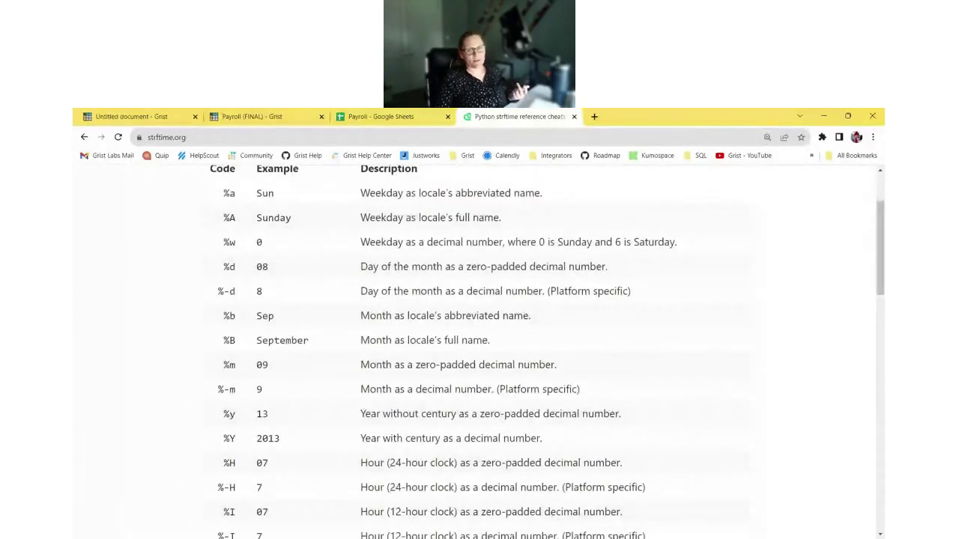
{"action": "left_click_drag", "start_coordinate": [223, 365], "coordinate": [240, 373]}
{"action": "left_click", "coordinate": [245, 372]}
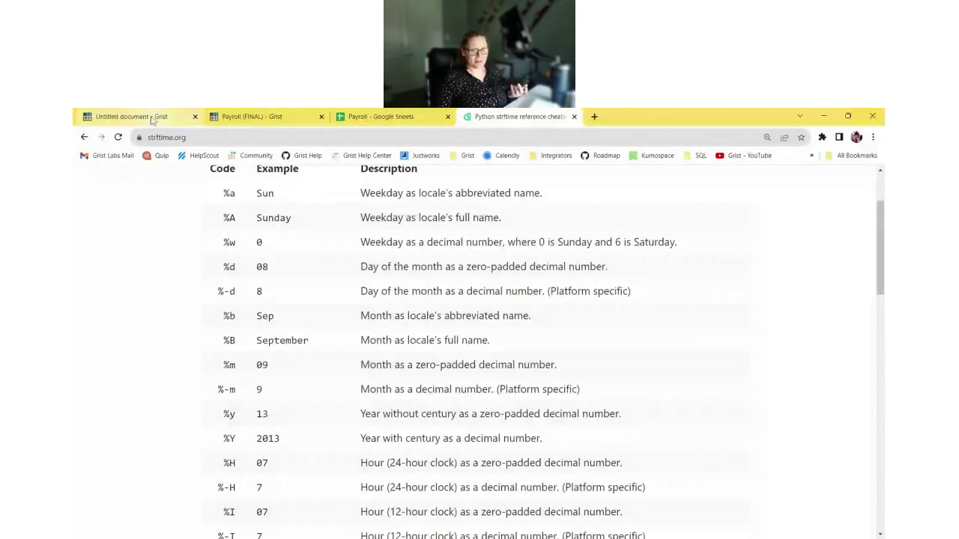
Step: Return to the Grist document and complete the Pay Period formula as $Date.strftime("%Y-%m"), then check the filled rows
{"action": "left_click", "coordinate": [152, 119]}
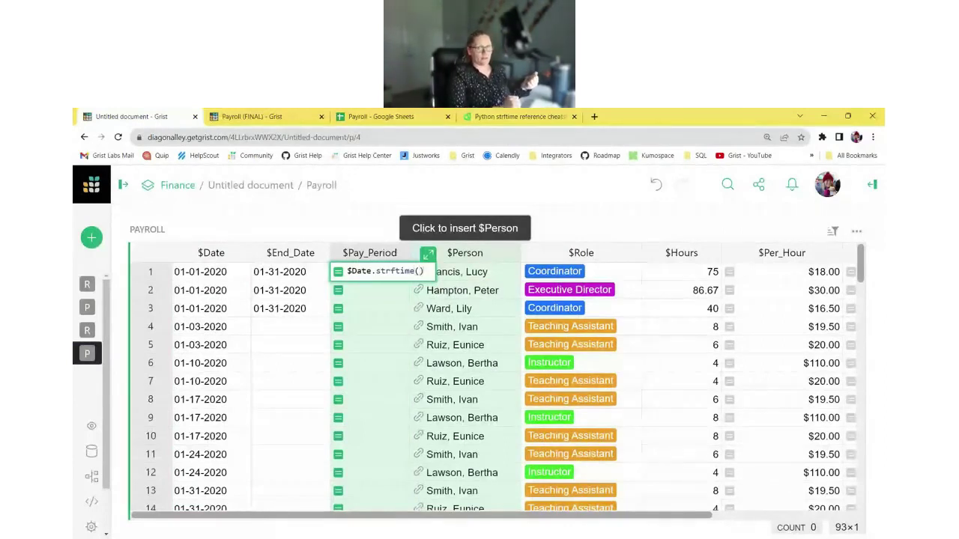
{"action": "type", "text": "\""}
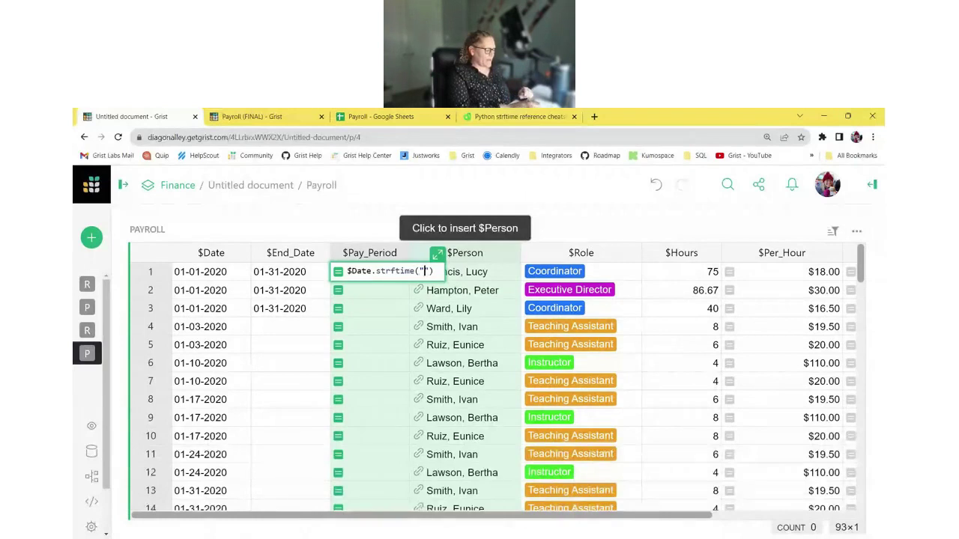
{"action": "type", "text": "%Y"}
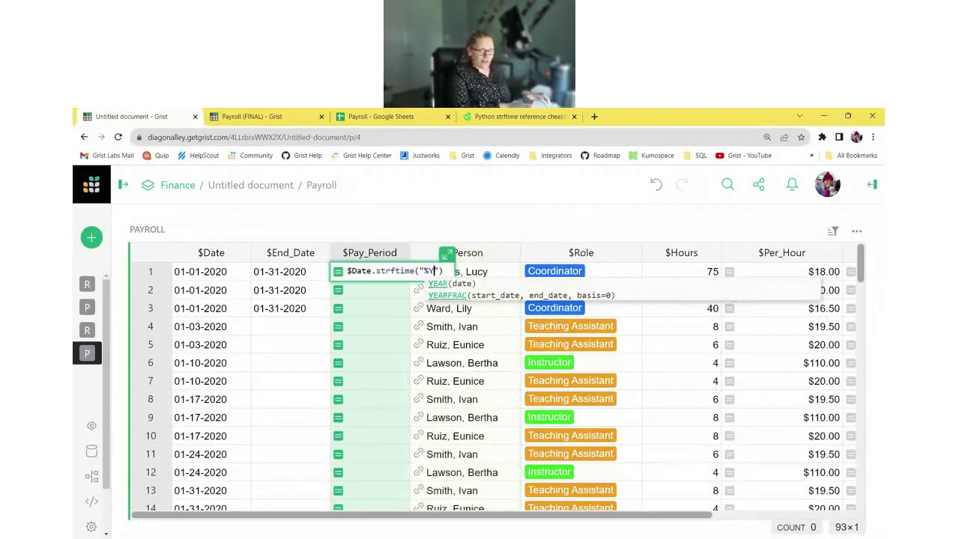
{"action": "type", "text": "-"}
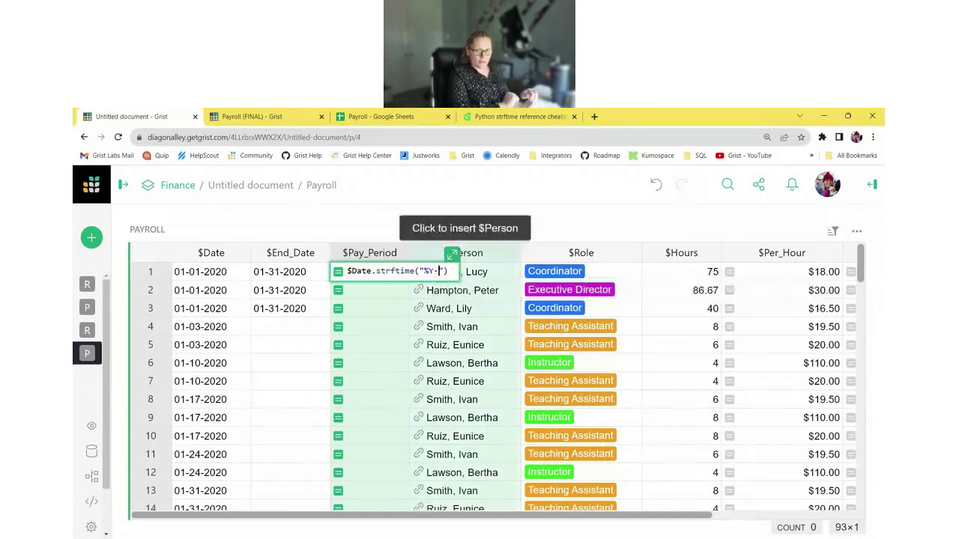
{"action": "type", "text": "%m"}
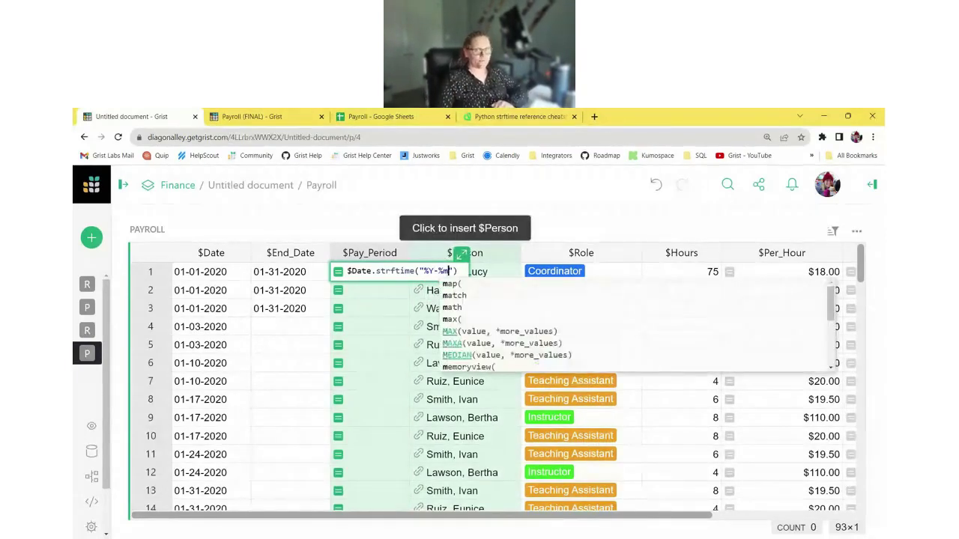
{"action": "key", "text": "Return"}
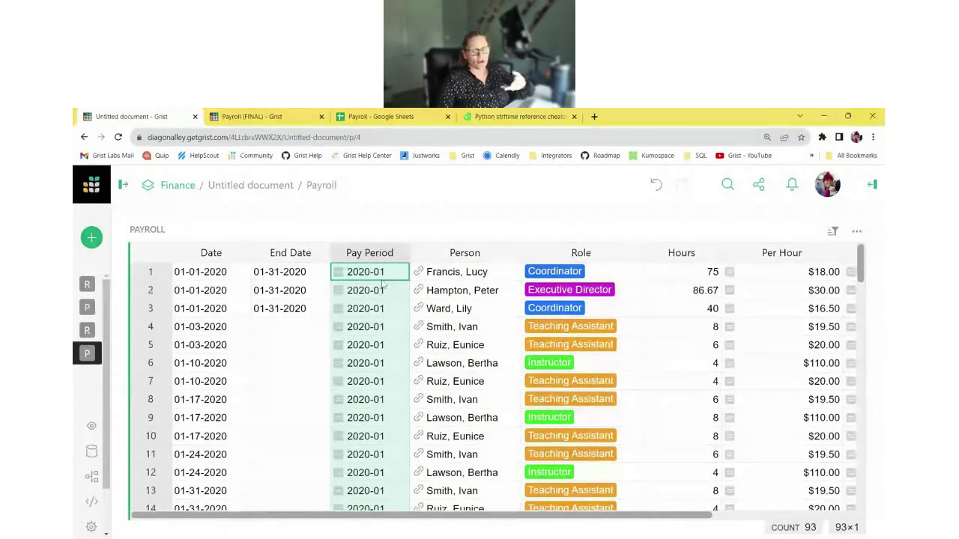
{"action": "left_click_drag", "start_coordinate": [383, 277], "coordinate": [382, 493]}
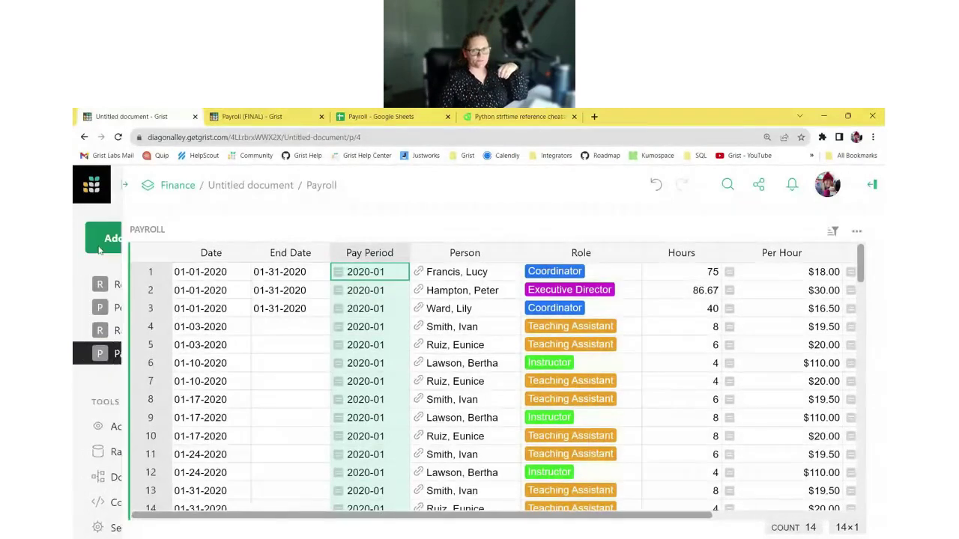
Step: Add a new page with a summary table of Payroll grouped by Pay Period
{"action": "left_click", "coordinate": [149, 249]}
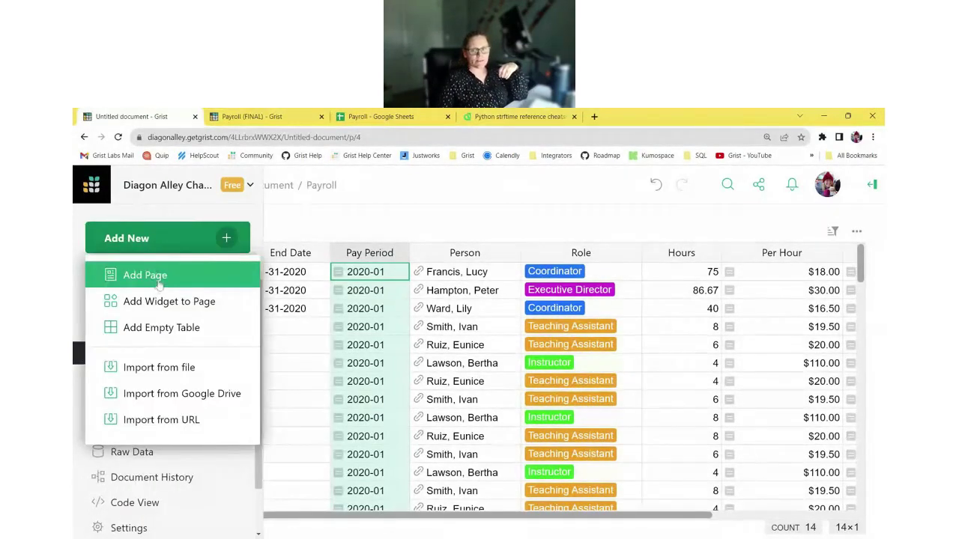
{"action": "left_click", "coordinate": [159, 277]}
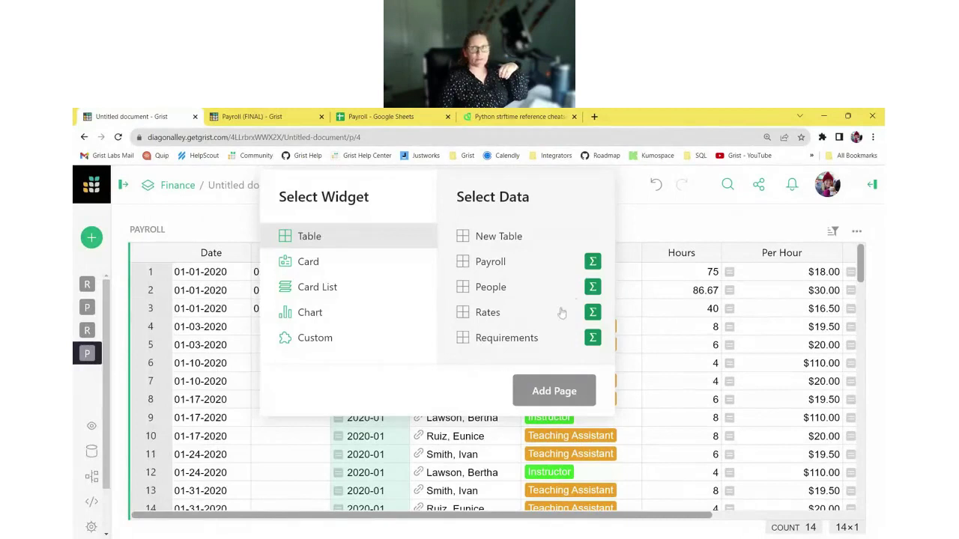
{"action": "left_click", "coordinate": [591, 267]}
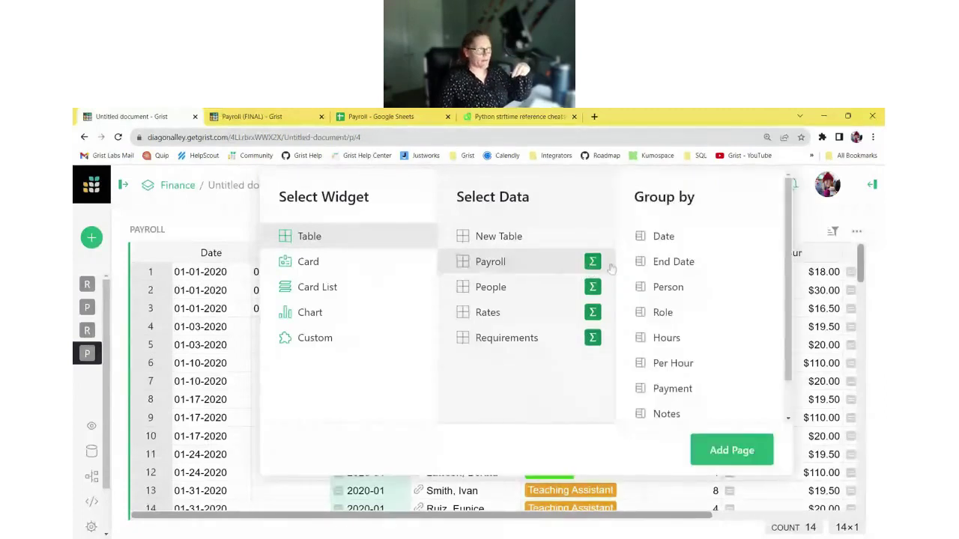
{"action": "scroll", "coordinate": [706, 309], "scroll_direction": "down", "scroll_amount": 1}
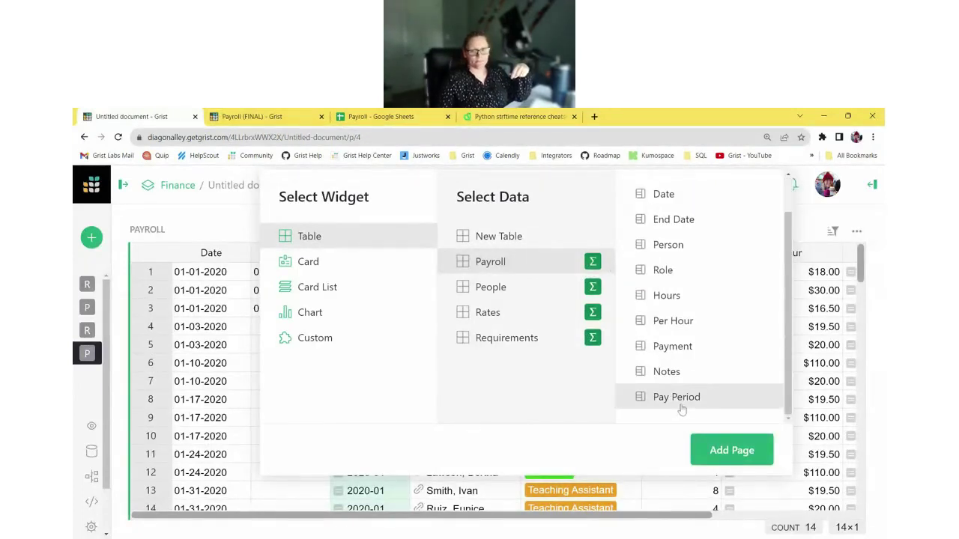
{"action": "left_click", "coordinate": [744, 458]}
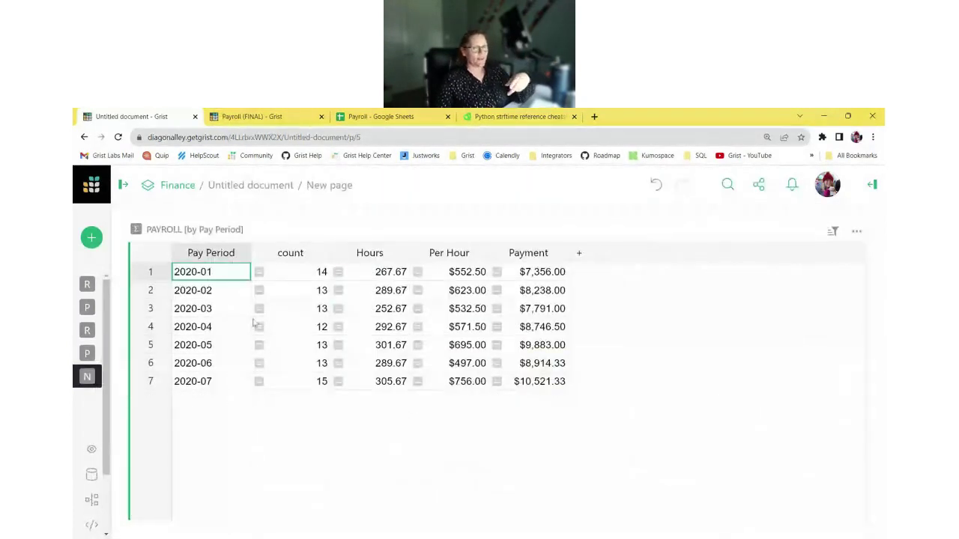
Step: Remove the Hours and Per Hour columns together from the Pay Period summary table
{"action": "left_click", "coordinate": [269, 277]}
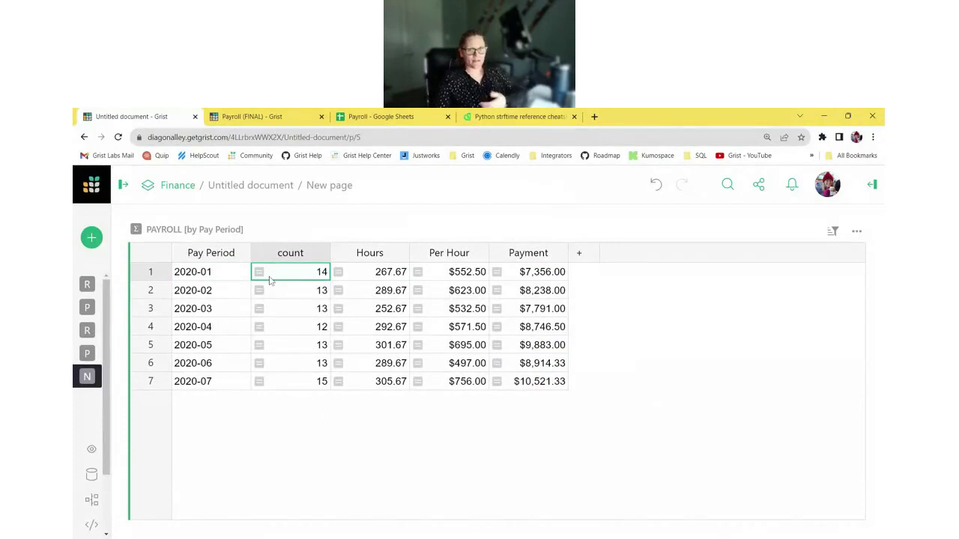
{"action": "left_click", "coordinate": [224, 276]}
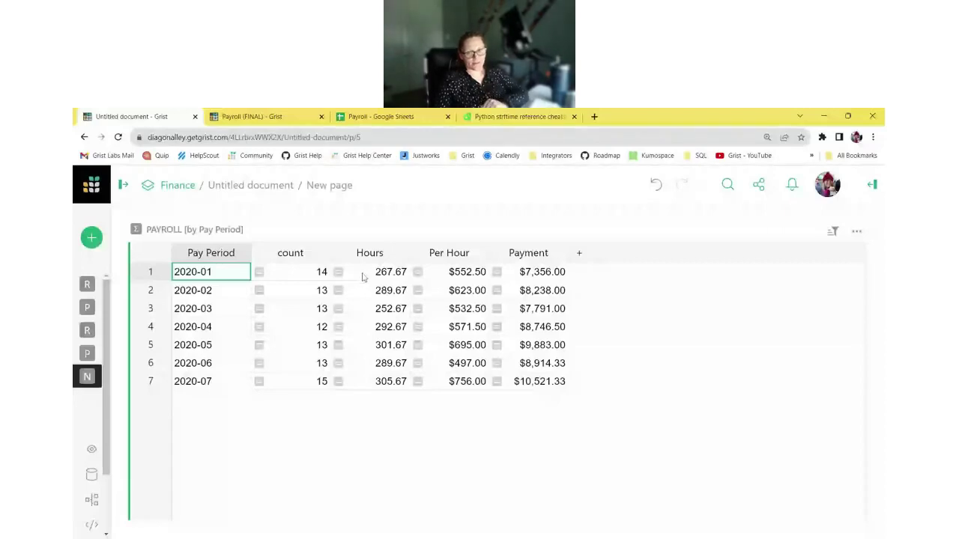
{"action": "left_click_drag", "start_coordinate": [364, 275], "coordinate": [439, 272]}
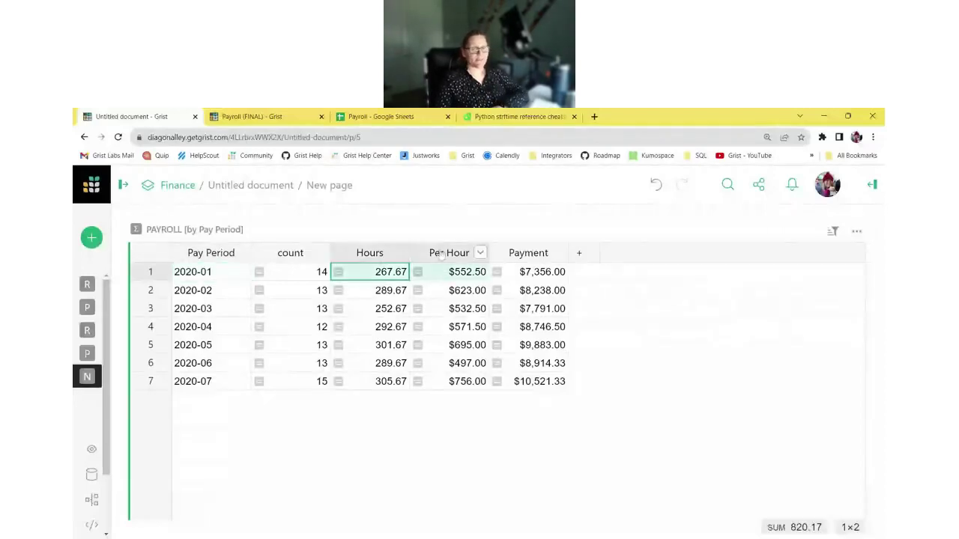
{"action": "right_click", "coordinate": [436, 256]}
{"action": "left_click", "coordinate": [529, 308]}
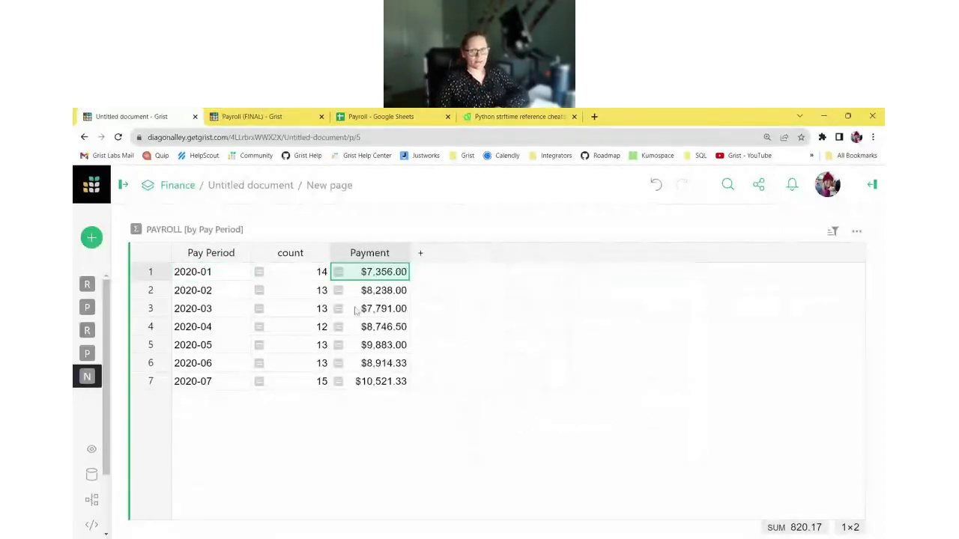
Step: Remove the count column from the Pay Period summary table, keeping only Pay Period and Payment
{"action": "left_click", "coordinate": [371, 290]}
{"action": "left_click", "coordinate": [370, 252]}
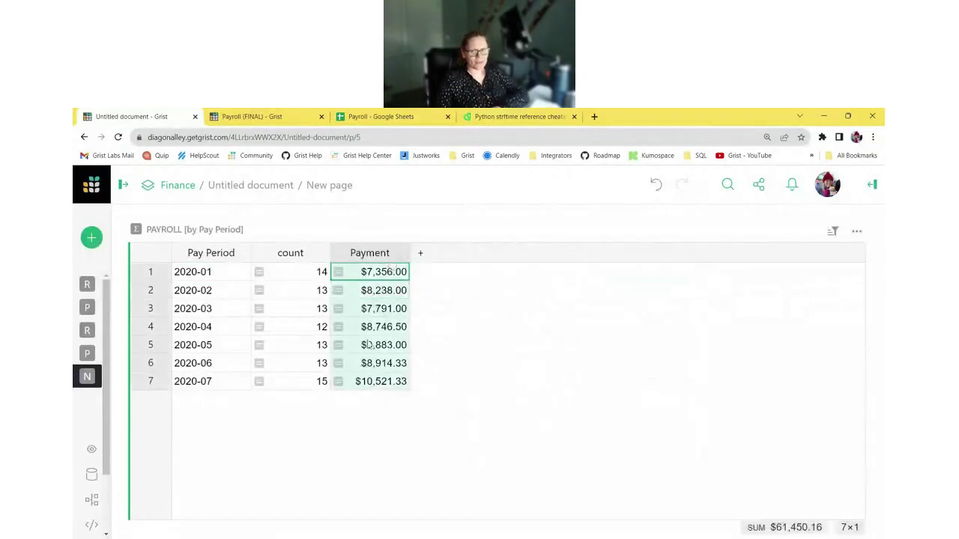
{"action": "left_click", "coordinate": [274, 255]}
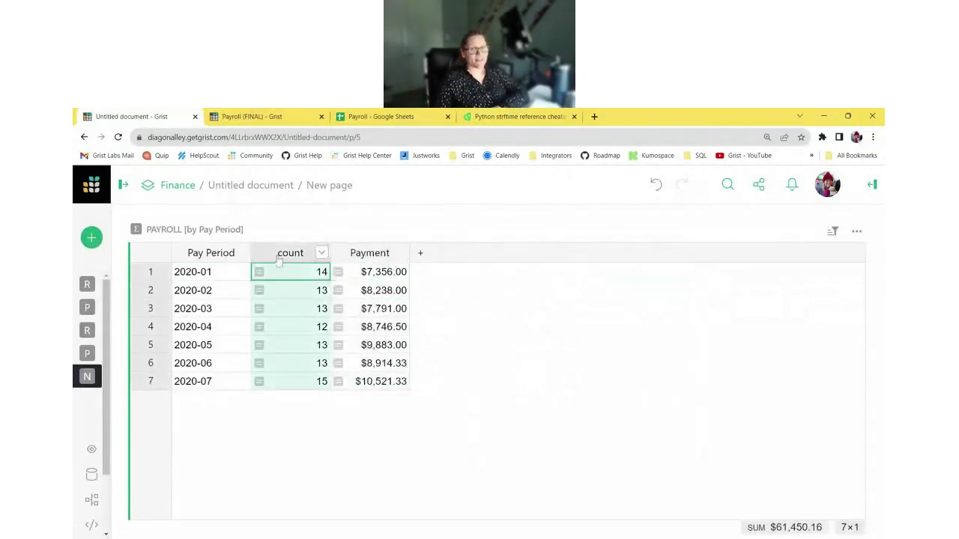
{"action": "right_click", "coordinate": [279, 257]}
{"action": "left_click", "coordinate": [333, 379]}
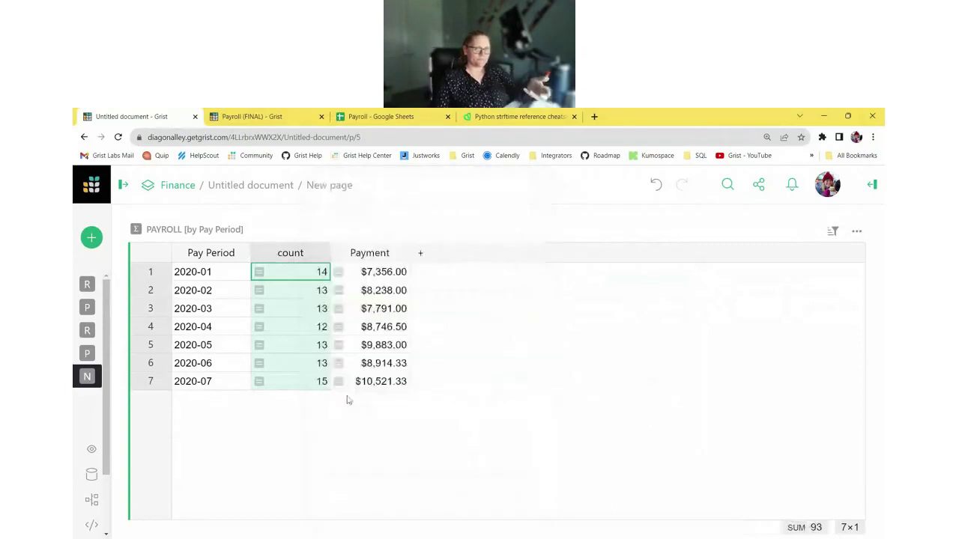
{"action": "left_click", "coordinate": [322, 309]}
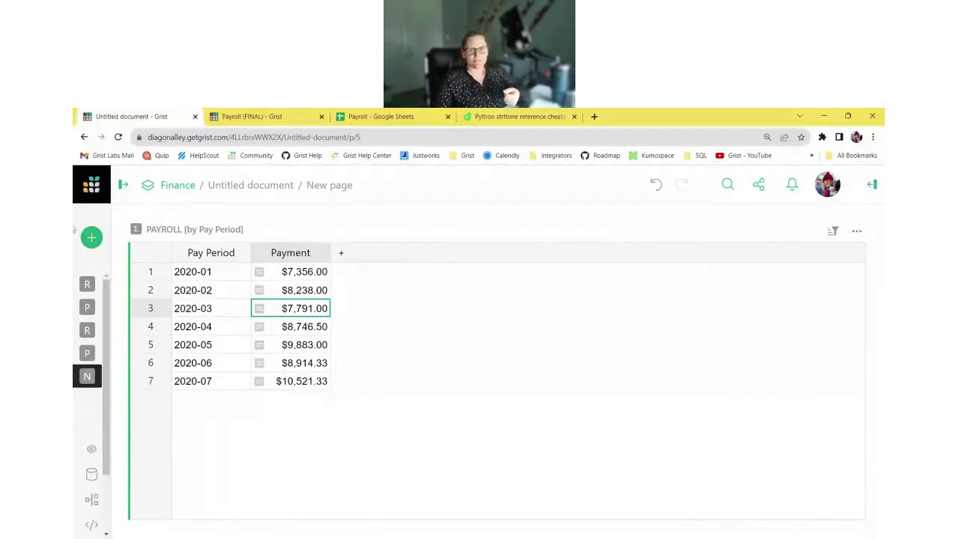
Step: Add a Payroll summary table grouped by Role and Pay Period to the page, selected by PAYROLL [by Pay Period]
{"action": "left_click", "coordinate": [178, 240]}
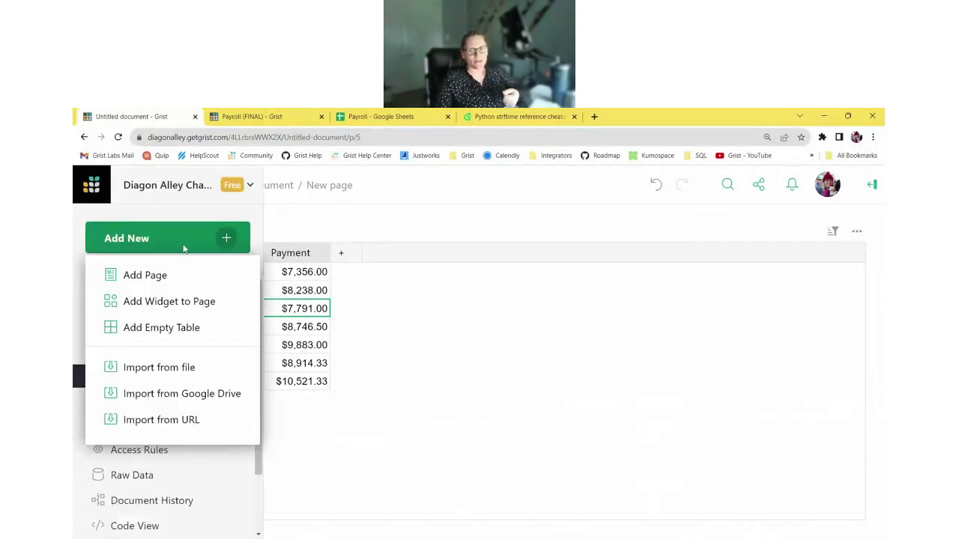
{"action": "left_click", "coordinate": [202, 305]}
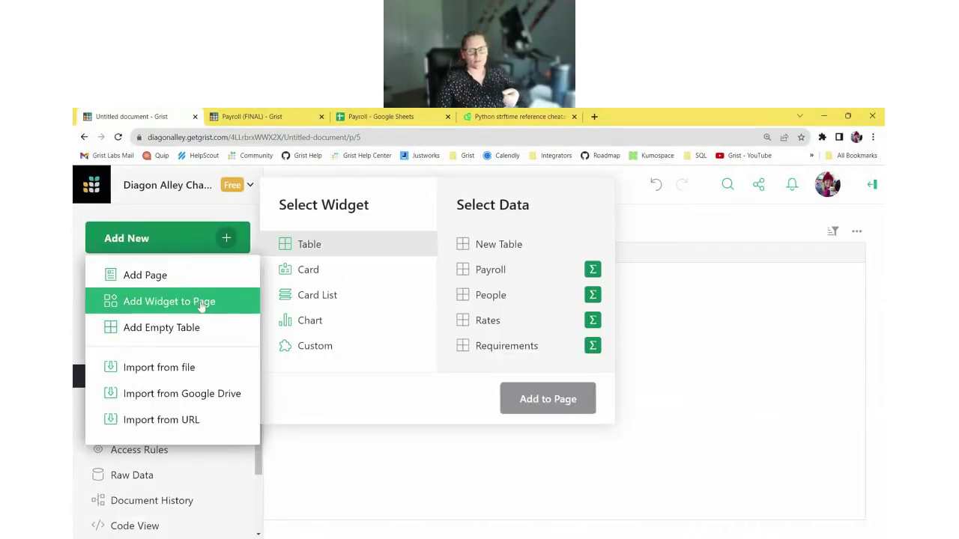
{"action": "left_click", "coordinate": [594, 273]}
{"action": "scroll", "coordinate": [727, 331], "scroll_direction": "down", "scroll_amount": 2}
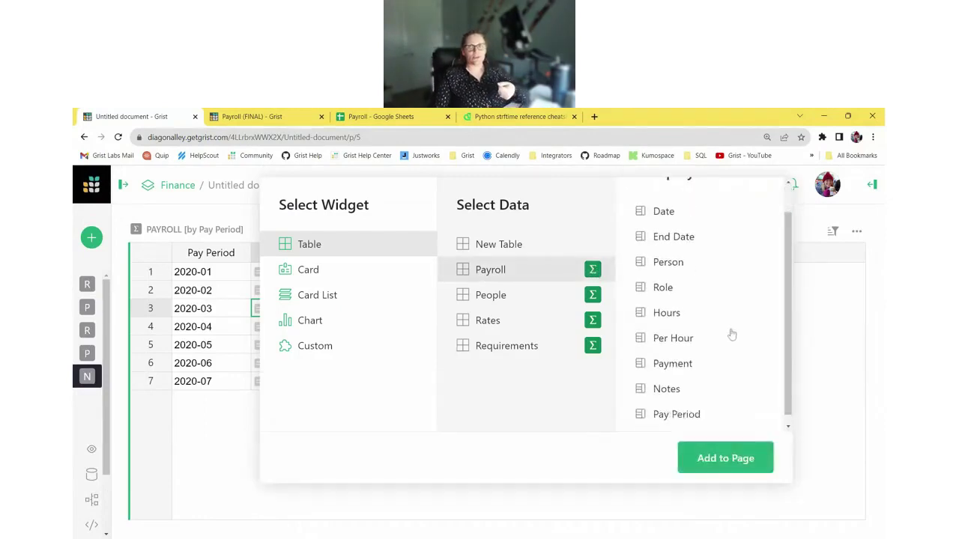
{"action": "left_click", "coordinate": [704, 405]}
{"action": "left_click", "coordinate": [707, 281]}
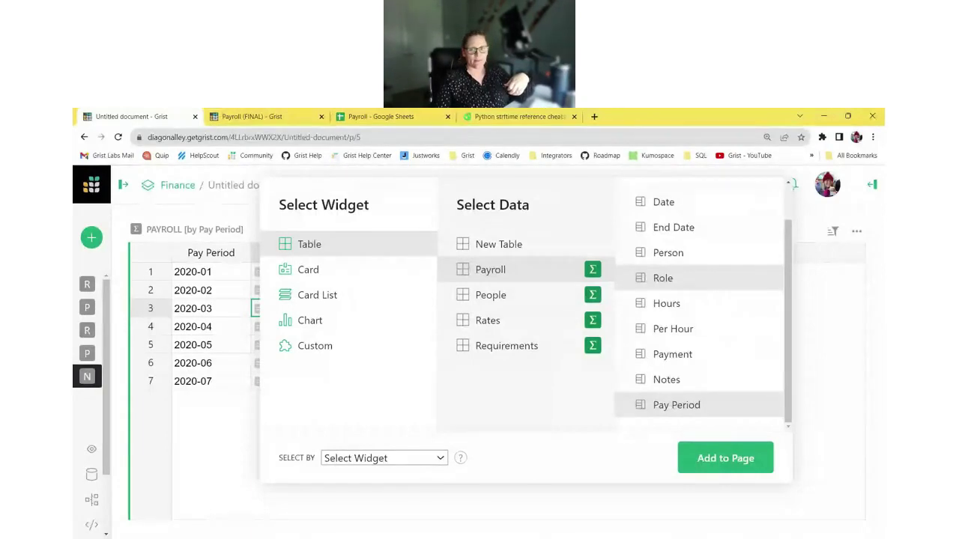
{"action": "left_click", "coordinate": [436, 494]}
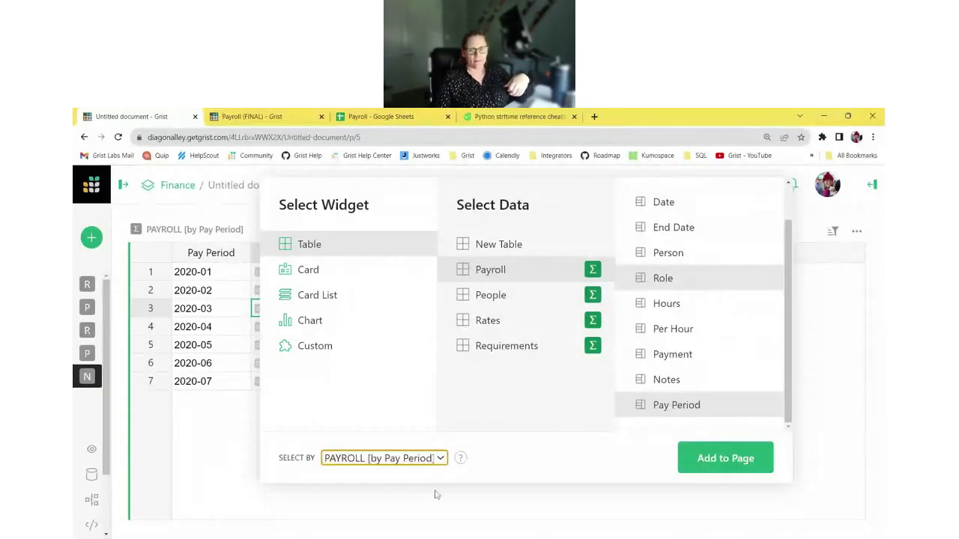
{"action": "left_click", "coordinate": [732, 458]}
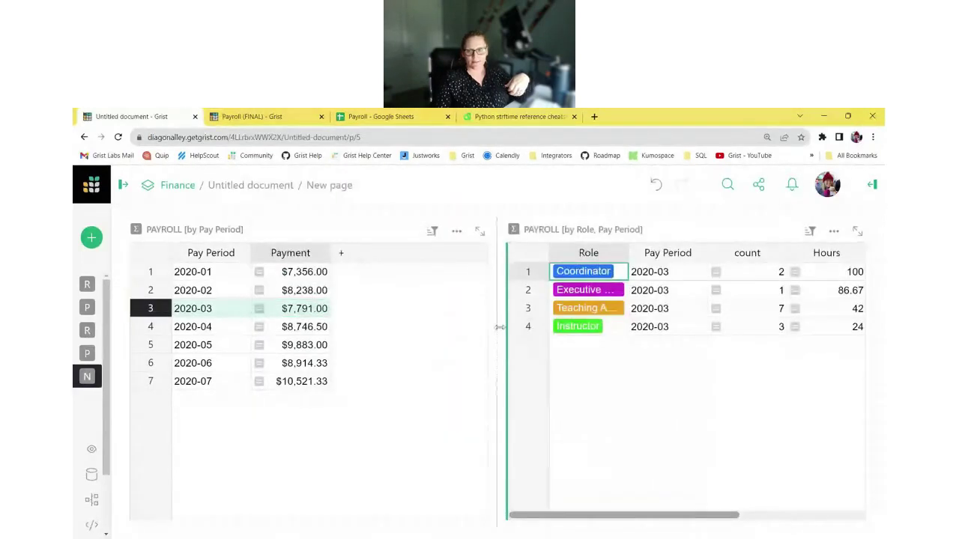
Step: Widen the Role and Pay Period summary widget and remove its count, Hours and Per Hour columns
{"action": "left_click_drag", "start_coordinate": [498, 327], "coordinate": [380, 327]}
{"action": "left_click_drag", "start_coordinate": [779, 271], "coordinate": [612, 271]}
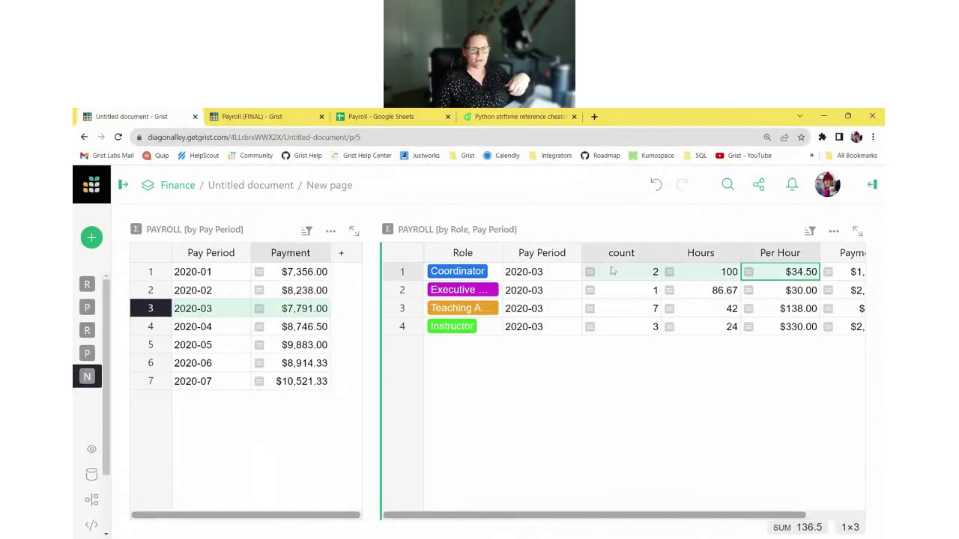
{"action": "left_click", "coordinate": [648, 253]}
{"action": "left_click", "coordinate": [678, 355]}
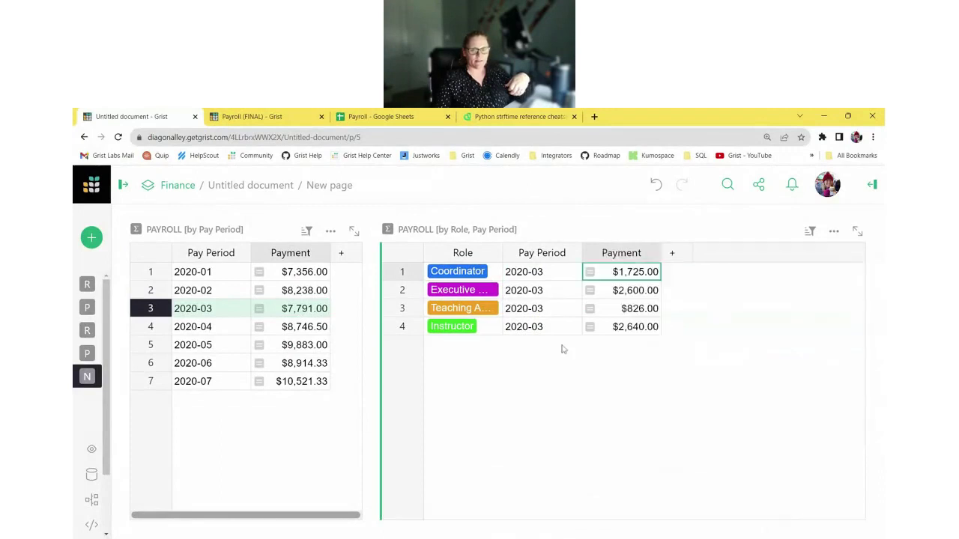
Step: Select pay periods 2020-02, 2020-01, 2020-03 and 2020-04 in turn to check the linked payments by role
{"action": "left_click", "coordinate": [205, 291]}
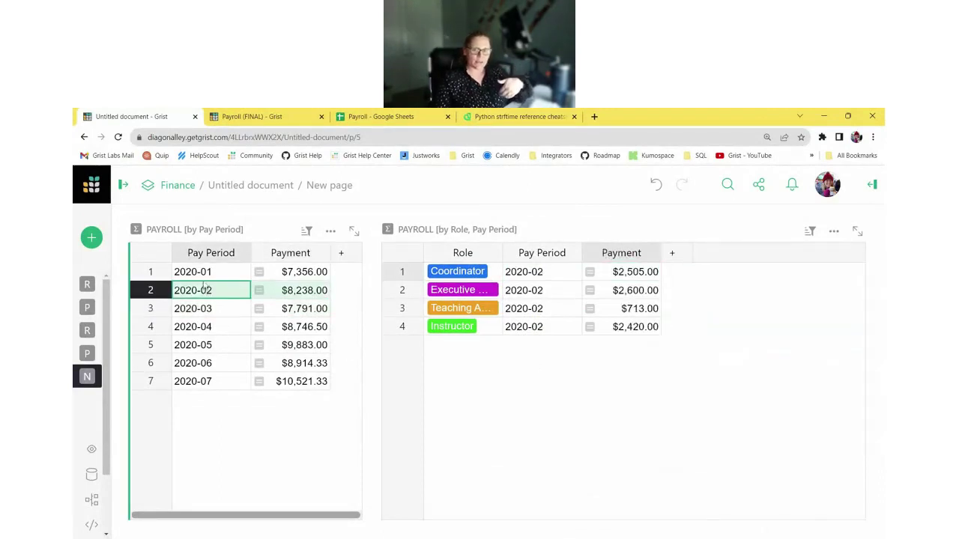
{"action": "left_click", "coordinate": [208, 271]}
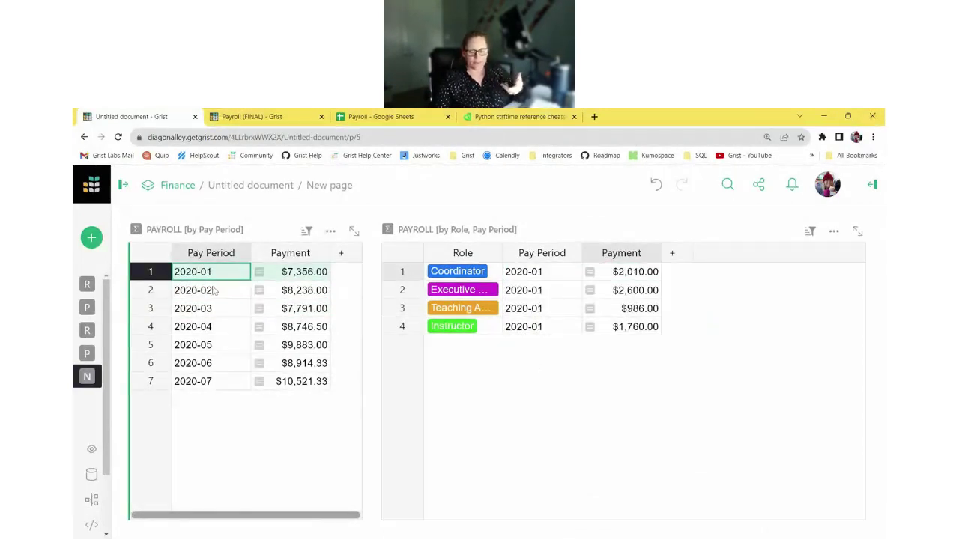
{"action": "left_click", "coordinate": [217, 309]}
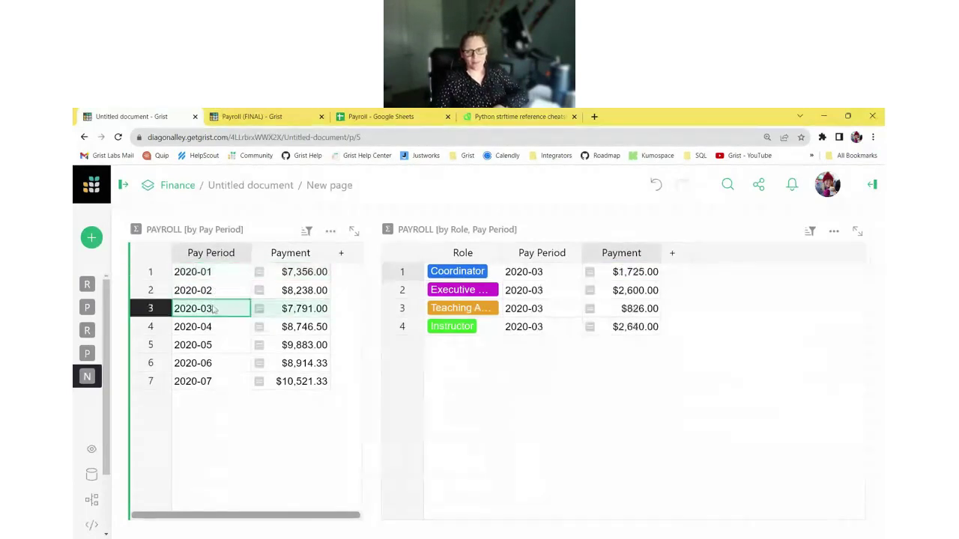
{"action": "left_click", "coordinate": [217, 329]}
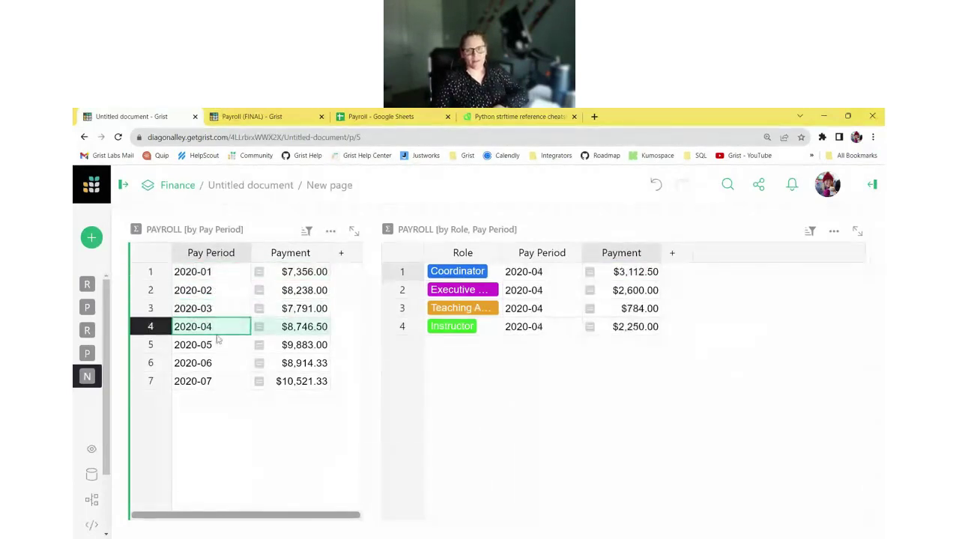
Step: Remove the Pay Period column from the linked role summary and widen its Role column to fit the full role names
{"action": "left_click", "coordinate": [524, 253]}
{"action": "right_click", "coordinate": [541, 274]}
{"action": "left_click", "coordinate": [614, 403]}
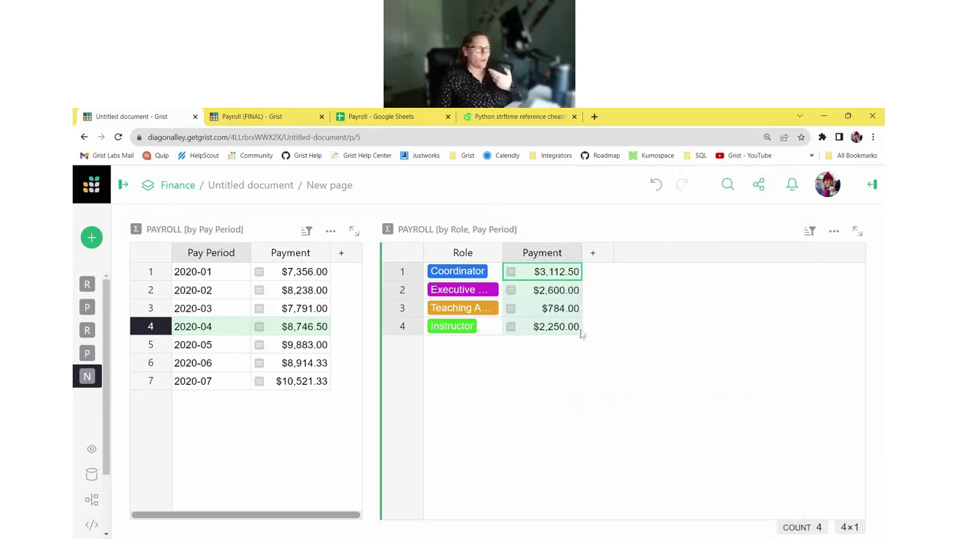
{"action": "left_click_drag", "start_coordinate": [500, 252], "coordinate": [535, 252]}
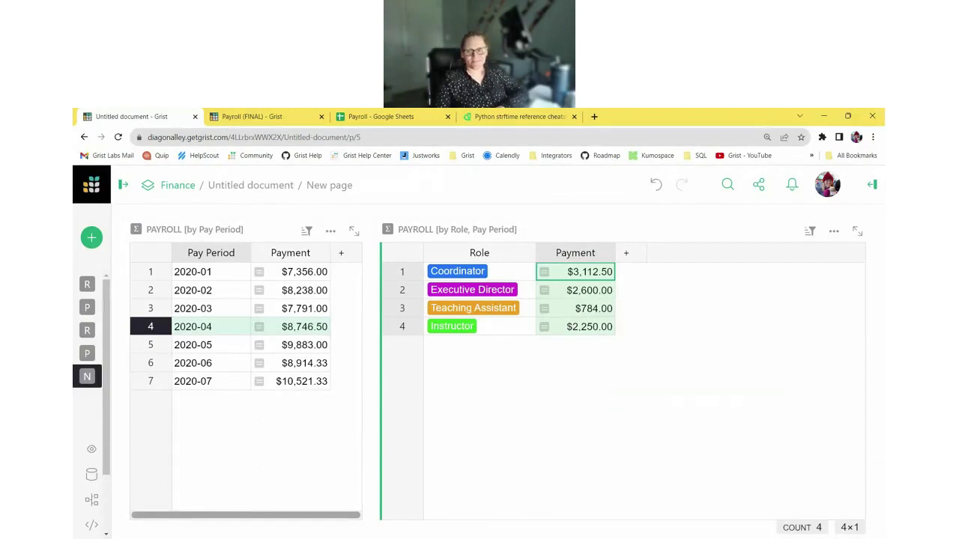
Step: Change the role and pay period summary table into a chart widget of the Payroll summary data
{"action": "left_click", "coordinate": [871, 185]}
{"action": "left_click", "coordinate": [775, 188]}
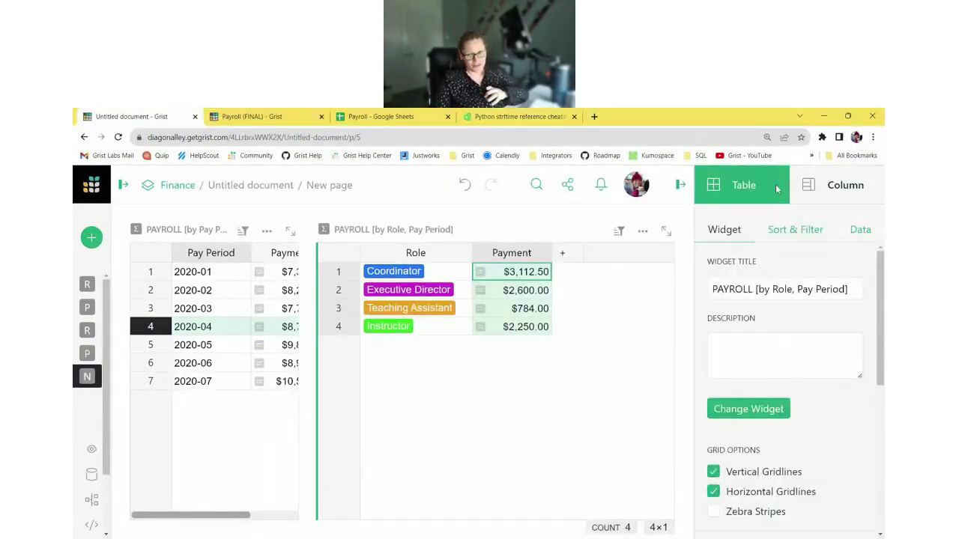
{"action": "left_click", "coordinate": [777, 417]}
{"action": "left_click", "coordinate": [288, 382]}
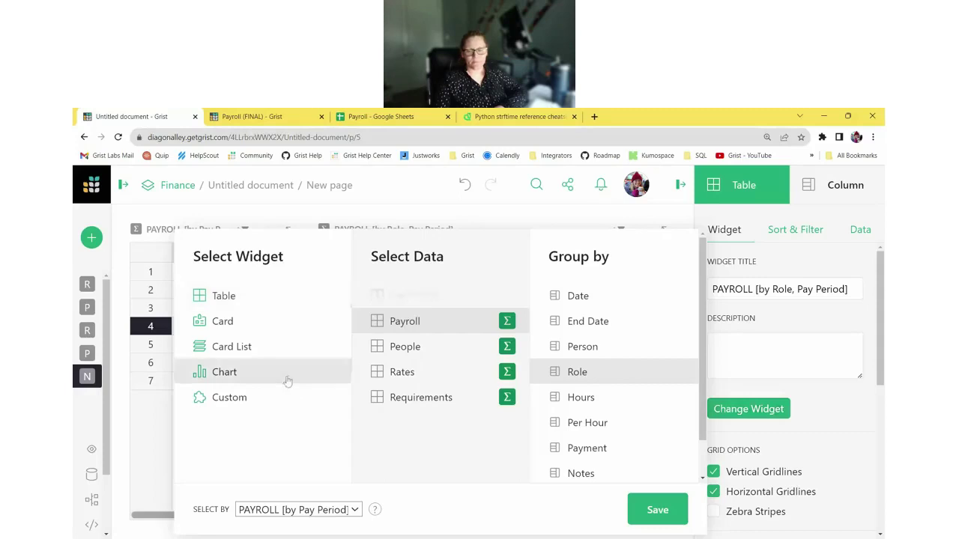
{"action": "left_click", "coordinate": [665, 522]}
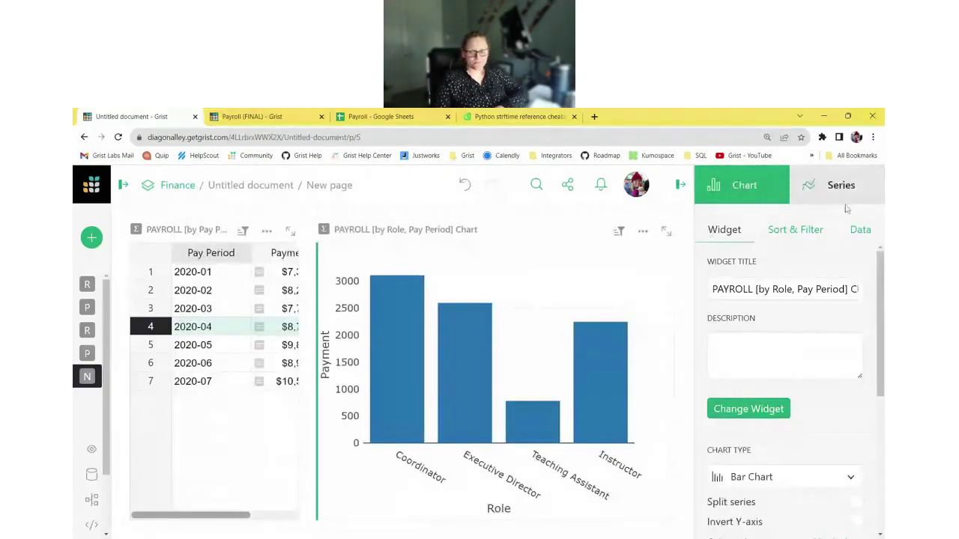
Step: Set the role and pay period chart's type to Pie Chart and close its settings
{"action": "scroll", "coordinate": [790, 316], "scroll_direction": "down", "scroll_amount": 2}
{"action": "scroll", "coordinate": [790, 316], "scroll_direction": "down", "scroll_amount": 1}
{"action": "left_click", "coordinate": [791, 318]}
{"action": "left_click", "coordinate": [792, 379]}
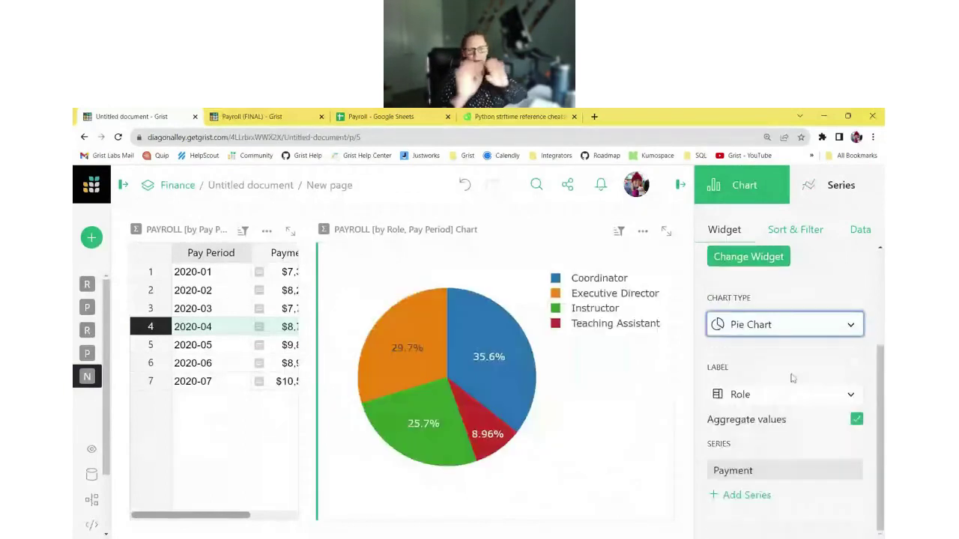
{"action": "left_click", "coordinate": [680, 185]}
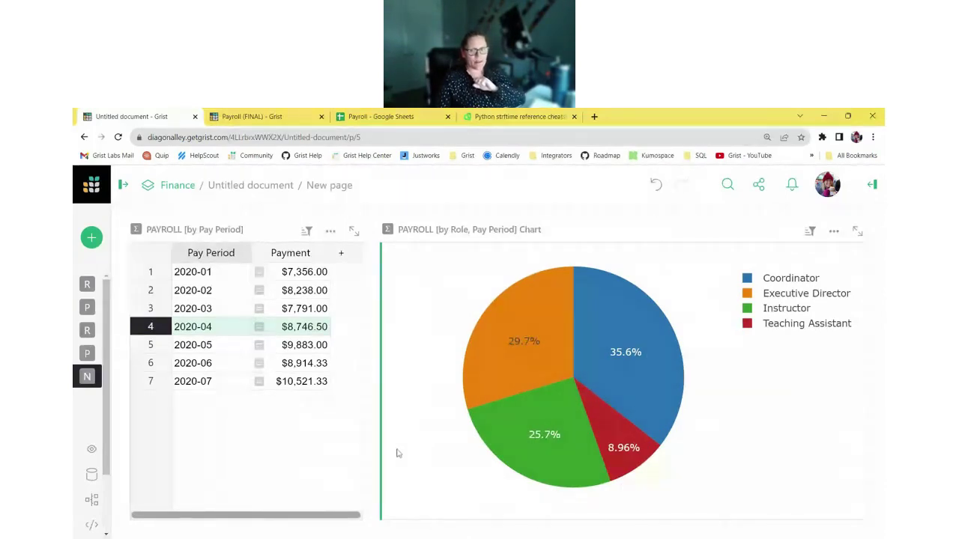
Step: Select pay periods 2020-03 and 2020-02 in turn and inspect the Coordinator slice of the linked pie chart
{"action": "left_click", "coordinate": [196, 308]}
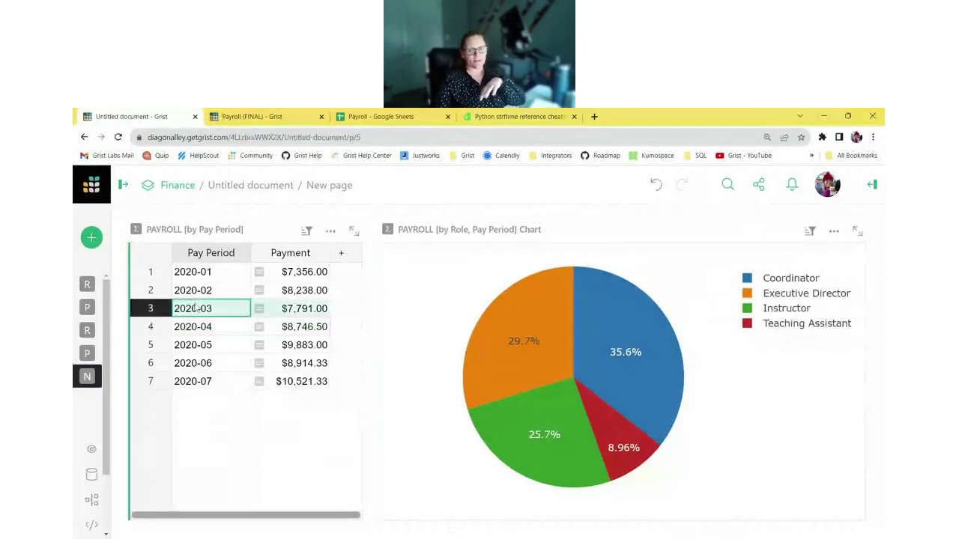
{"action": "left_click", "coordinate": [199, 292]}
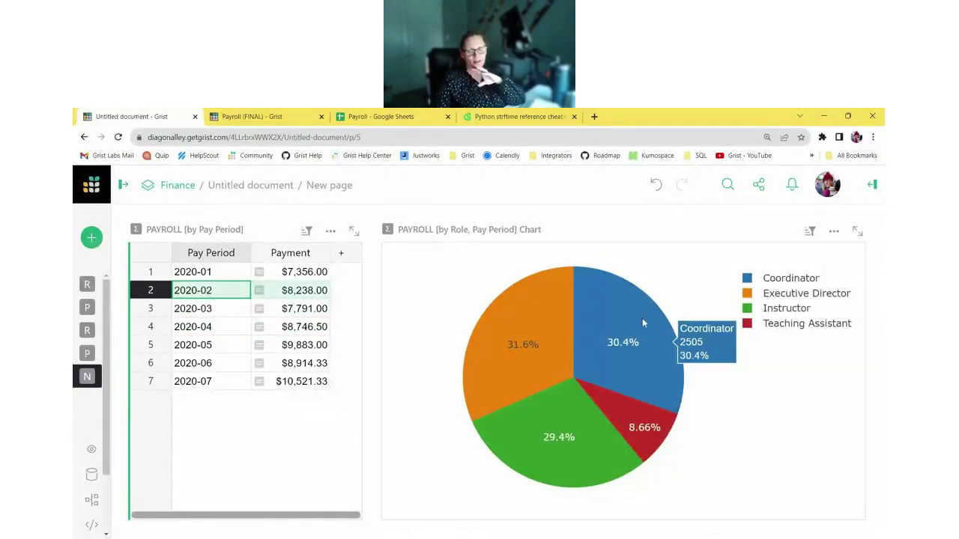
{"action": "mouse_move", "coordinate": [633, 350]}
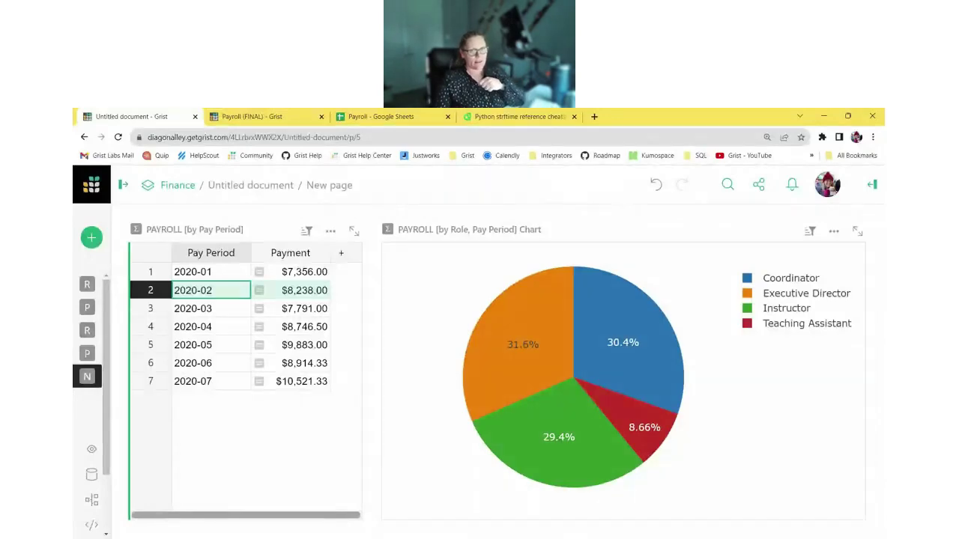
Step: Add a Payroll summary table grouped by Person and Pay Period to the page, selected by PAYROLL [by Pay Period]
{"action": "left_click", "coordinate": [91, 237]}
{"action": "left_click", "coordinate": [193, 307]}
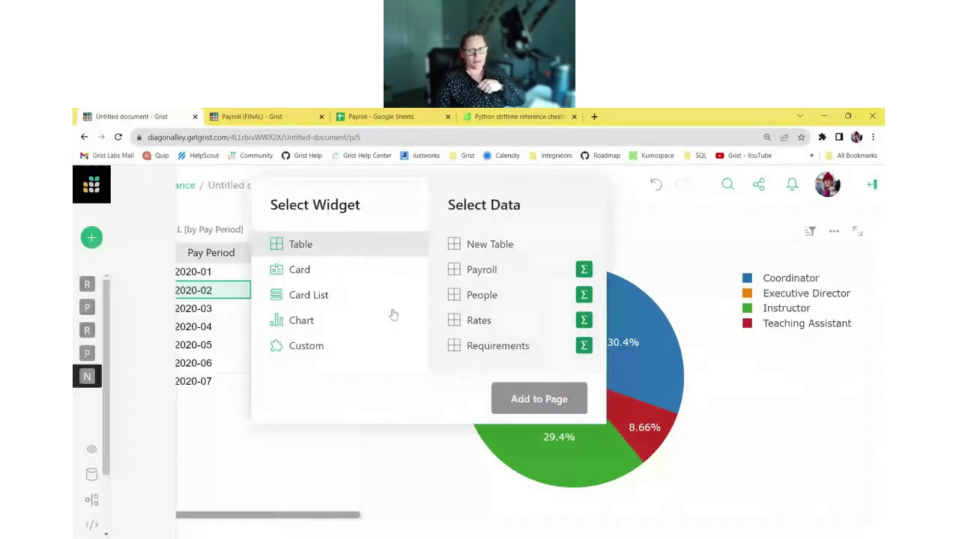
{"action": "left_click", "coordinate": [584, 270]}
{"action": "scroll", "coordinate": [660, 337], "scroll_direction": "down", "scroll_amount": 2}
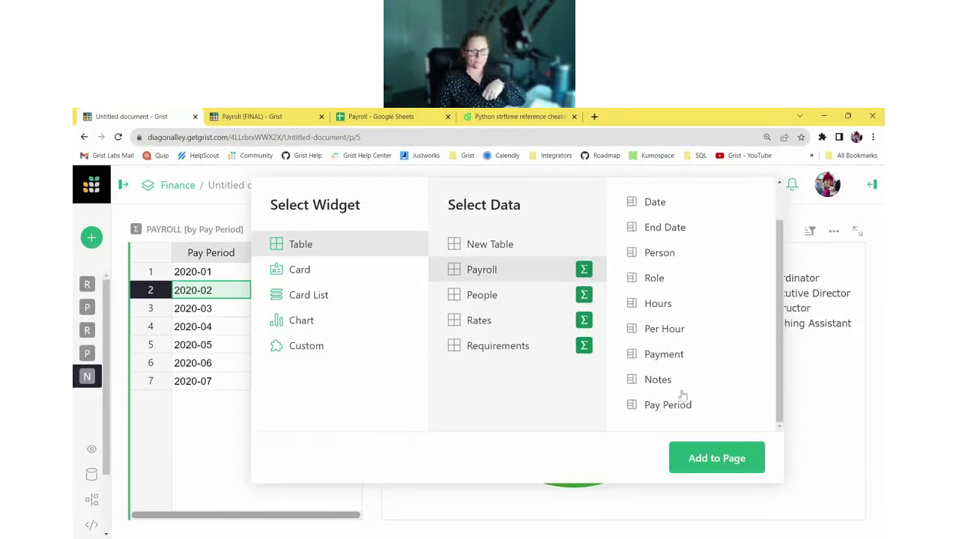
{"action": "left_click", "coordinate": [682, 408]}
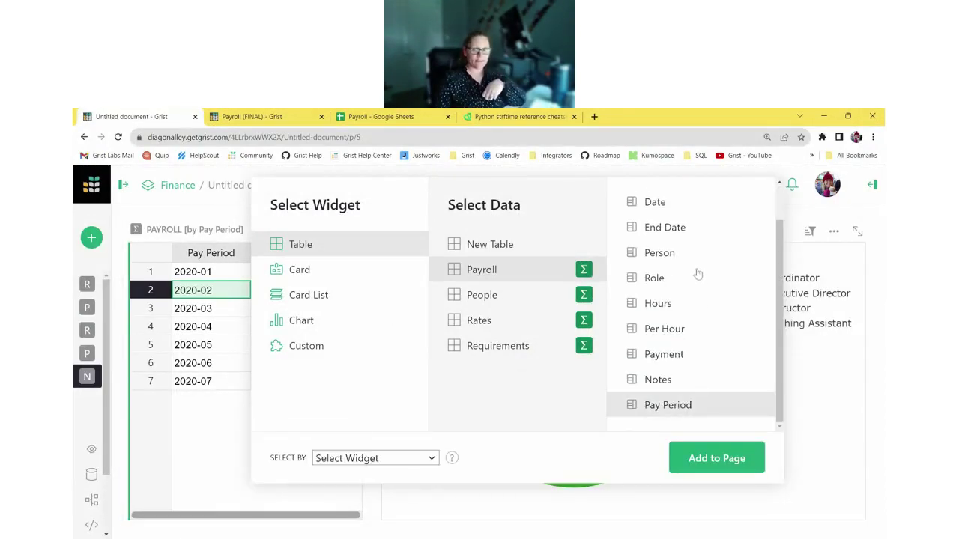
{"action": "left_click", "coordinate": [389, 462]}
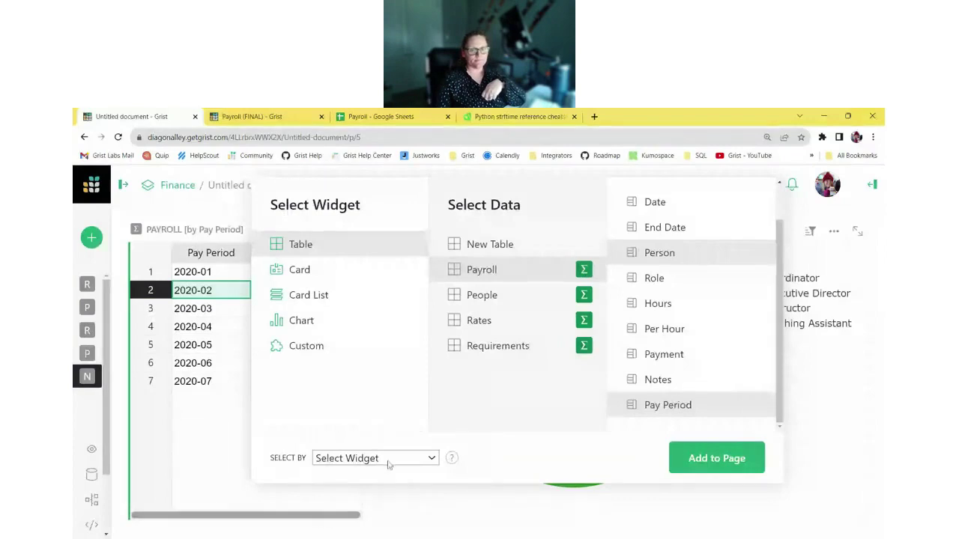
{"action": "left_click", "coordinate": [385, 491]}
{"action": "left_click", "coordinate": [732, 462]}
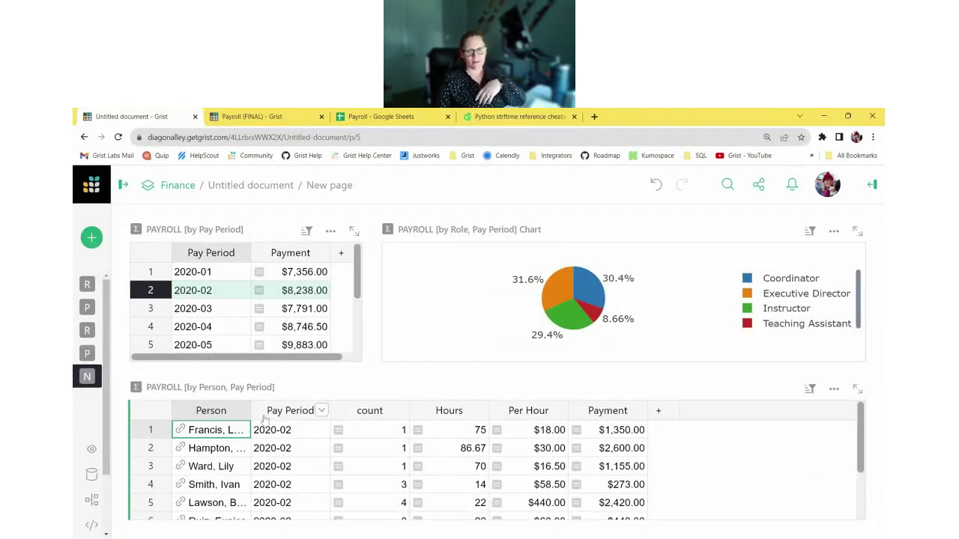
Step: Widen the Person column of the person summary table and remove its count and Per Hour columns
{"action": "left_click_drag", "start_coordinate": [254, 412], "coordinate": [299, 414]}
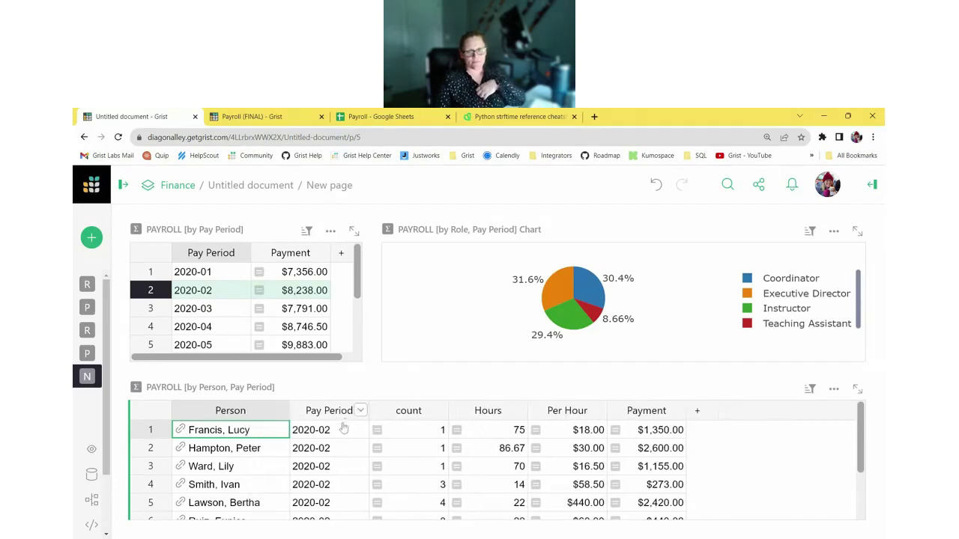
{"action": "mouse_move", "coordinate": [419, 430]}
{"action": "left_mouse_down"}
{"action": "mouse_move", "coordinate": [523, 435]}
{"action": "mouse_move", "coordinate": [425, 423]}
{"action": "left_mouse_up"}
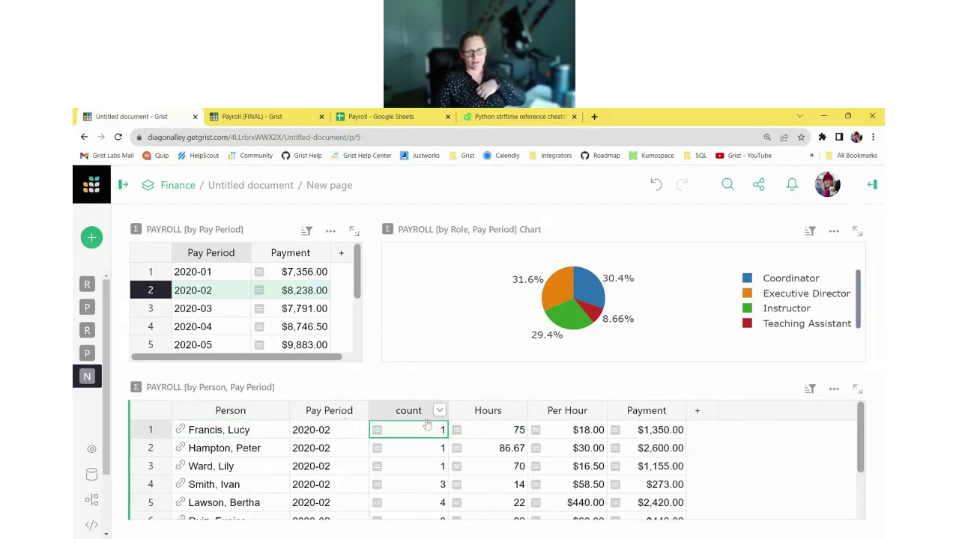
{"action": "right_click", "coordinate": [412, 409]}
{"action": "left_click", "coordinate": [459, 397]}
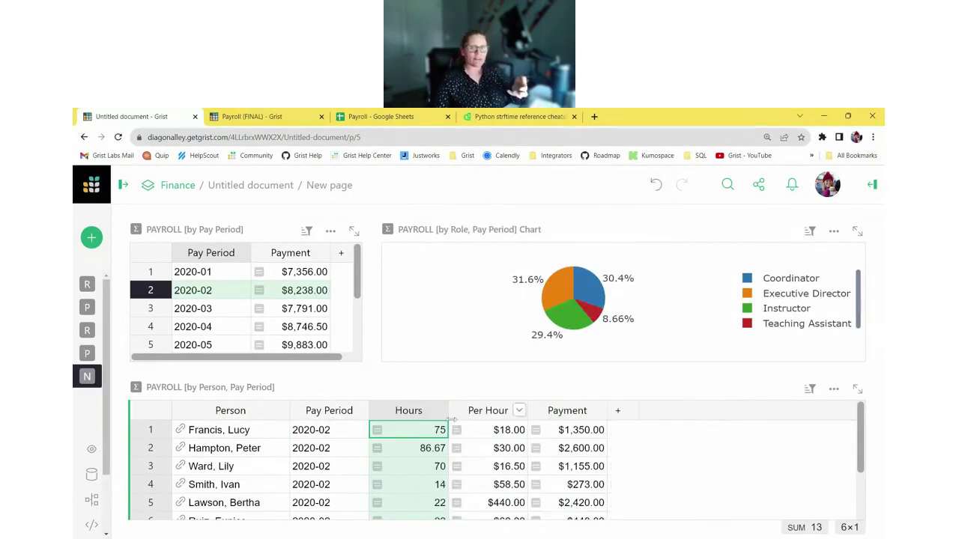
{"action": "right_click", "coordinate": [465, 410]}
{"action": "left_click", "coordinate": [555, 397]}
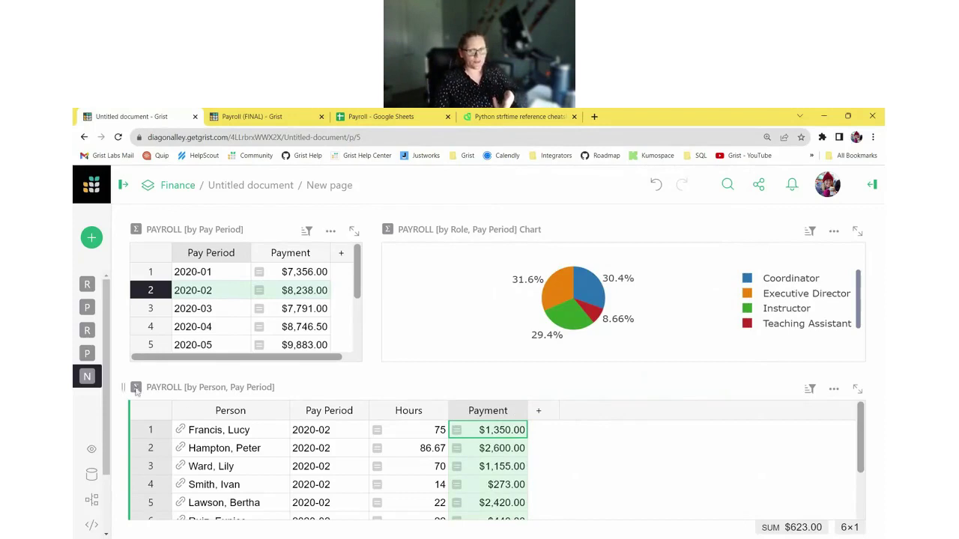
Step: Move the person summary directly under the pay period table beside a full-height chart, widen both tables and narrow the Hours column
{"action": "left_click_drag", "start_coordinate": [136, 387], "coordinate": [217, 362]}
{"action": "left_click_drag", "start_coordinate": [249, 355], "coordinate": [251, 366]}
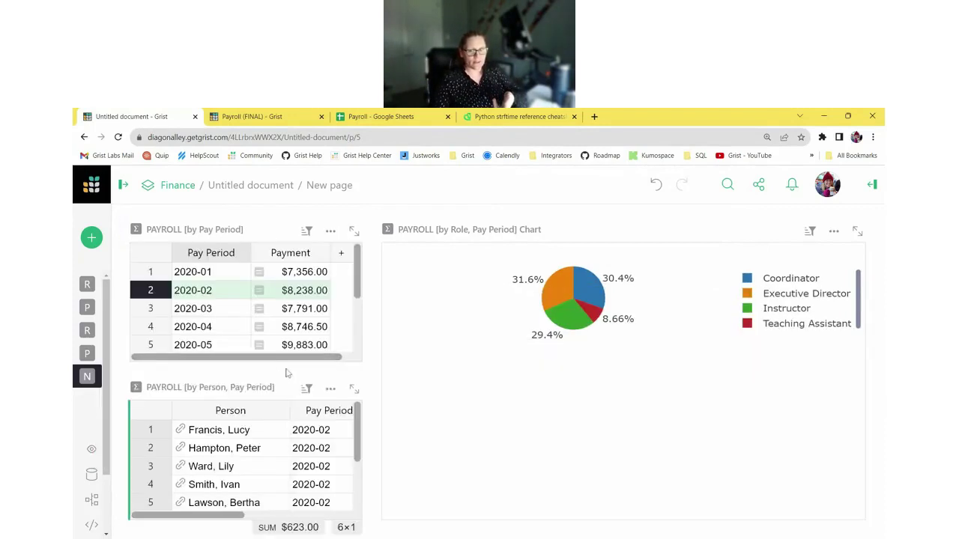
{"action": "left_click_drag", "start_coordinate": [377, 367], "coordinate": [550, 368]}
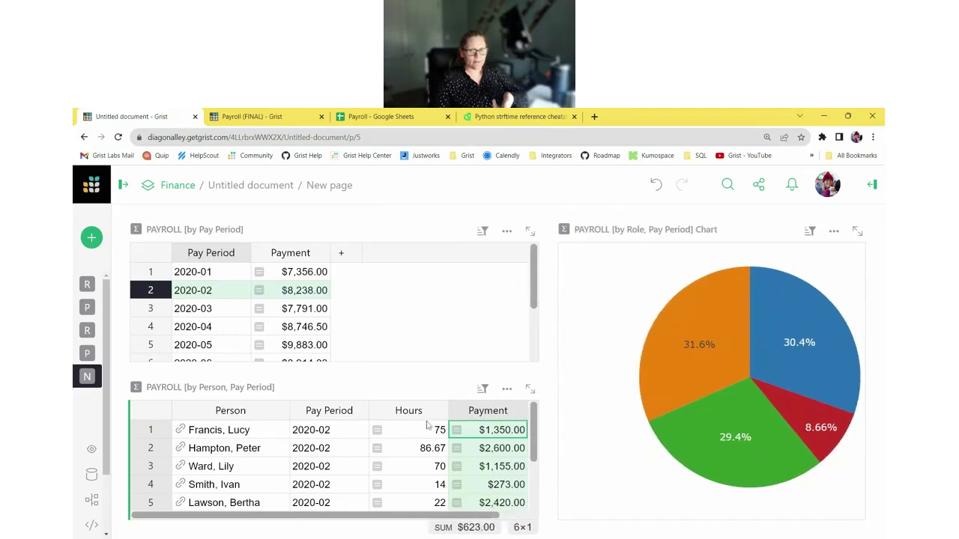
{"action": "left_click_drag", "start_coordinate": [448, 410], "coordinate": [420, 409]}
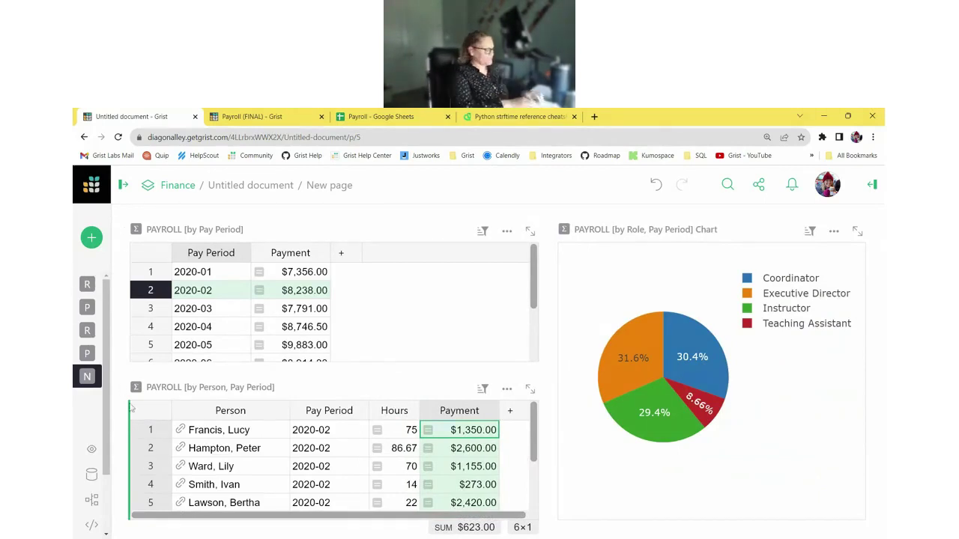
Step: Rename the new page as Pay Periods
{"action": "mouse_move", "coordinate": [107, 386]}
{"action": "left_click", "coordinate": [230, 377]}
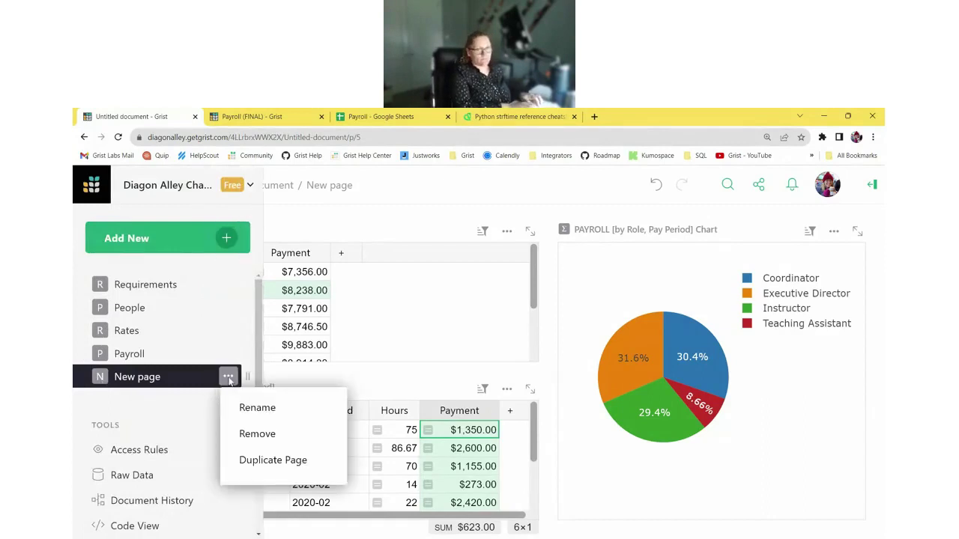
{"action": "left_click", "coordinate": [244, 408]}
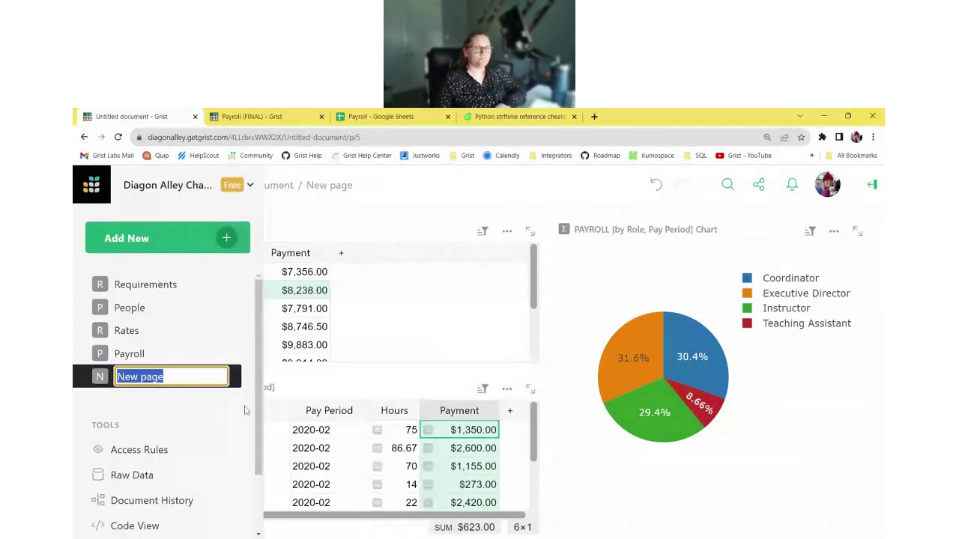
{"action": "type", "text": "Pay Periods"}
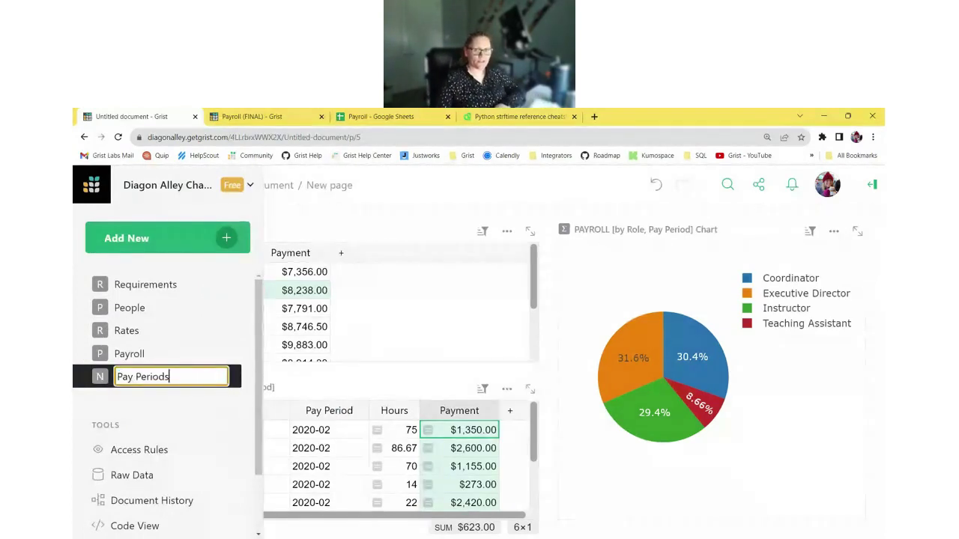
{"action": "key", "text": "Return"}
Step: Check off the Create Pay Periods Dashboard item in the Requirements table
{"action": "left_click", "coordinate": [144, 285]}
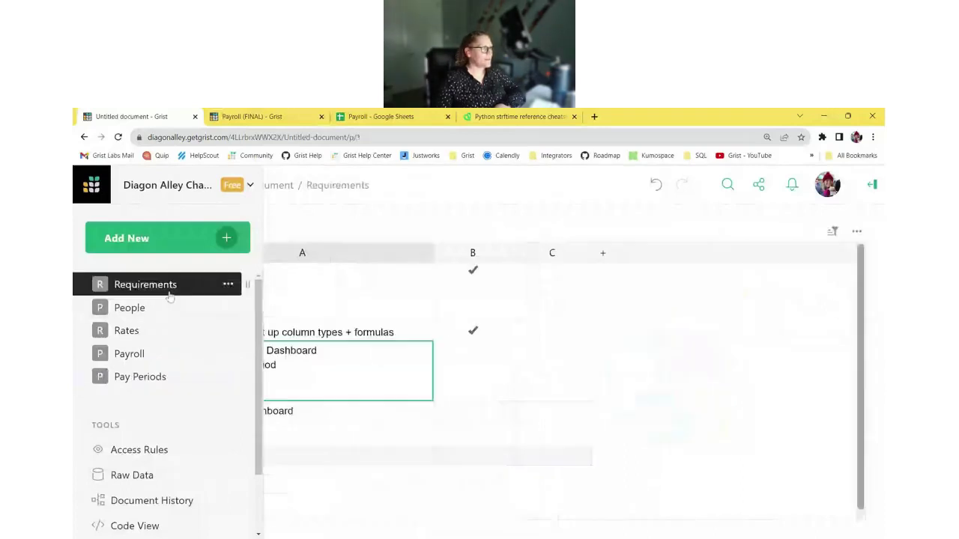
{"action": "left_click", "coordinate": [473, 350]}
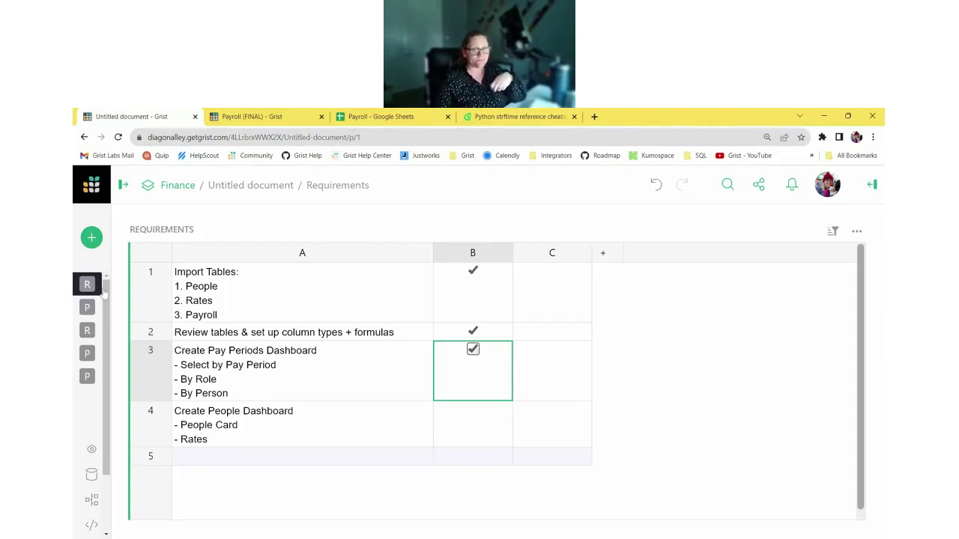
Step: Add a Card widget of the People data to the People page, selected by PEOPLE
{"action": "mouse_move", "coordinate": [87, 315]}
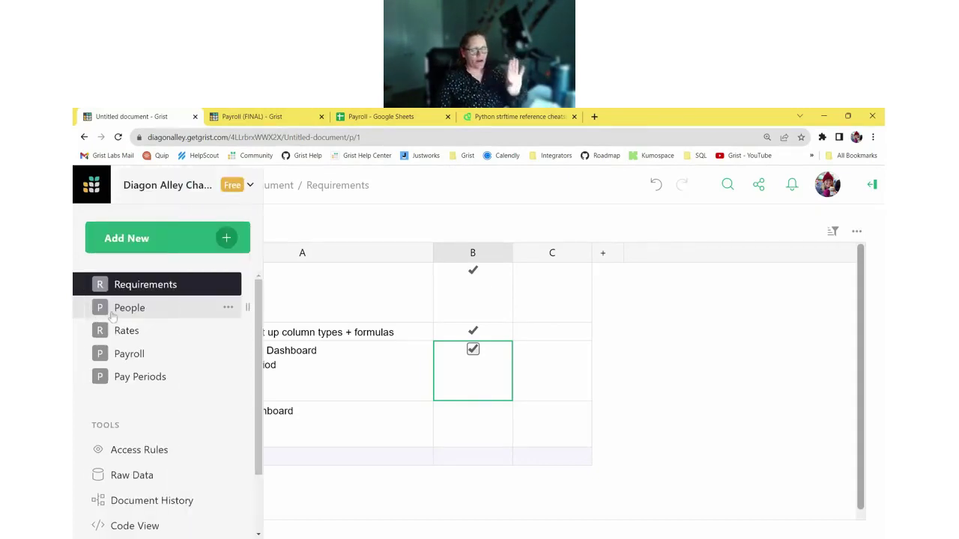
{"action": "left_click", "coordinate": [141, 316]}
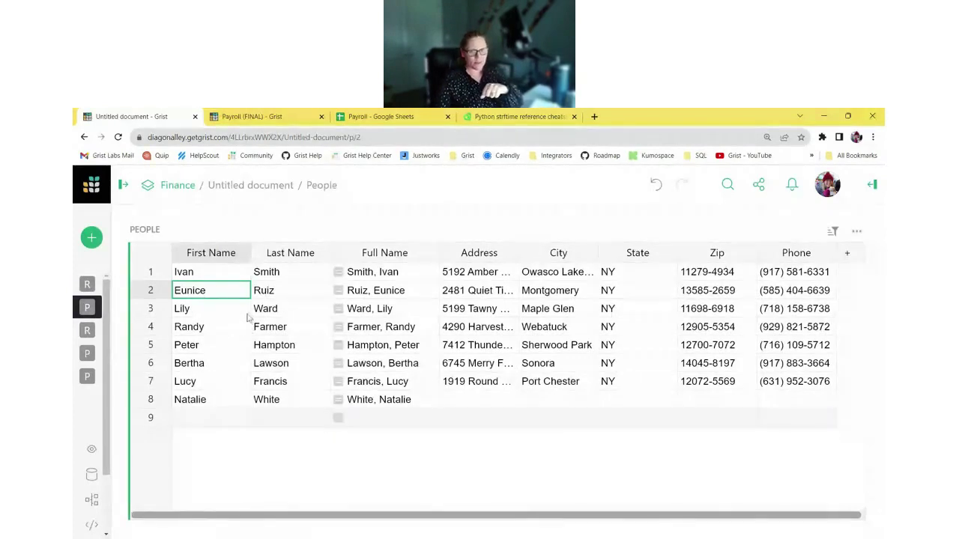
{"action": "left_click", "coordinate": [93, 238]}
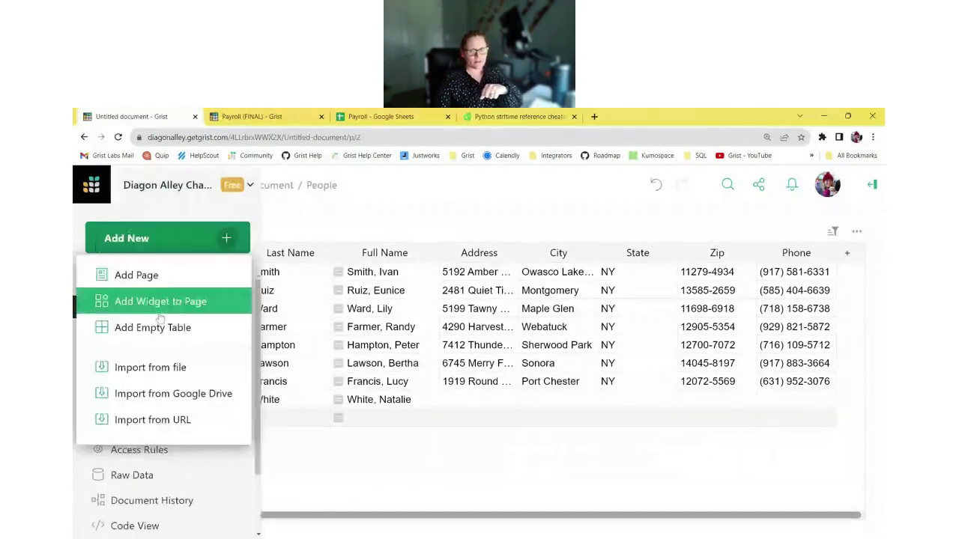
{"action": "left_click", "coordinate": [153, 300]}
{"action": "left_click", "coordinate": [299, 270]}
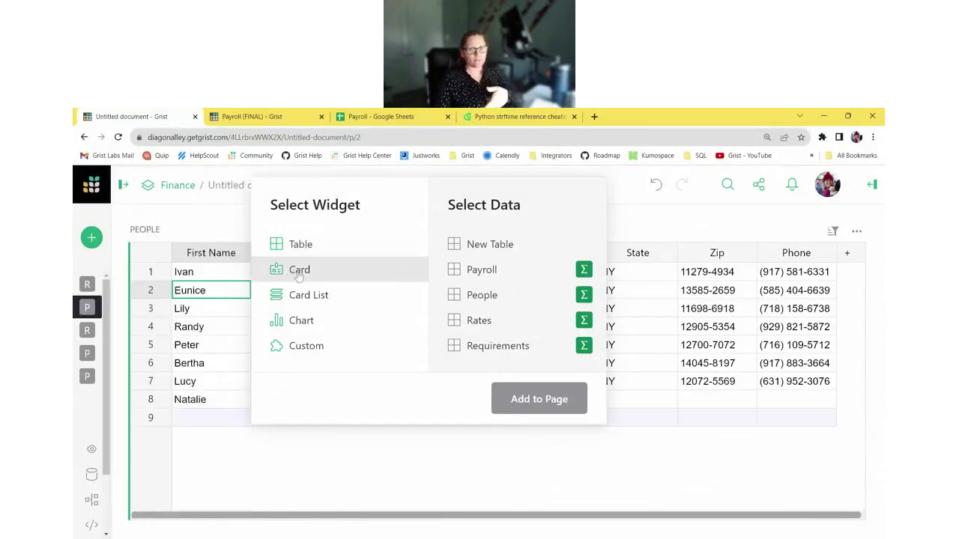
{"action": "left_click", "coordinate": [518, 299]}
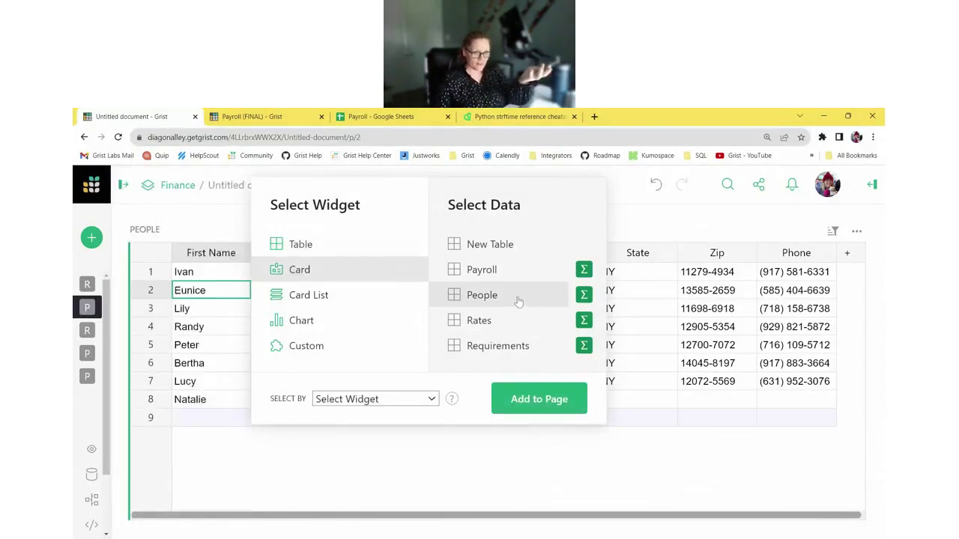
{"action": "left_click", "coordinate": [421, 404]}
{"action": "left_click", "coordinate": [409, 433]}
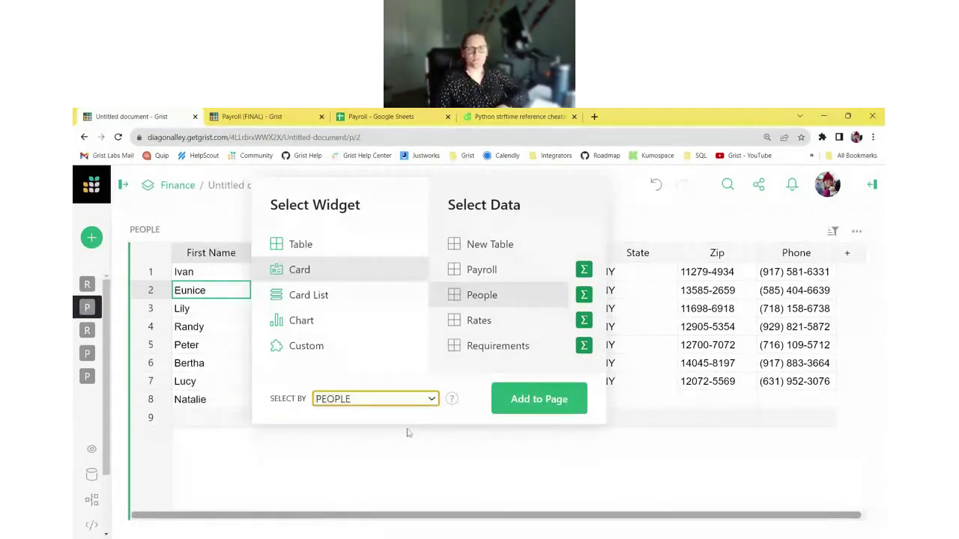
{"action": "left_click", "coordinate": [576, 399]}
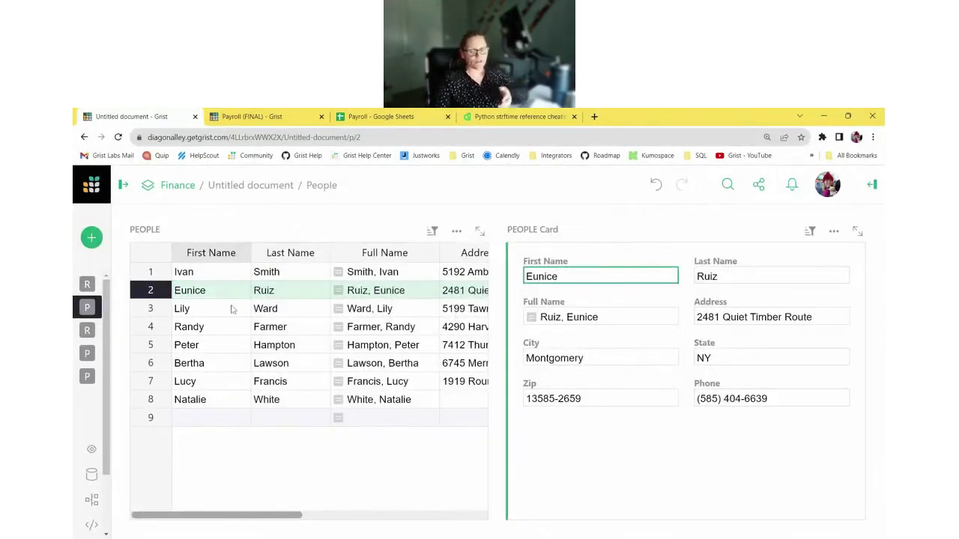
Step: Select the records in rows 4 and 5 of the People table to check the linked card
{"action": "left_click", "coordinate": [230, 328]}
{"action": "left_click", "coordinate": [231, 343]}
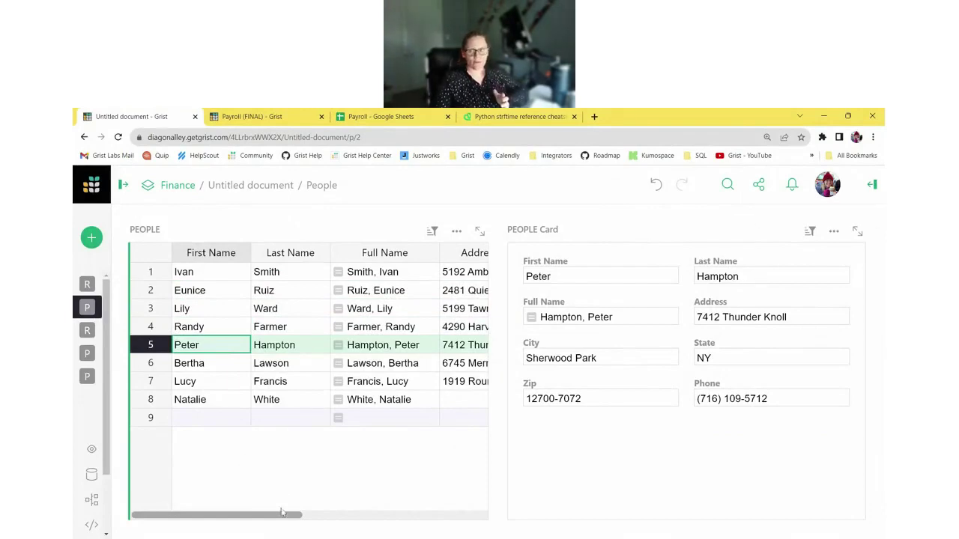
Step: Hide every column of the PEOPLE table except First Name and Last Name
{"action": "left_click_drag", "start_coordinate": [282, 512], "coordinate": [224, 518]}
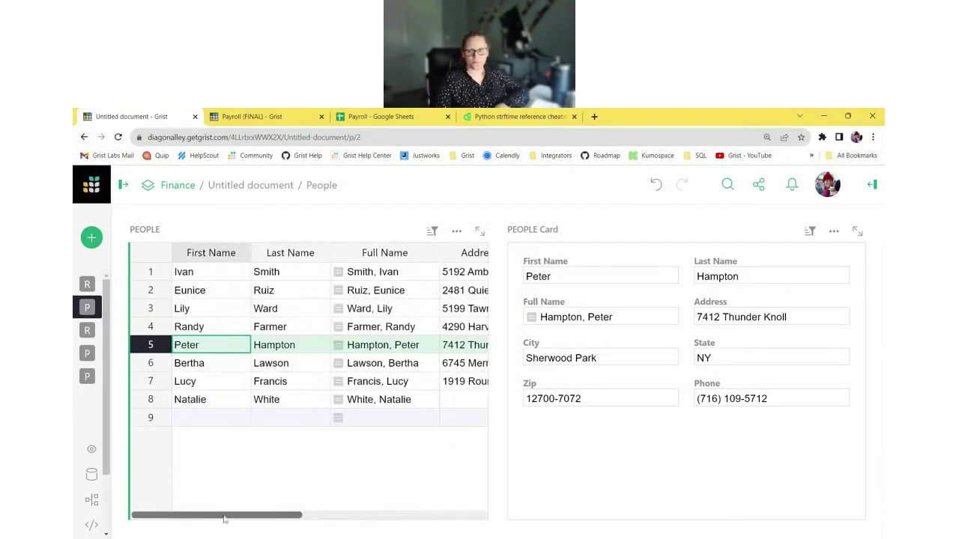
{"action": "left_click", "coordinate": [872, 184]}
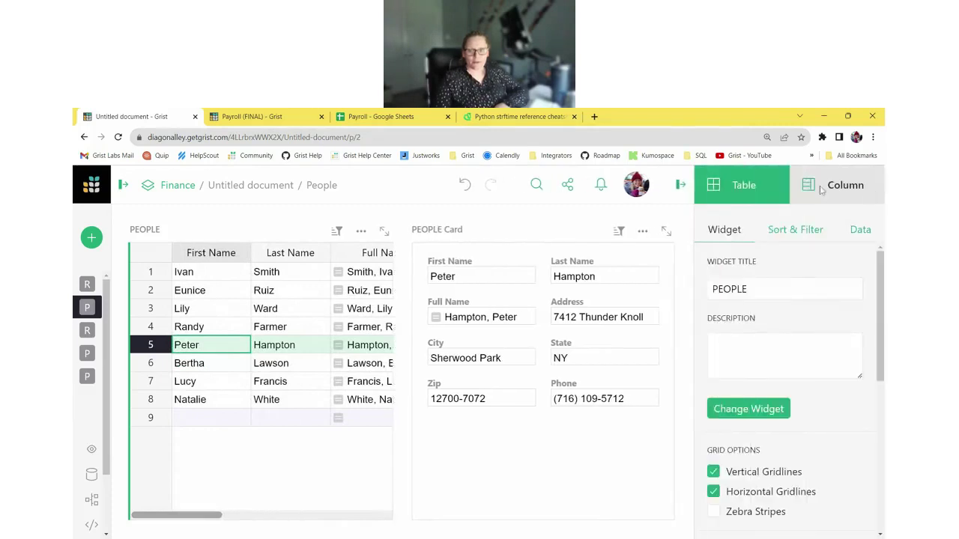
{"action": "scroll", "coordinate": [823, 307], "scroll_direction": "down", "scroll_amount": 3}
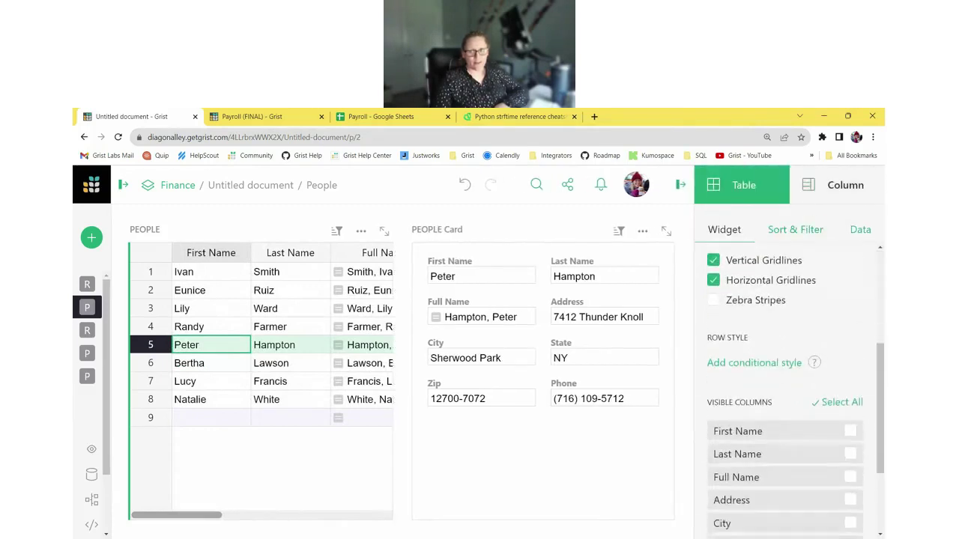
{"action": "scroll", "coordinate": [784, 374], "scroll_direction": "down", "scroll_amount": 2}
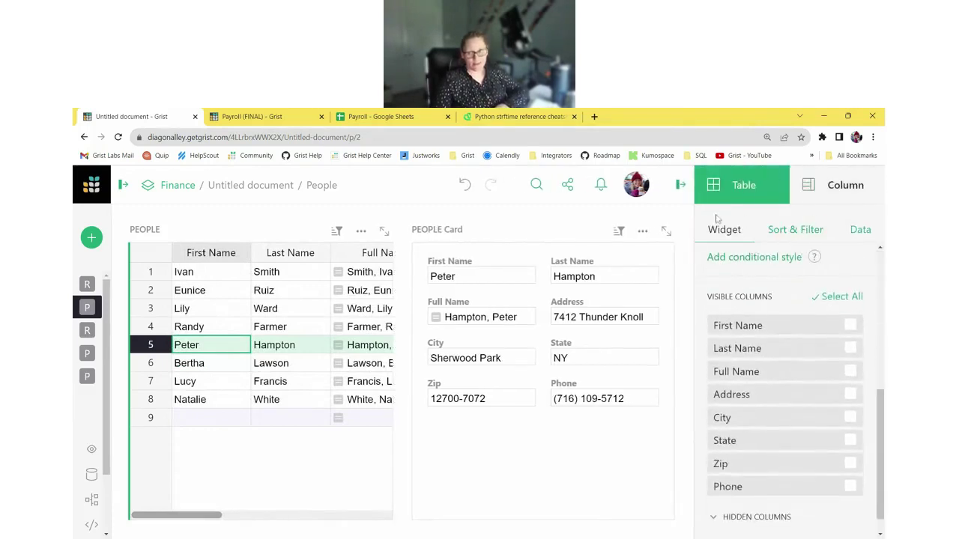
{"action": "left_click", "coordinate": [857, 300]}
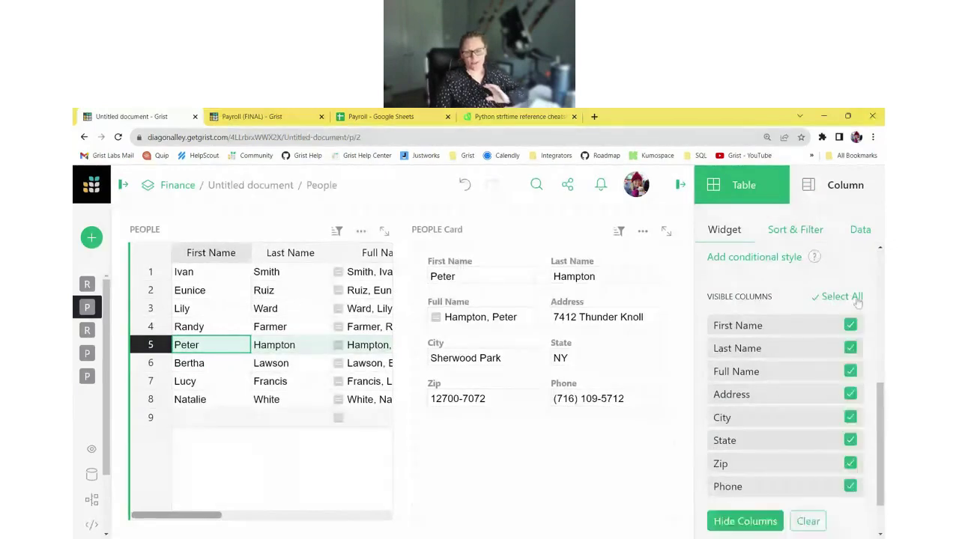
{"action": "left_click", "coordinate": [850, 325]}
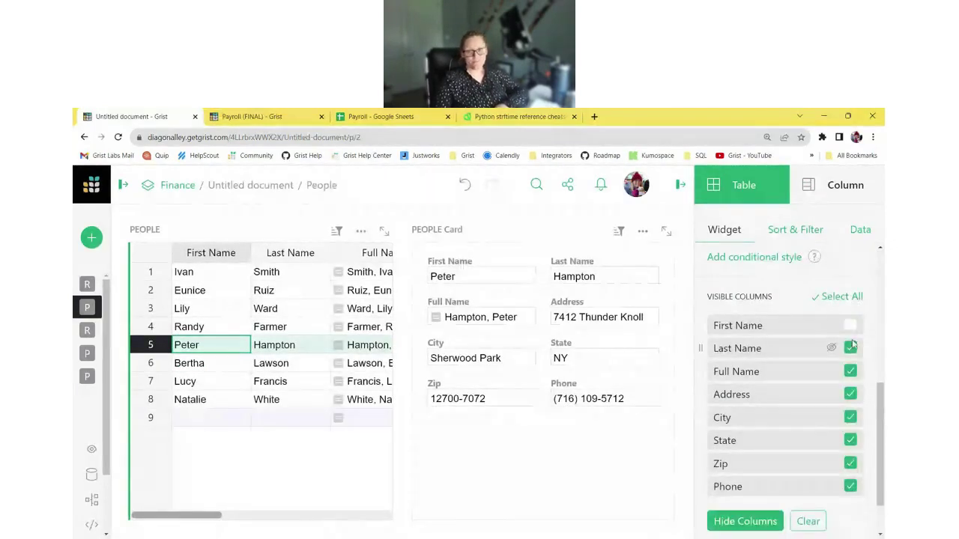
{"action": "left_click", "coordinate": [850, 347]}
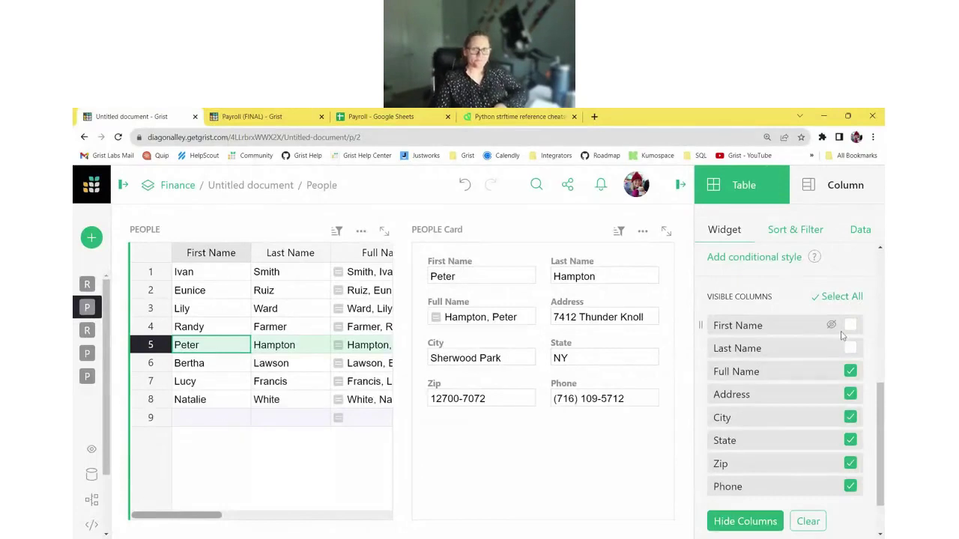
{"action": "scroll", "coordinate": [746, 455], "scroll_direction": "down", "scroll_amount": 2}
{"action": "left_click", "coordinate": [745, 466]}
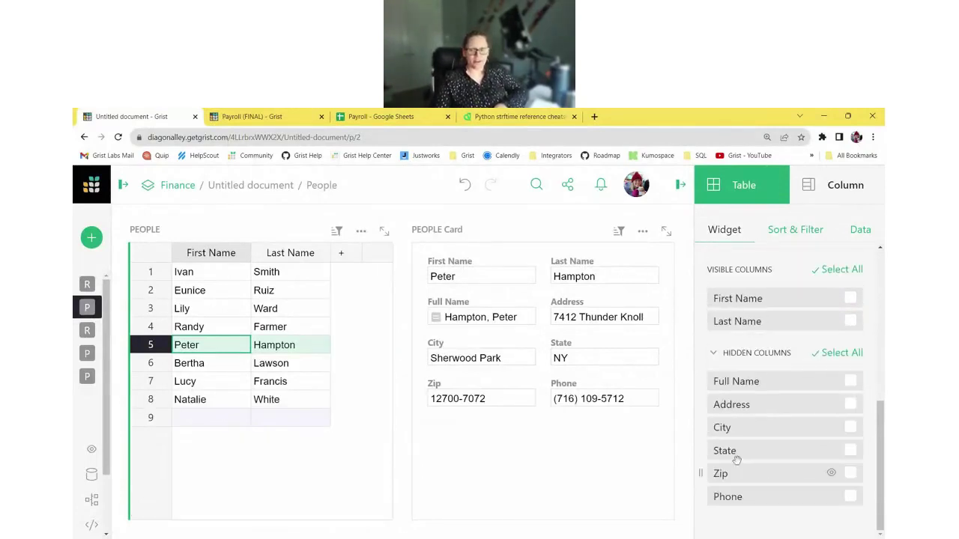
Step: Rearrange the PEOPLE card layout without Full Name, with Address full width, City, State and Zip sharing one row and Phone below, and save it
{"action": "left_click", "coordinate": [421, 322]}
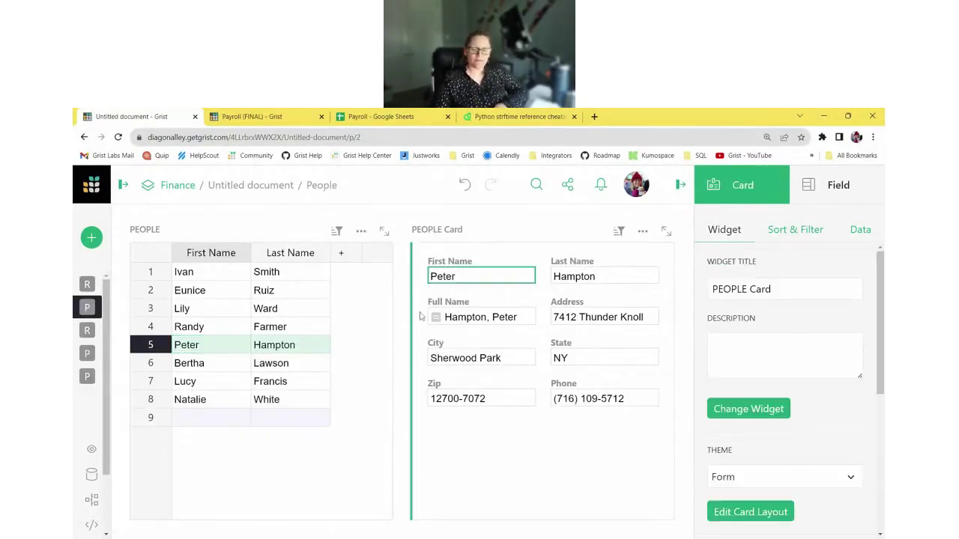
{"action": "scroll", "coordinate": [779, 462], "scroll_direction": "down", "scroll_amount": 3}
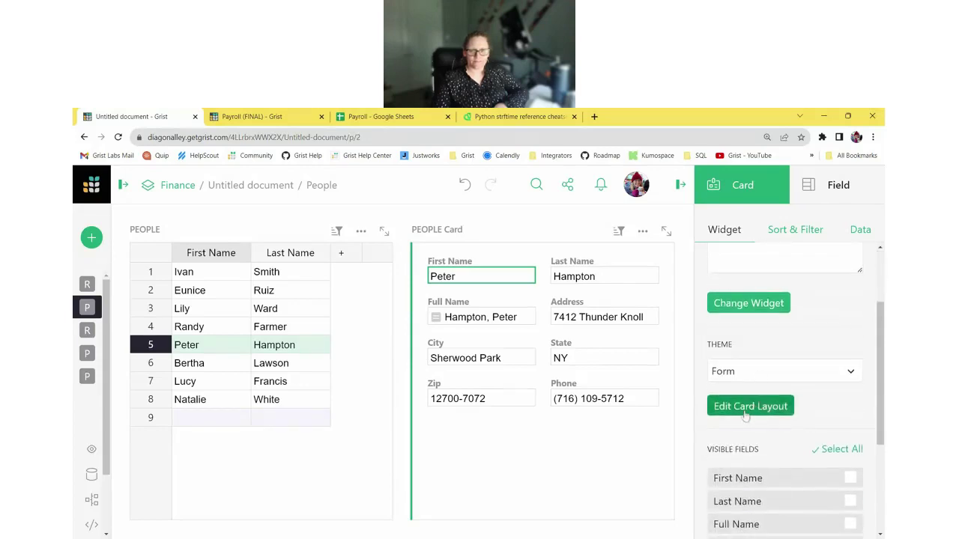
{"action": "left_click", "coordinate": [715, 405]}
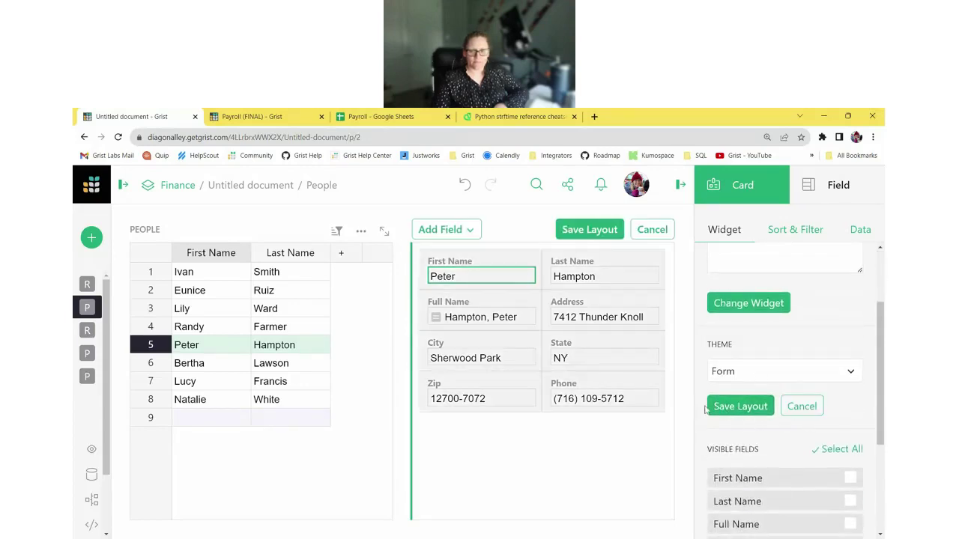
{"action": "left_click", "coordinate": [533, 297]}
{"action": "left_click_drag", "start_coordinate": [495, 391], "coordinate": [653, 356]}
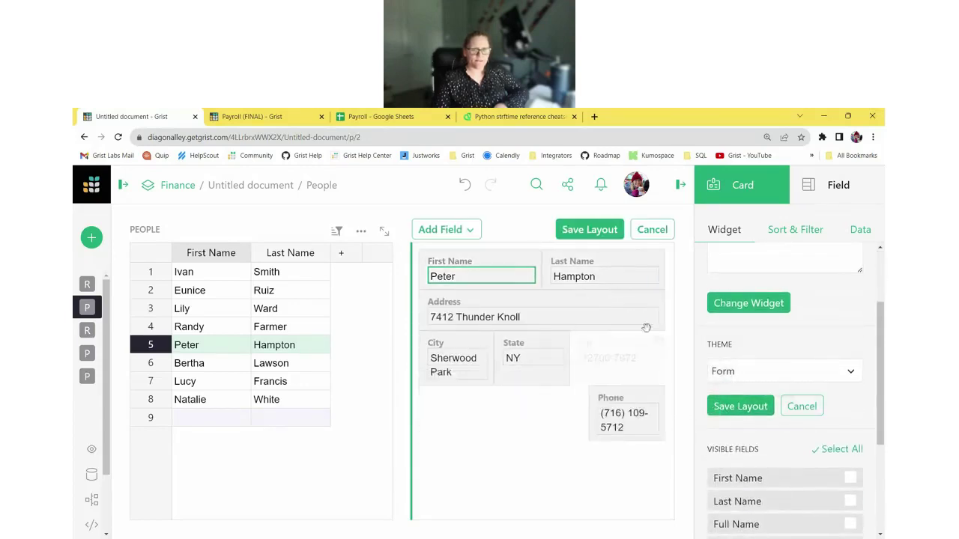
{"action": "left_click", "coordinate": [589, 229]}
{"action": "left_click", "coordinate": [680, 185]}
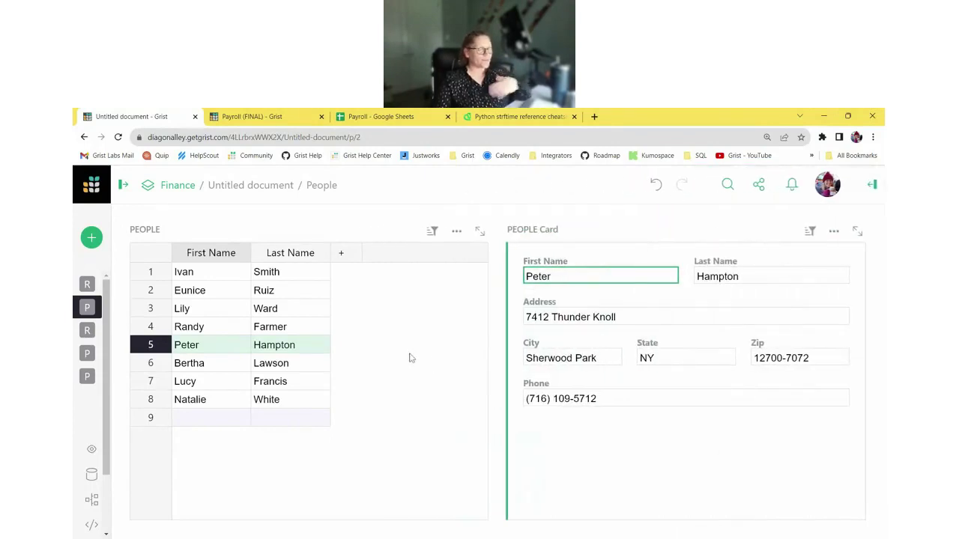
Step: Select the records in rows 1, 3, 4 and 6 of the PEOPLE table to check the rearranged card
{"action": "left_click", "coordinate": [199, 275]}
{"action": "left_click", "coordinate": [196, 307]}
{"action": "left_click", "coordinate": [194, 325]}
{"action": "left_click", "coordinate": [191, 368]}
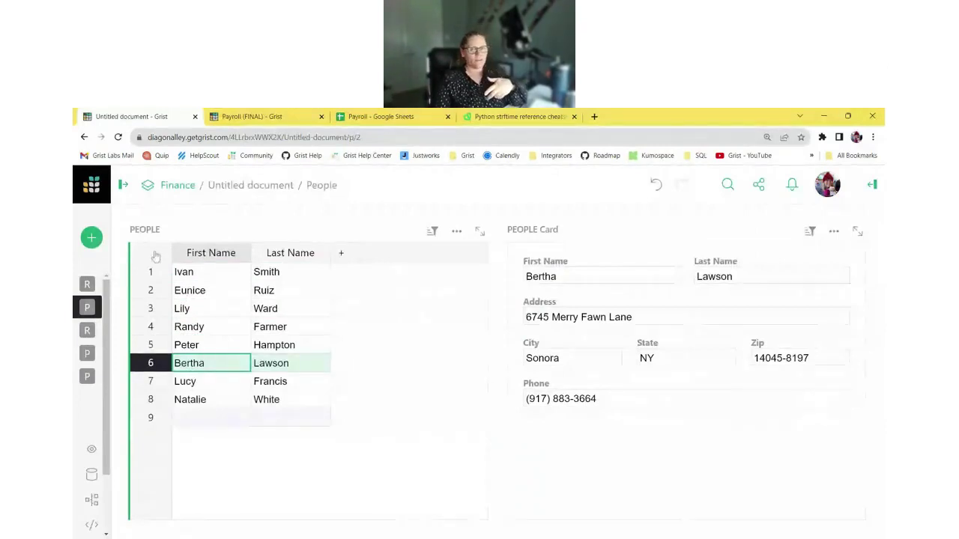
Step: Add a Table widget of the Rates data to the People page, selected by PEOPLE
{"action": "left_click", "coordinate": [101, 238]}
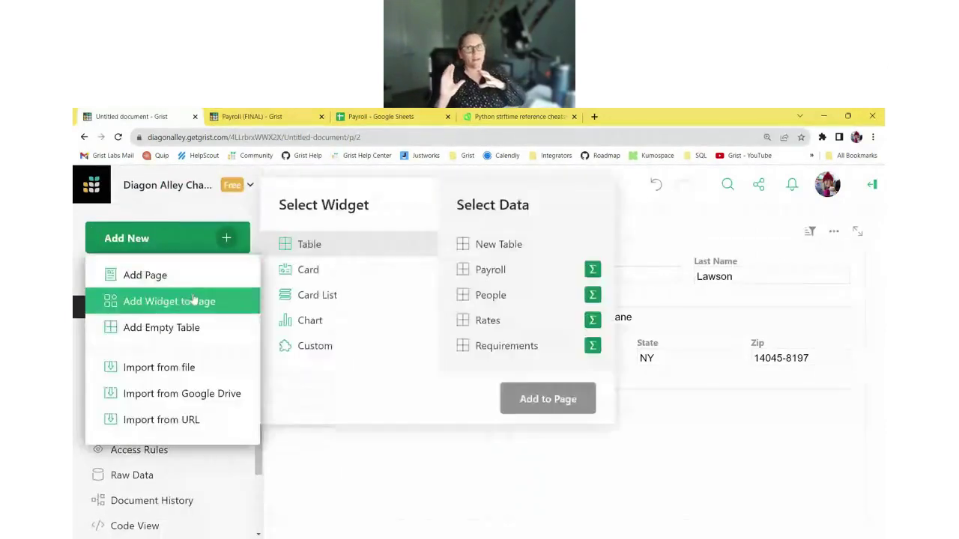
{"action": "left_click", "coordinate": [194, 300]}
{"action": "left_click", "coordinate": [488, 320]}
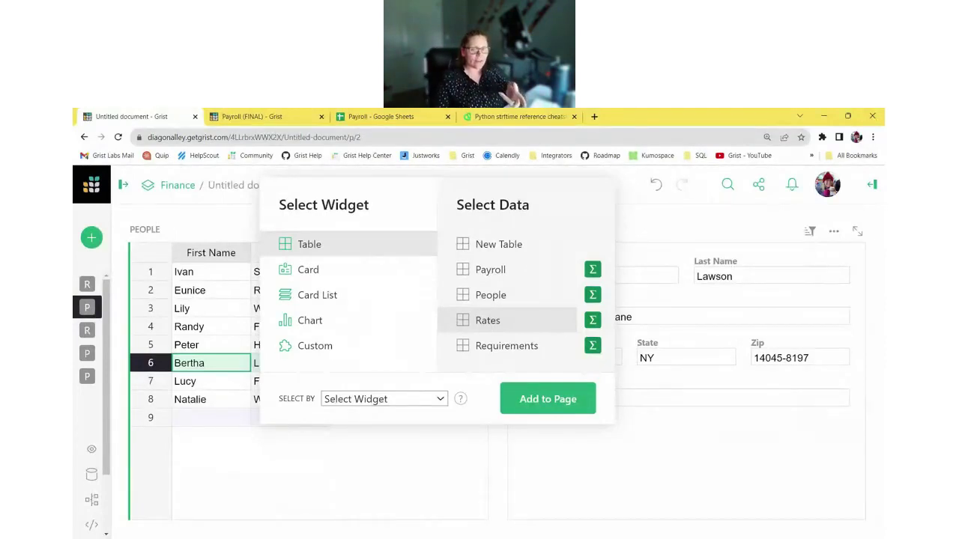
{"action": "left_click", "coordinate": [400, 407]}
{"action": "left_click", "coordinate": [396, 428]}
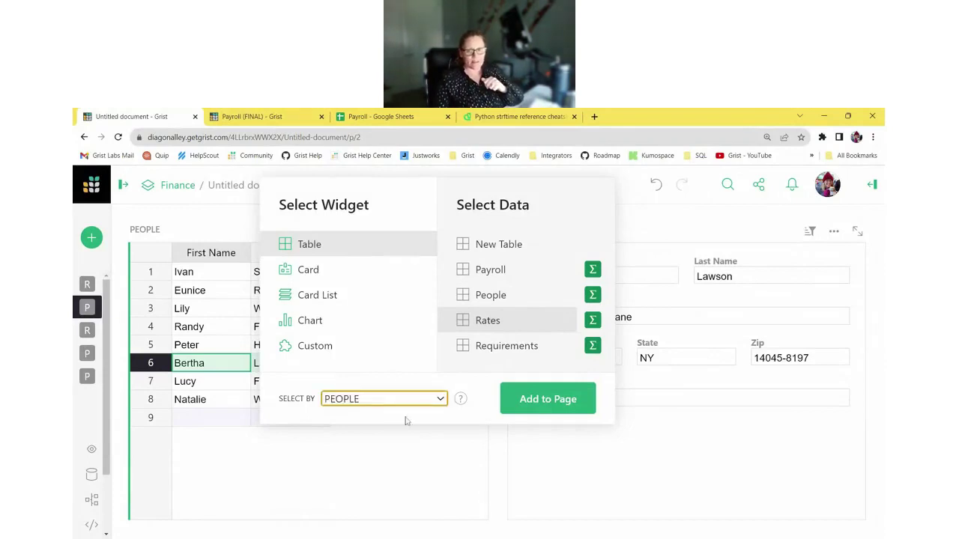
{"action": "left_click", "coordinate": [519, 411]}
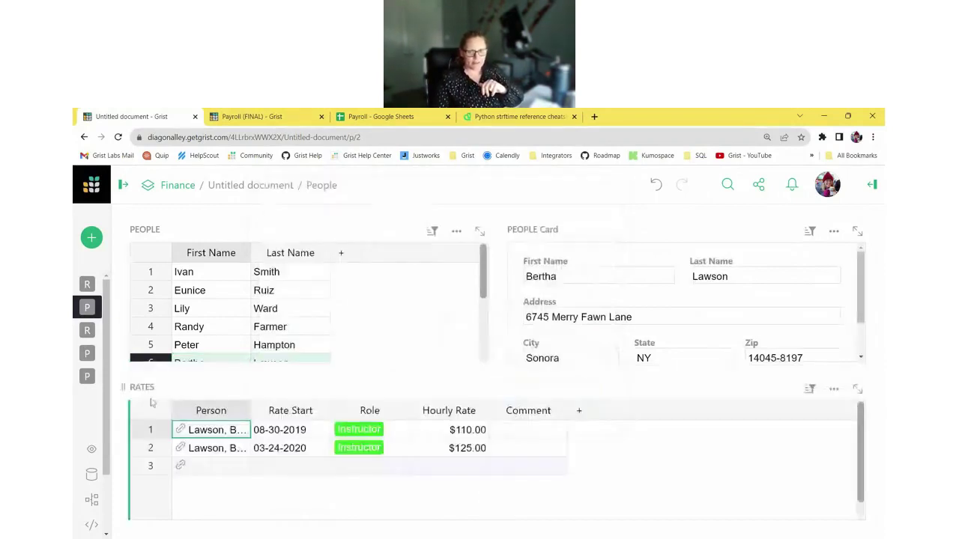
Step: Place the RATES table under the PEOPLE card, narrow the PEOPLE table to its two columns and shorten the card to enlarge RATES
{"action": "left_click_drag", "start_coordinate": [127, 388], "coordinate": [565, 357]}
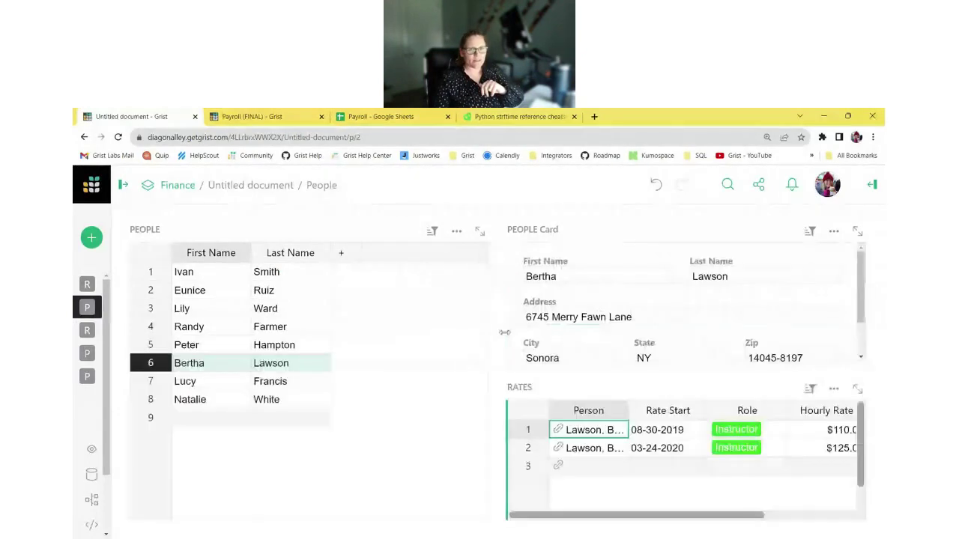
{"action": "left_click_drag", "start_coordinate": [498, 333], "coordinate": [345, 326]}
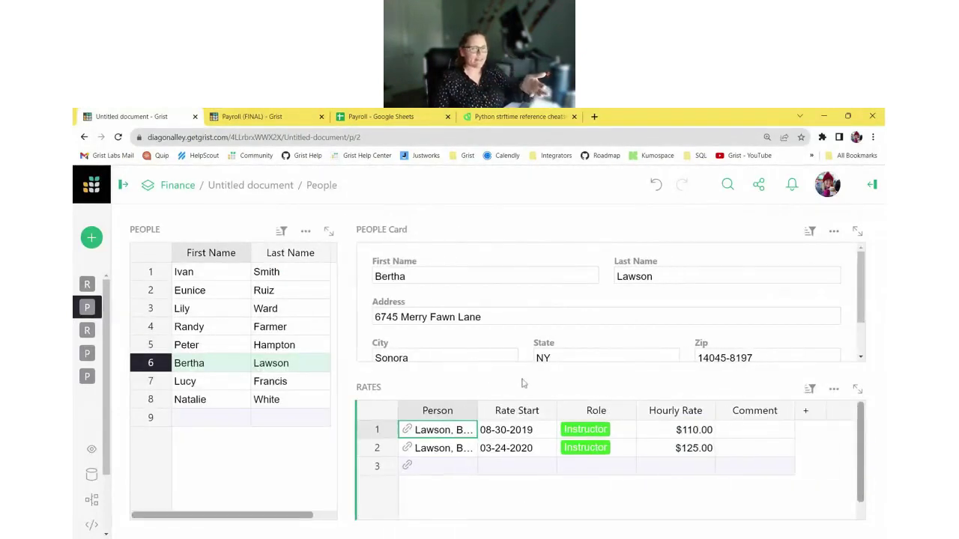
{"action": "left_click_drag", "start_coordinate": [525, 372], "coordinate": [522, 314]}
Step: Select the records in rows 1, 2 and 4 of the PEOPLE table to check the linked rates
{"action": "left_click", "coordinate": [212, 279]}
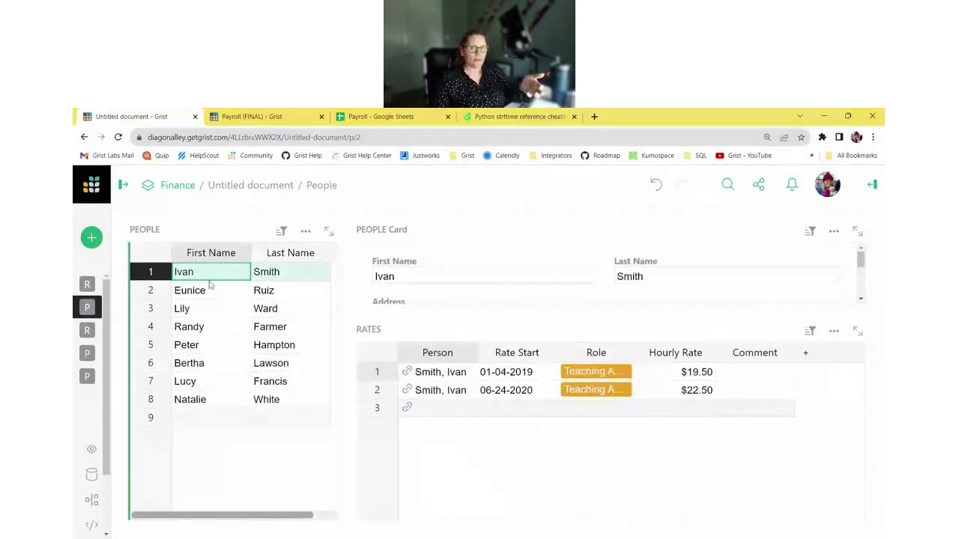
{"action": "left_click", "coordinate": [212, 290]}
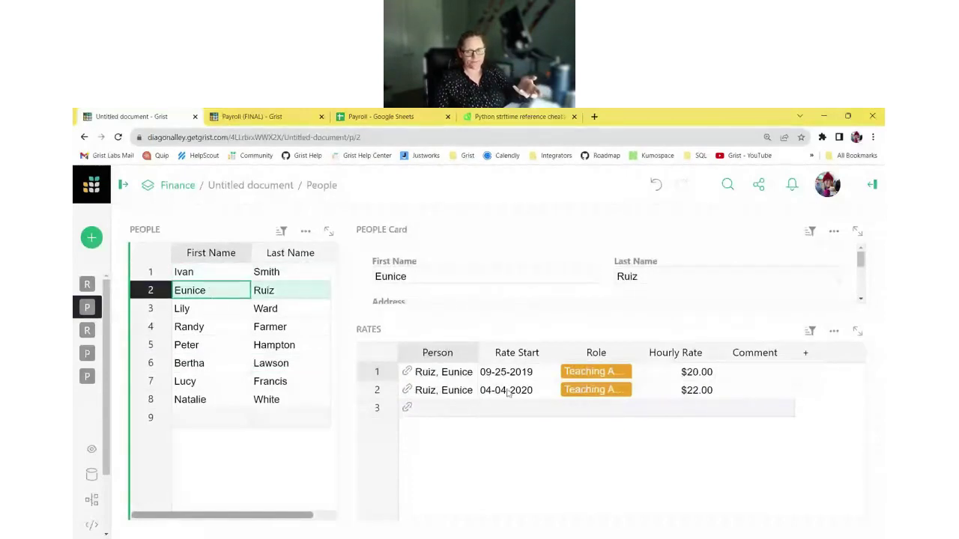
{"action": "left_click", "coordinate": [232, 330]}
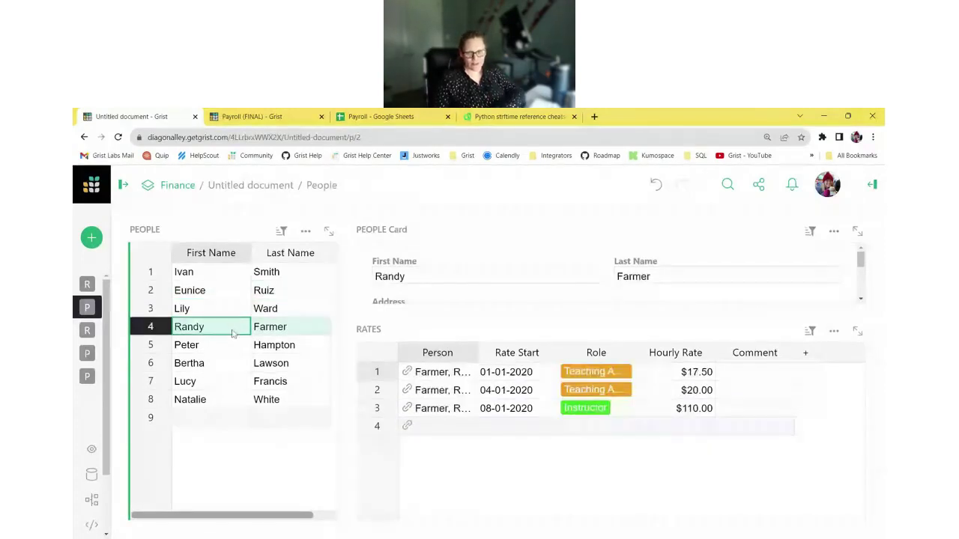
Step: Hide the Person column of the RATES table and widen the Role column to fit its full labels
{"action": "left_click_drag", "start_coordinate": [477, 352], "coordinate": [525, 352]}
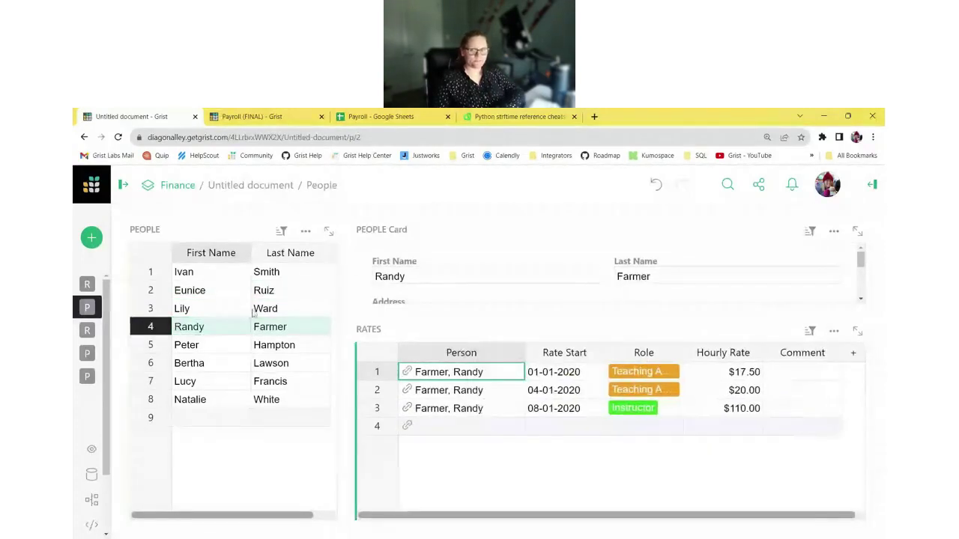
{"action": "left_click", "coordinate": [516, 352]}
{"action": "left_click", "coordinate": [571, 414]}
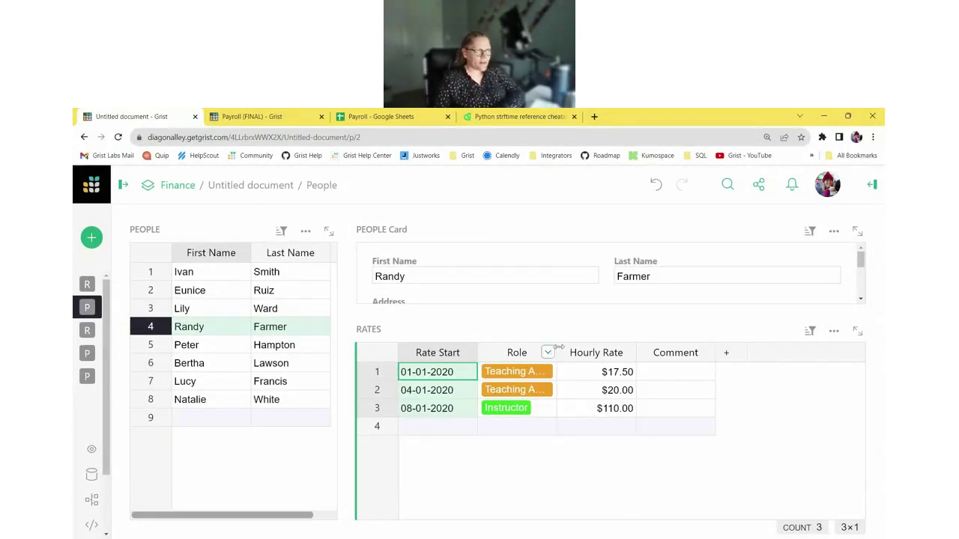
{"action": "left_click_drag", "start_coordinate": [558, 347], "coordinate": [631, 355]}
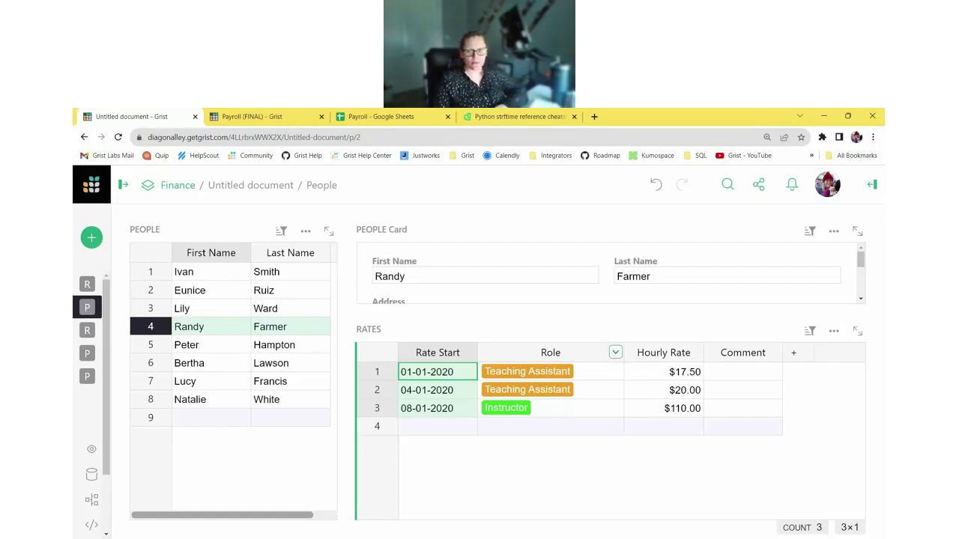
Step: Sort the RATES table by Role A-Z, add Rate Start Z-A as the second sort level, and save the sorting
{"action": "left_click", "coordinate": [615, 353]}
{"action": "left_click", "coordinate": [751, 250]}
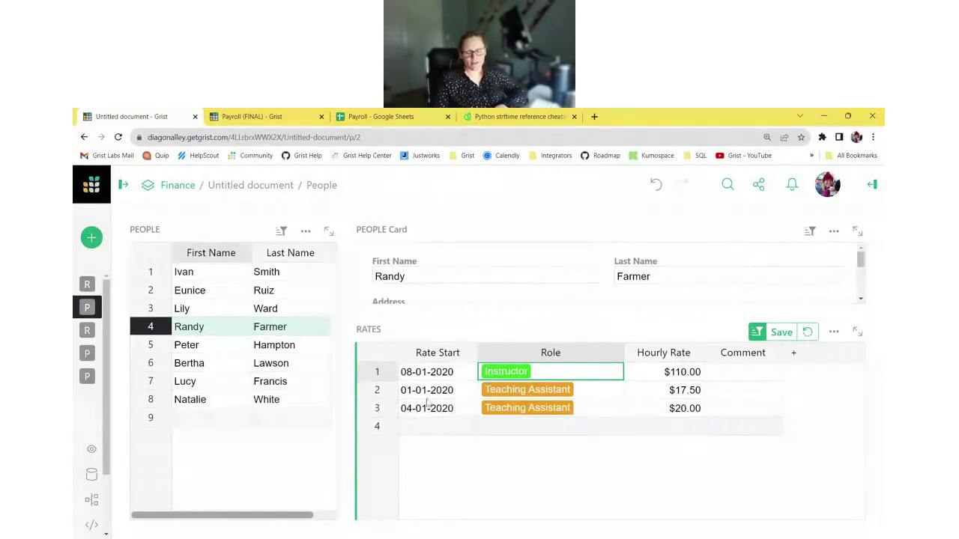
{"action": "left_click", "coordinate": [377, 411]}
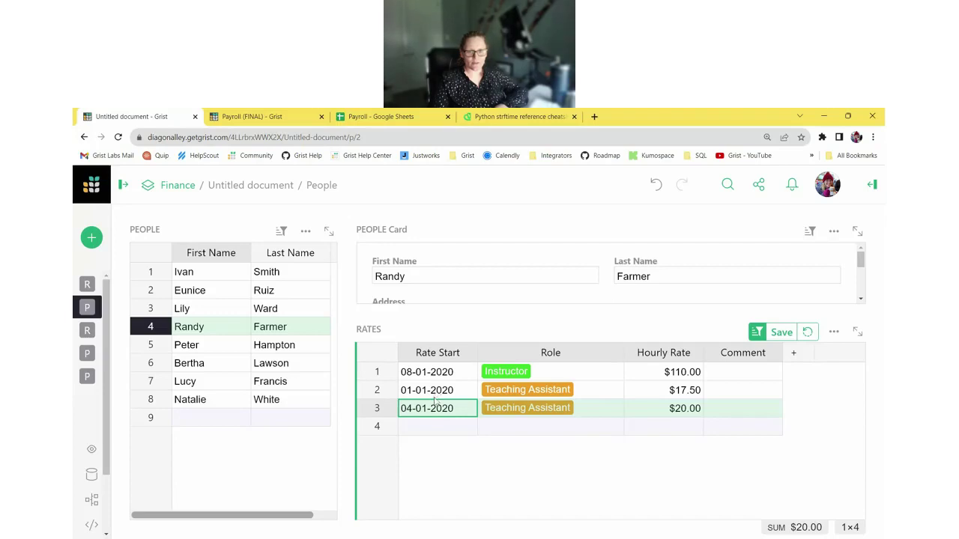
{"action": "right_click", "coordinate": [469, 358]}
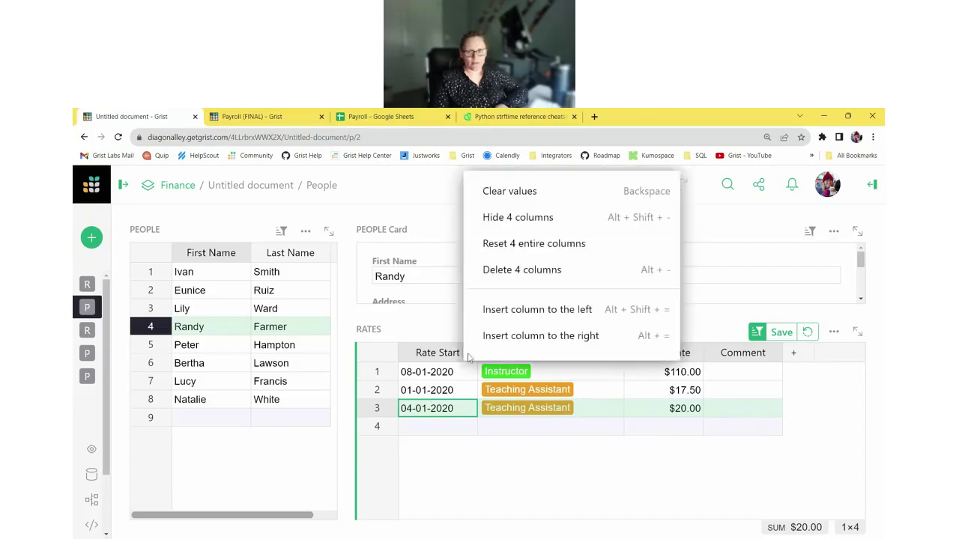
{"action": "left_click", "coordinate": [421, 358]}
{"action": "left_click", "coordinate": [449, 355]}
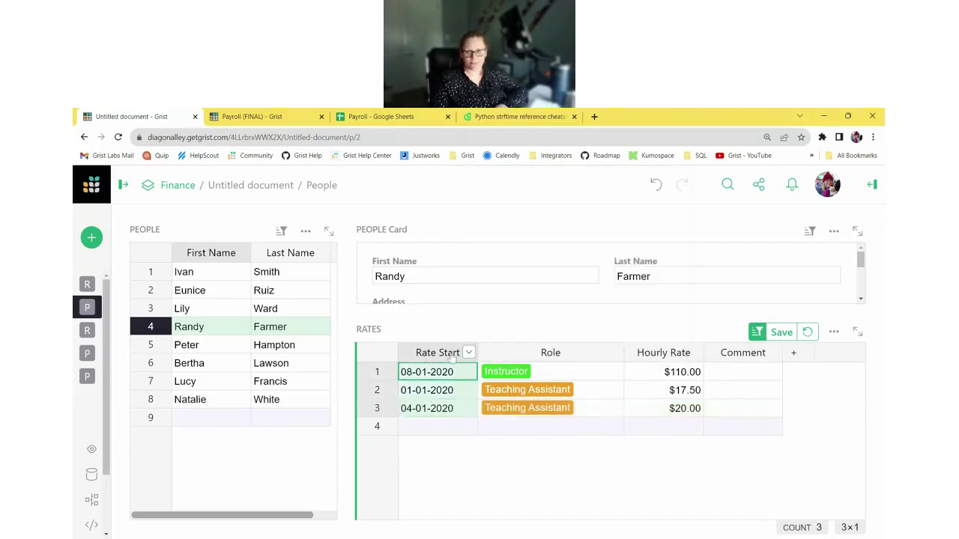
{"action": "left_click", "coordinate": [468, 352]}
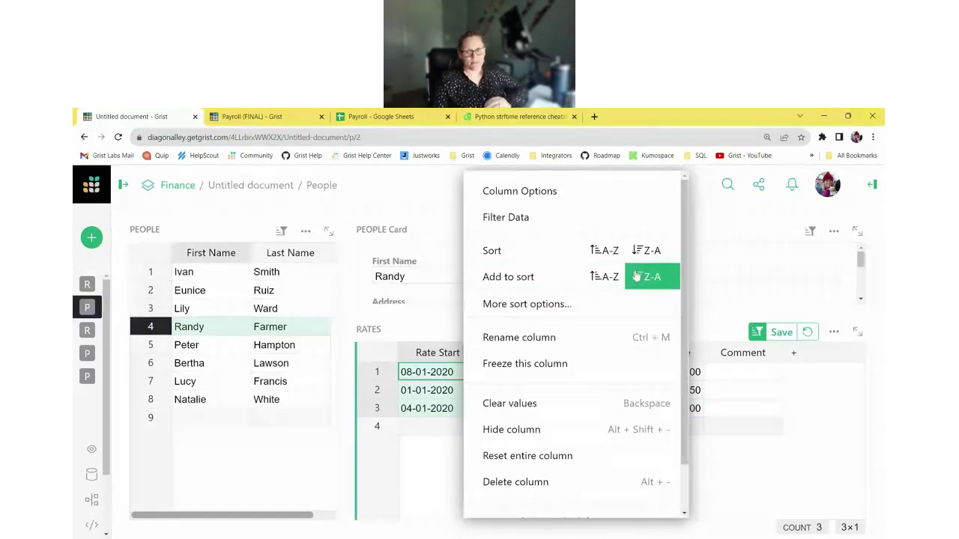
{"action": "left_click", "coordinate": [636, 277]}
{"action": "left_click", "coordinate": [781, 331]}
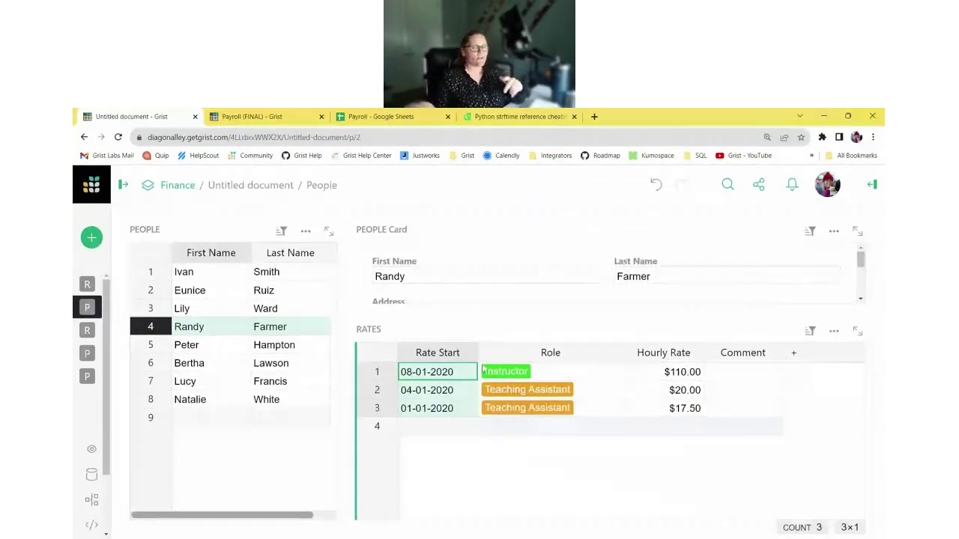
{"action": "left_click", "coordinate": [457, 393]}
{"action": "left_click", "coordinate": [455, 405]}
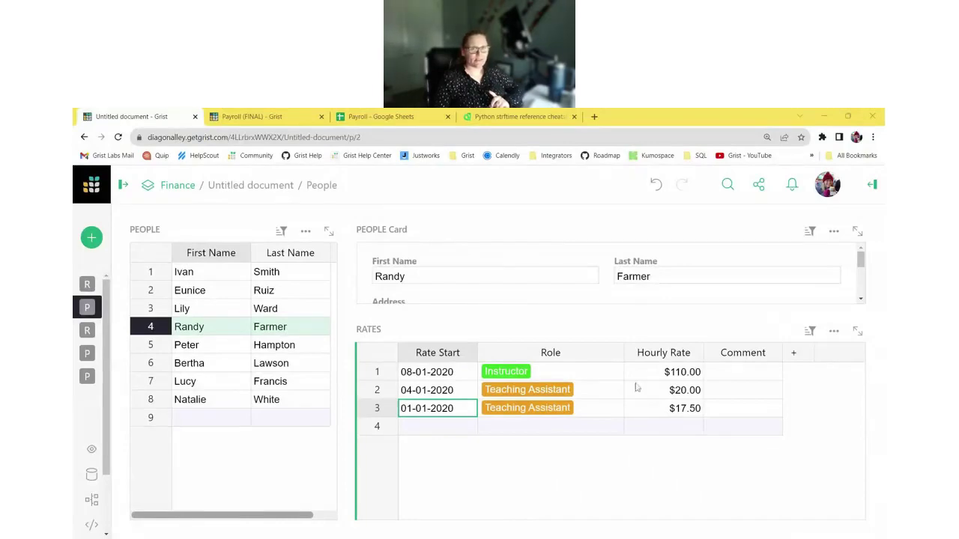
Step: View the Payroll spreadsheet in Google Sheets and switch to the Payroll (FINAL) document in Grist
{"action": "left_click", "coordinate": [357, 118]}
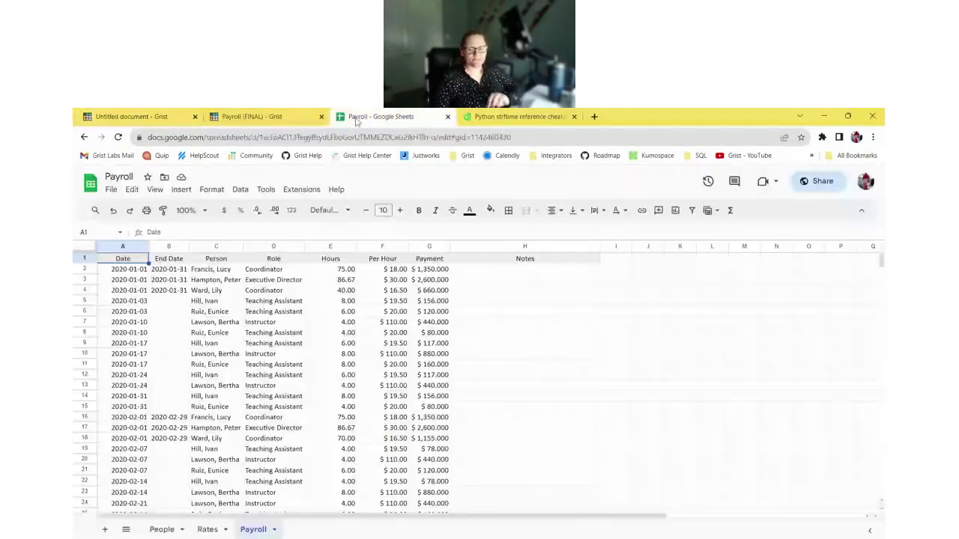
{"action": "left_click", "coordinate": [247, 117]}
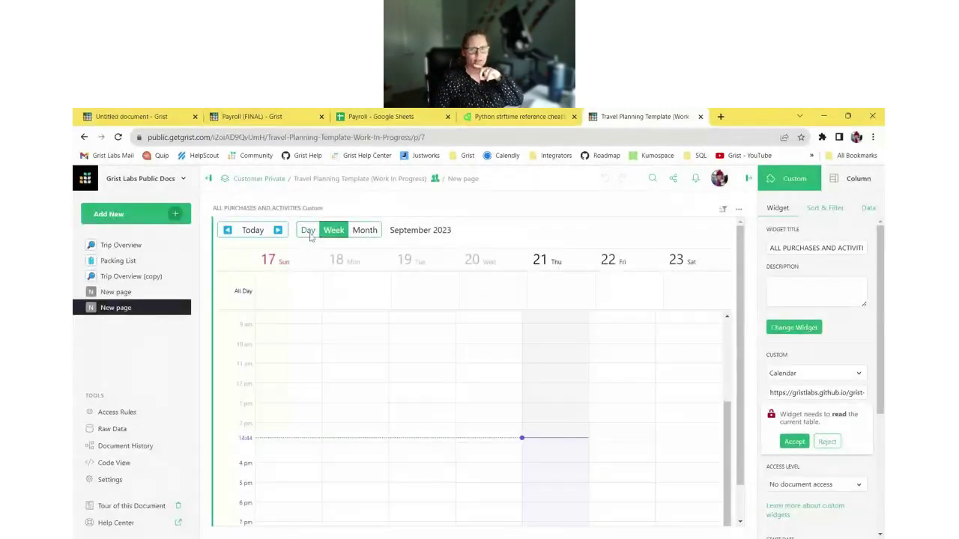
Step: Show the calendar without mapped columns by day and page back to September 14, 2023
{"action": "left_click", "coordinate": [305, 231]}
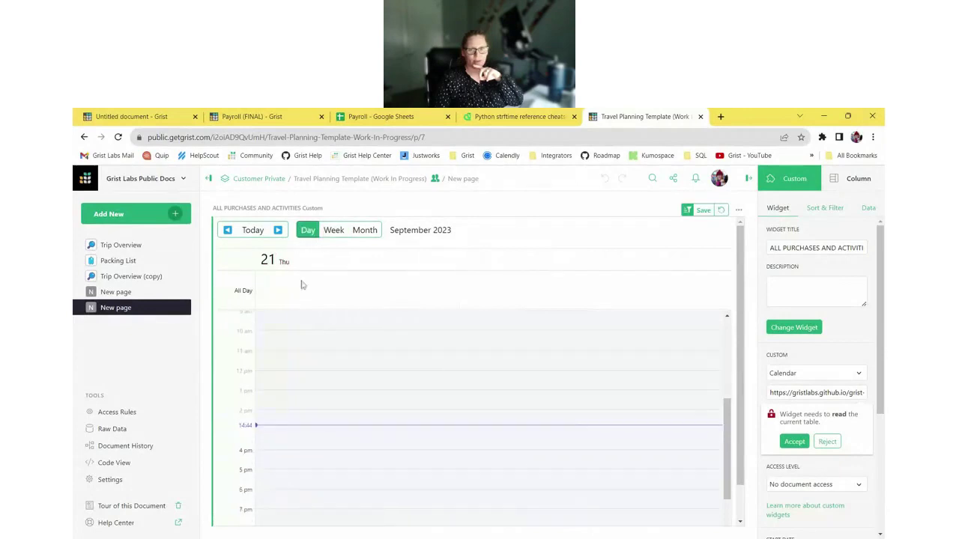
{"action": "left_click", "coordinate": [227, 231]}
{"action": "left_click", "coordinate": [228, 231]}
{"action": "left_click", "coordinate": [227, 231]}
{"action": "left_click", "coordinate": [228, 231]}
{"action": "left_click", "coordinate": [227, 231]}
{"action": "left_click", "coordinate": [228, 232]}
{"action": "left_click", "coordinate": [228, 231]}
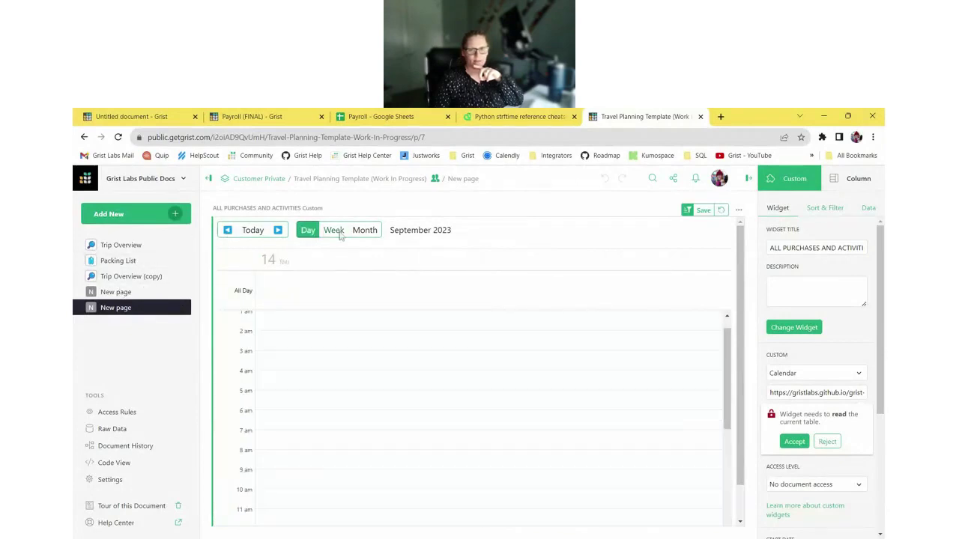
Step: Show the calendar by month, page back to March 2023, return to today and page back to March 2023 again
{"action": "left_click", "coordinate": [364, 230]}
{"action": "left_click", "coordinate": [228, 231]}
{"action": "left_click", "coordinate": [227, 232]}
{"action": "left_click", "coordinate": [227, 232]}
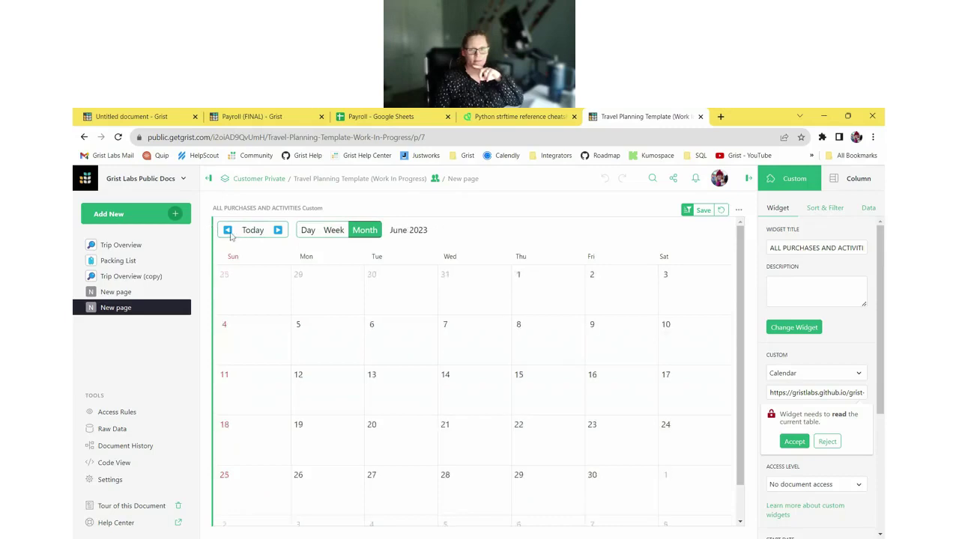
{"action": "left_click", "coordinate": [228, 231]}
{"action": "left_click", "coordinate": [228, 231]}
{"action": "left_click", "coordinate": [228, 231]}
{"action": "left_click", "coordinate": [251, 231]}
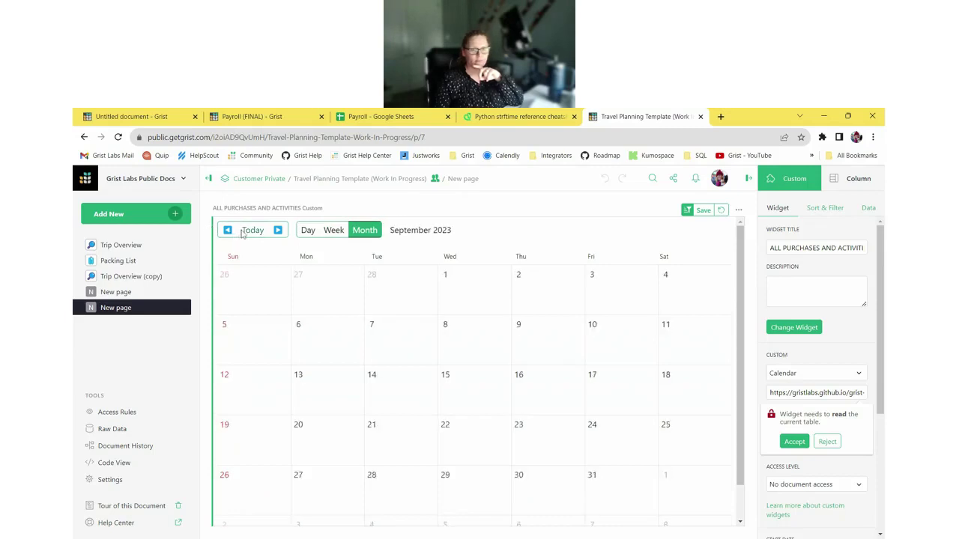
{"action": "left_click", "coordinate": [228, 232]}
{"action": "left_click", "coordinate": [227, 232]}
{"action": "left_click", "coordinate": [228, 231]}
{"action": "left_click", "coordinate": [228, 231]}
{"action": "left_click", "coordinate": [227, 232]}
{"action": "left_click", "coordinate": [227, 232]}
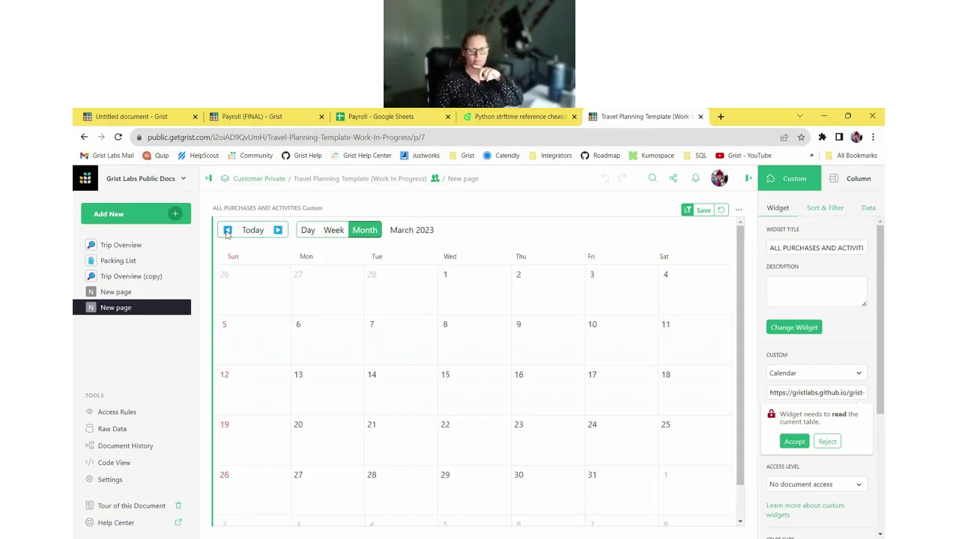
Step: Open the page with the configured calendar and record card, and page back by weeks to April 23–29, 2023
{"action": "left_click", "coordinate": [116, 293]}
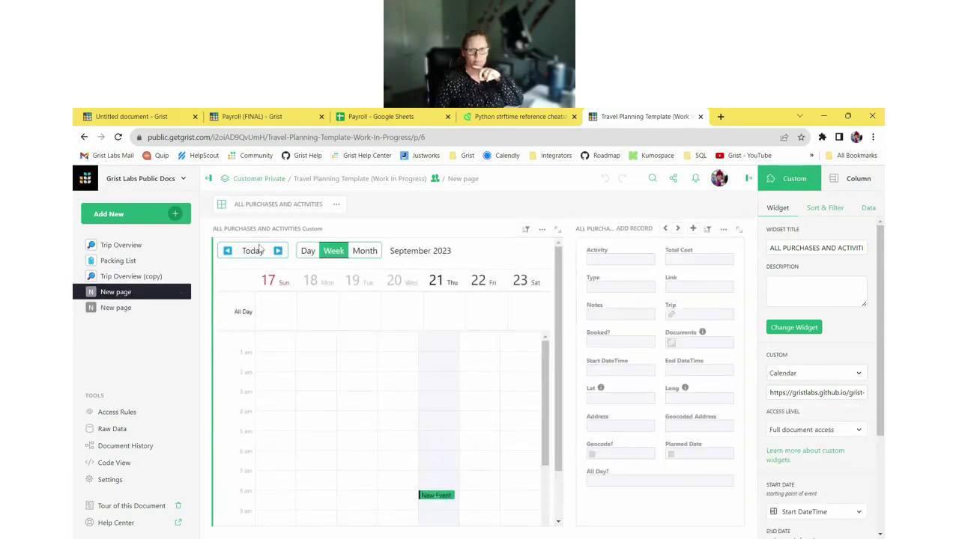
{"action": "double_click", "coordinate": [228, 250]}
{"action": "double_click", "coordinate": [228, 251]}
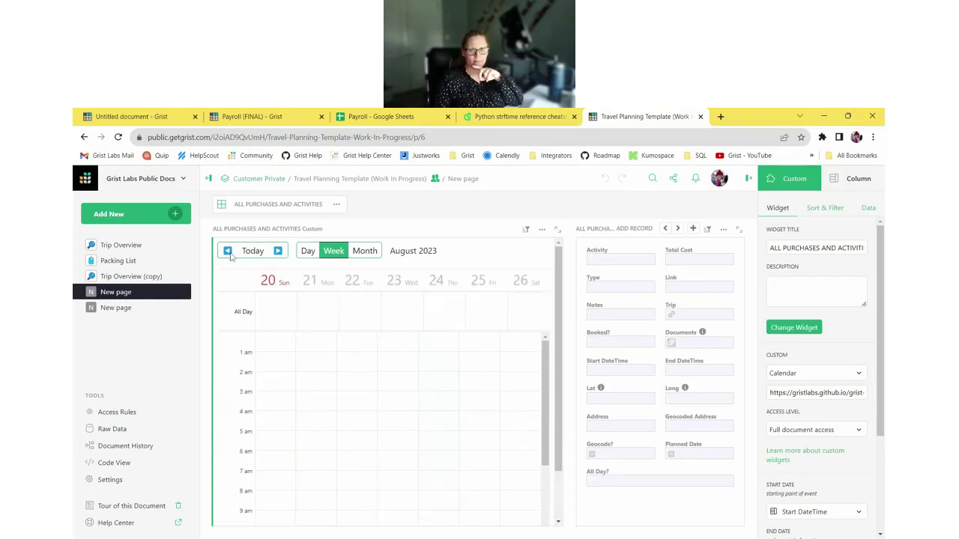
{"action": "left_click", "coordinate": [227, 251]}
{"action": "double_click", "coordinate": [227, 250]}
{"action": "double_click", "coordinate": [227, 251]}
{"action": "double_click", "coordinate": [229, 254]}
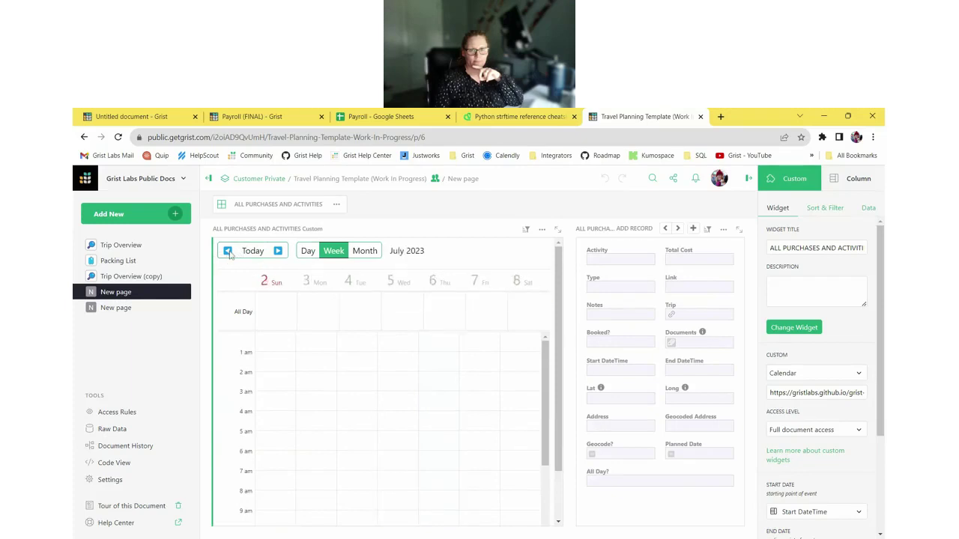
{"action": "double_click", "coordinate": [229, 253]}
{"action": "double_click", "coordinate": [229, 254]}
{"action": "double_click", "coordinate": [229, 253]}
{"action": "left_click", "coordinate": [229, 254]}
{"action": "left_click", "coordinate": [228, 251]}
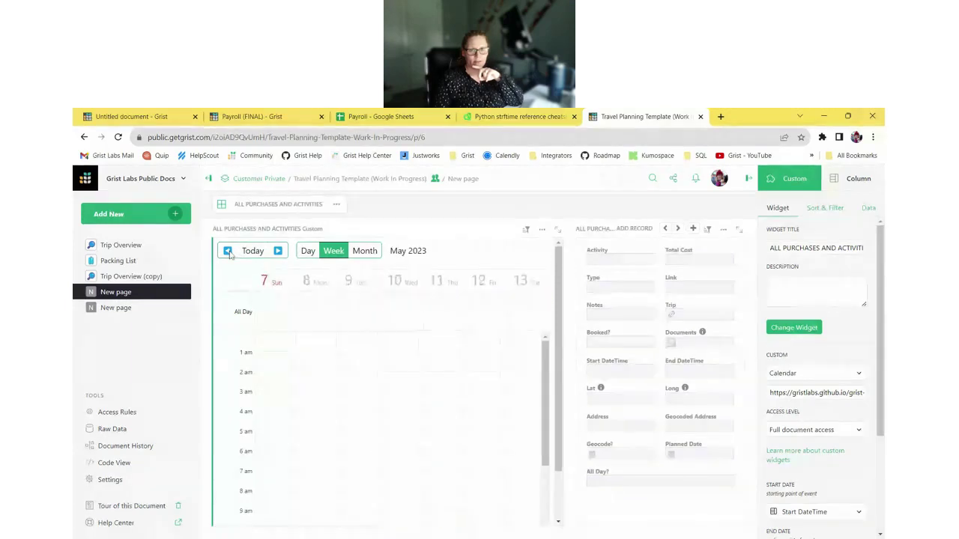
{"action": "double_click", "coordinate": [228, 251]}
{"action": "left_click", "coordinate": [227, 251]}
{"action": "left_click", "coordinate": [277, 251]}
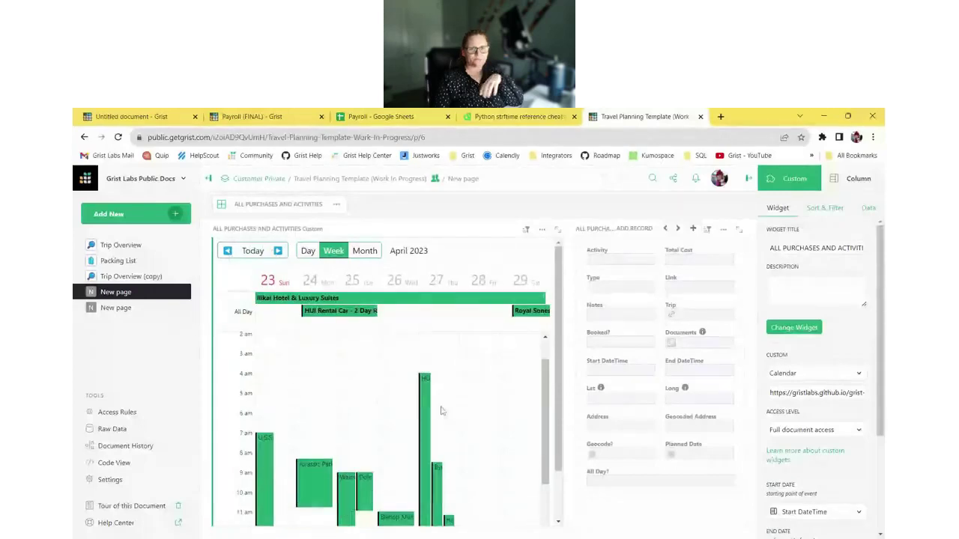
Step: Show the configured calendar by day and look through the scheduled events of April 27, 2023
{"action": "left_click", "coordinate": [305, 253]}
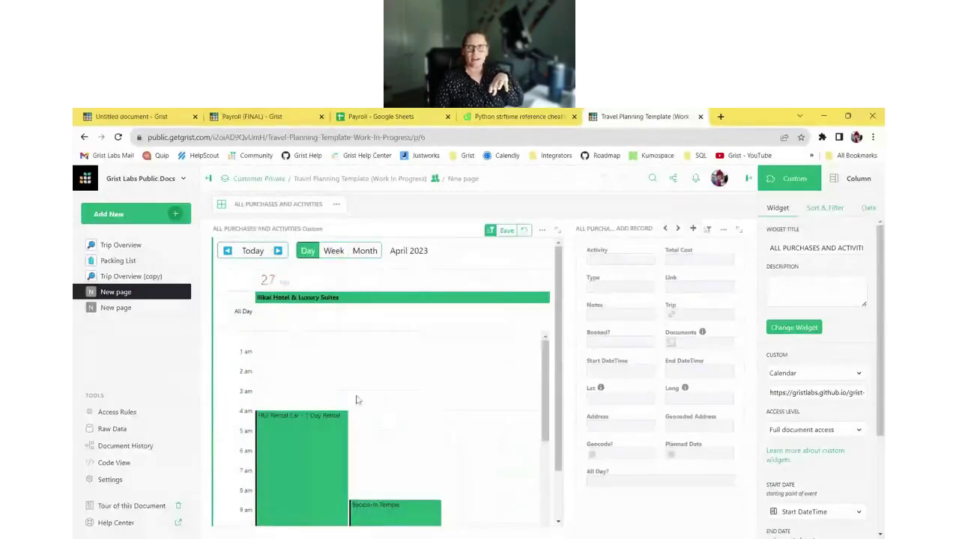
{"action": "scroll", "coordinate": [355, 396], "scroll_direction": "down", "scroll_amount": 2}
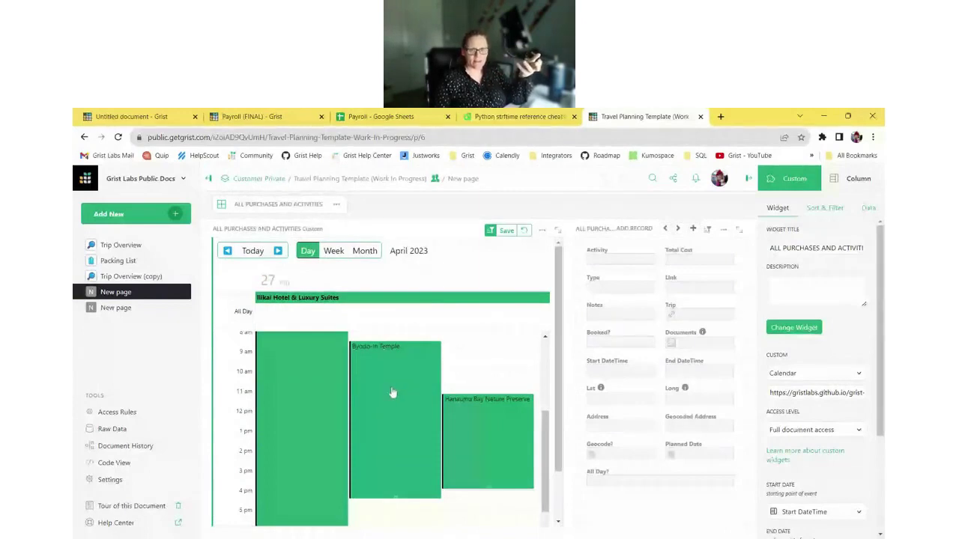
{"action": "scroll", "coordinate": [375, 388], "scroll_direction": "down", "scroll_amount": 2}
{"action": "scroll", "coordinate": [395, 390], "scroll_direction": "up", "scroll_amount": 5}
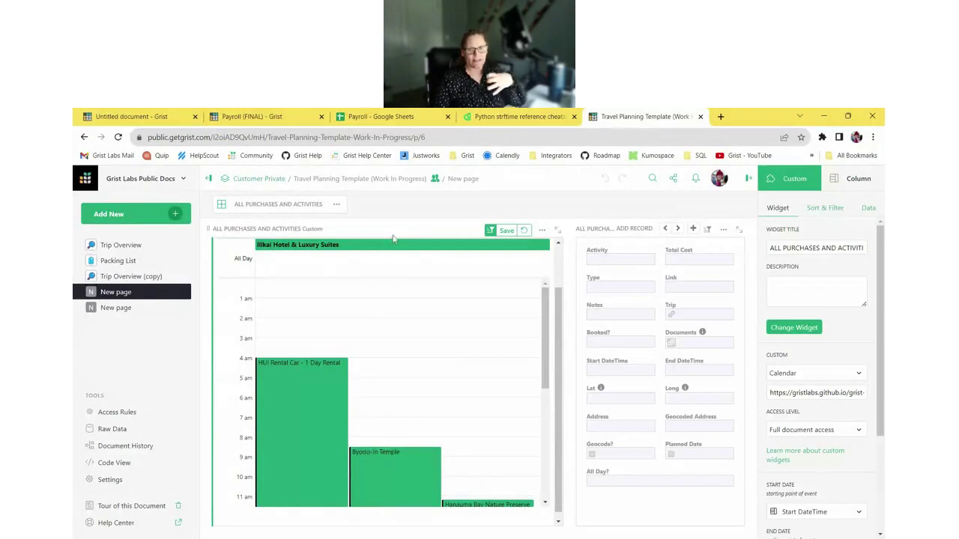
{"action": "scroll", "coordinate": [322, 315], "scroll_direction": "up", "scroll_amount": 2}
Step: Show the calendar by week and by month, and look over the trip events in the second half of April 2023
{"action": "left_click", "coordinate": [341, 252]}
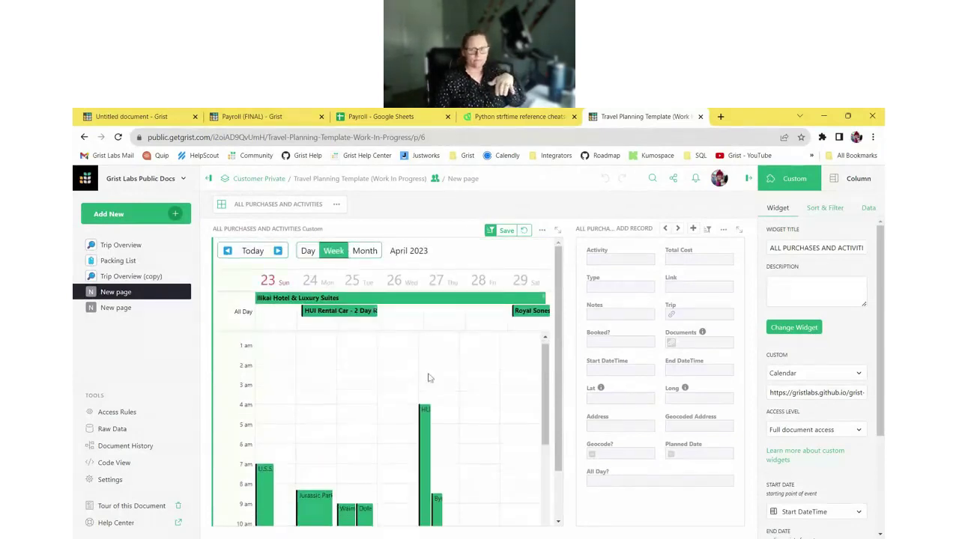
{"action": "left_click", "coordinate": [365, 251]}
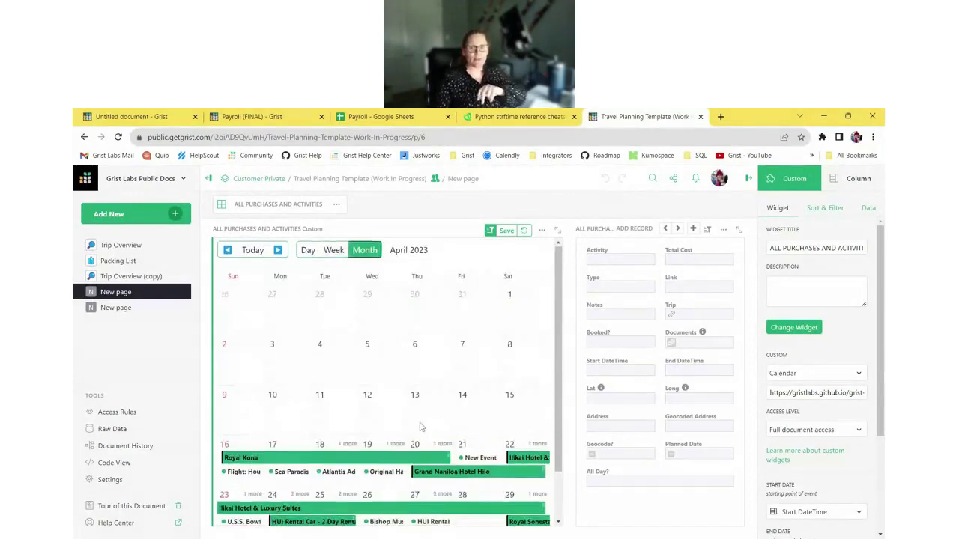
{"action": "scroll", "coordinate": [422, 426], "scroll_direction": "down", "scroll_amount": 2}
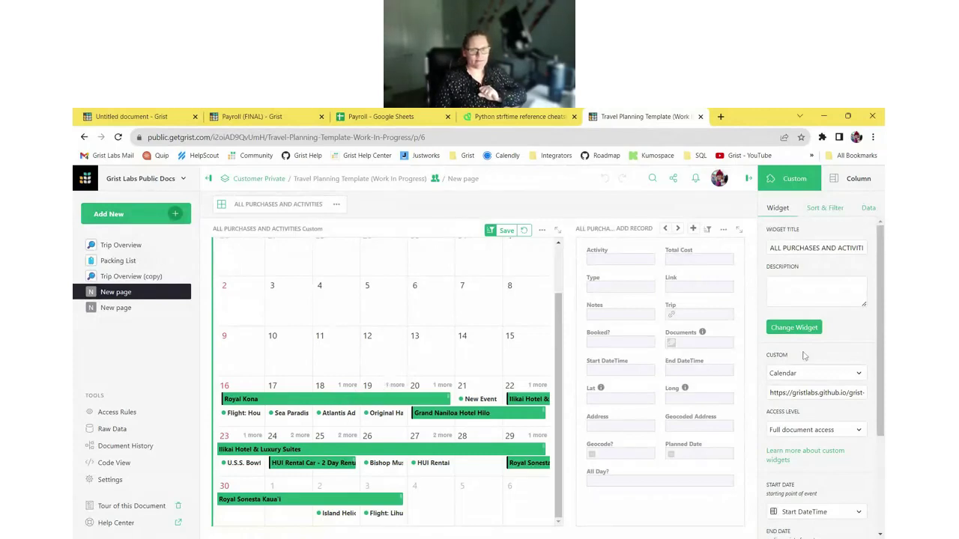
Step: Add a new page with a Custom widget based on the All Purchases and Activities table
{"action": "left_click", "coordinate": [112, 214]}
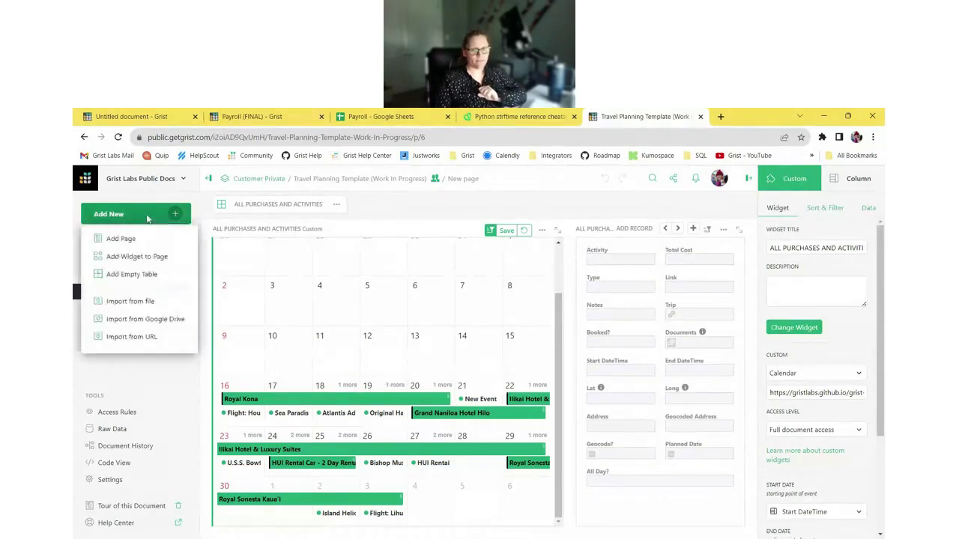
{"action": "left_click", "coordinate": [116, 234]}
{"action": "left_click", "coordinate": [277, 283]}
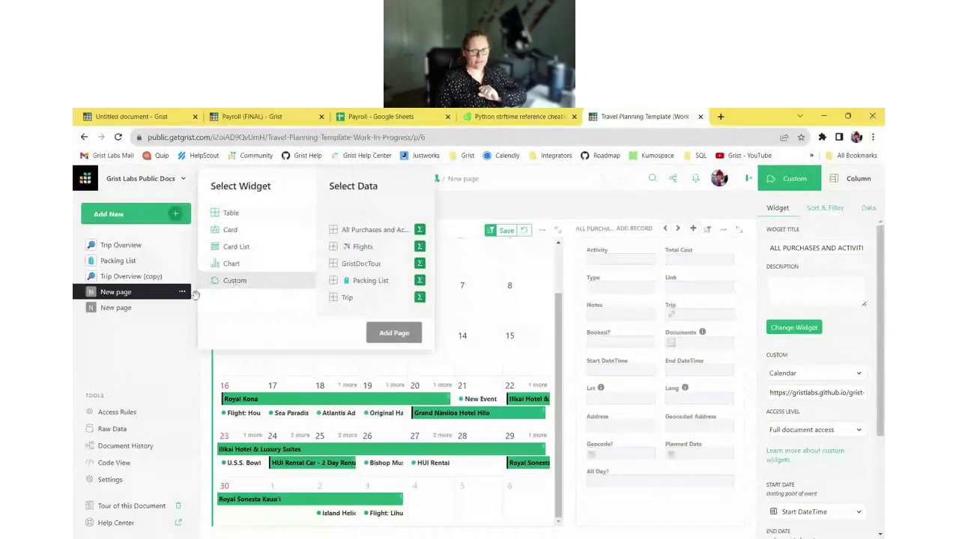
{"action": "left_click", "coordinate": [376, 232]}
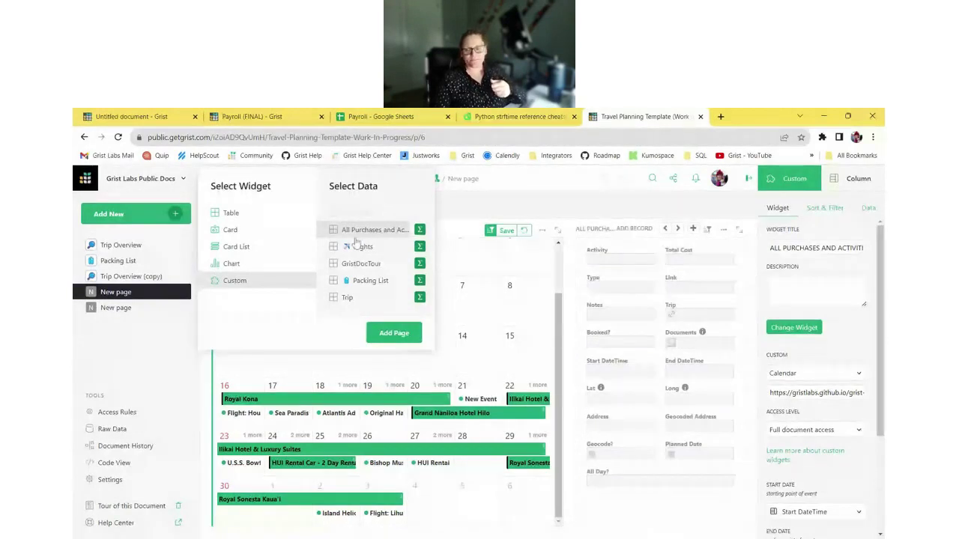
{"action": "left_click", "coordinate": [394, 333]}
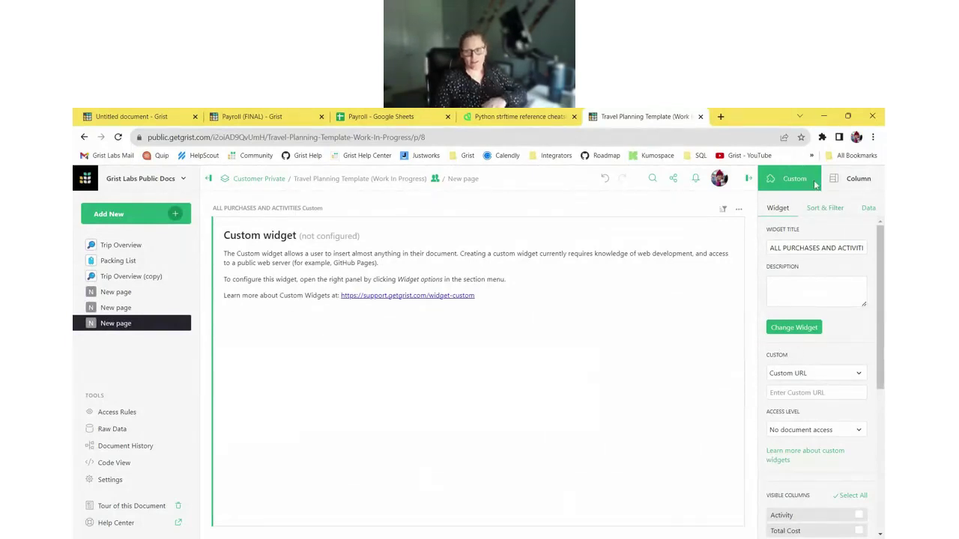
Step: Set the custom widget to Calendar, grant it full document access, and bring its date, title and all-day column mappings into view
{"action": "left_click", "coordinate": [852, 373]}
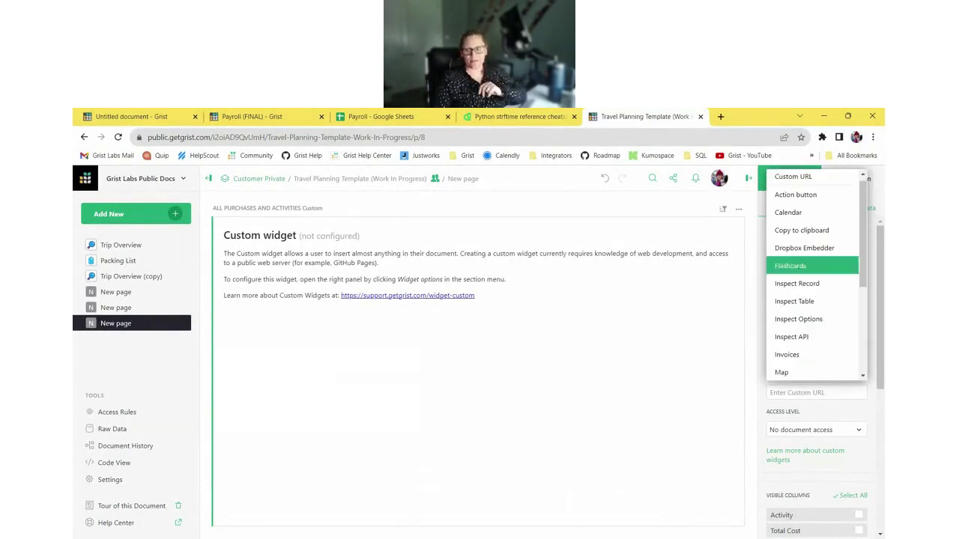
{"action": "left_click", "coordinate": [788, 212]}
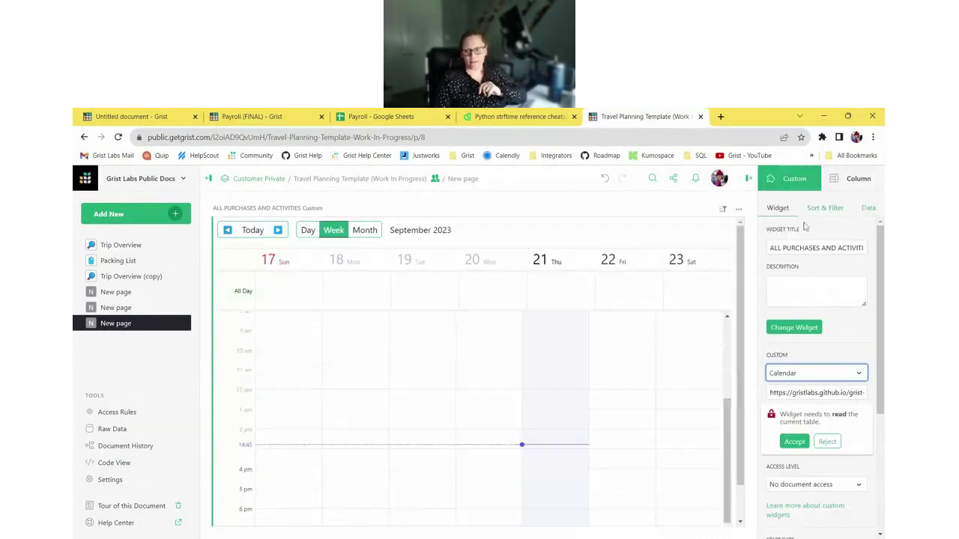
{"action": "left_click", "coordinate": [792, 441]}
{"action": "left_click", "coordinate": [812, 430]}
{"action": "left_click", "coordinate": [821, 486]}
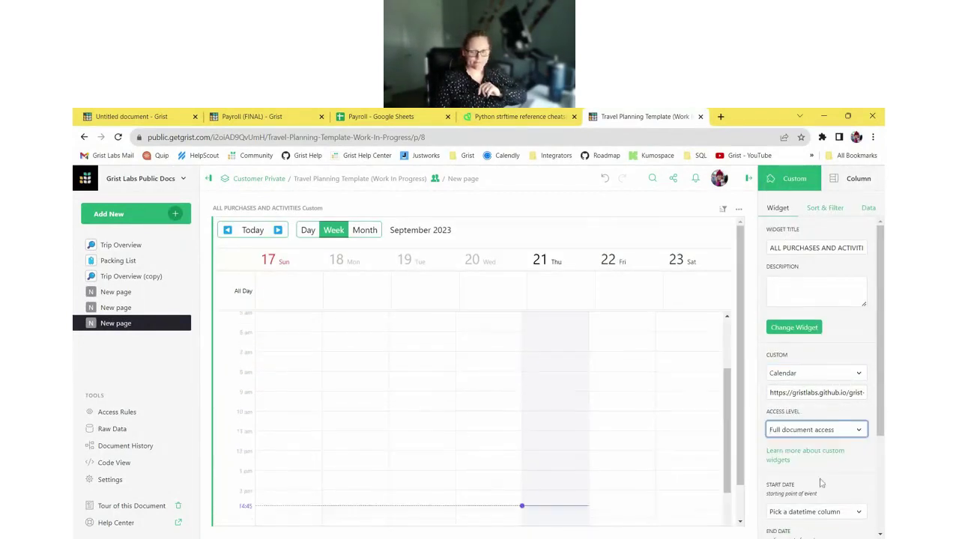
{"action": "scroll", "coordinate": [821, 483], "scroll_direction": "down", "scroll_amount": 3}
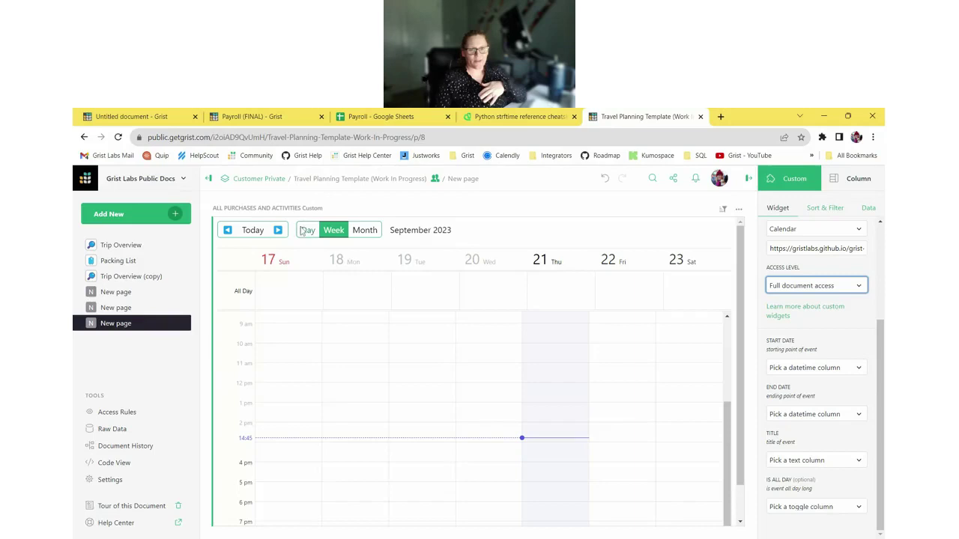
Step: Return to the page with the configured calendar and view September 21, 2023 by week and by day
{"action": "left_click", "coordinate": [150, 307]}
{"action": "left_click", "coordinate": [149, 291]}
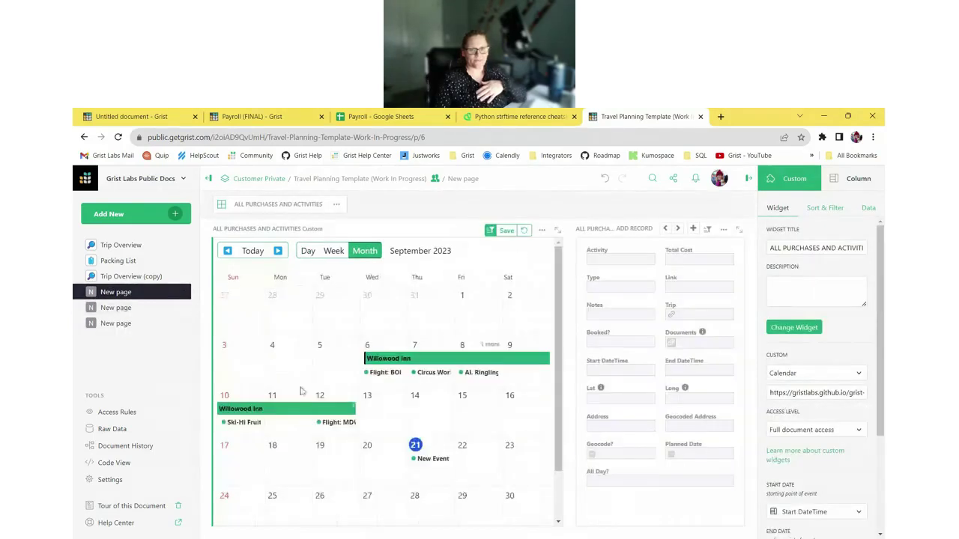
{"action": "left_click", "coordinate": [332, 251]}
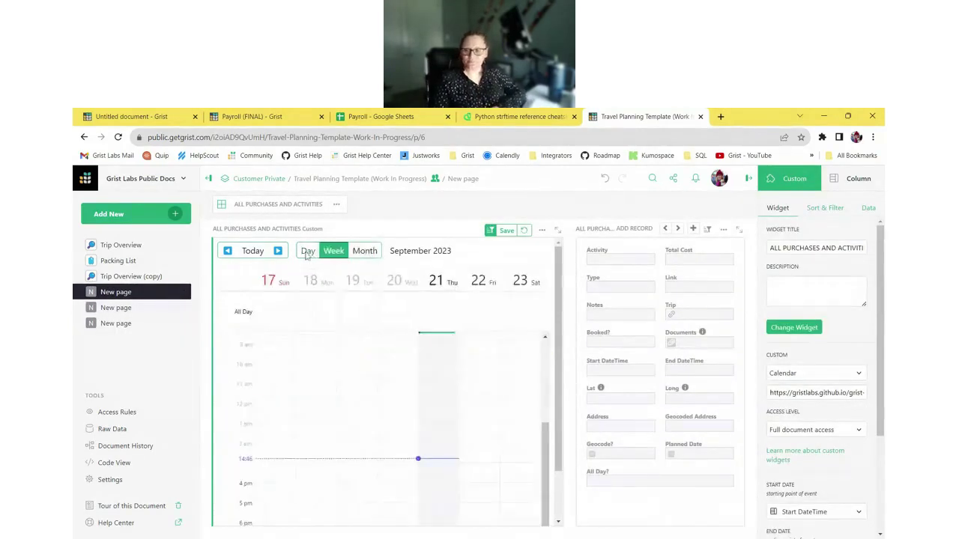
{"action": "left_click", "coordinate": [308, 251]}
{"action": "scroll", "coordinate": [369, 449], "scroll_direction": "up", "scroll_amount": 1}
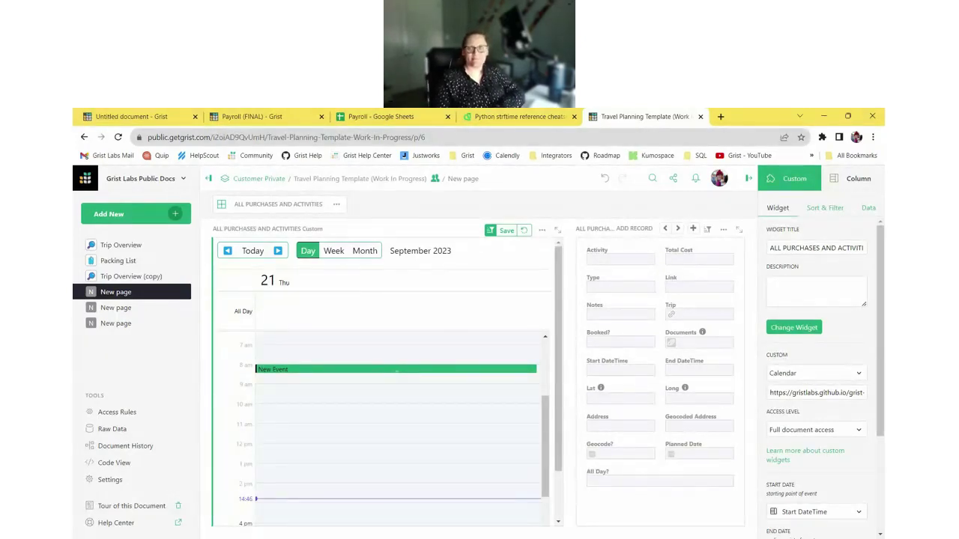
Step: Switch to the Payroll (FINAL) document and zoom out to fit the whole People dashboard
{"action": "left_click", "coordinate": [241, 116]}
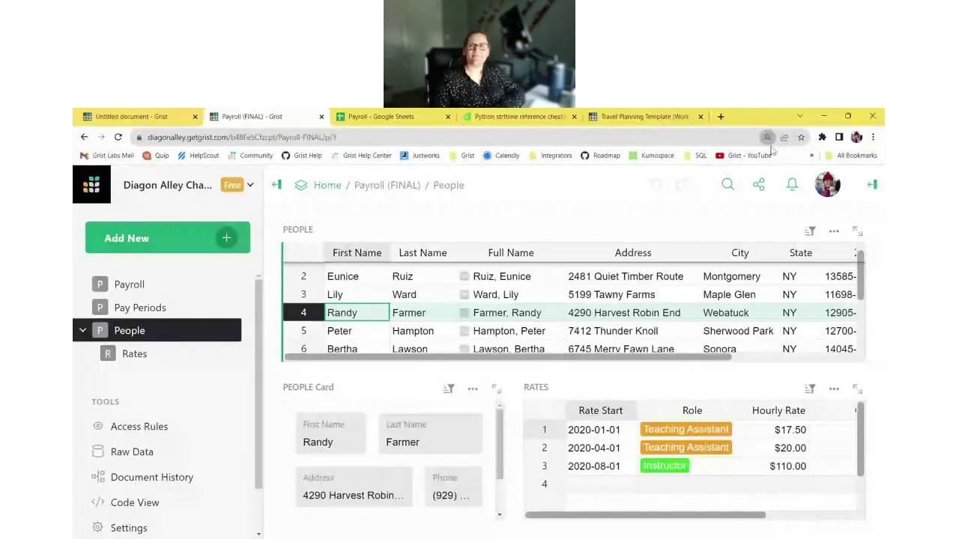
{"action": "key", "text": "ctrl+minus"}
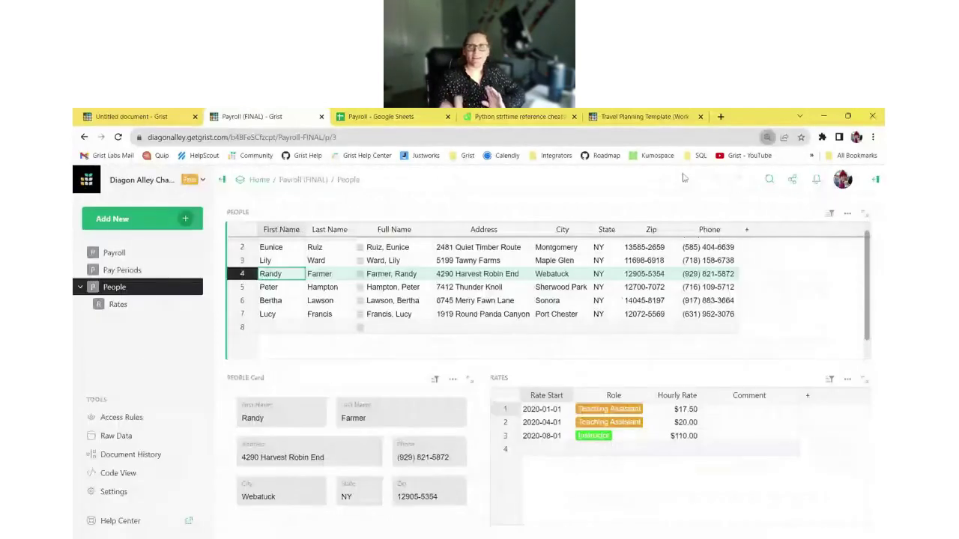